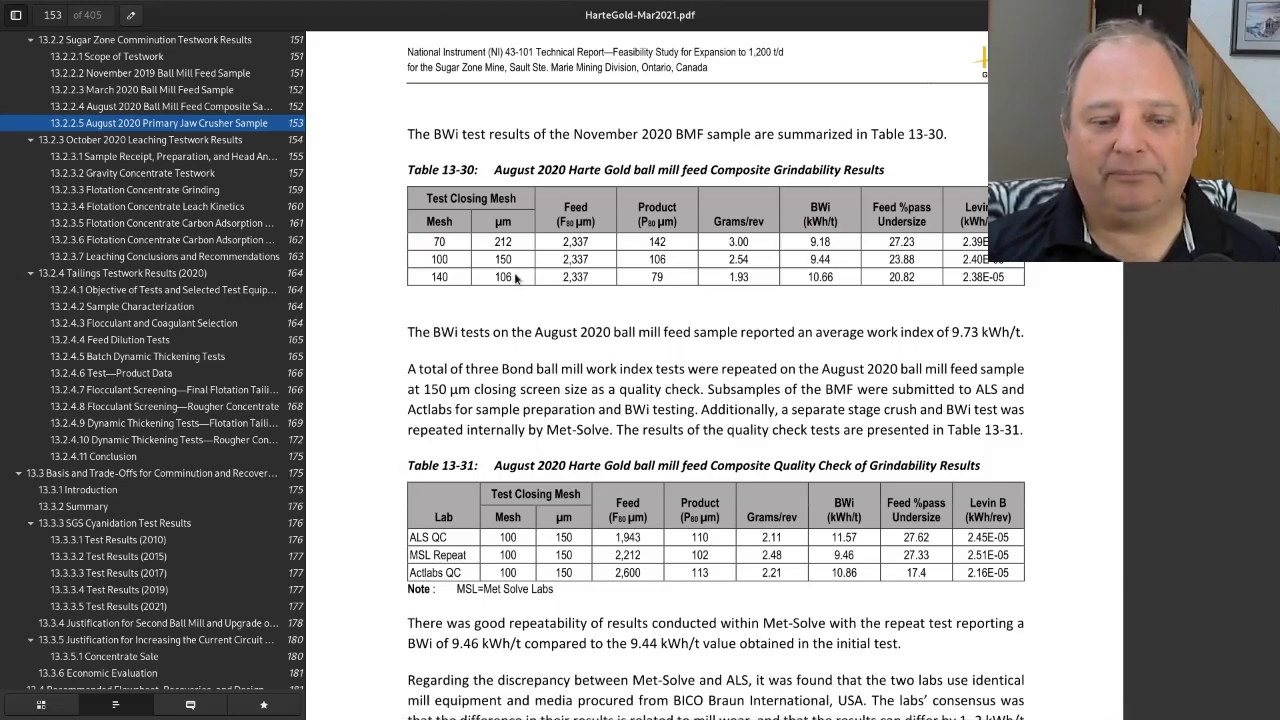
# Step: Switch to TestDbase.ods and select the four Aug2020 BM feed rows B1768:K1771
pyautogui.hotkey('alt', 'Tab')
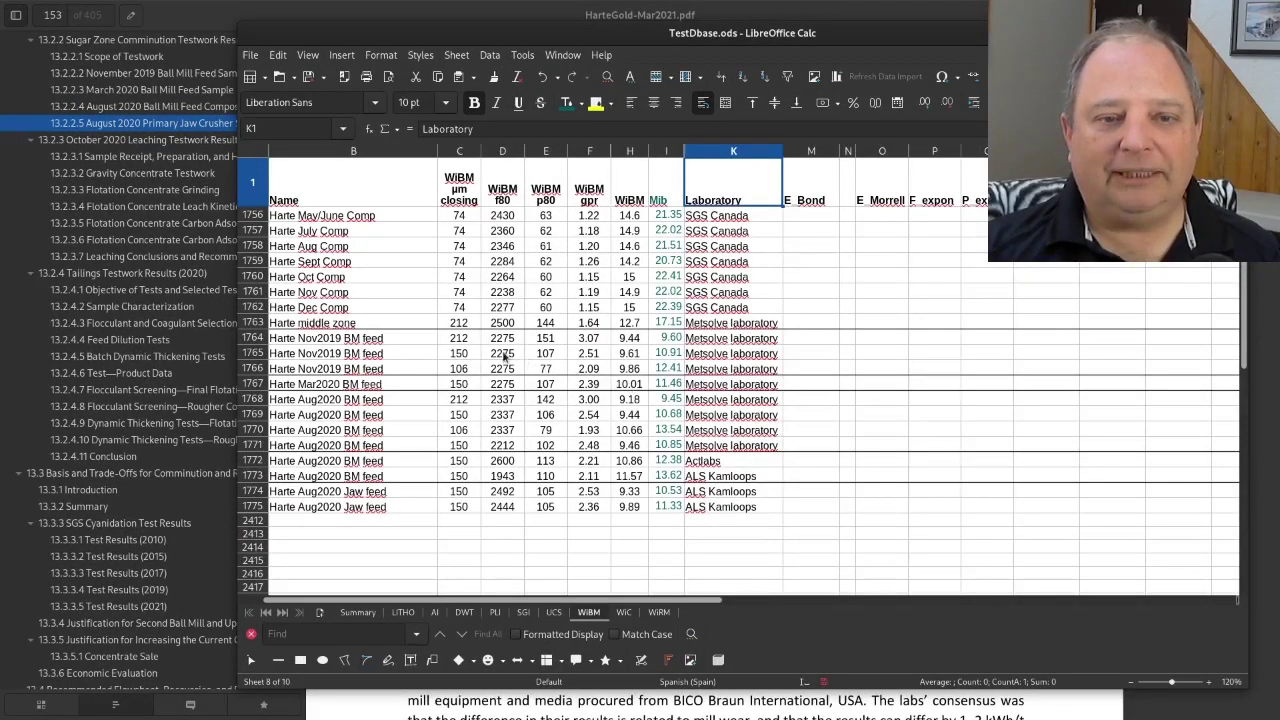
pyautogui.moveTo(400, 338); pyautogui.dragTo(405, 456)
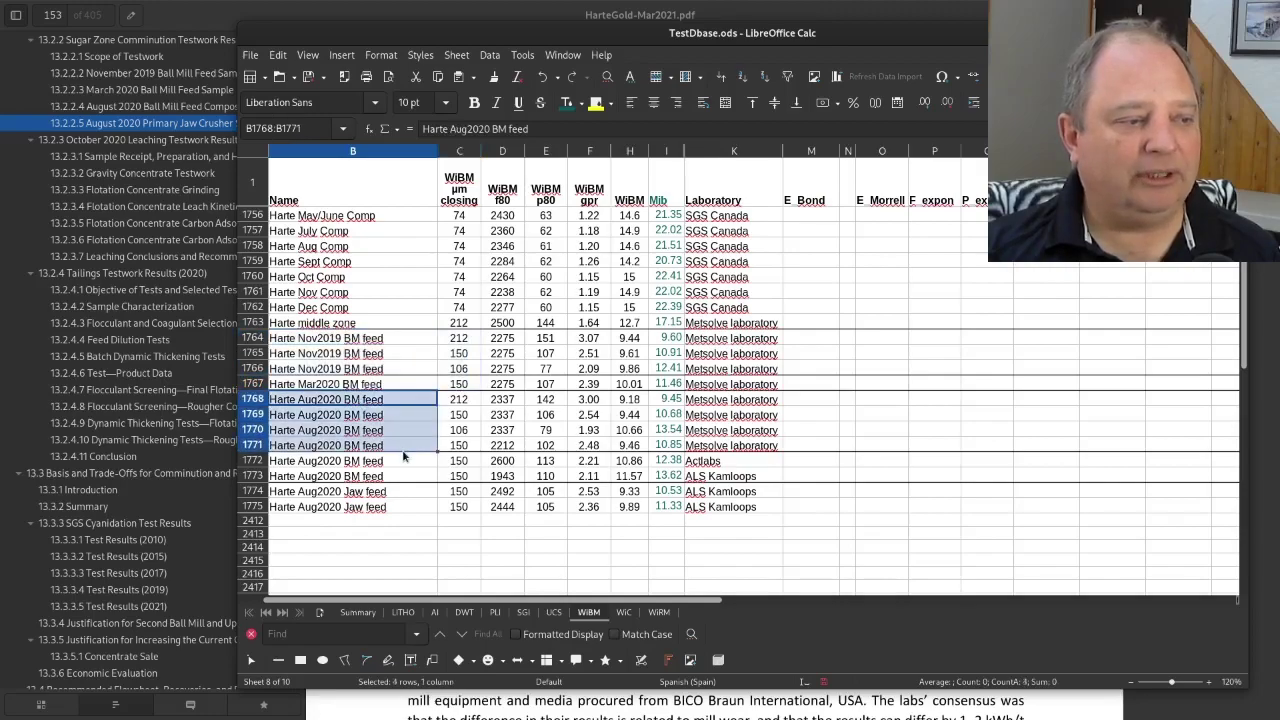
pyautogui.click(391, 400)
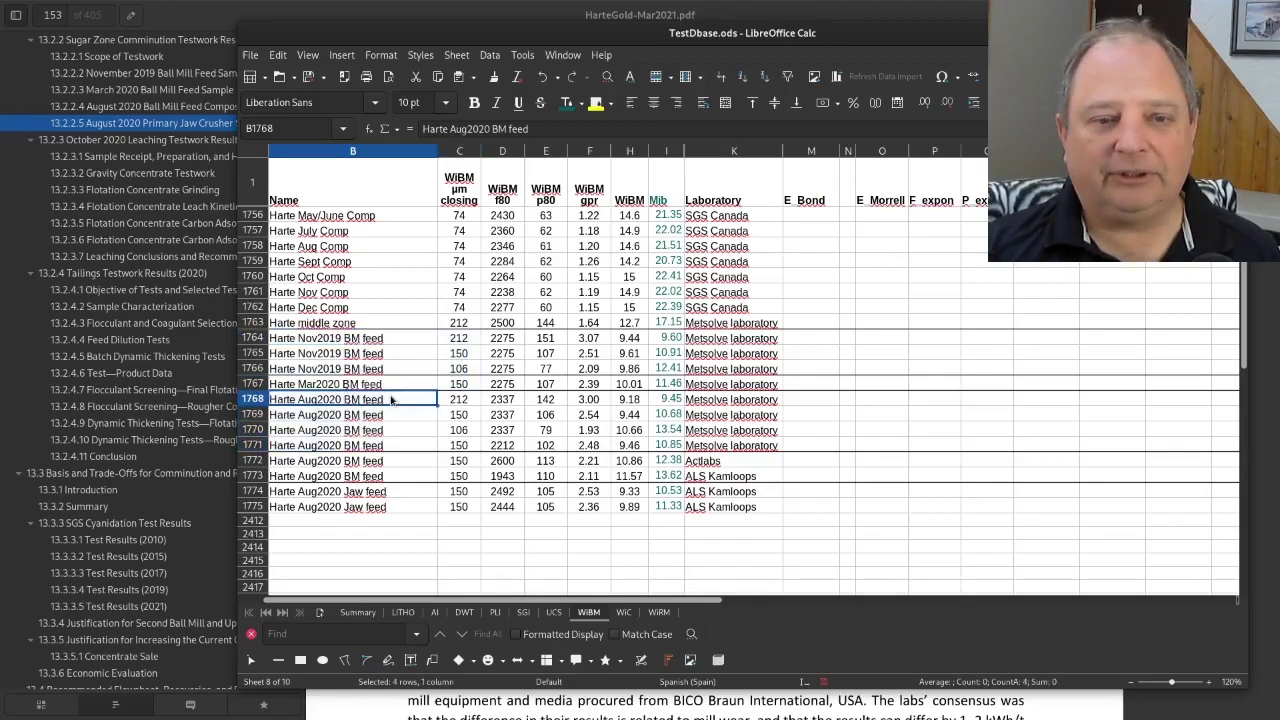
pyautogui.moveTo(391, 400); pyautogui.dragTo(716, 450)
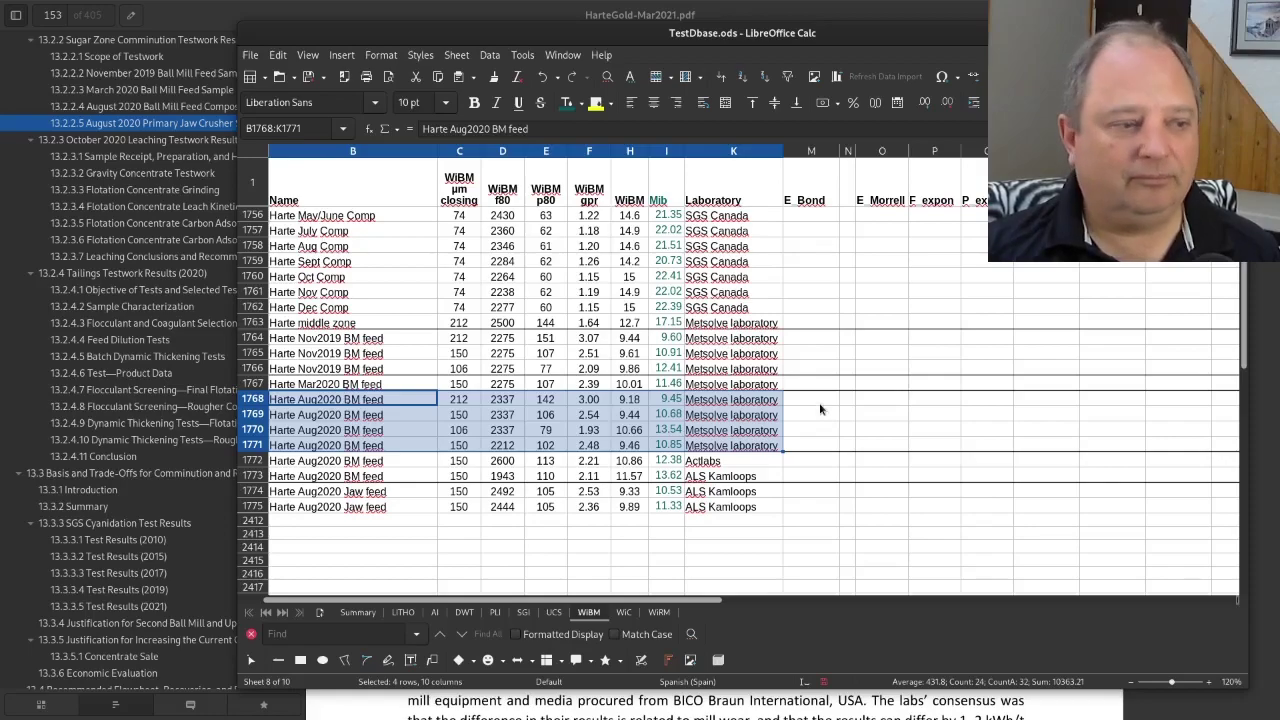
# Step: Enter =10*H1768*(E1768^-0.5-D1768^-0.5) in M1768 for the first Bond energy
pyautogui.click(816, 403)
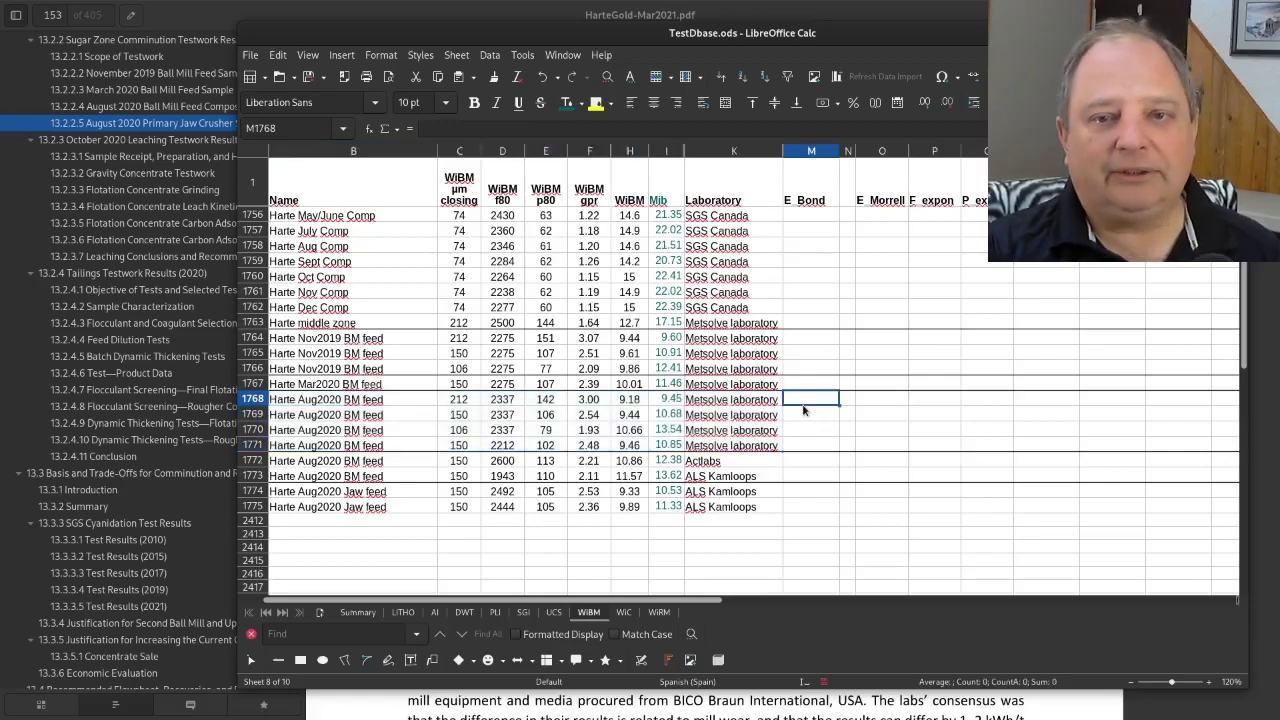
pyautogui.write('=')
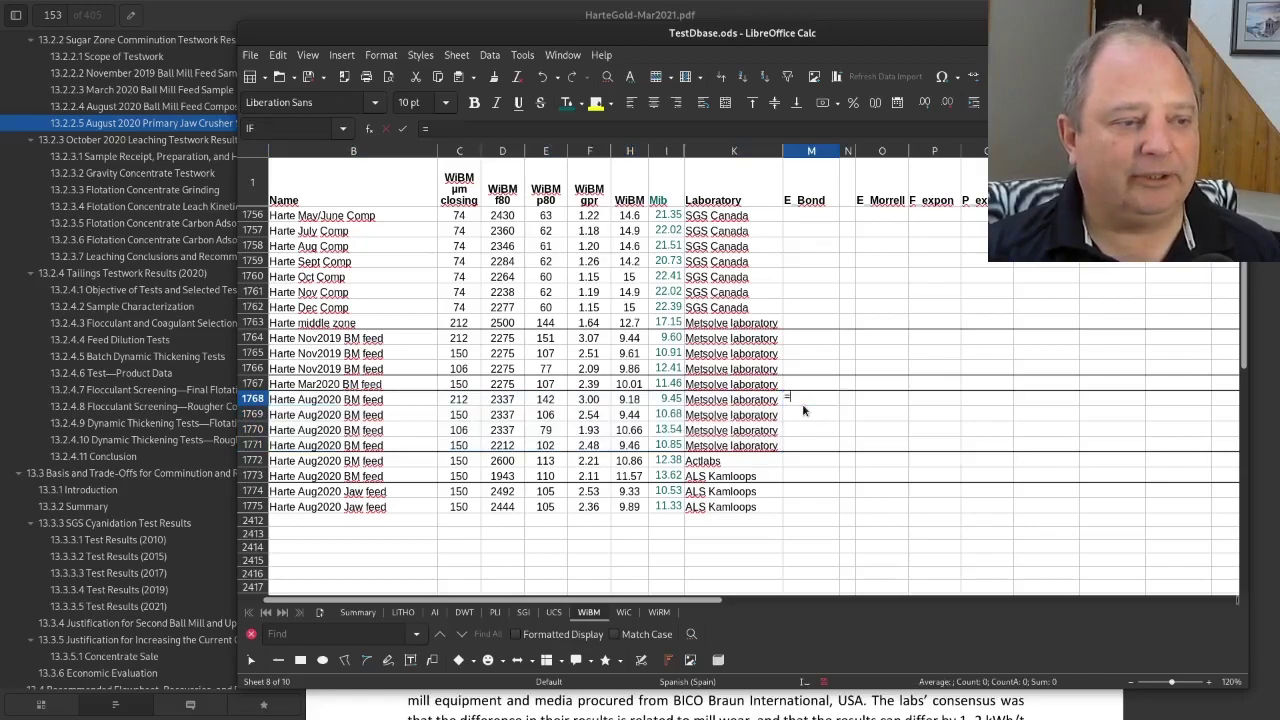
pyautogui.write('10*')
pyautogui.press('Left')
pyautogui.press('Left')
pyautogui.press('Left')
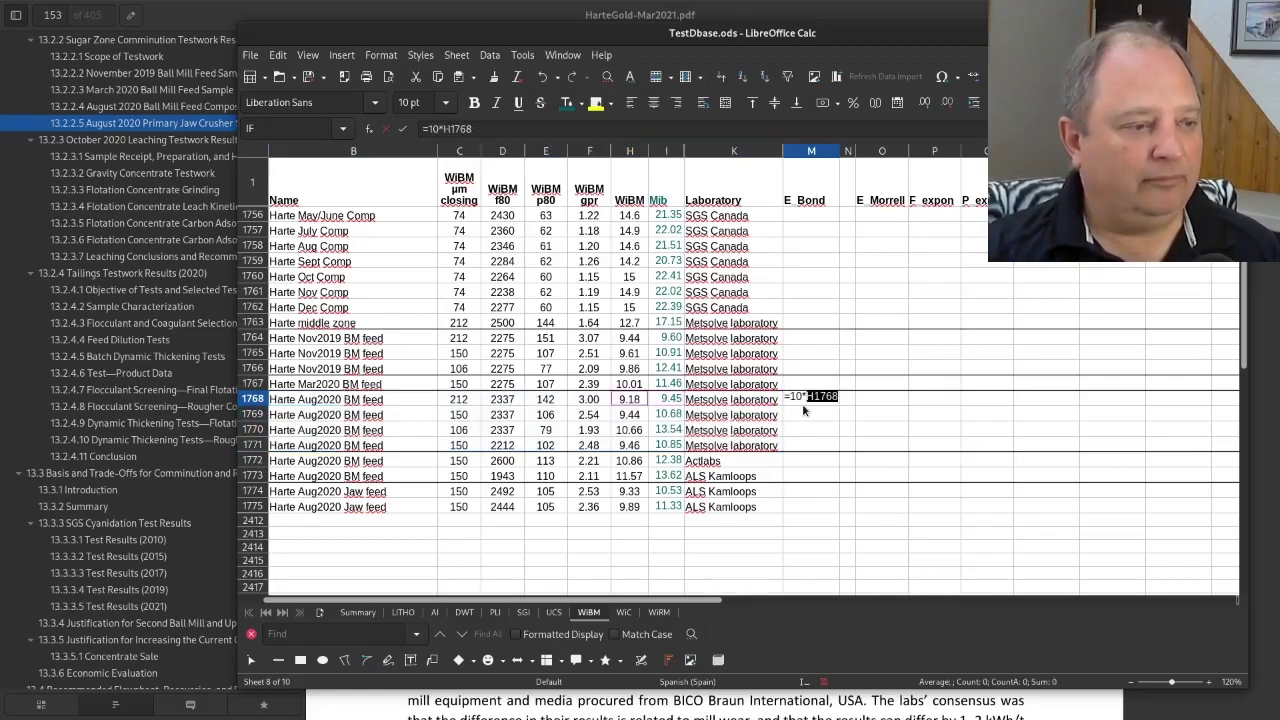
pyautogui.write('*-')
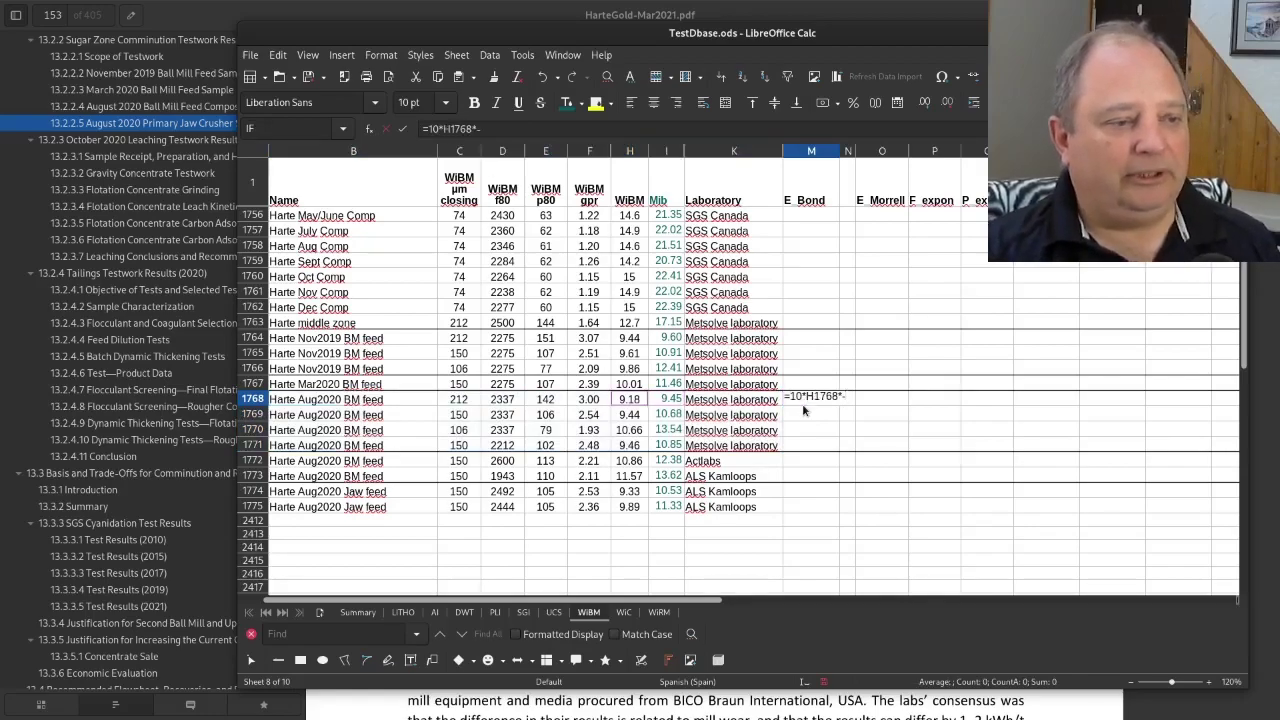
pyautogui.press('Insert')
pyautogui.press('BackSpace')
pyautogui.write('(')
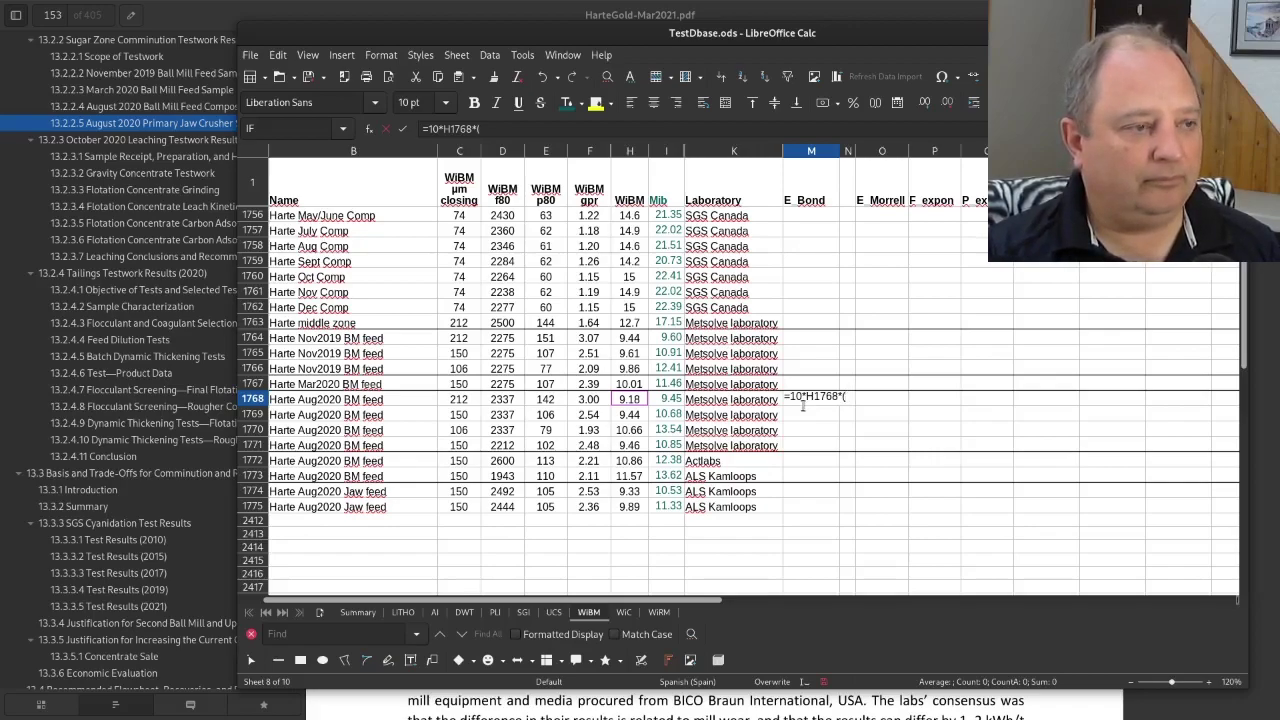
pyautogui.press('Left')
pyautogui.press('Left')
pyautogui.press('Left')
pyautogui.press('Left')
pyautogui.press('Left')
pyautogui.write('^')
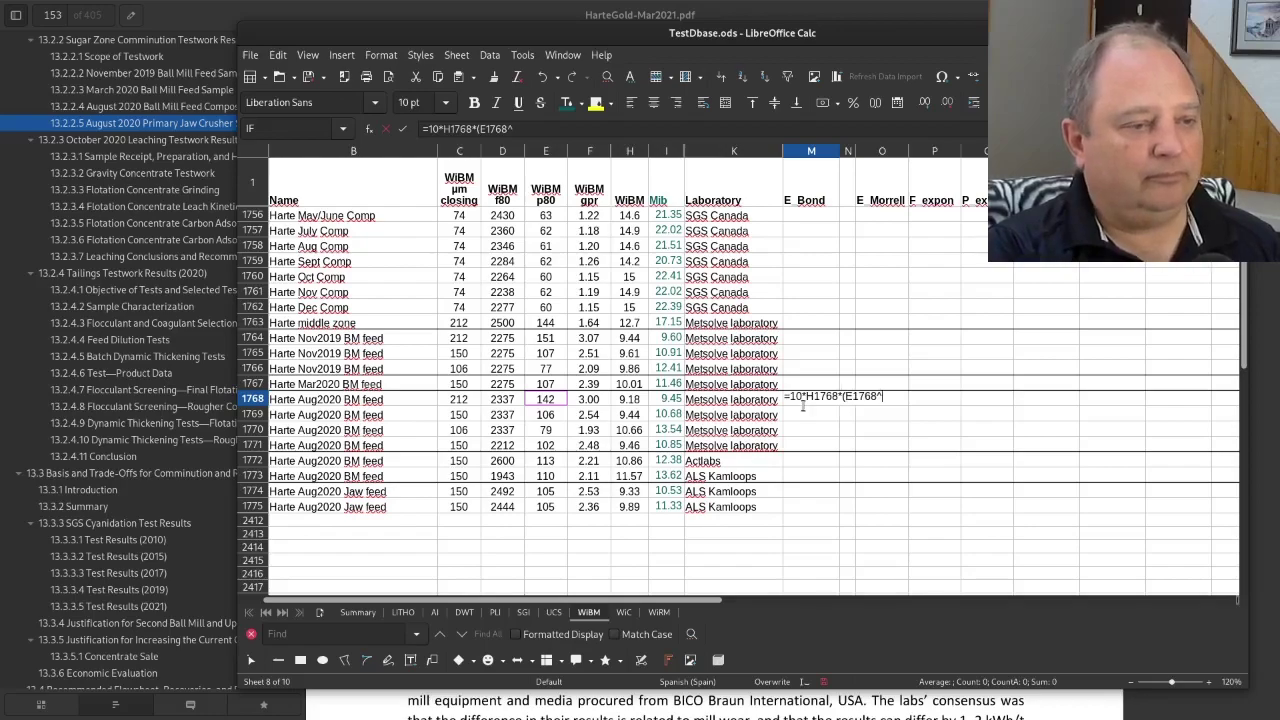
pyautogui.write('-0.5')
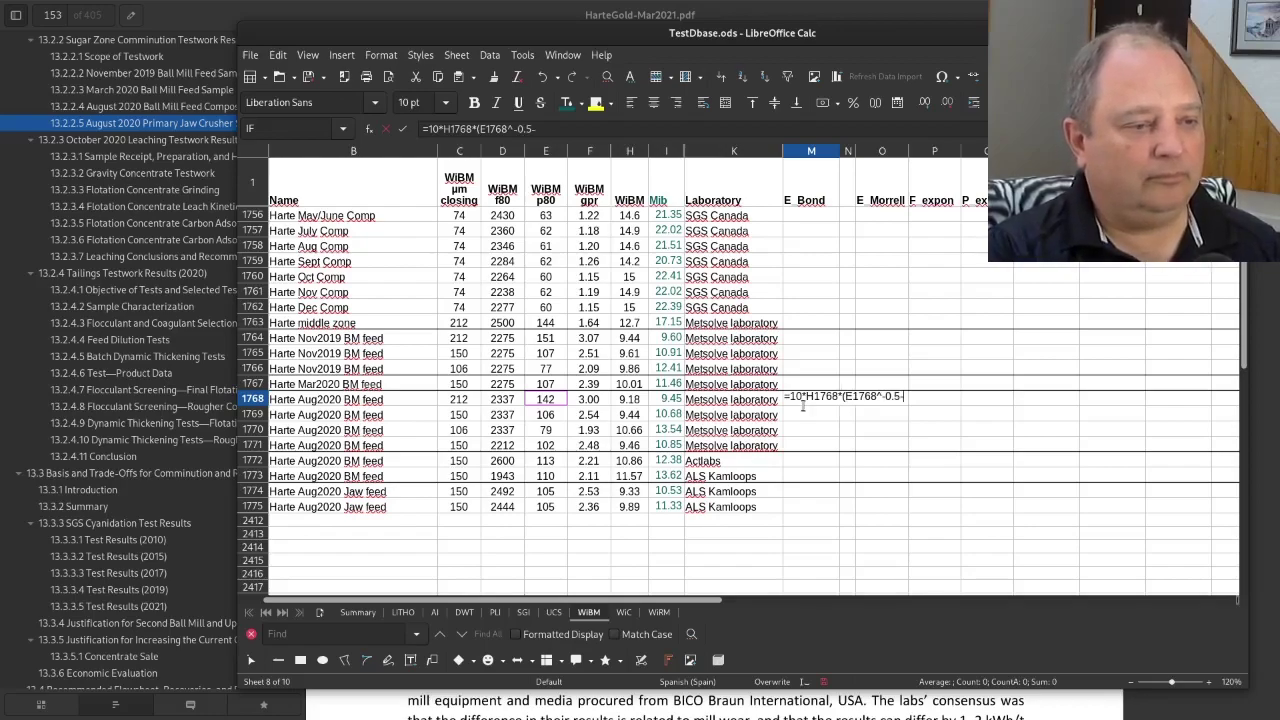
pyautogui.write('-')
pyautogui.press('Left')
pyautogui.press('Left')
pyautogui.press('Left')
pyautogui.press('Left')
pyautogui.press('Left')
pyautogui.press('Left')
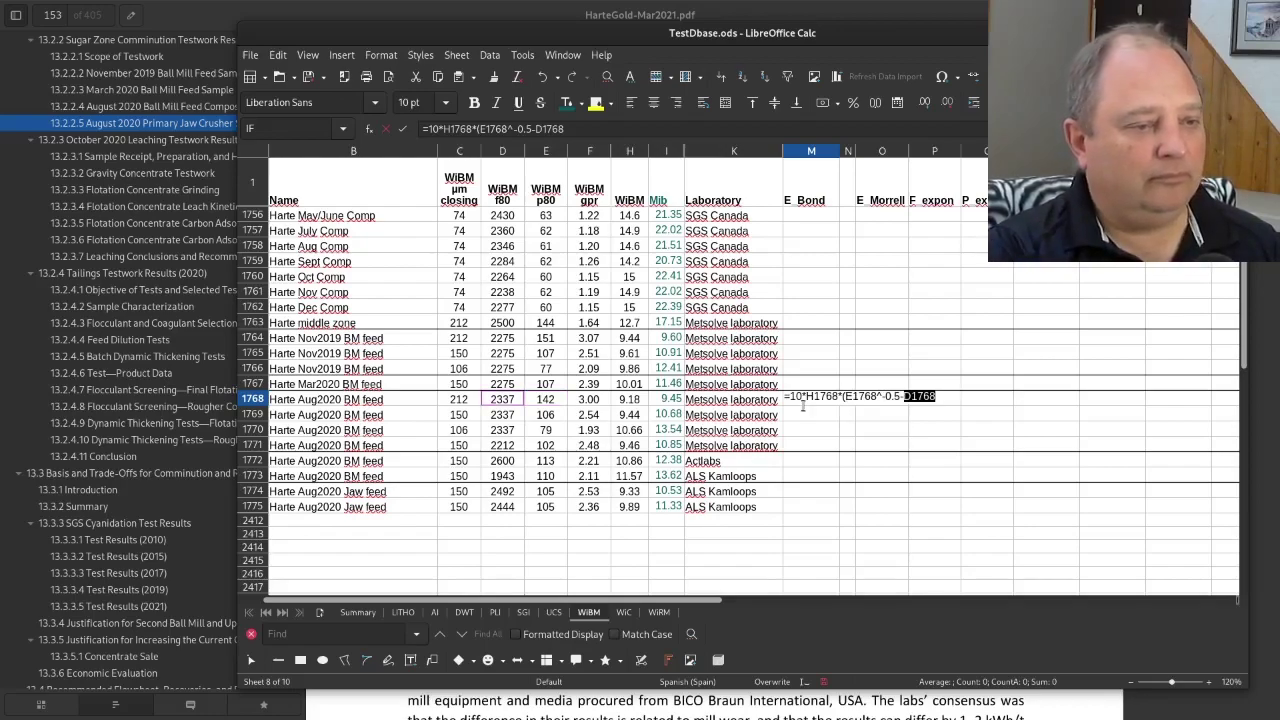
pyautogui.write('^-0.5')
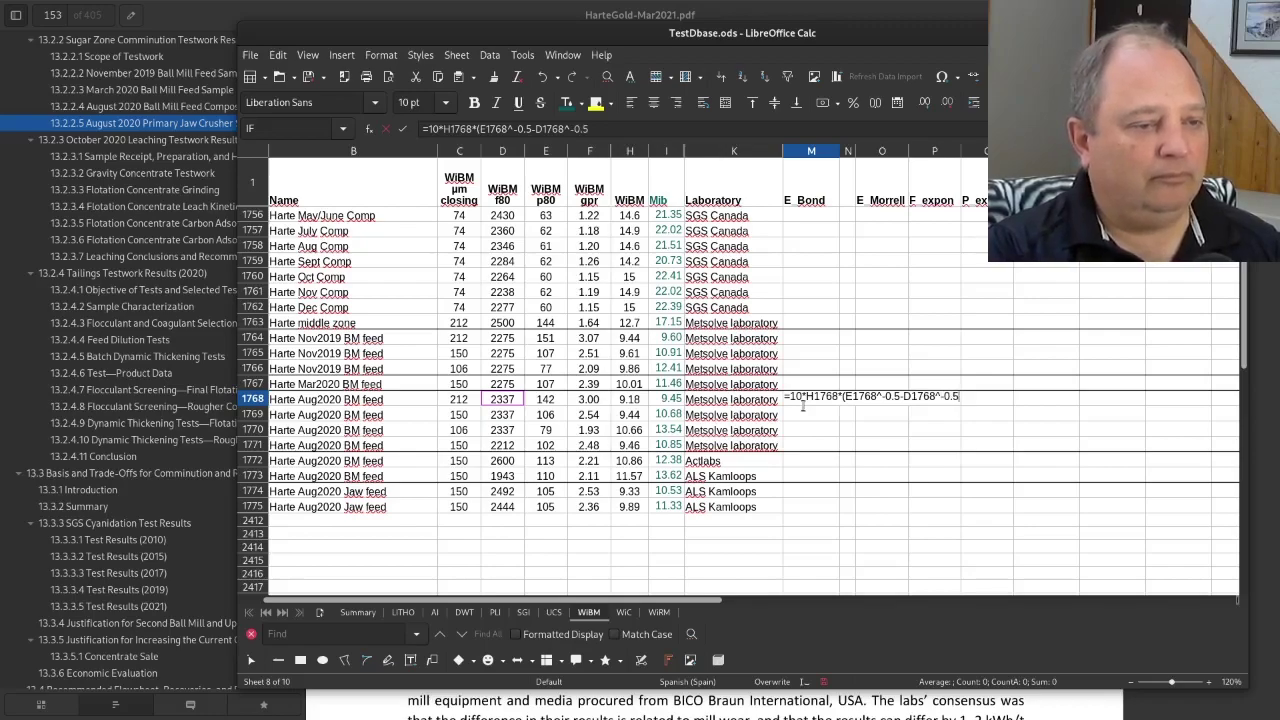
pyautogui.write(')')
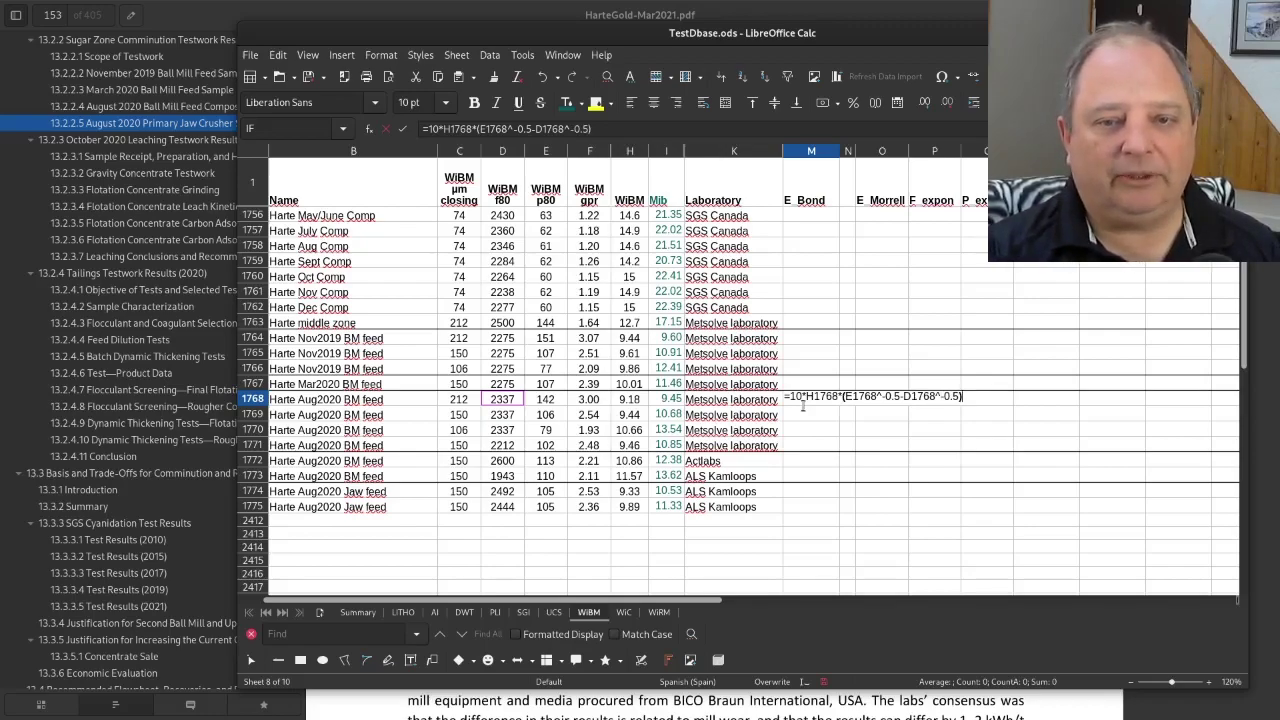
pyautogui.press('Return')
# Step: Copy the E Bond formula down to M1769:M1771
pyautogui.click(802, 400)
pyautogui.hotkey('shift', 'Down')
pyautogui.hotkey('shift', 'Down')
pyautogui.hotkey('shift', 'Down')
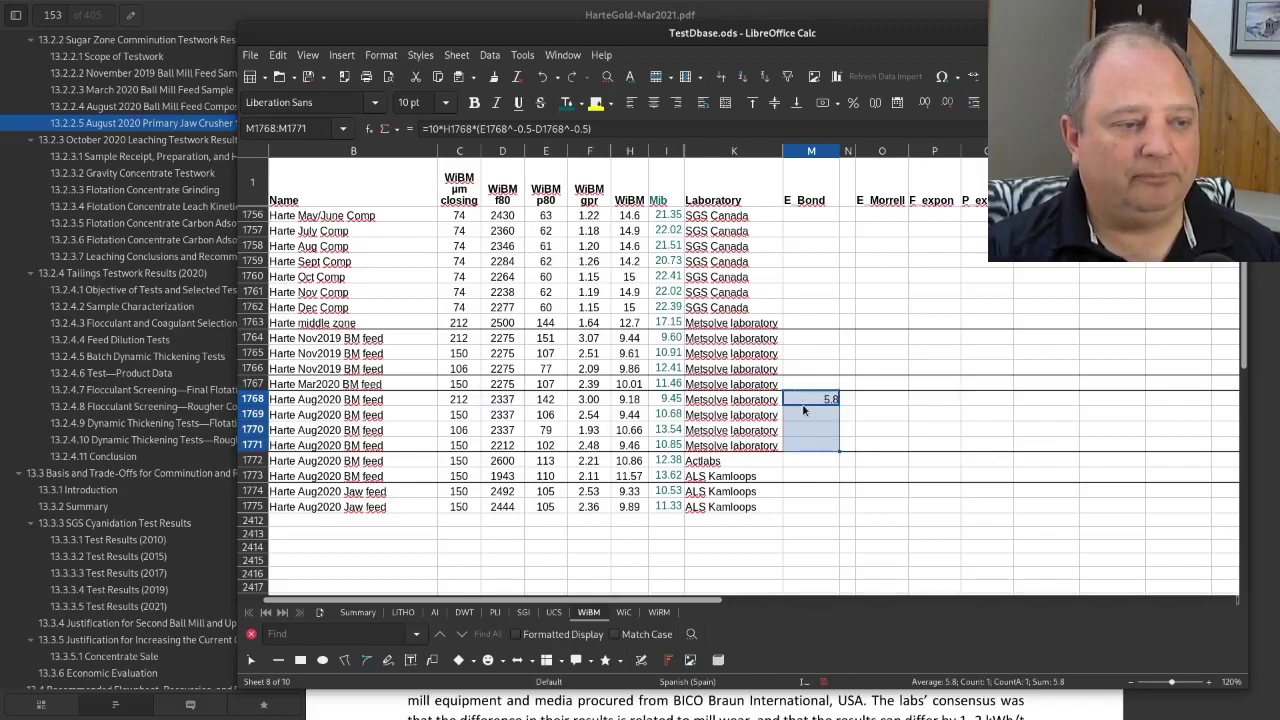
pyautogui.hotkey('ctrl', 'v')
pyautogui.press('Right')
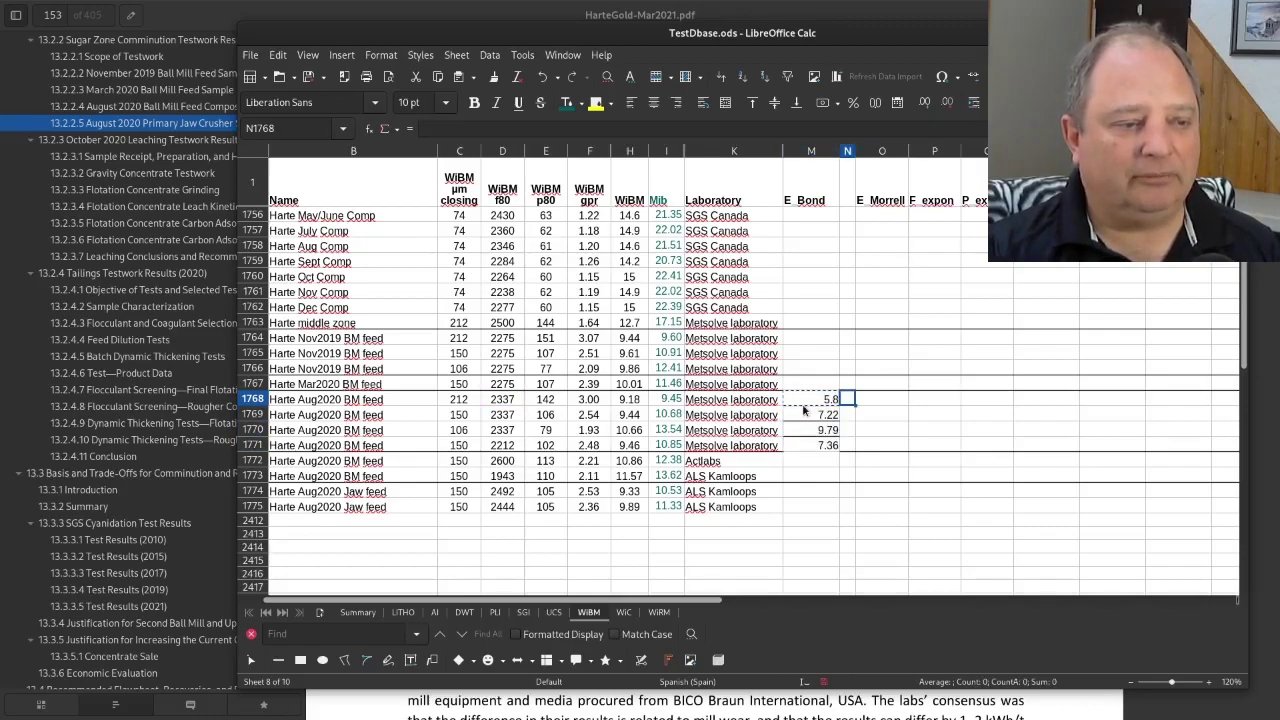
pyautogui.press('Right')
pyautogui.press('Escape')
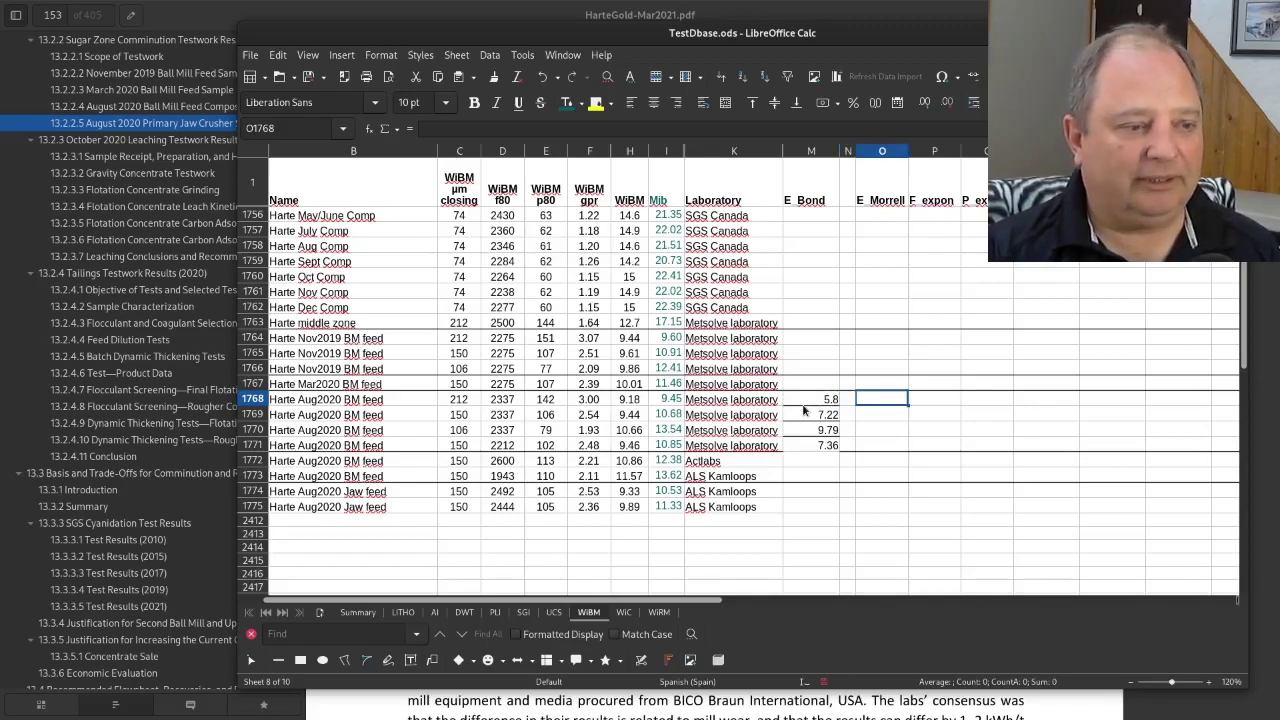
# Step: Select the p80 values E1768:E1771 and E Bond values M1768:M1771 as chart data
pyautogui.click(805, 400)
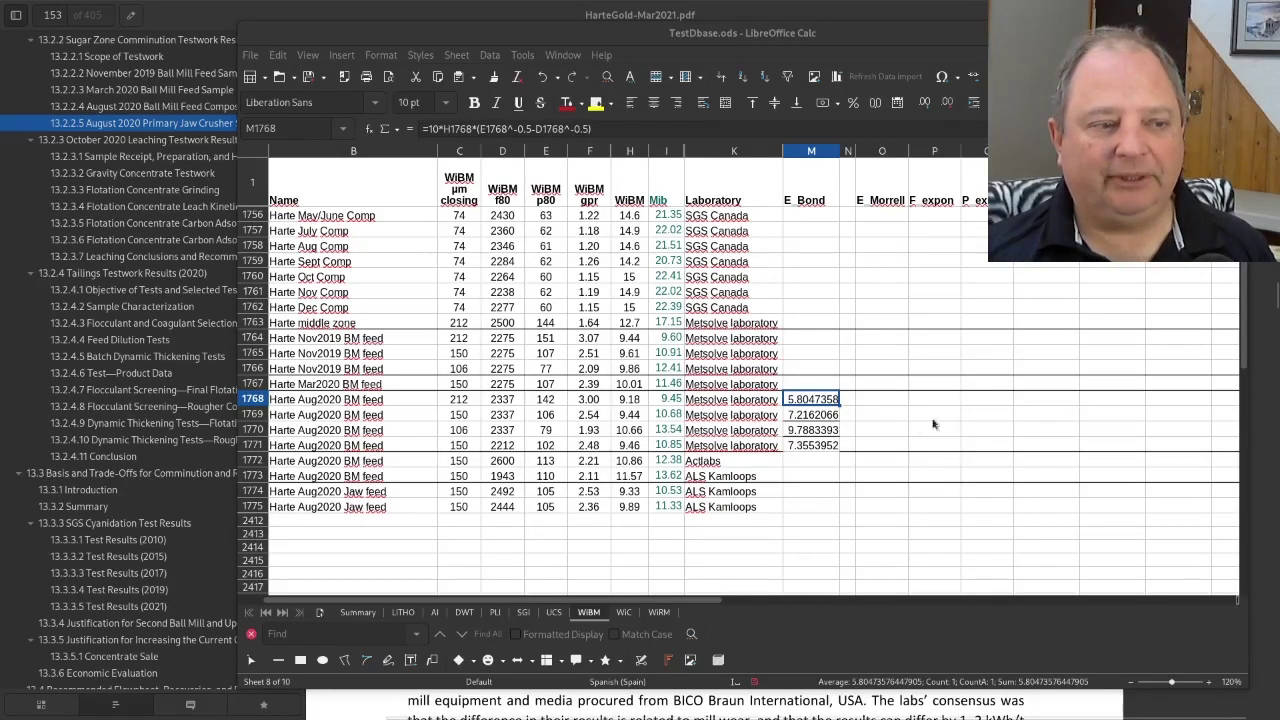
pyautogui.moveTo(548, 399); pyautogui.dragTo(549, 446)
pyautogui.keyDown('ctrl'); pyautogui.moveTo(826, 399); pyautogui.dragTo(826, 446); pyautogui.keyUp('ctrl')
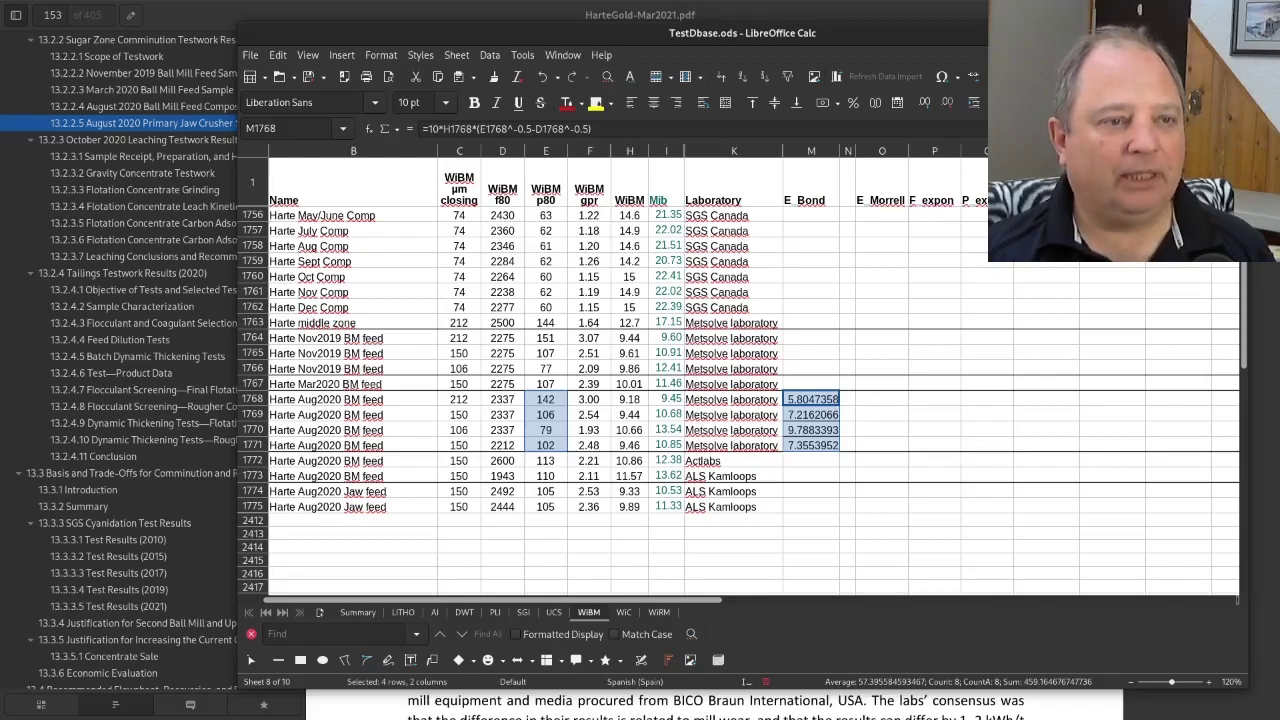
# Step: Insert an XY (Scatter) chart of the selected p80 and E Bond data
pyautogui.click(836, 77)
pyautogui.click(606, 288)
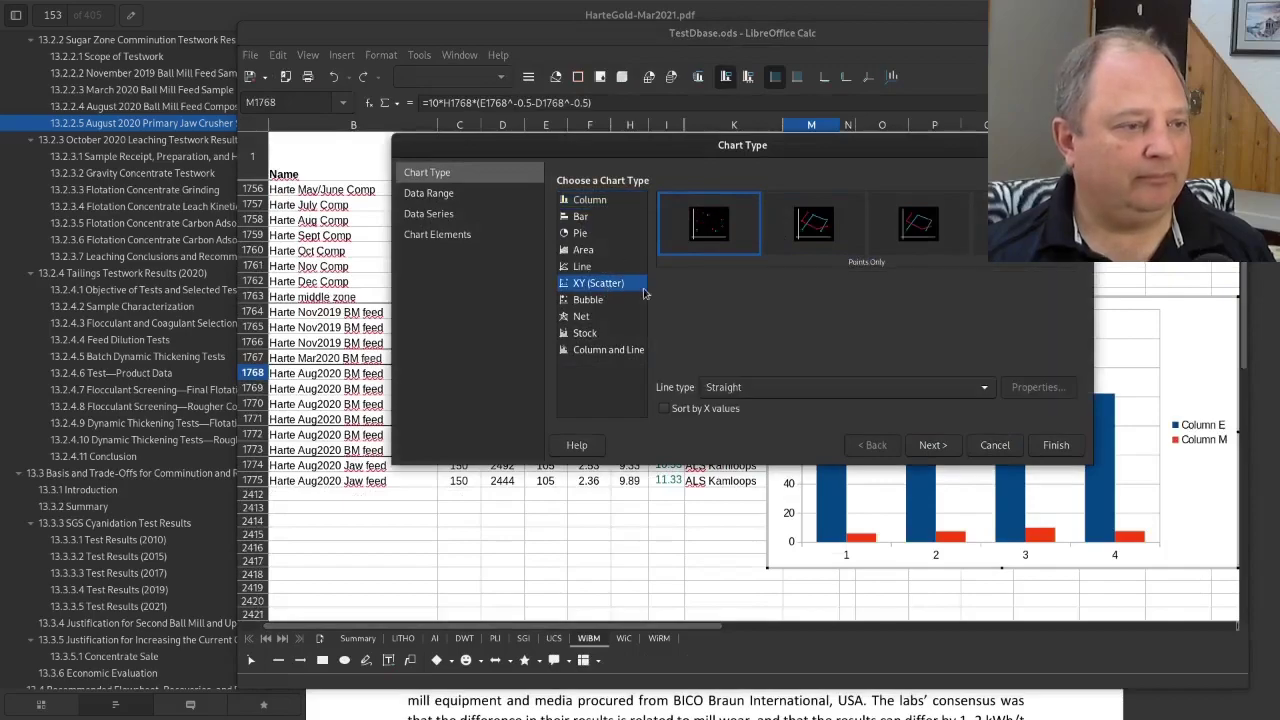
pyautogui.click(933, 445)
pyautogui.click(1057, 446)
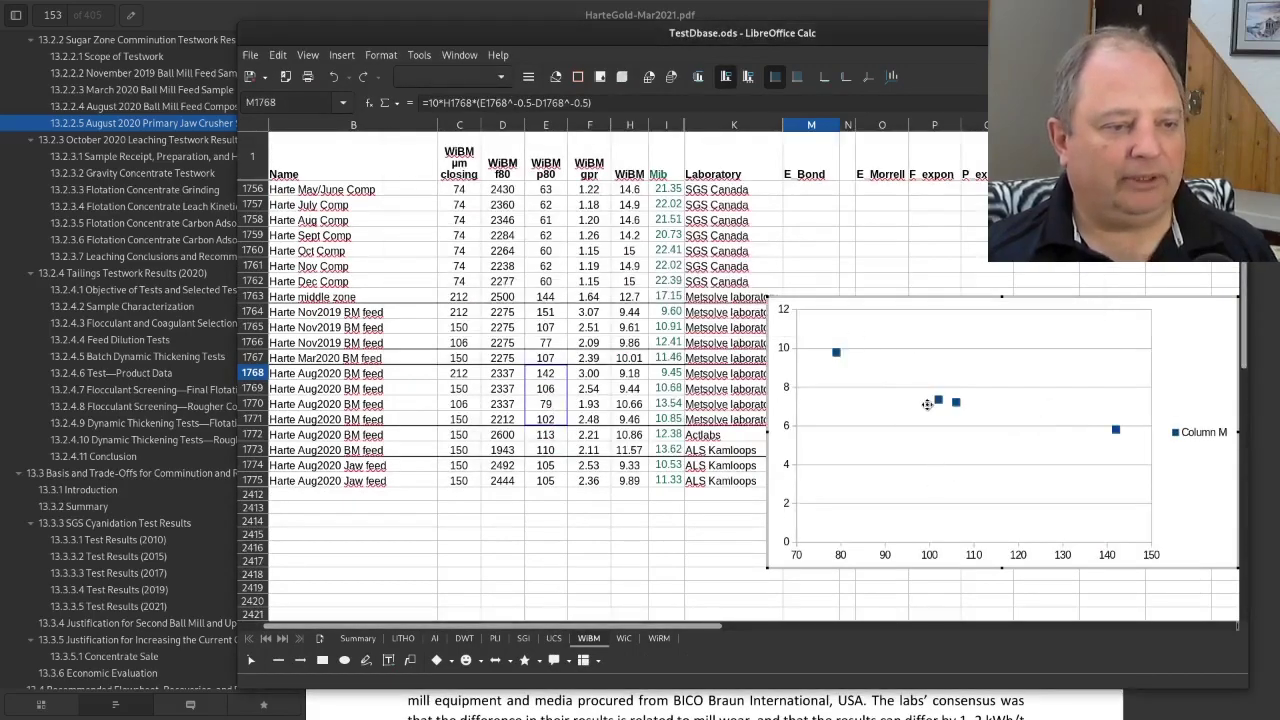
# Step: Add a power trendline showing equation and R², and move its label to the chart top
pyautogui.rightClick(956, 403)
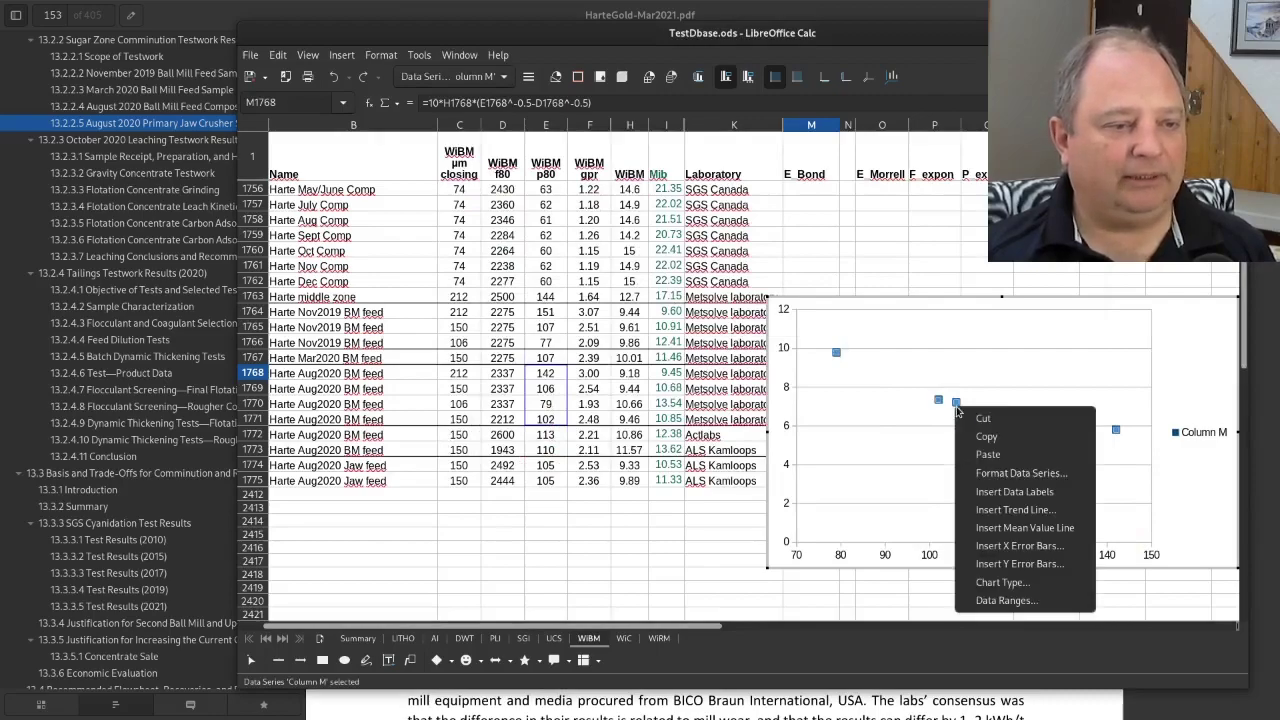
pyautogui.click(995, 510)
pyautogui.click(524, 170)
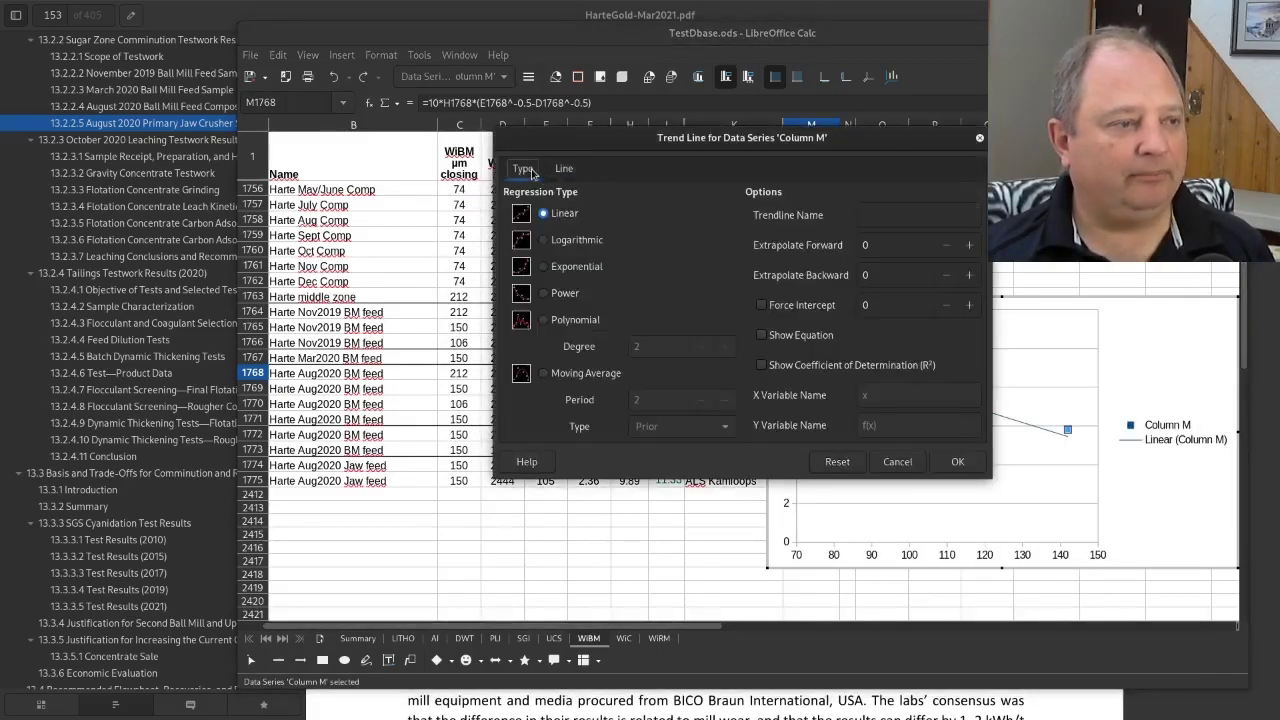
pyautogui.click(556, 294)
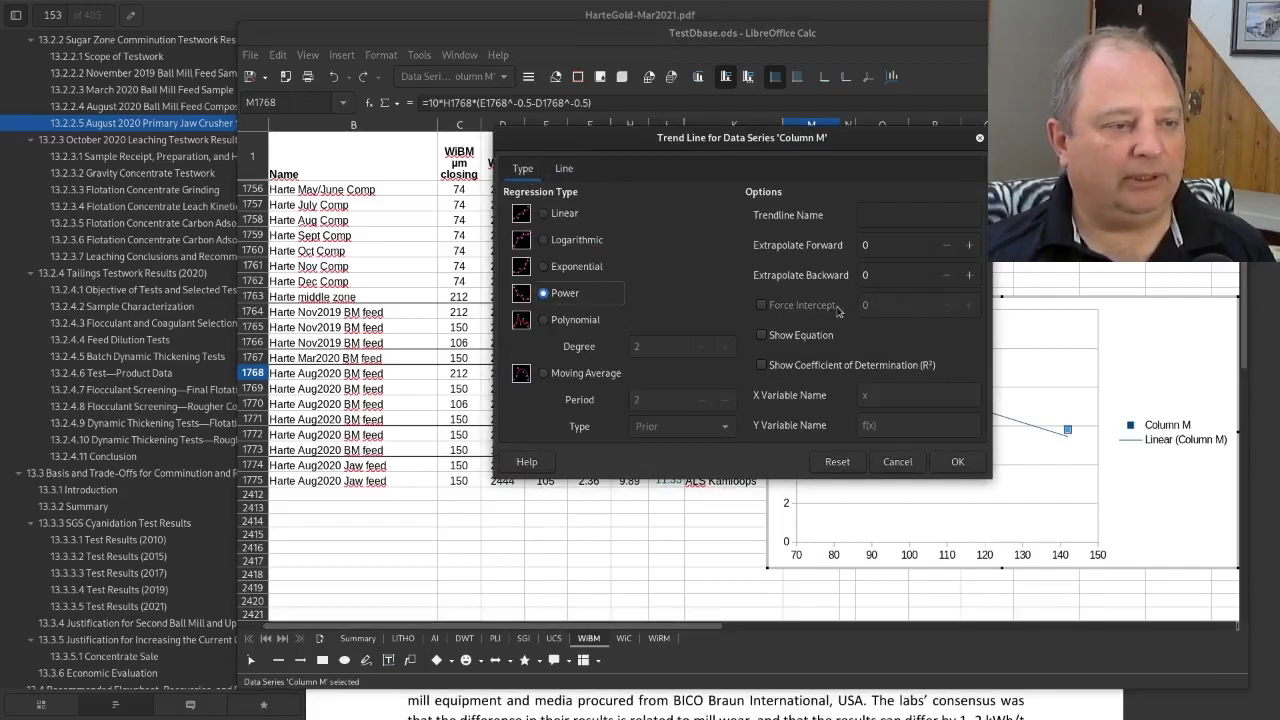
pyautogui.click(785, 343)
pyautogui.click(762, 365)
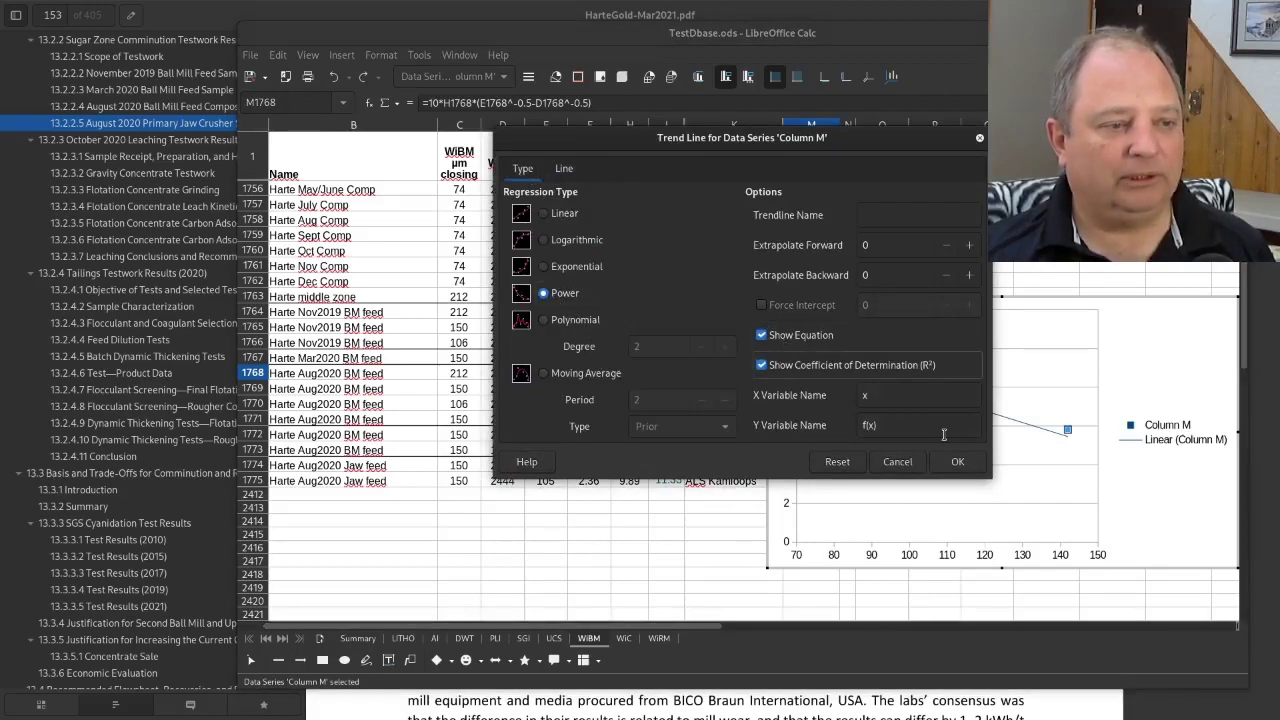
pyautogui.click(958, 462)
pyautogui.moveTo(932, 402); pyautogui.dragTo(930, 336)
pyautogui.rightClick(930, 336)
# Step: Format the trendline equation numbers to two decimal places
pyautogui.click(1000, 392)
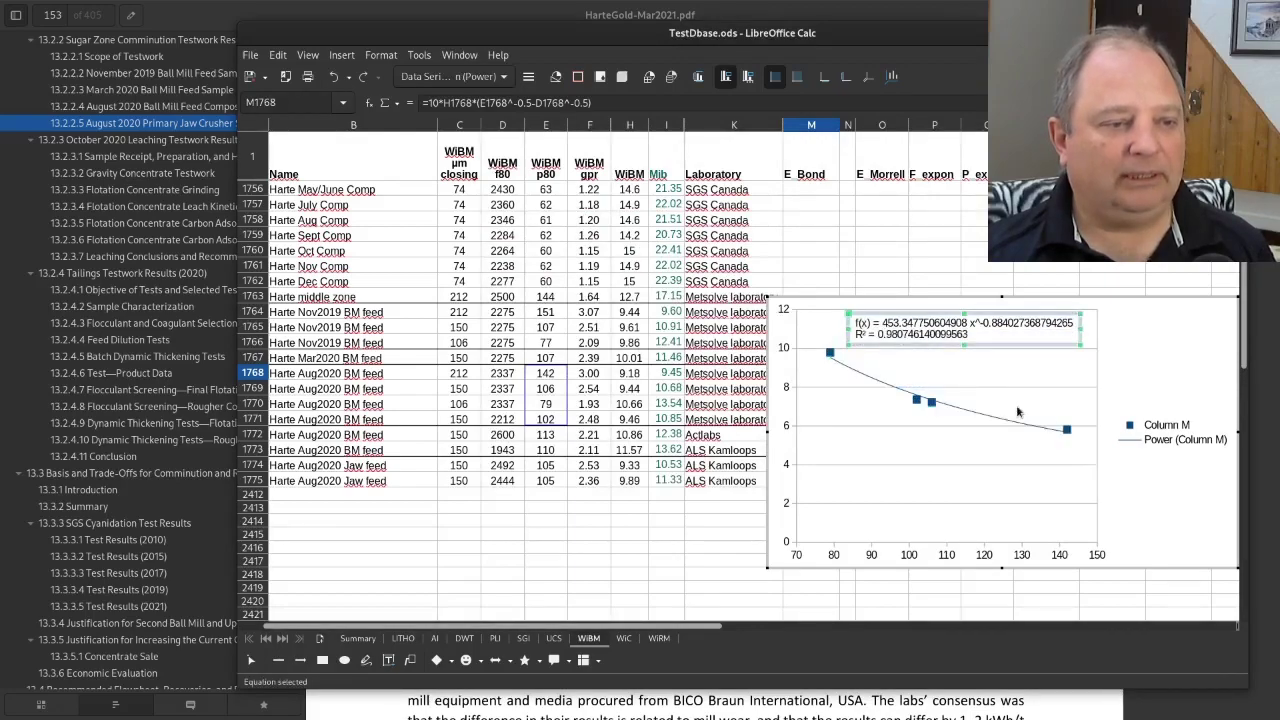
pyautogui.click(640, 249)
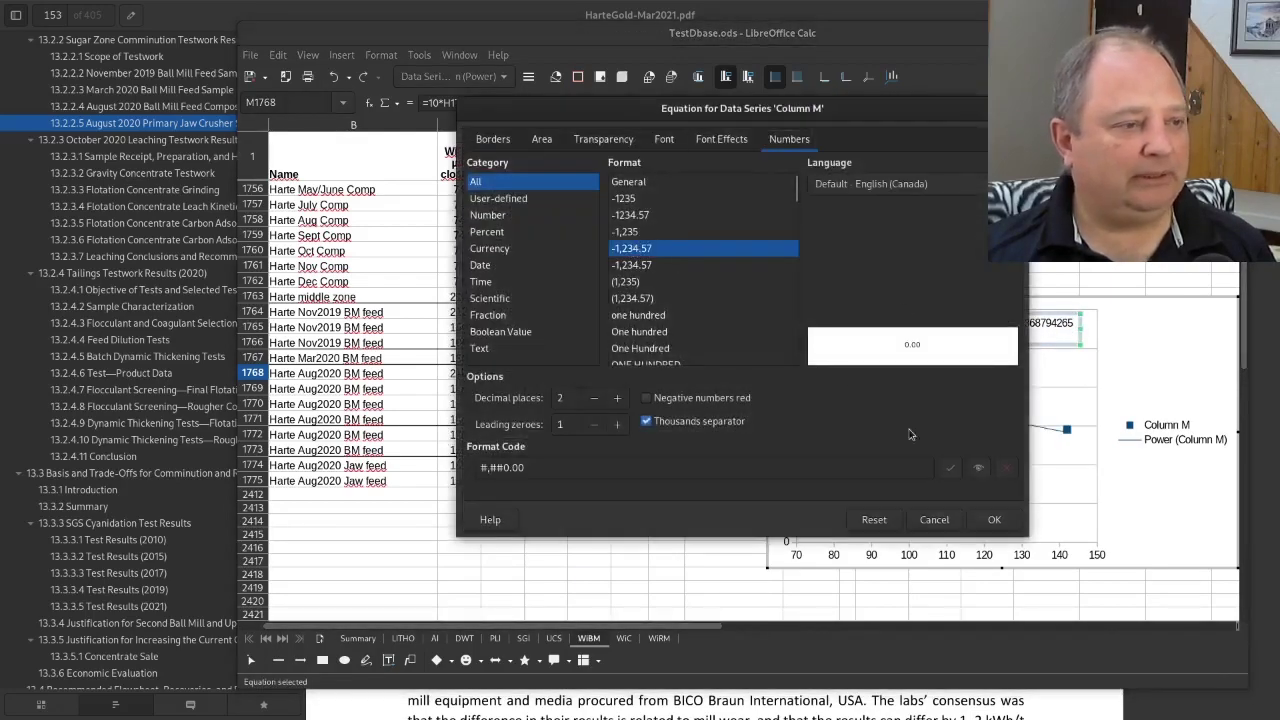
pyautogui.click(996, 520)
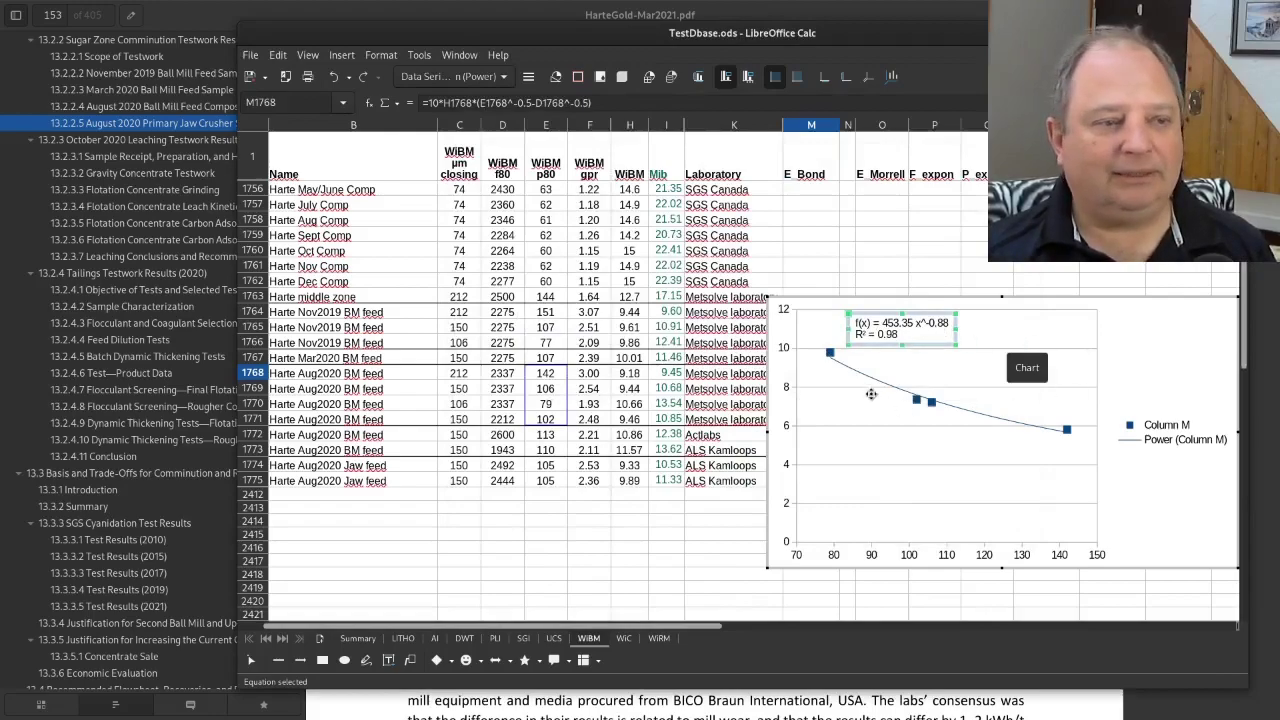
# Step: Leave chart editing and select cells M1756 to M1762
pyautogui.moveTo(830, 353)
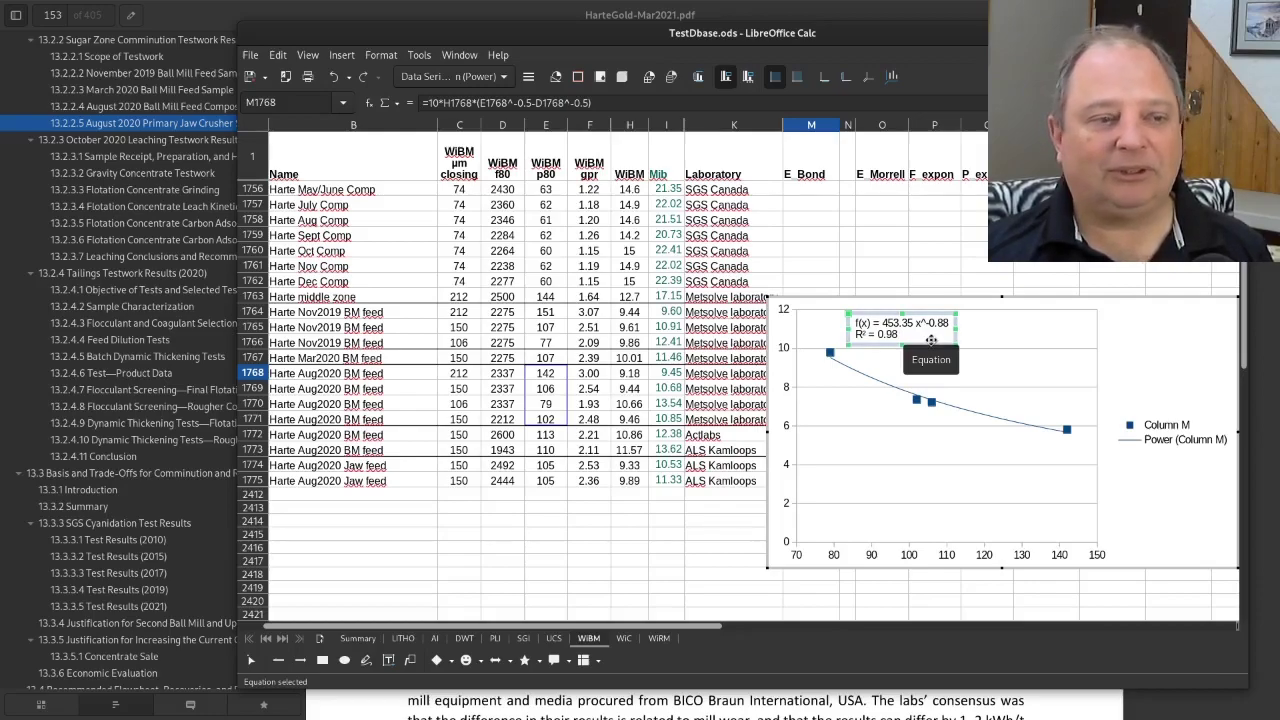
pyautogui.click(972, 272)
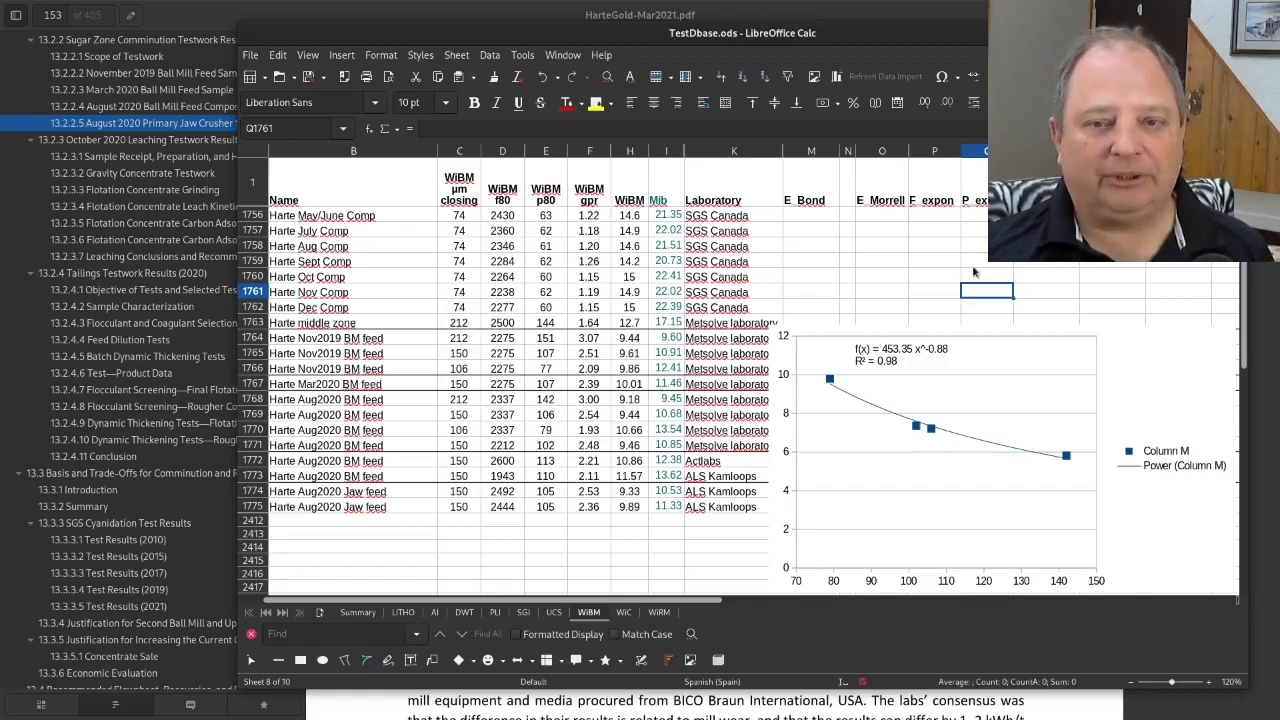
pyautogui.moveTo(798, 214); pyautogui.dragTo(814, 303)
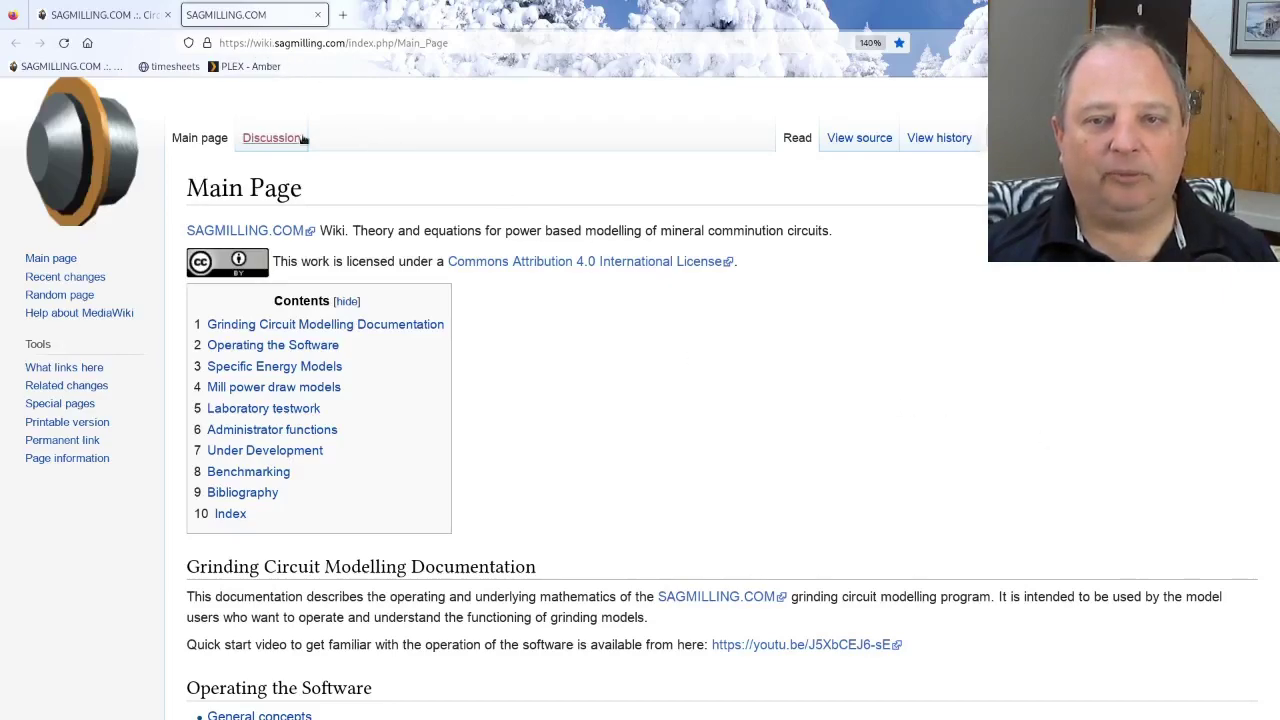
# Step: Open the wiki's Ball mill work index adjustment page via Laboratory testwork and scroll to the K formula
pyautogui.click(284, 410)
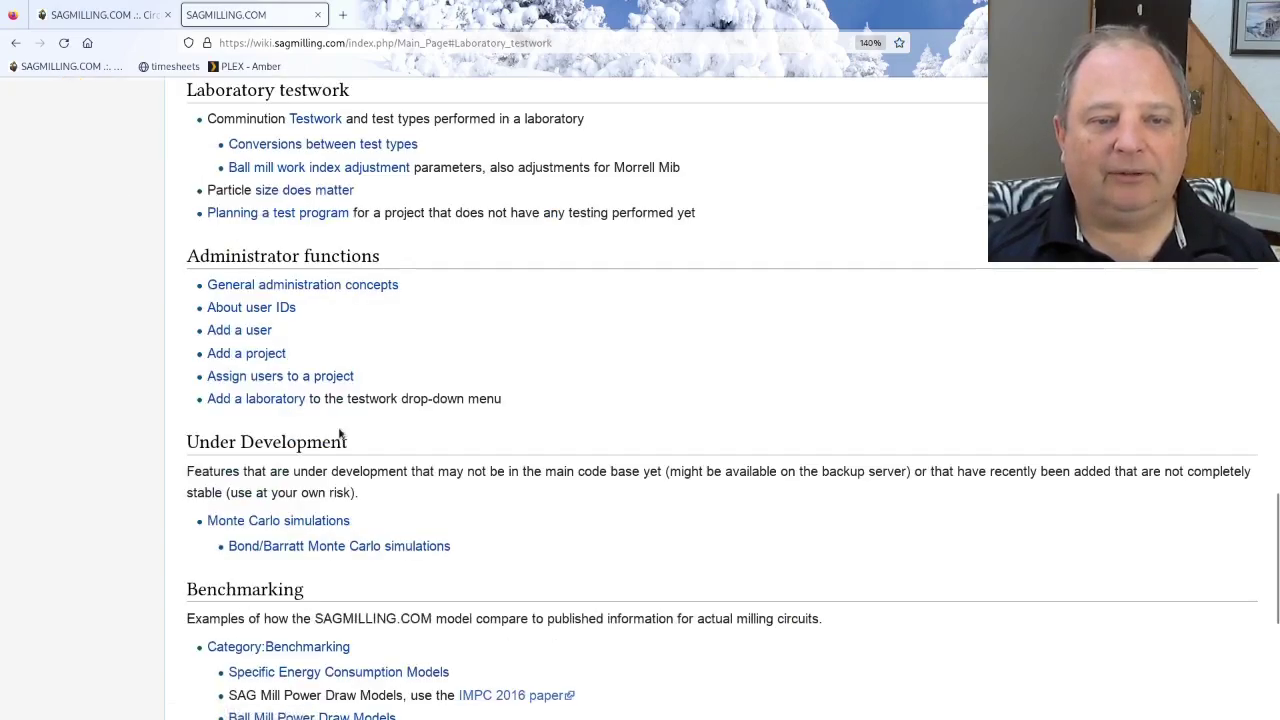
pyautogui.click(363, 175)
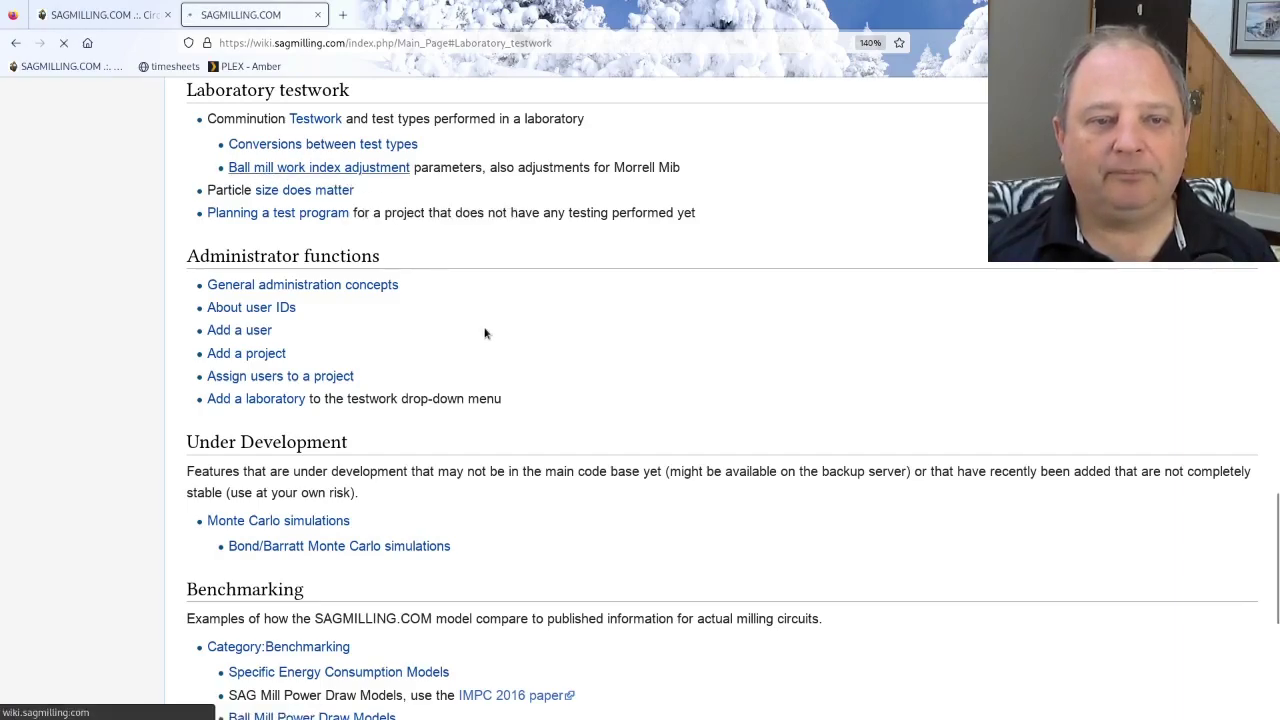
pyautogui.scroll(-5, 626, 362)
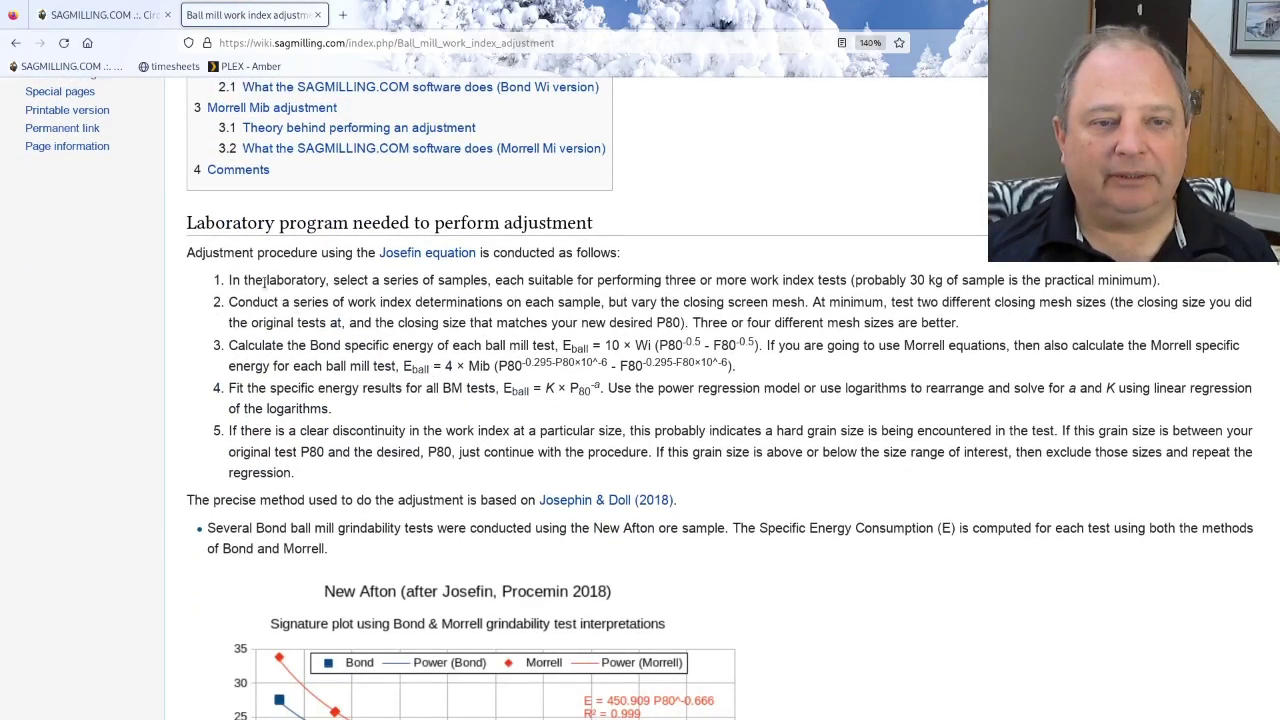
pyautogui.scroll(-6, 256, 255)
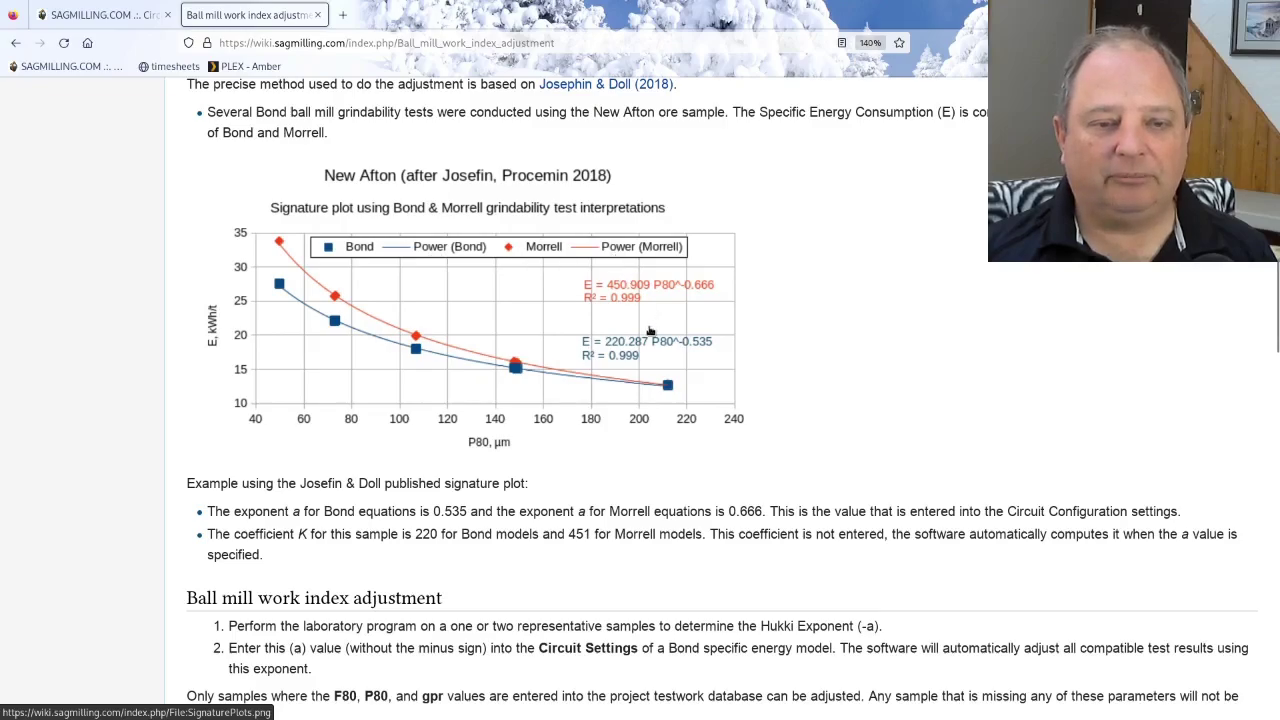
pyautogui.scroll(-6, 649, 331)
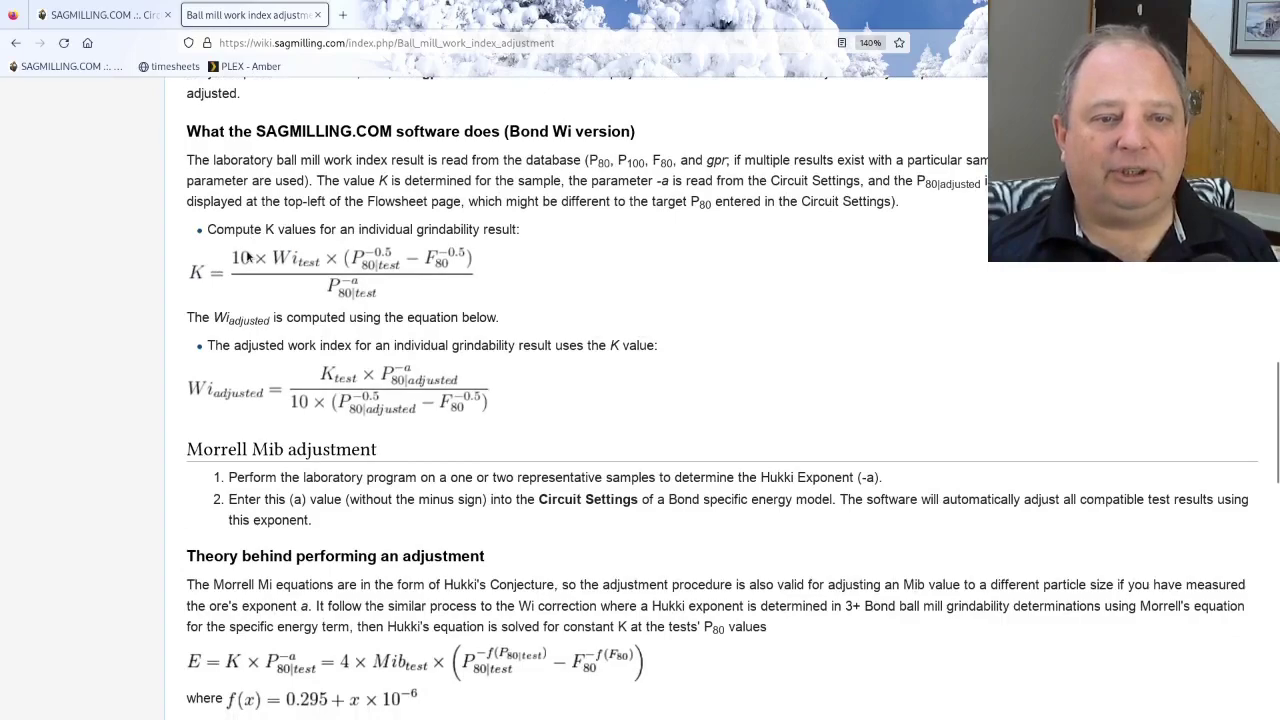
pyautogui.scroll(2, 250, 260)
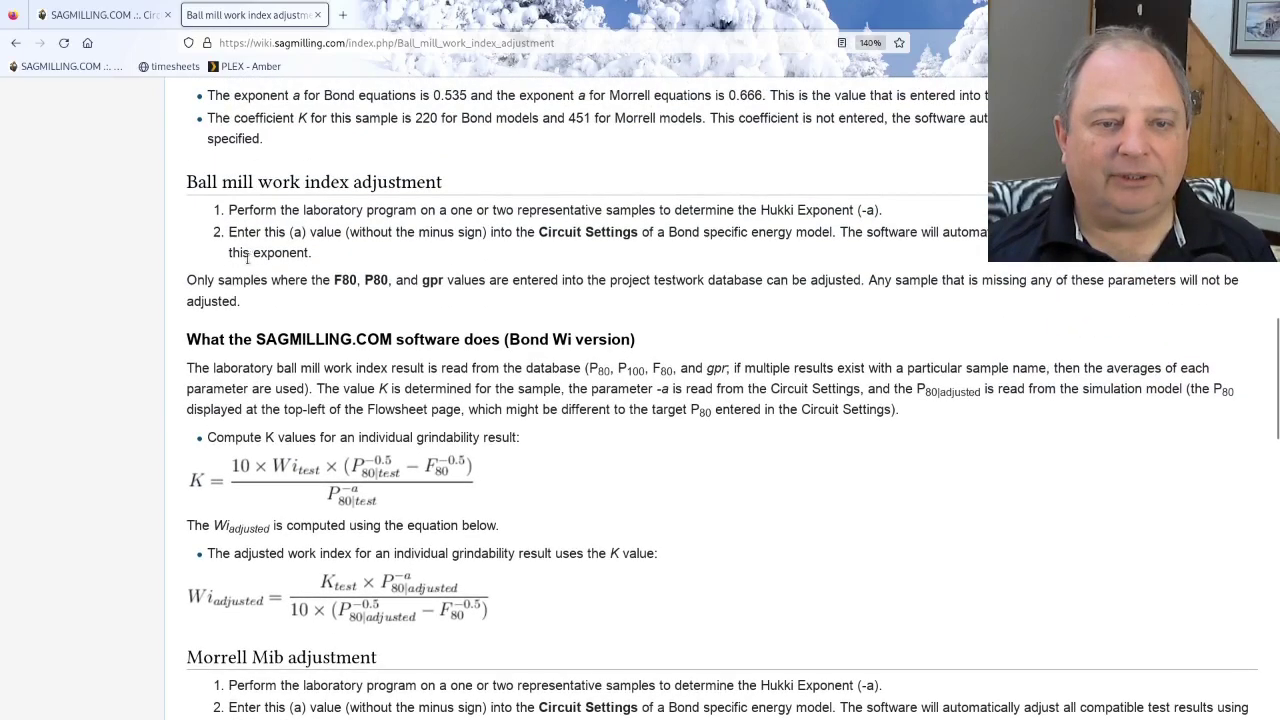
pyautogui.scroll(-1, 234, 406)
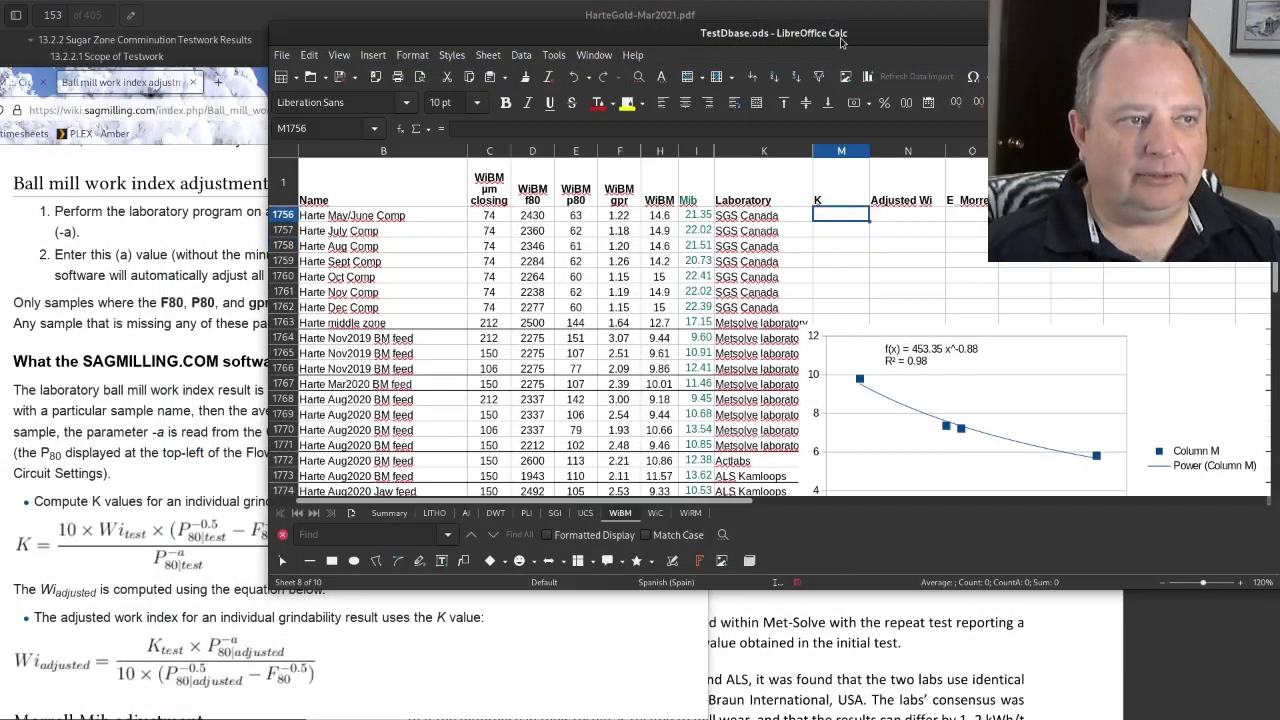
# Step: Label S1756 'exponent' and enter 150 in R1757 labelled 'µm P80'
pyautogui.moveTo(866, 43); pyautogui.dragTo(866, 184)
pyautogui.click(1216, 345)
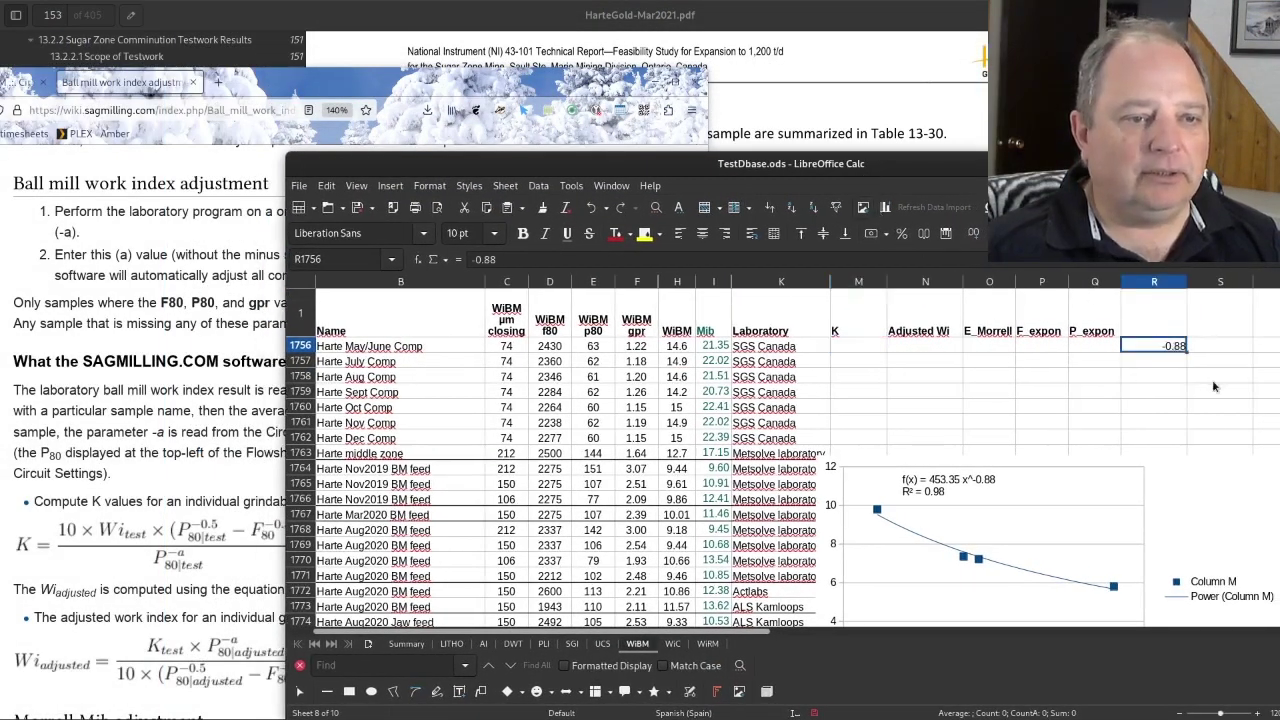
pyautogui.write('ex')
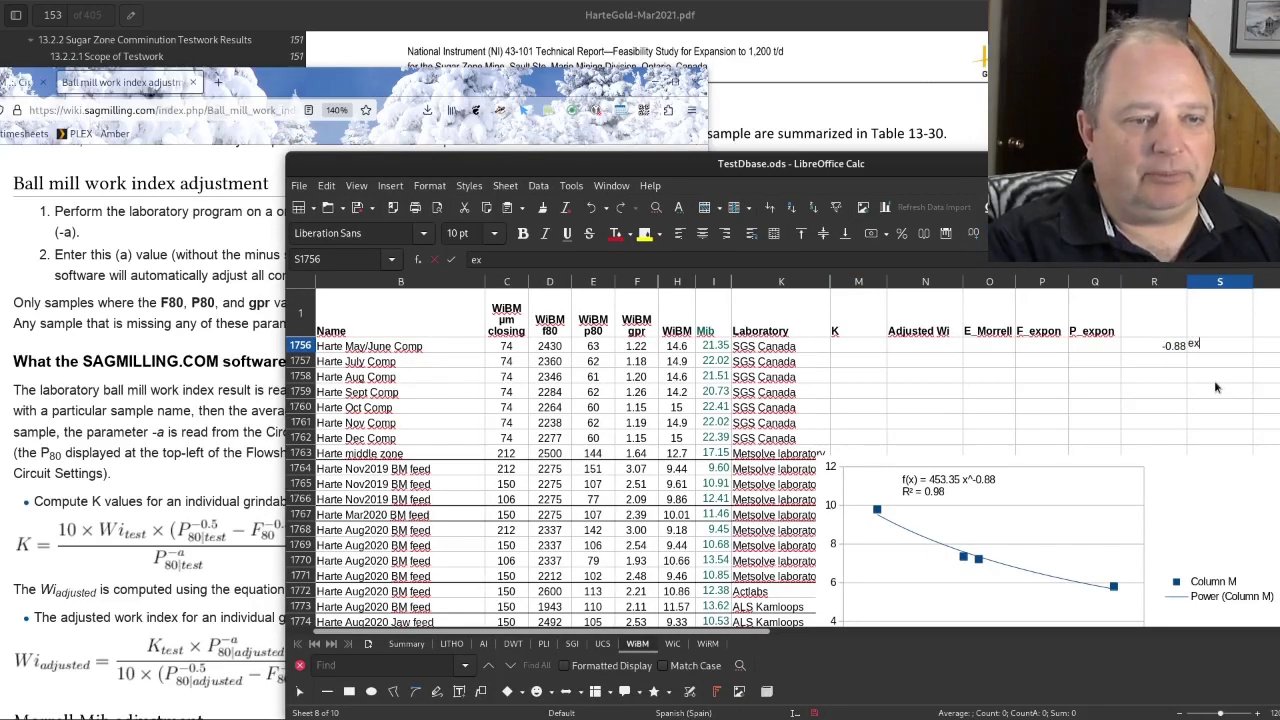
pyautogui.write('ponent')
pyautogui.press('Return')
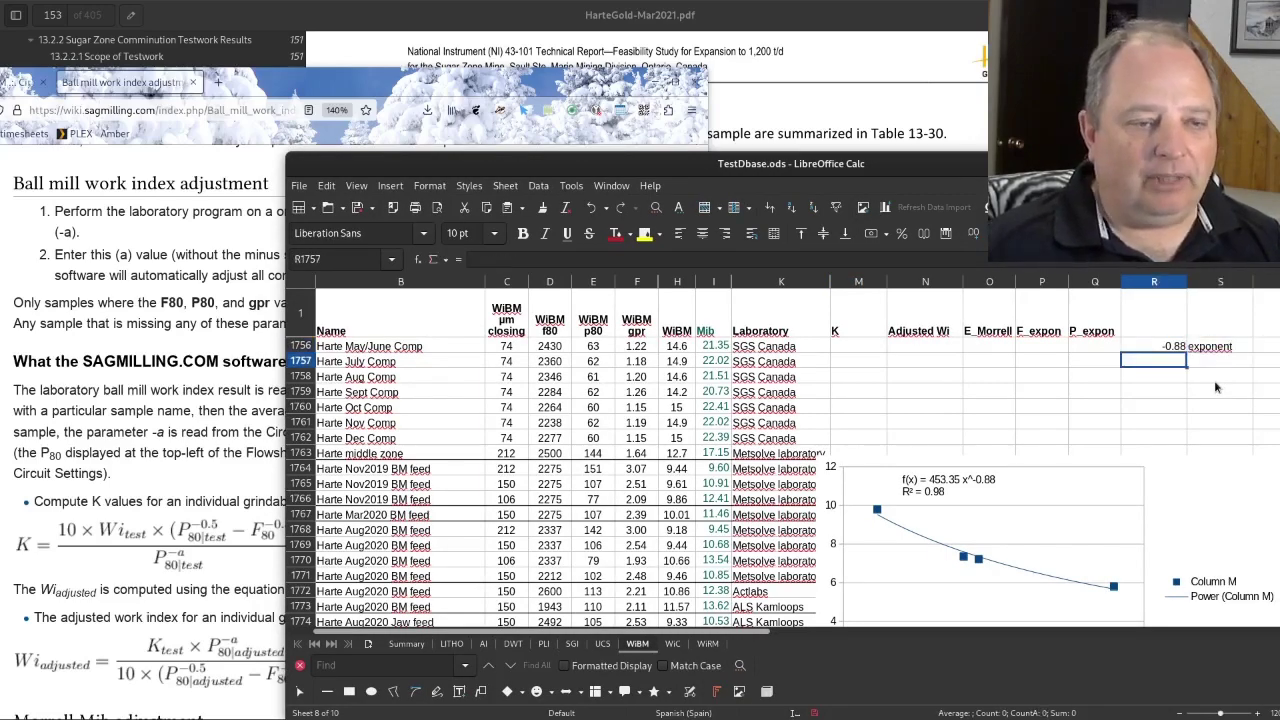
pyautogui.write('150')
pyautogui.press('Tab')
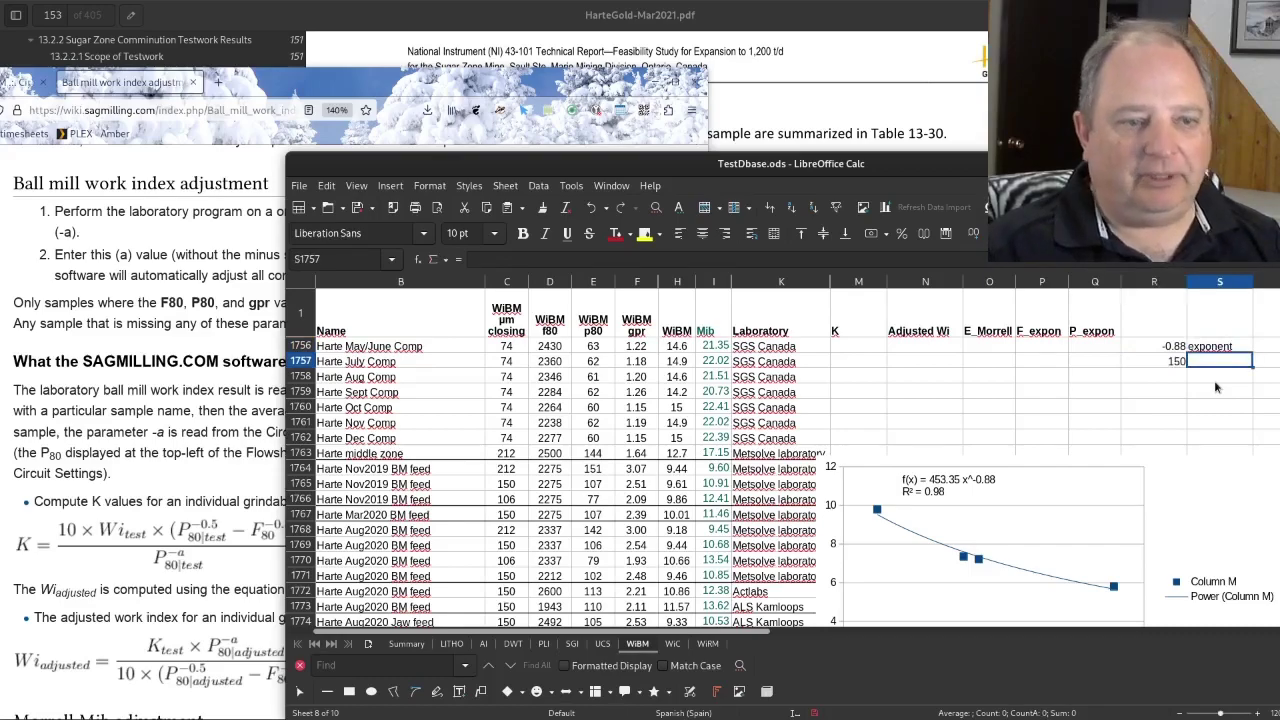
pyautogui.write('m')
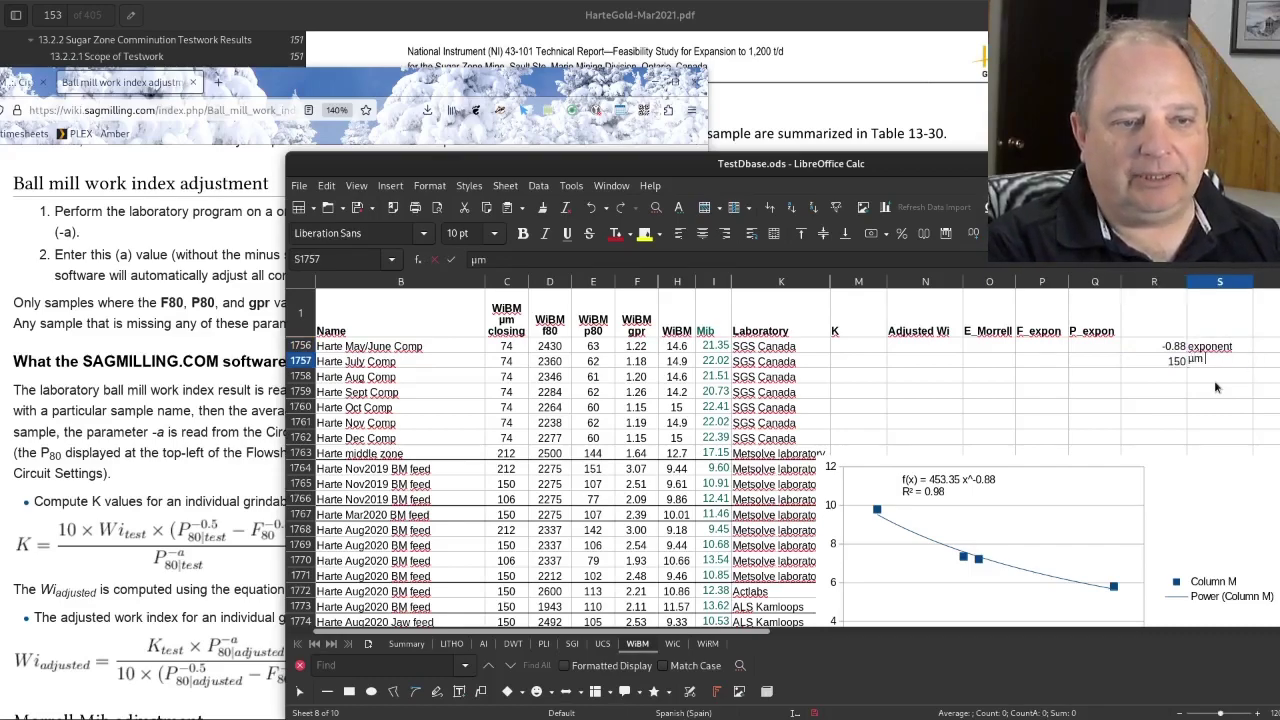
pyautogui.write(' P80')
pyautogui.hotkey('shift', 'Tab')
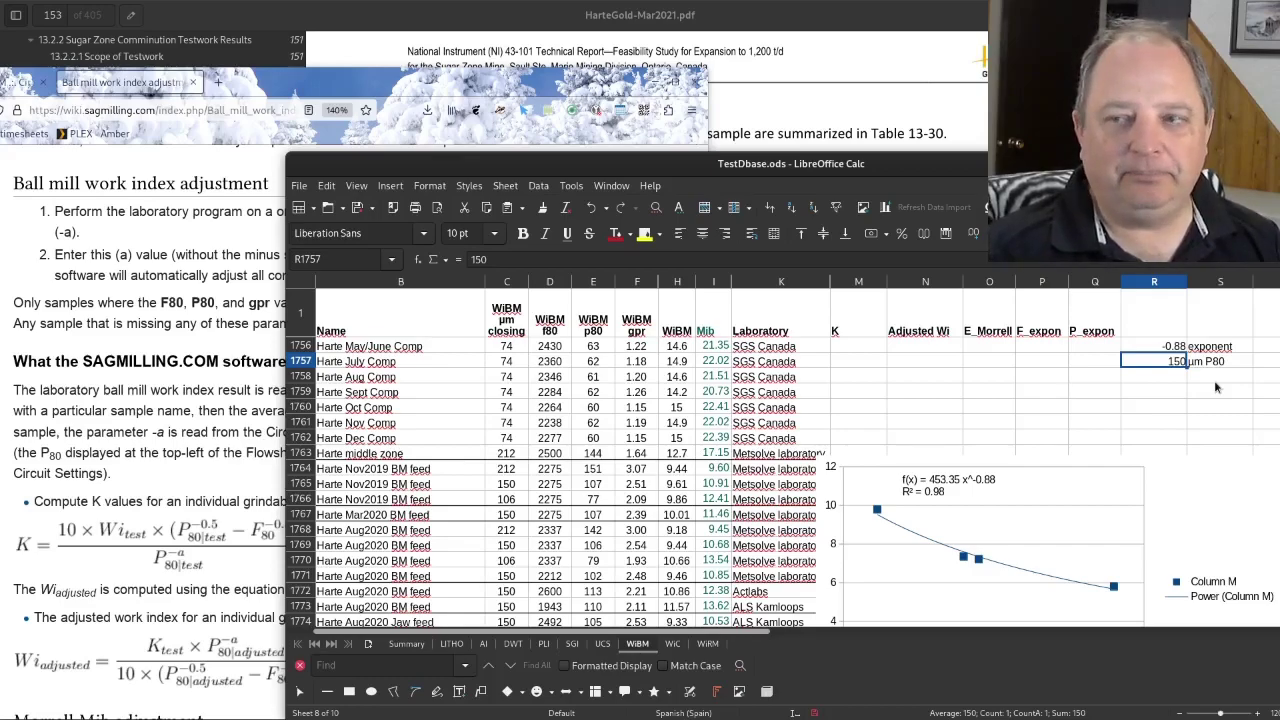
# Step: Return to cell M1756 and check the wiki formulas against the spreadsheet
pyautogui.press('Left')
pyautogui.press('Left')
pyautogui.press('Left')
pyautogui.press('Left')
pyautogui.press('Left')
pyautogui.press('Up')
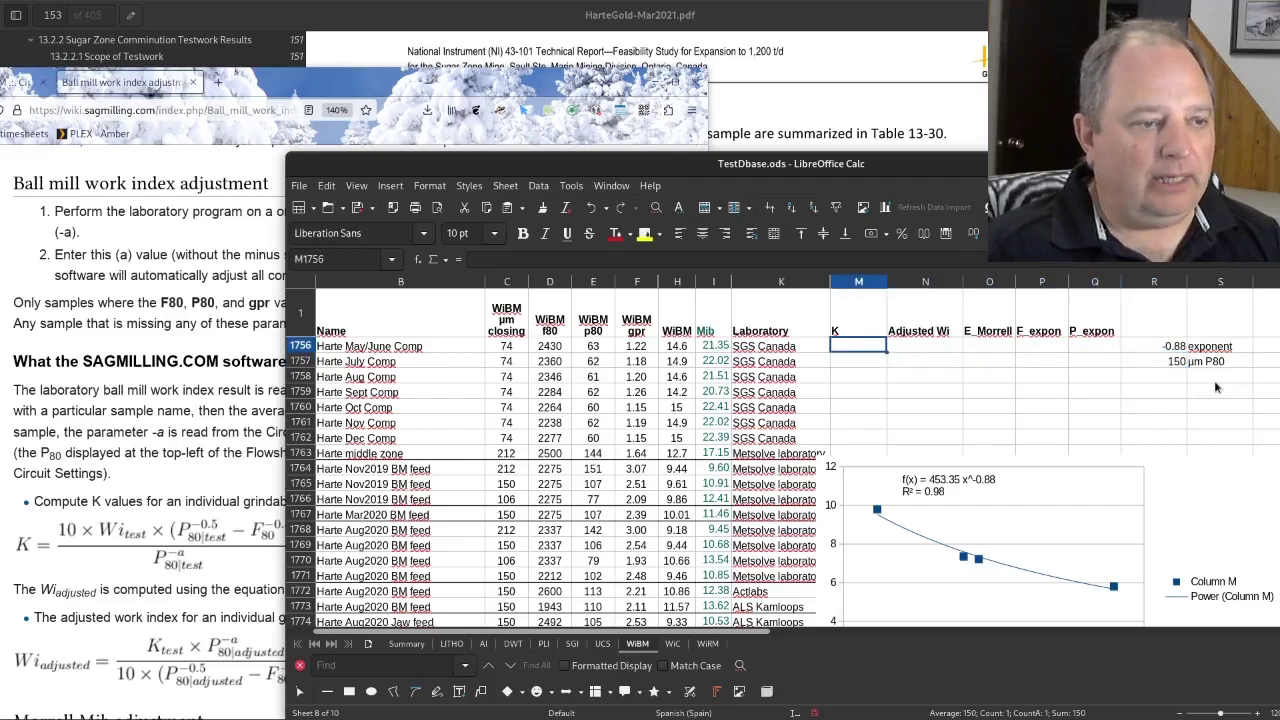
pyautogui.click(265, 462)
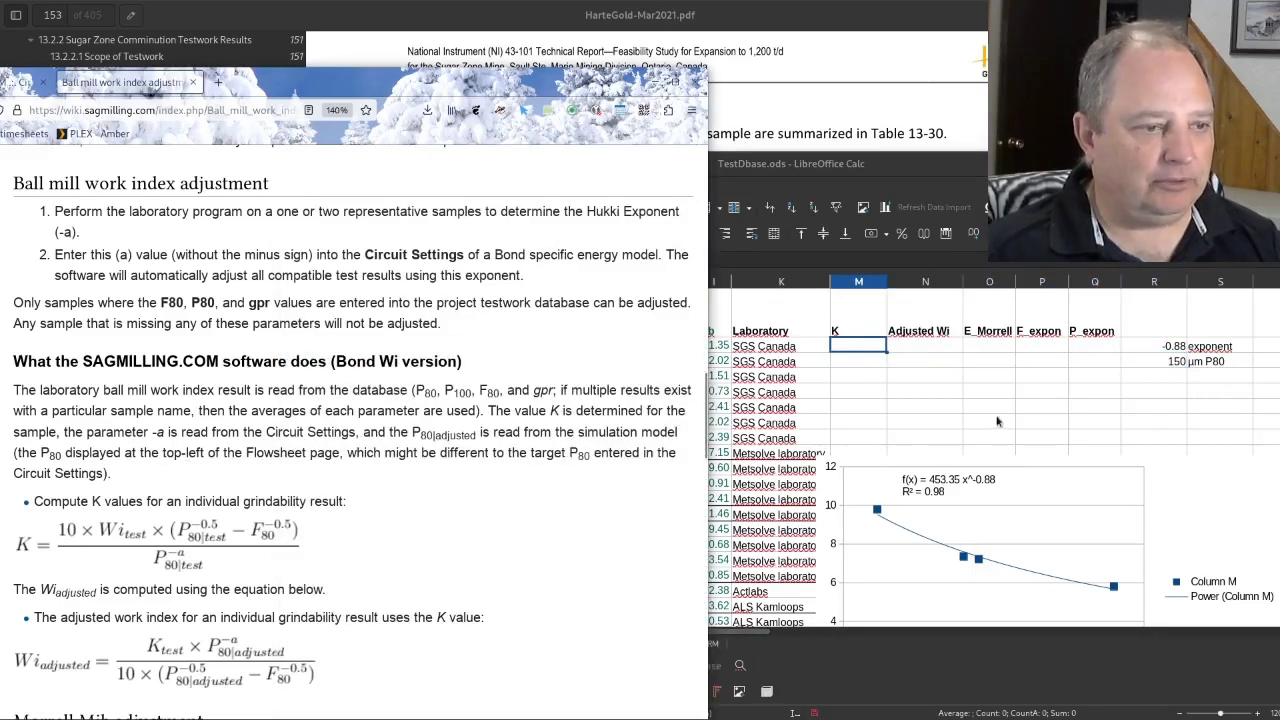
pyautogui.click(859, 350)
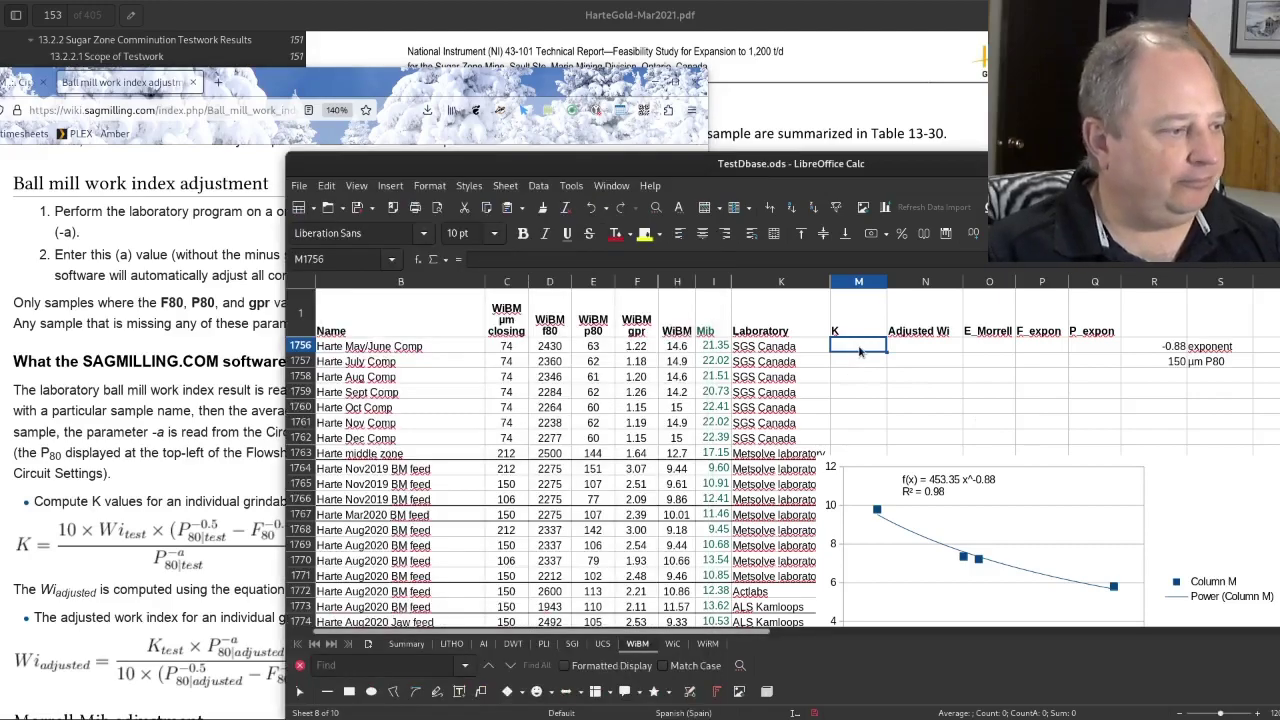
# Step: Start the K formula in M1756 with =10*H1756*(E1756^-0.5-D1756^-0.5)/(
pyautogui.write('=10')
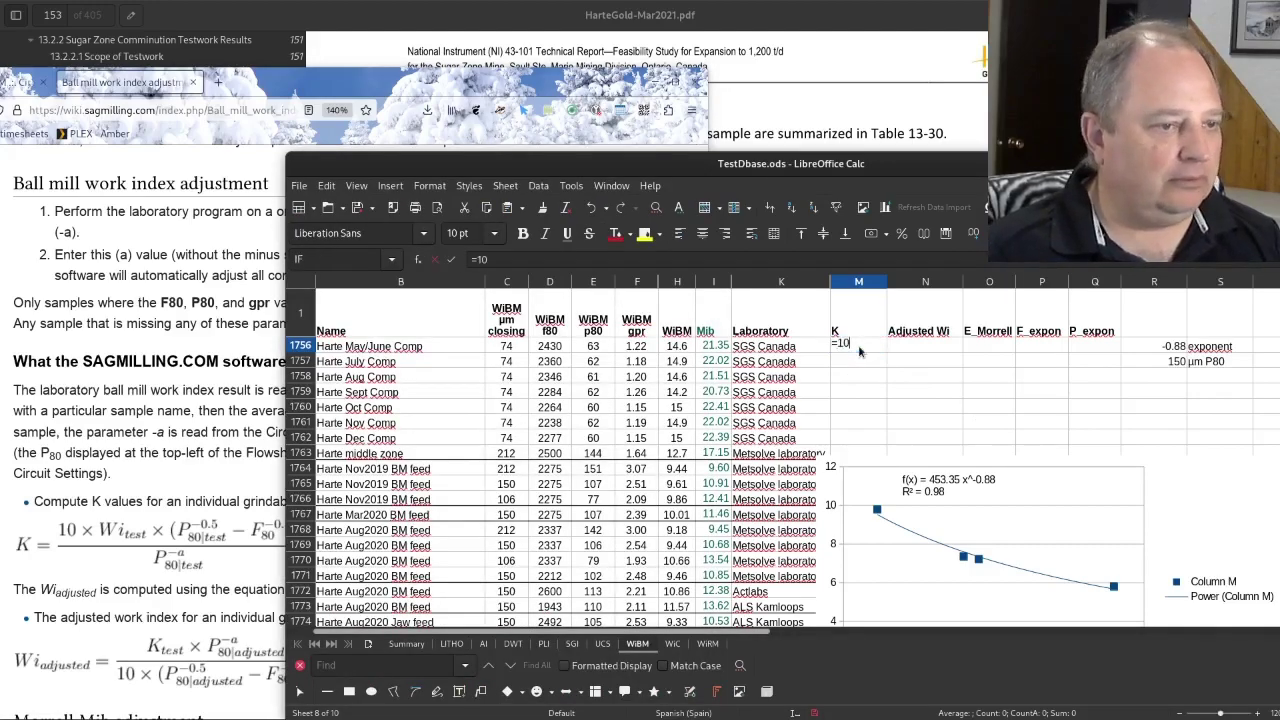
pyautogui.write('*')
pyautogui.press('Left')
pyautogui.press('Left')
pyautogui.press('Left')
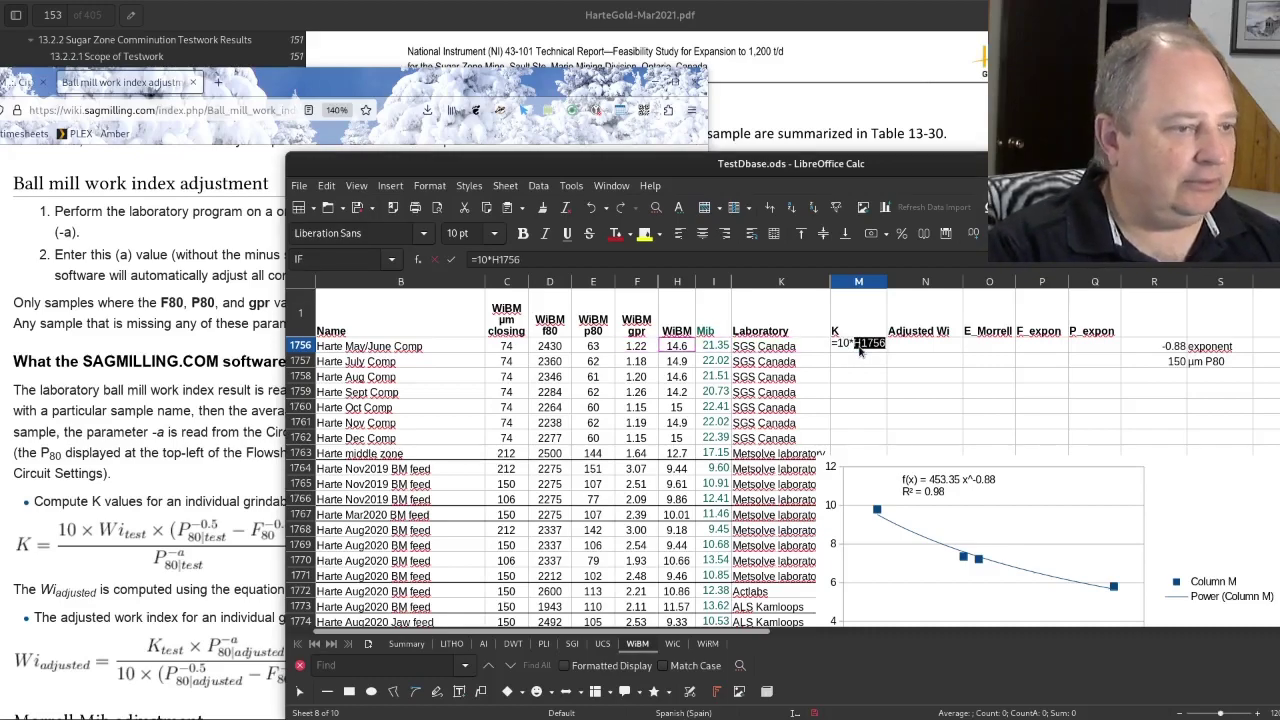
pyautogui.write('*&')
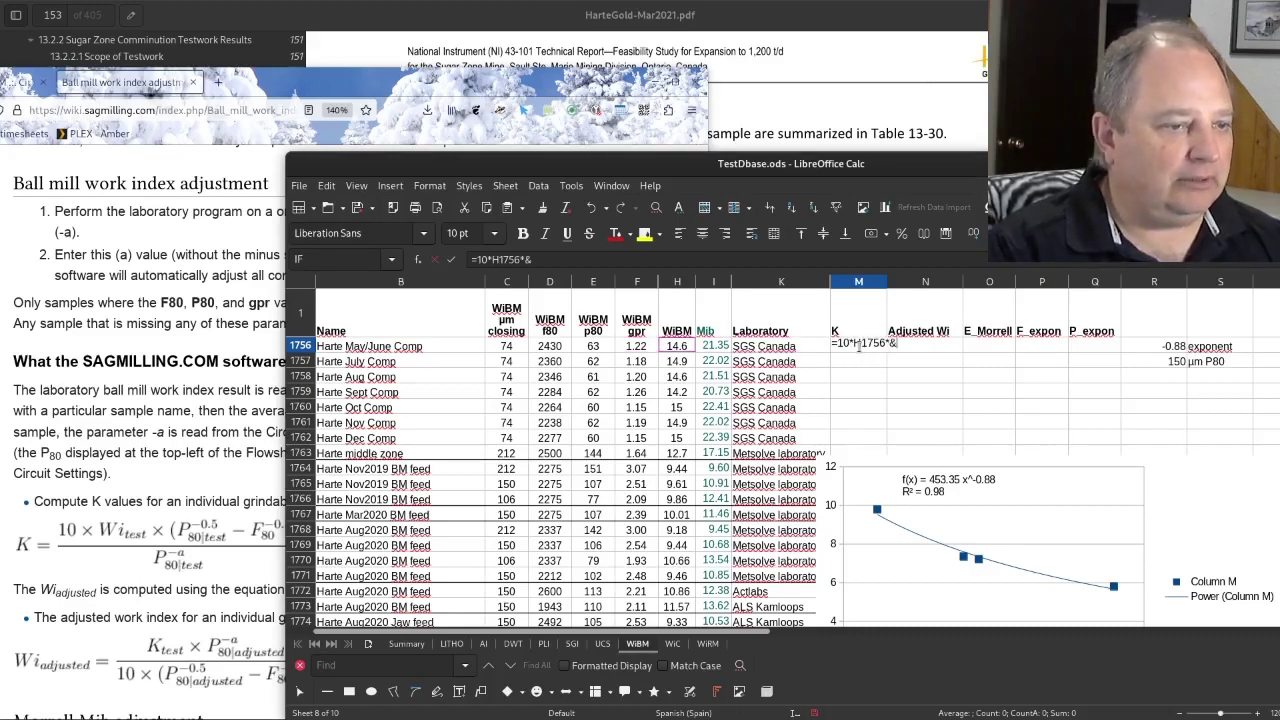
pyautogui.press('BackSpace')
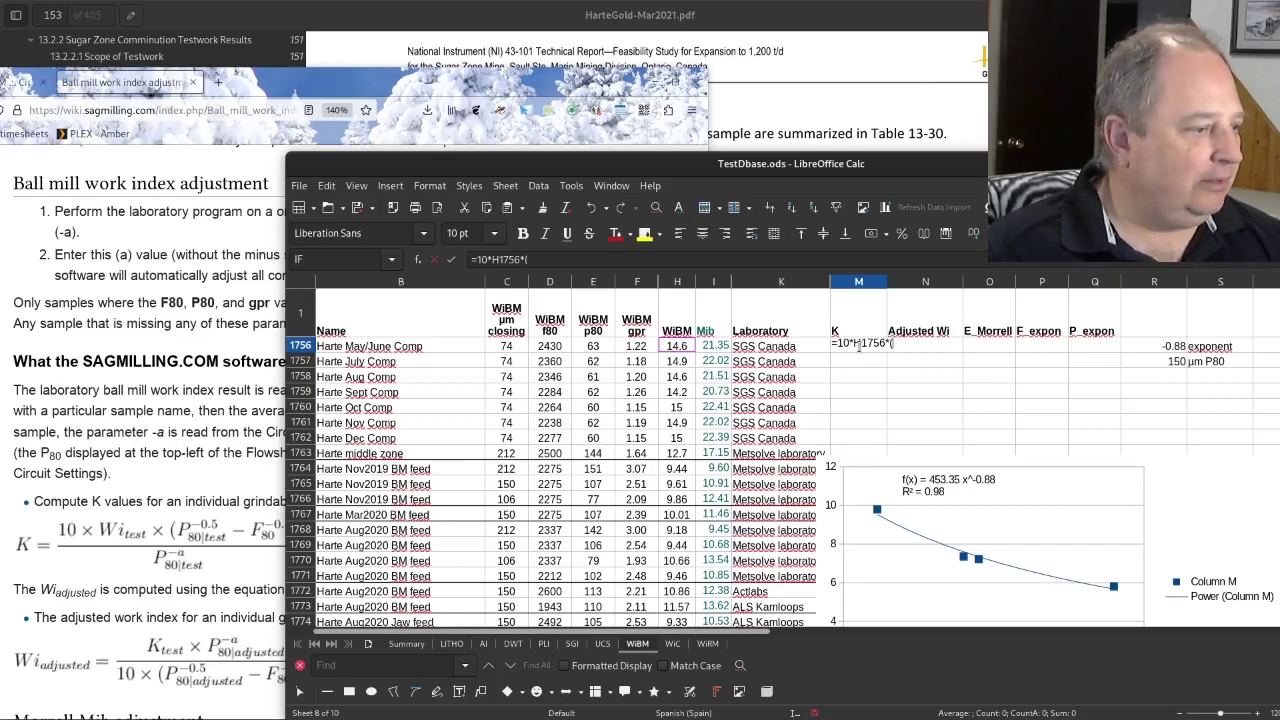
pyautogui.write('(')
pyautogui.press('Left')
pyautogui.press('Left')
pyautogui.press('Left')
pyautogui.press('Left')
pyautogui.press('Left')
pyautogui.press('Left')
pyautogui.press('Left')
pyautogui.press('Left')
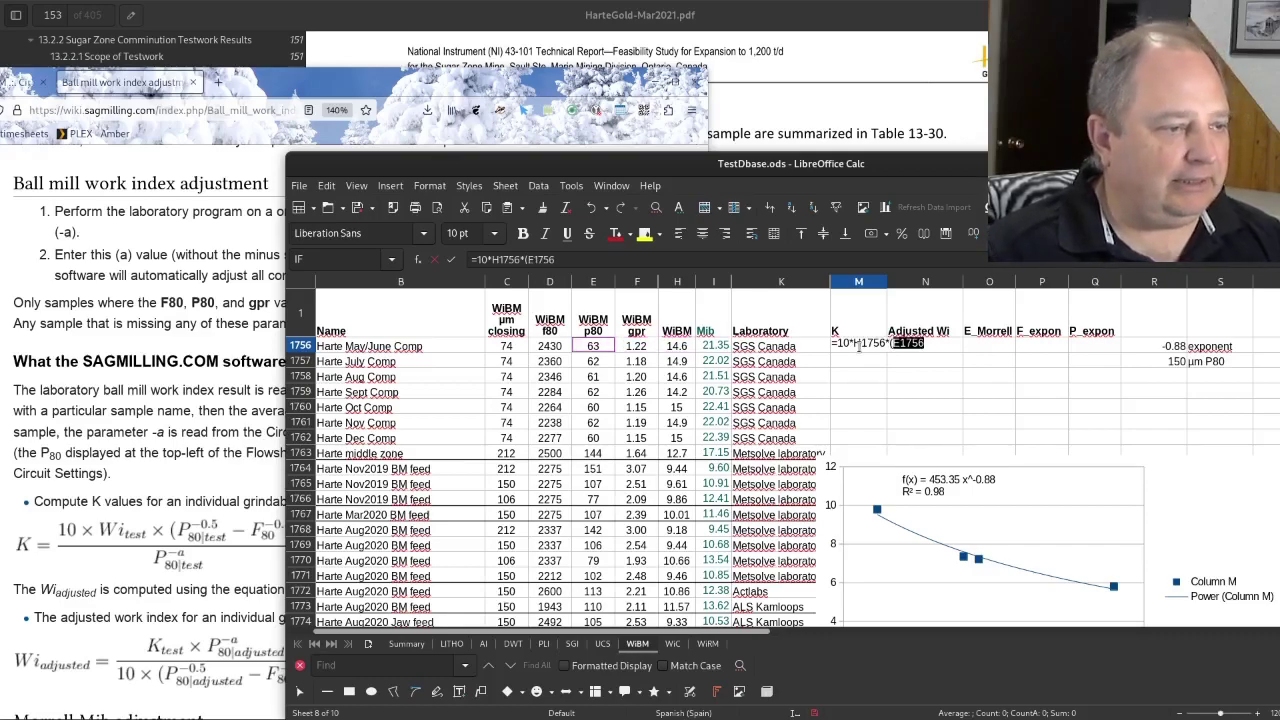
pyautogui.write('^-0.5')
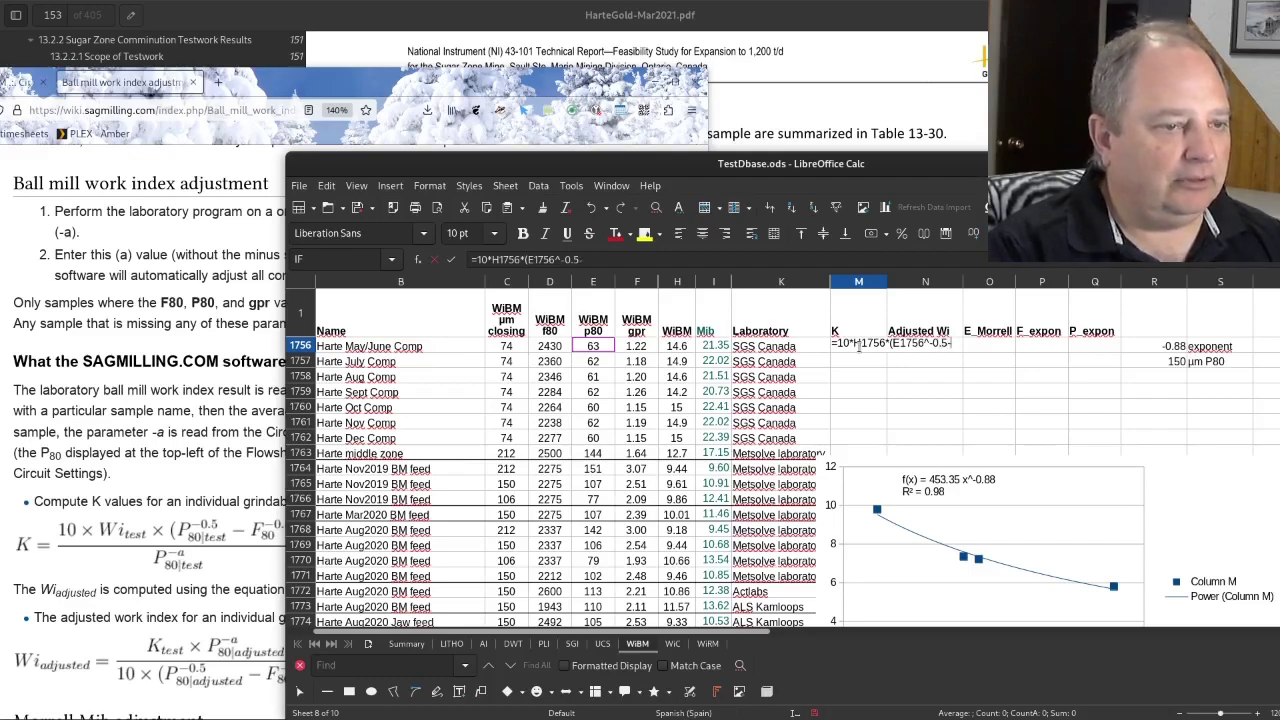
pyautogui.write('-')
pyautogui.press('Left')
pyautogui.press('Left')
pyautogui.press('Left')
pyautogui.press('Left')
pyautogui.press('Left')
pyautogui.press('Left')
pyautogui.press('Left')
pyautogui.press('Left')
pyautogui.press('Left')
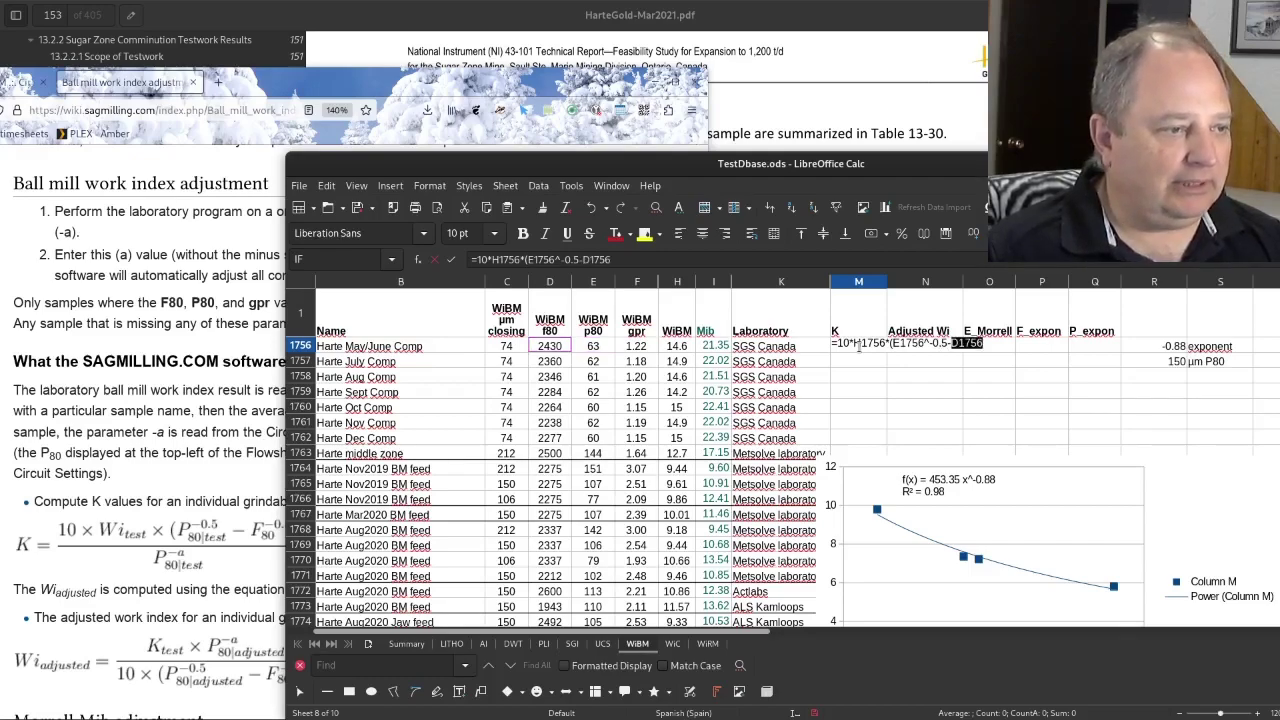
pyautogui.write('^-0.5')
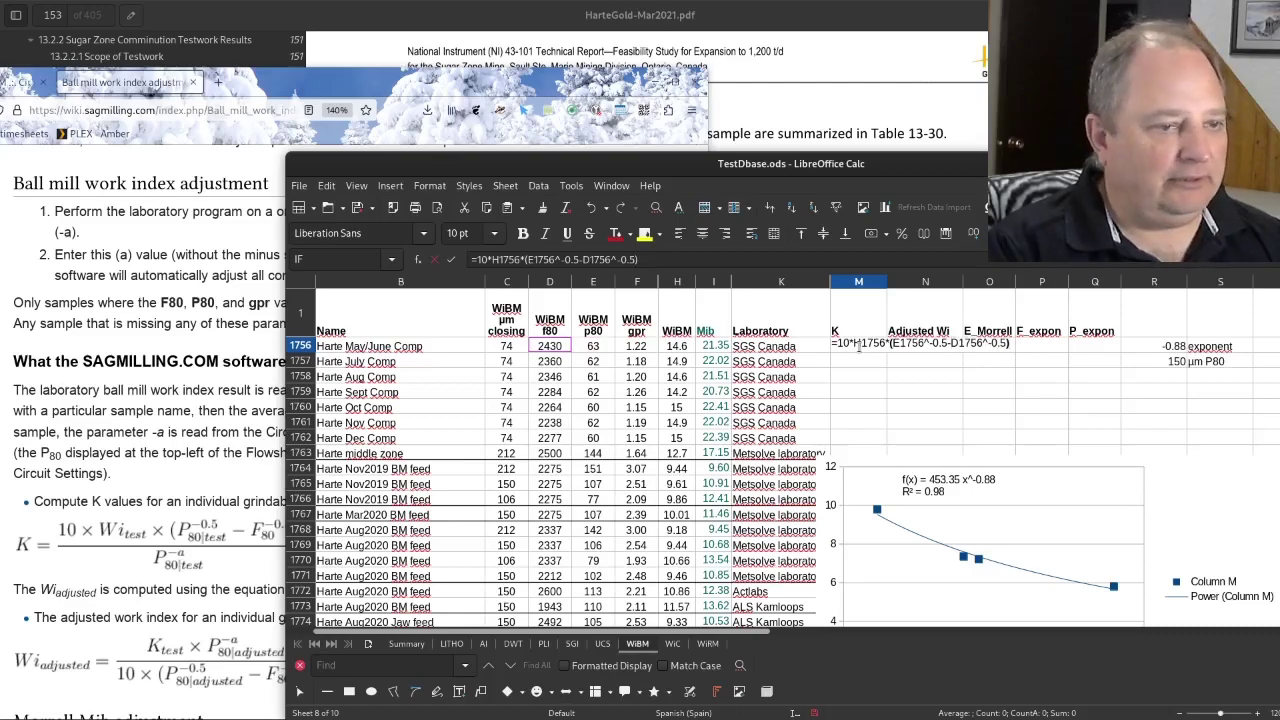
pyautogui.write(')/')
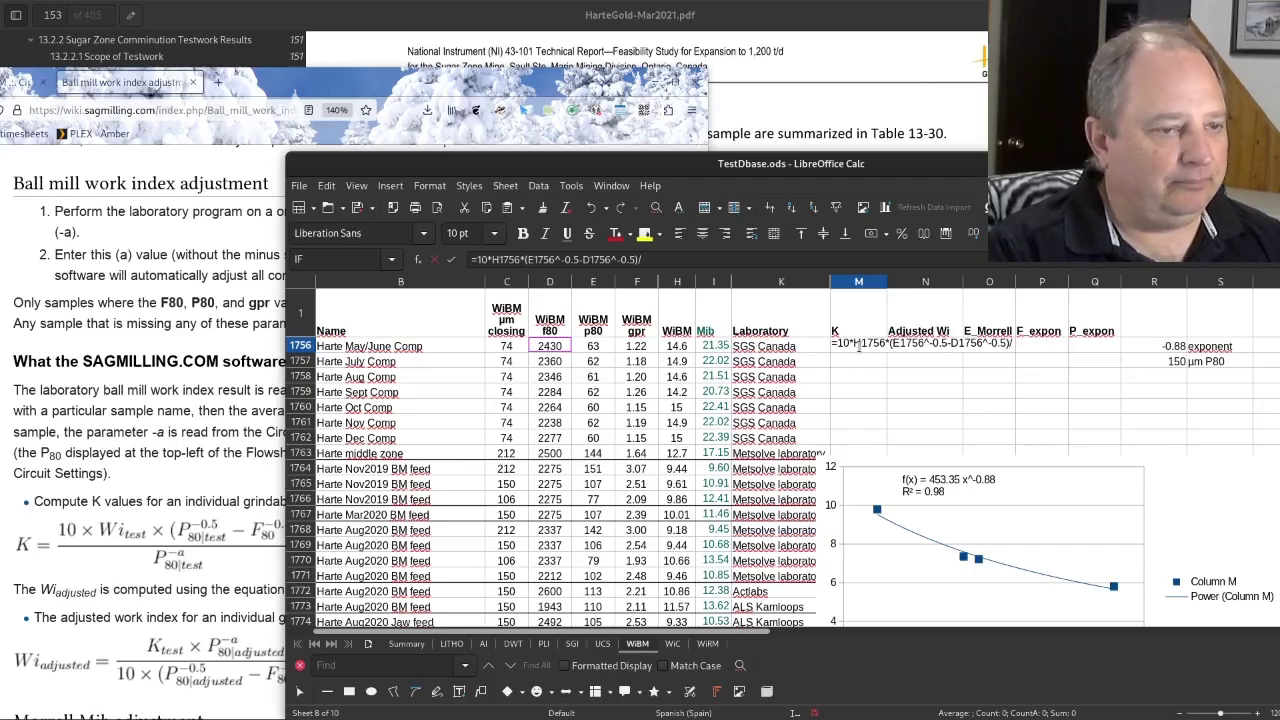
pyautogui.write('(')
# Step: Complete the divisor as E1756^R1756 and commit, giving K = 591.37
pyautogui.press('Left')
pyautogui.press('Left')
pyautogui.press('Left')
pyautogui.press('Left')
pyautogui.press('Left')
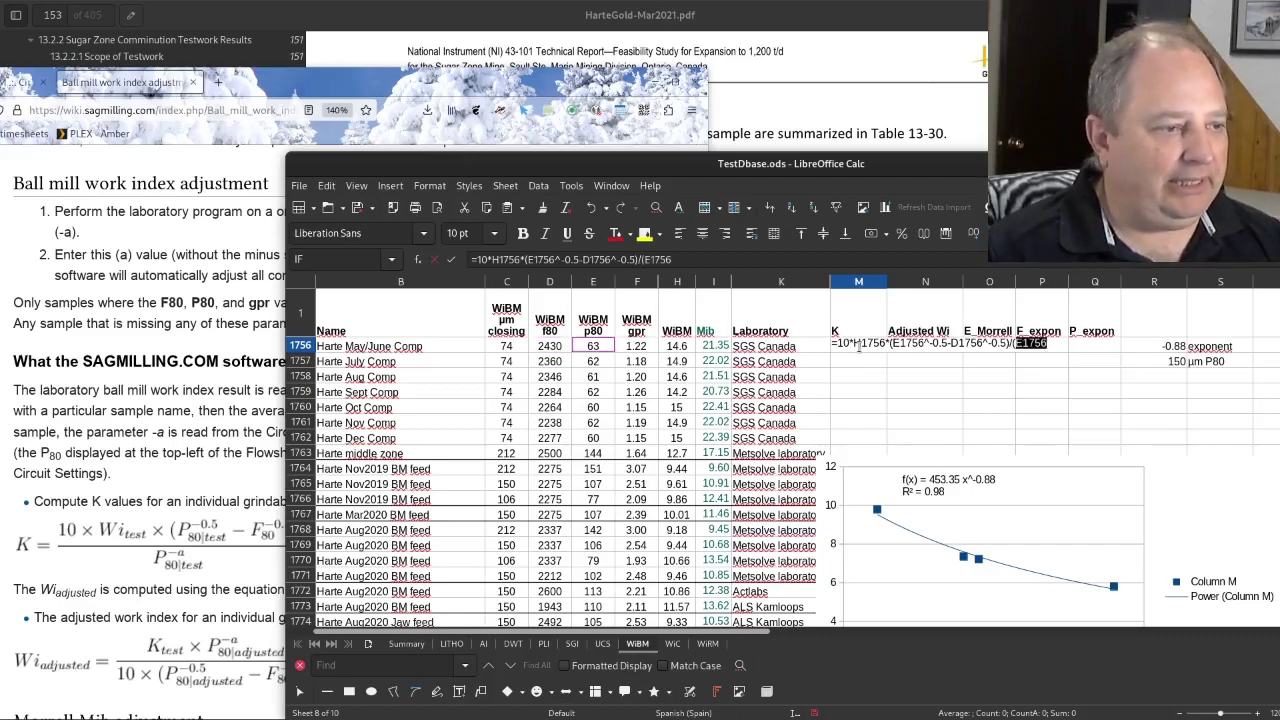
pyautogui.write('^')
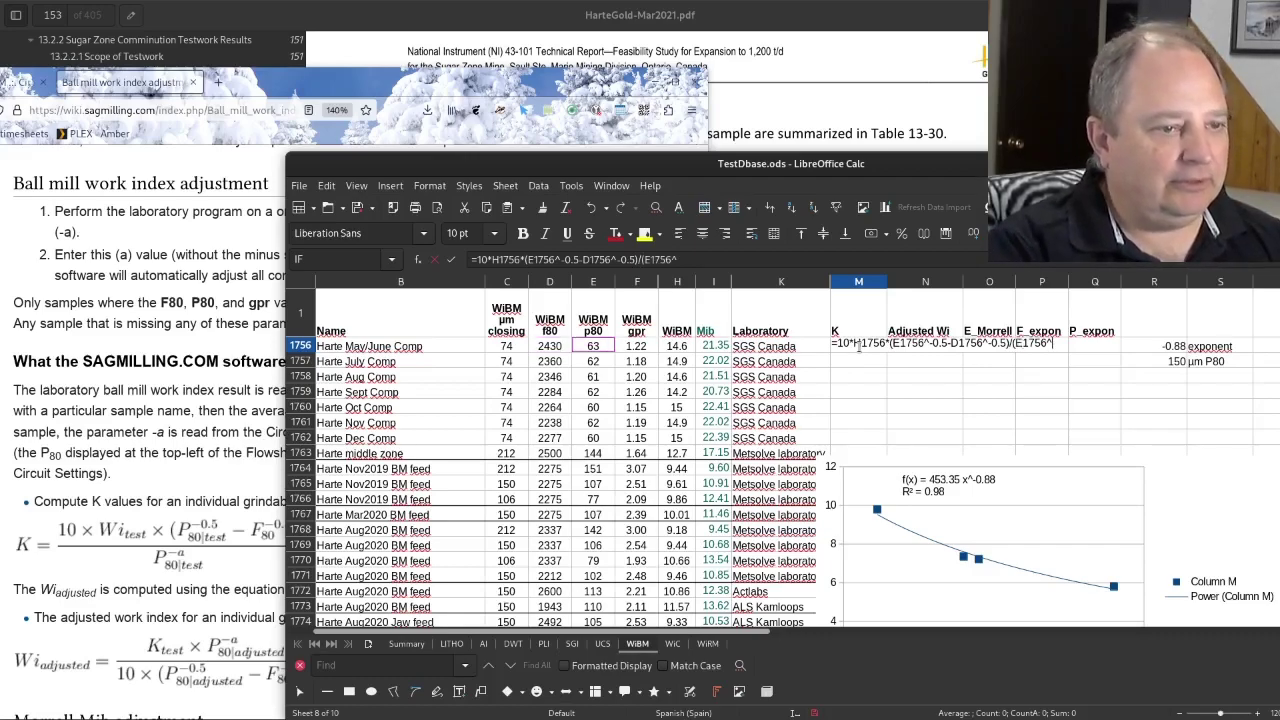
pyautogui.press('Down')
pyautogui.press('Right')
pyautogui.press('Right')
pyautogui.press('Right')
pyautogui.press('Right')
pyautogui.press('Right')
pyautogui.press('Right')
pyautogui.press('Right')
pyautogui.press('Right')
pyautogui.press('Right')
pyautogui.press('Right')
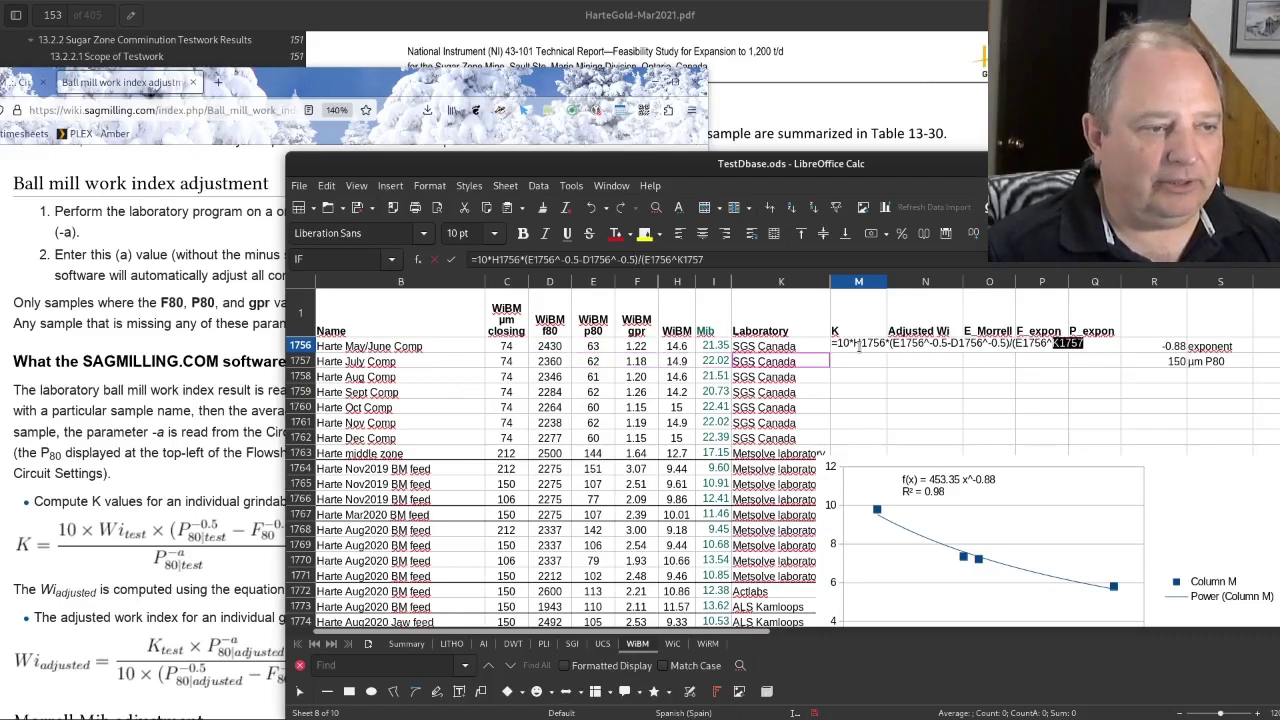
pyautogui.press('Up')
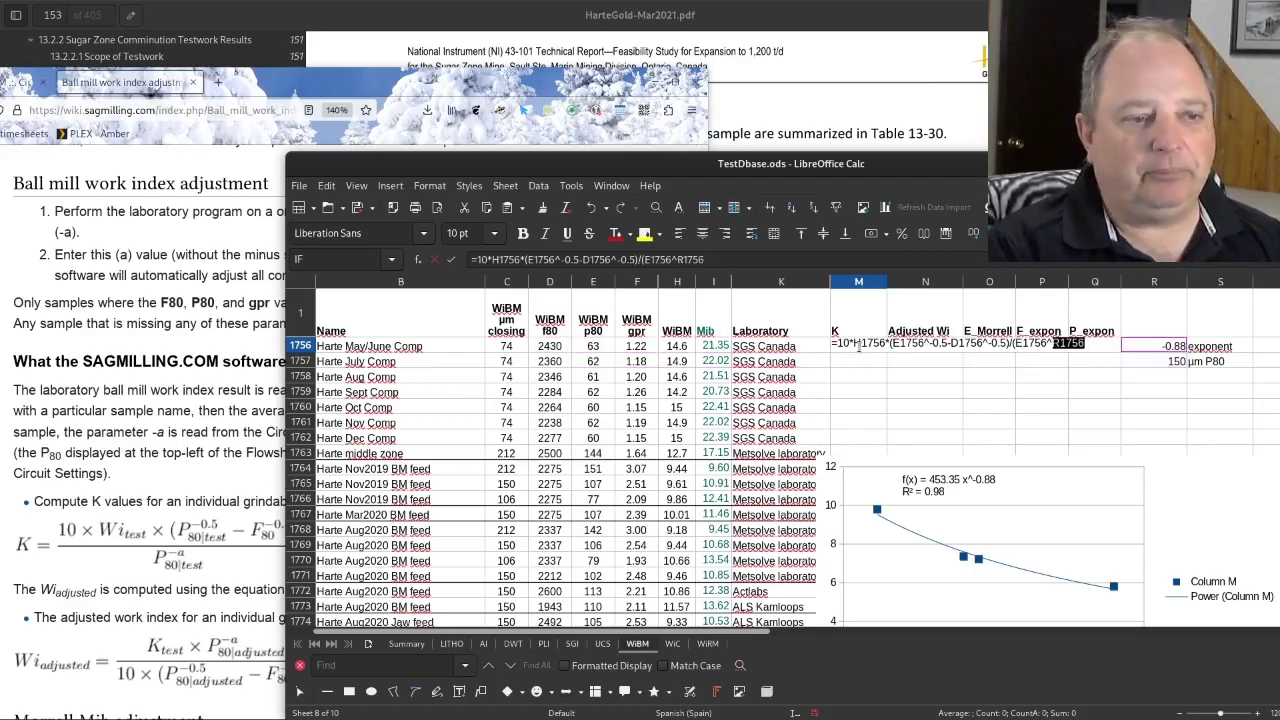
pyautogui.write(')')
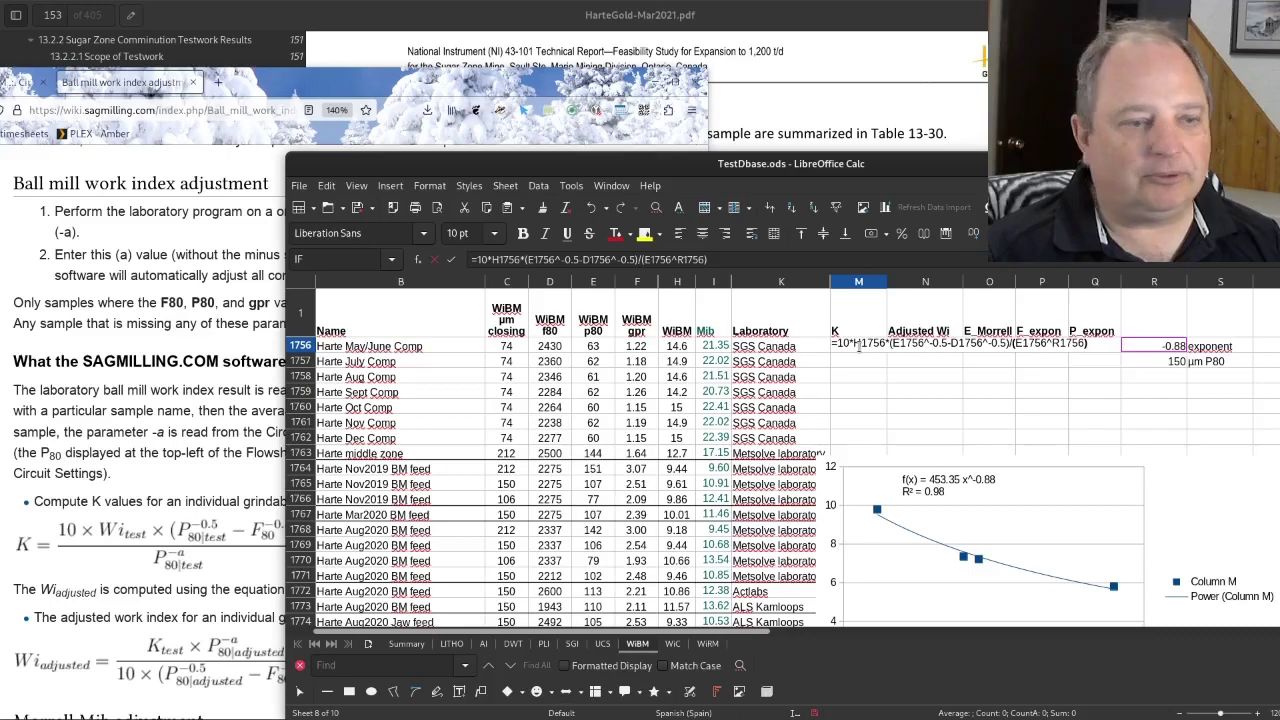
pyautogui.press('Return')
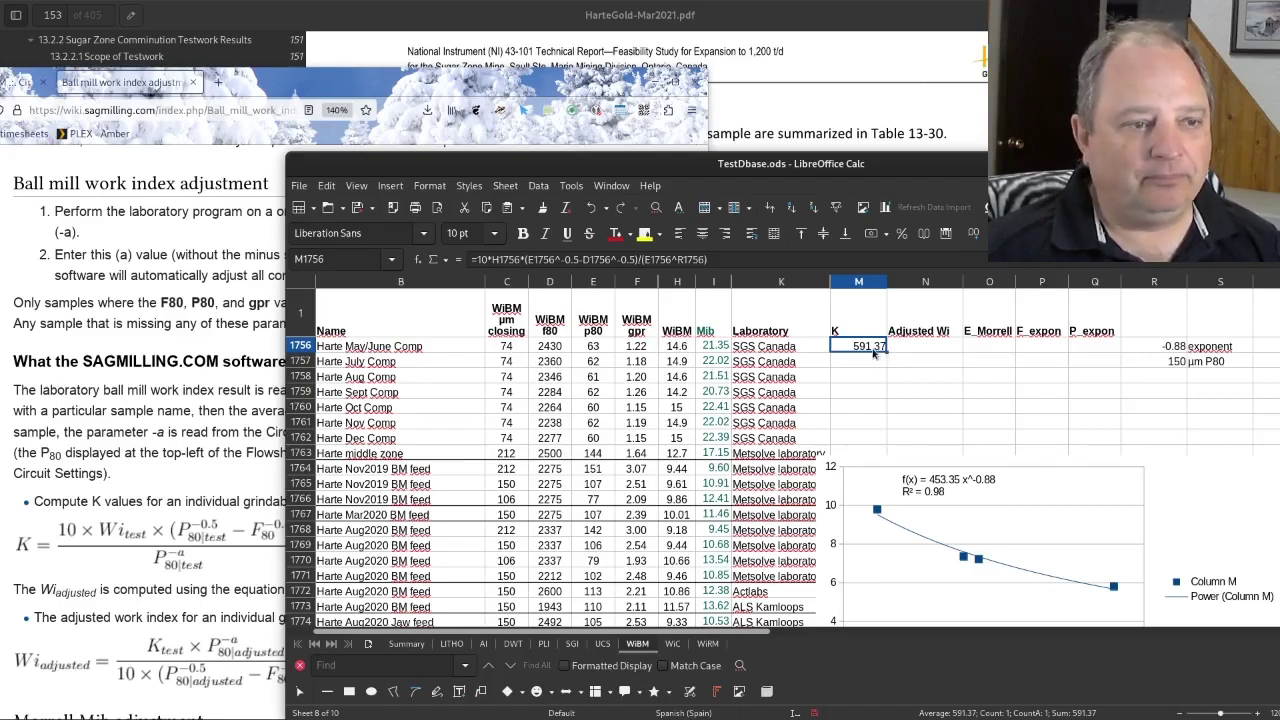
# Step: Check the -0.88 exponent in R1756 and copy the K formula down the sample rows
pyautogui.click(1165, 348)
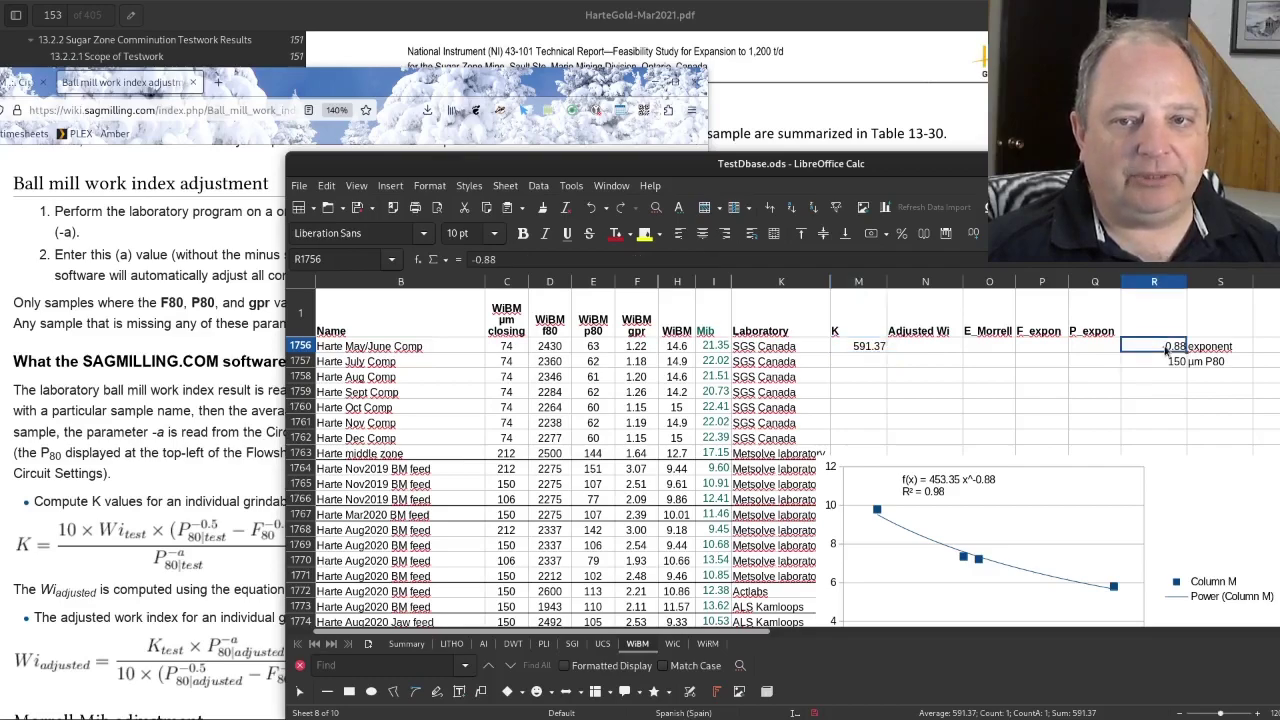
pyautogui.click(875, 350)
pyautogui.moveTo(888, 352); pyautogui.dragTo(877, 446)
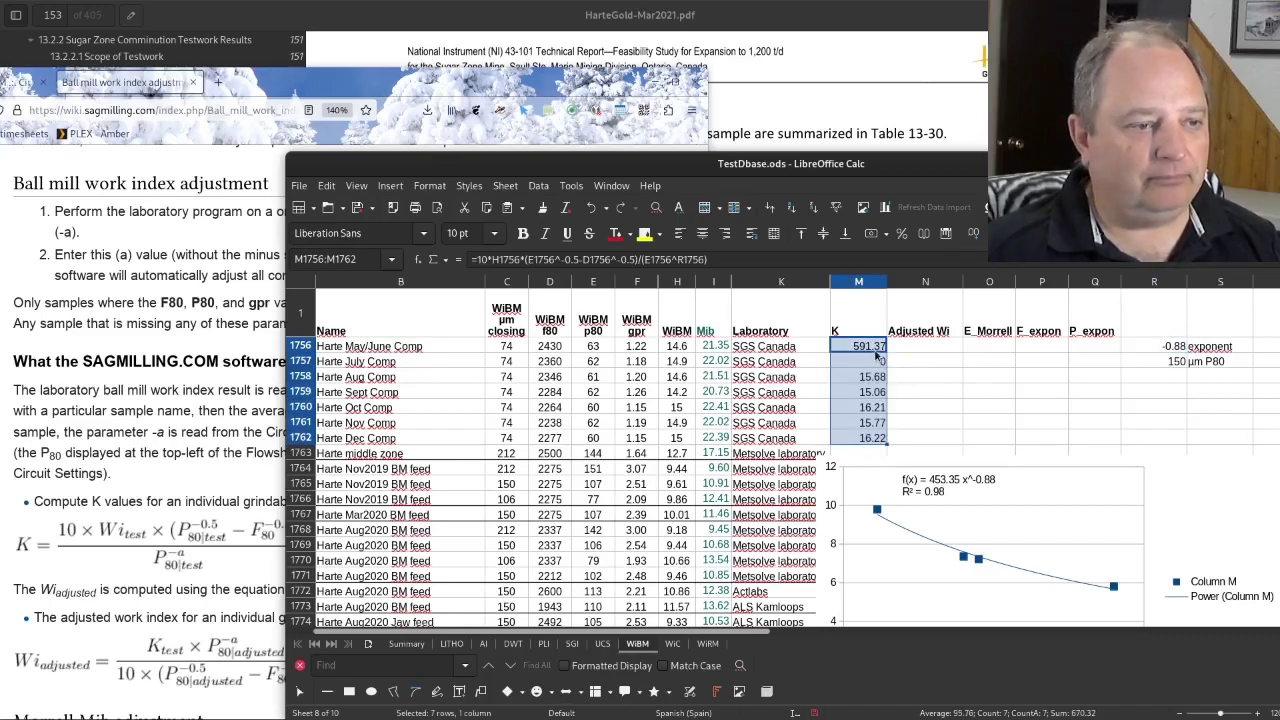
# Step: Anchor the exponent as R$1756 and refill M1756:M1762 with Ctrl+D
pyautogui.click(876, 348)
pyautogui.press('F2')
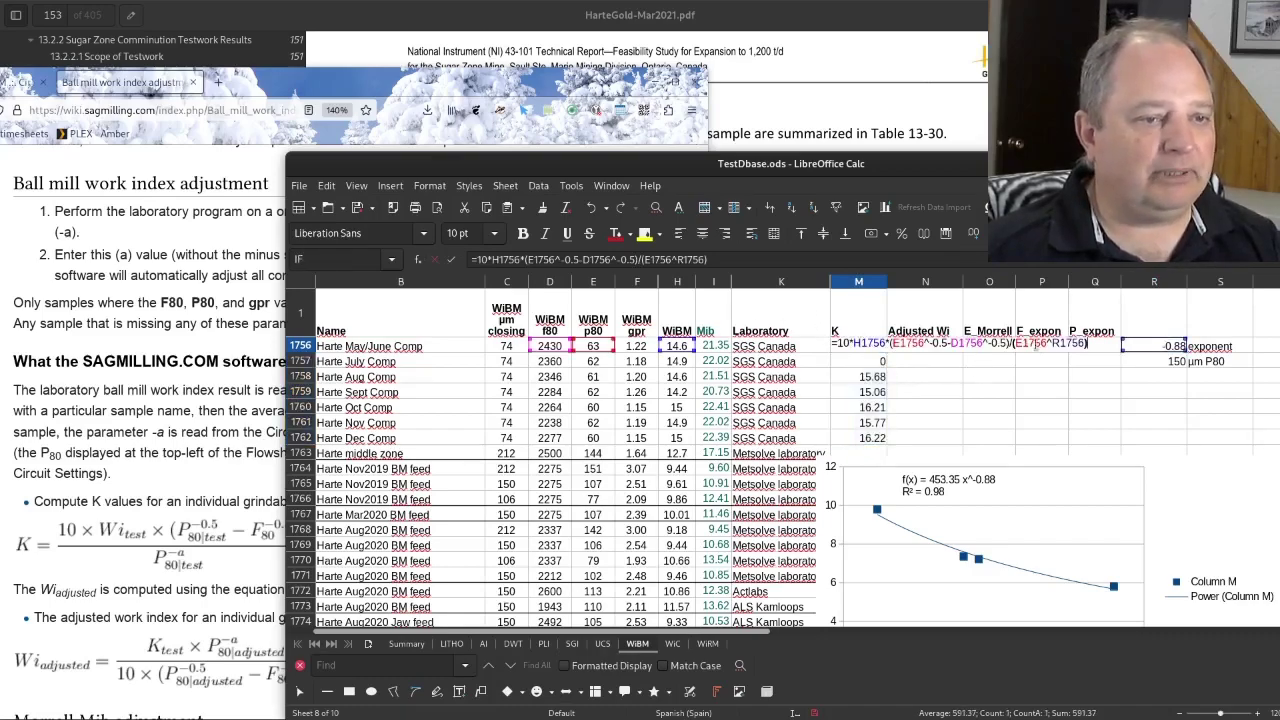
pyautogui.click(1062, 345)
pyautogui.write('$')
pyautogui.press('Return')
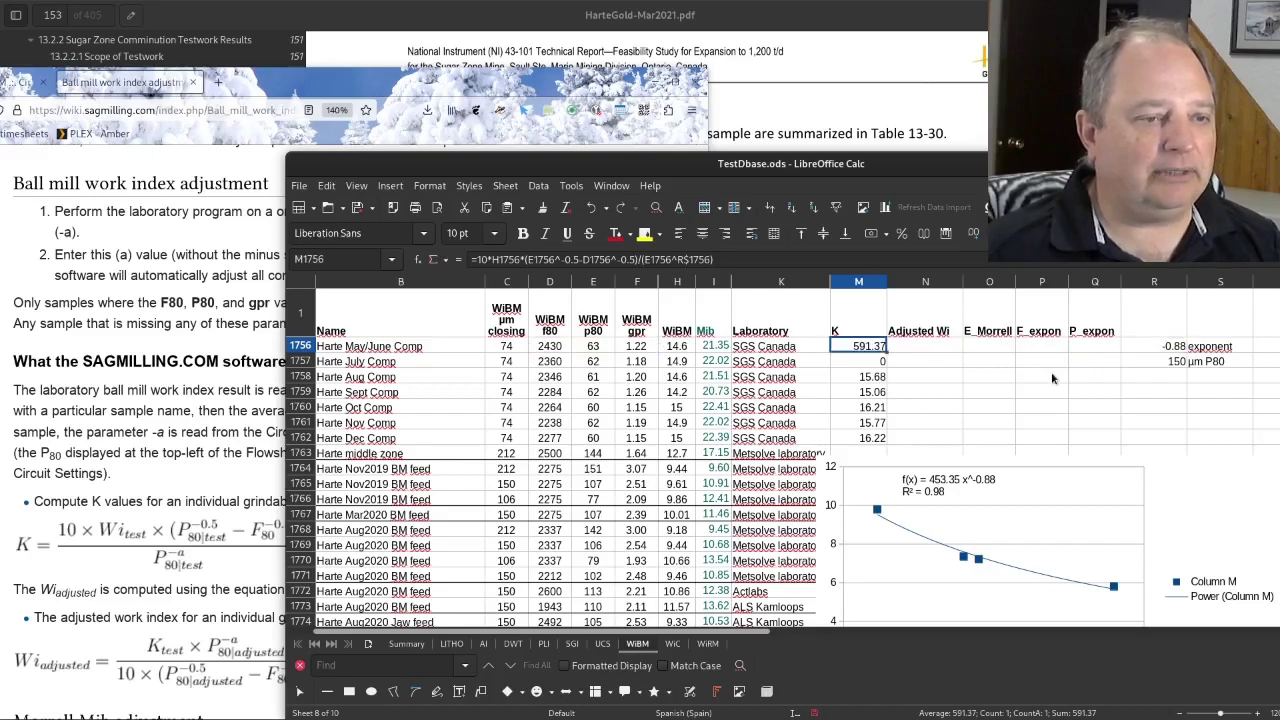
pyautogui.hotkey('ctrl', 'shift', 'Down')
pyautogui.hotkey('ctrl', 'd')
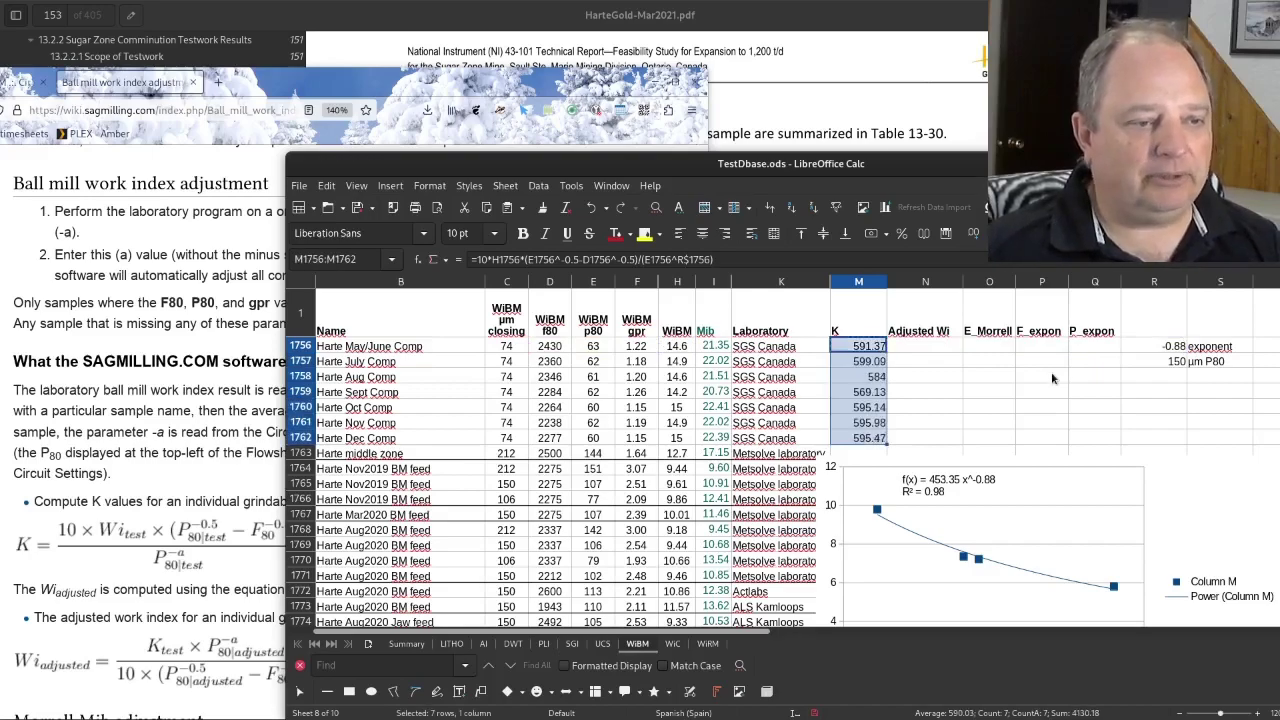
pyautogui.click(950, 361)
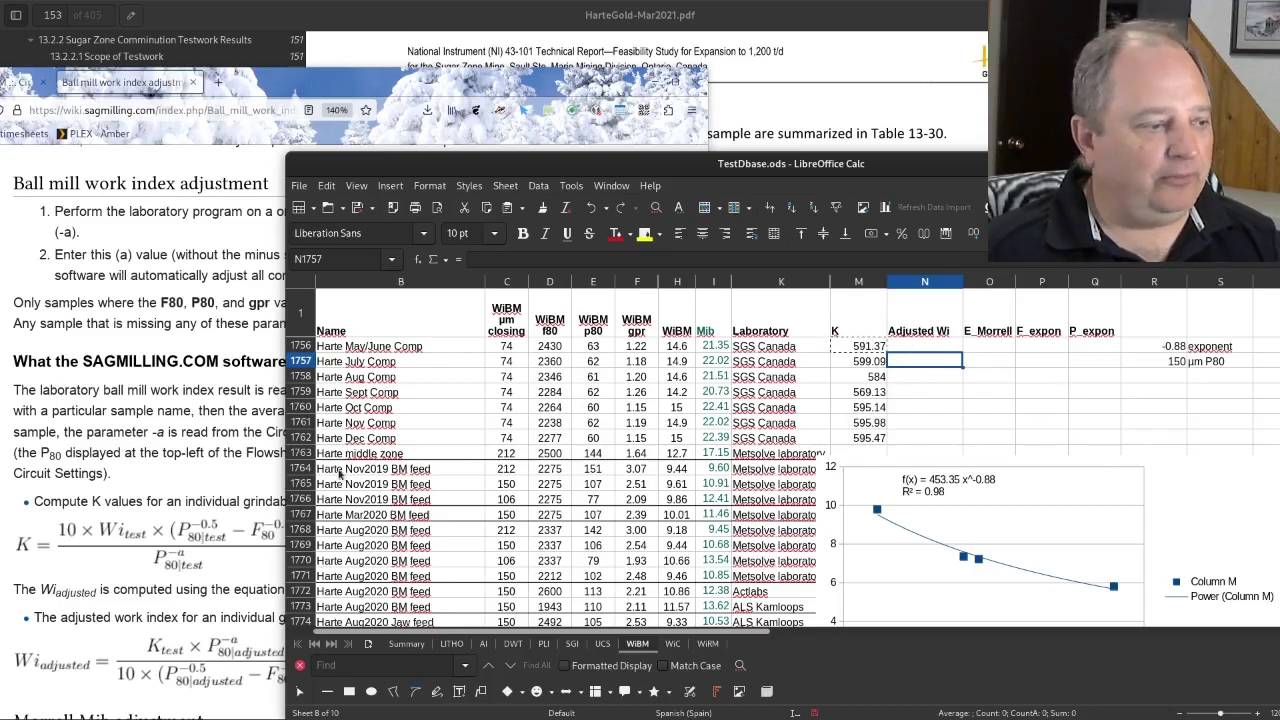
# Step: Compare the wiki's adjusted Wi equation with the K value, 150 µm P80 and Adjusted Wi heading
pyautogui.hotkey('alt', 'Tab')
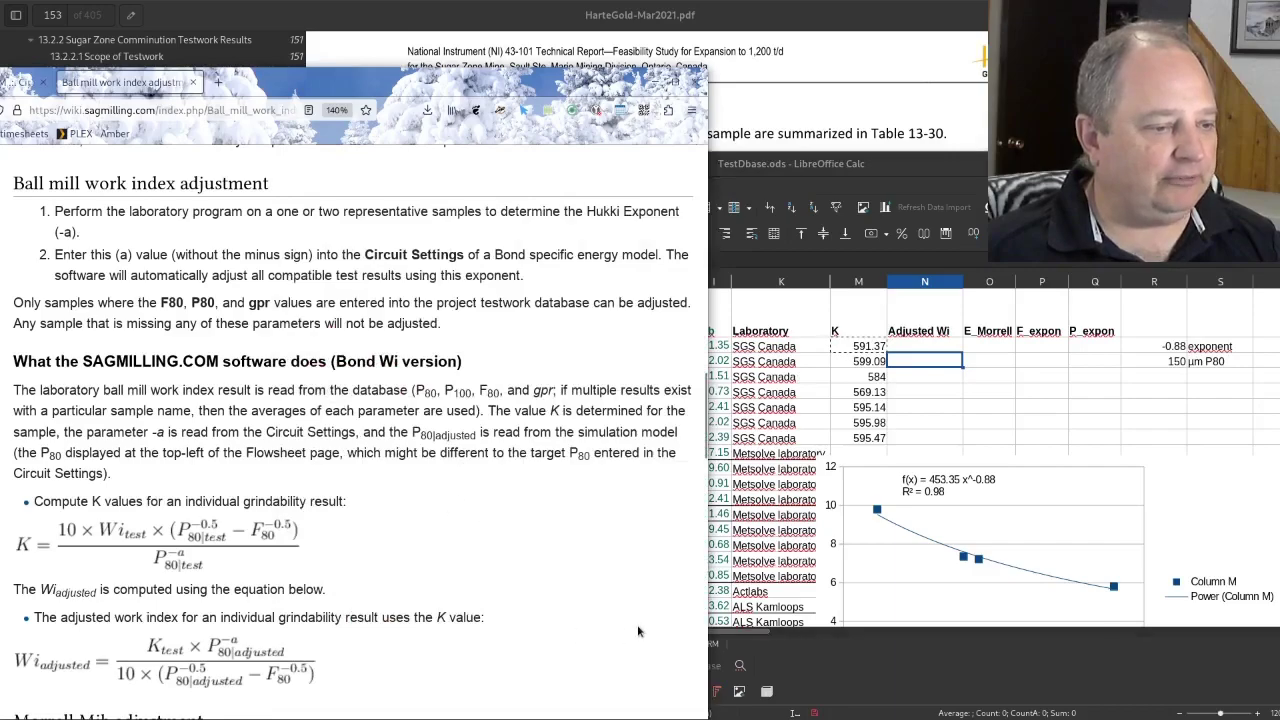
pyautogui.moveTo(450, 86); pyautogui.dragTo(432, 87)
pyautogui.hotkey('alt', 'Tab')
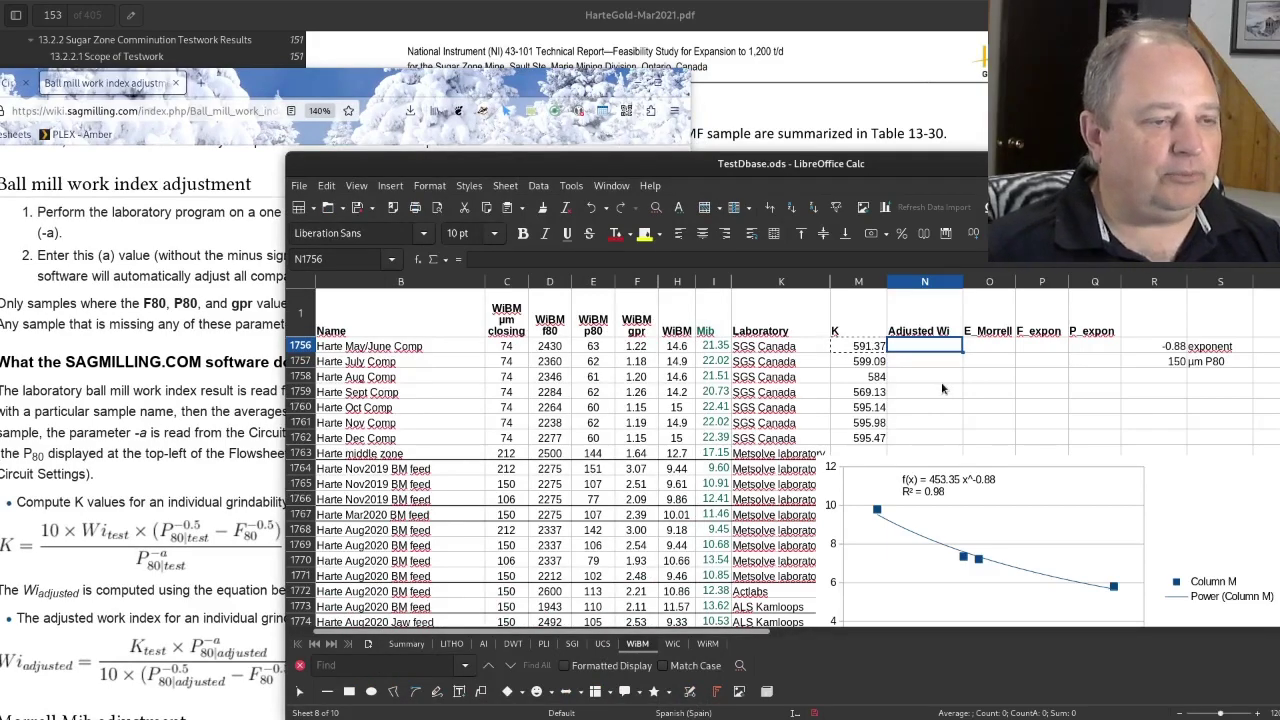
pyautogui.press('Left')
pyautogui.press('Right')
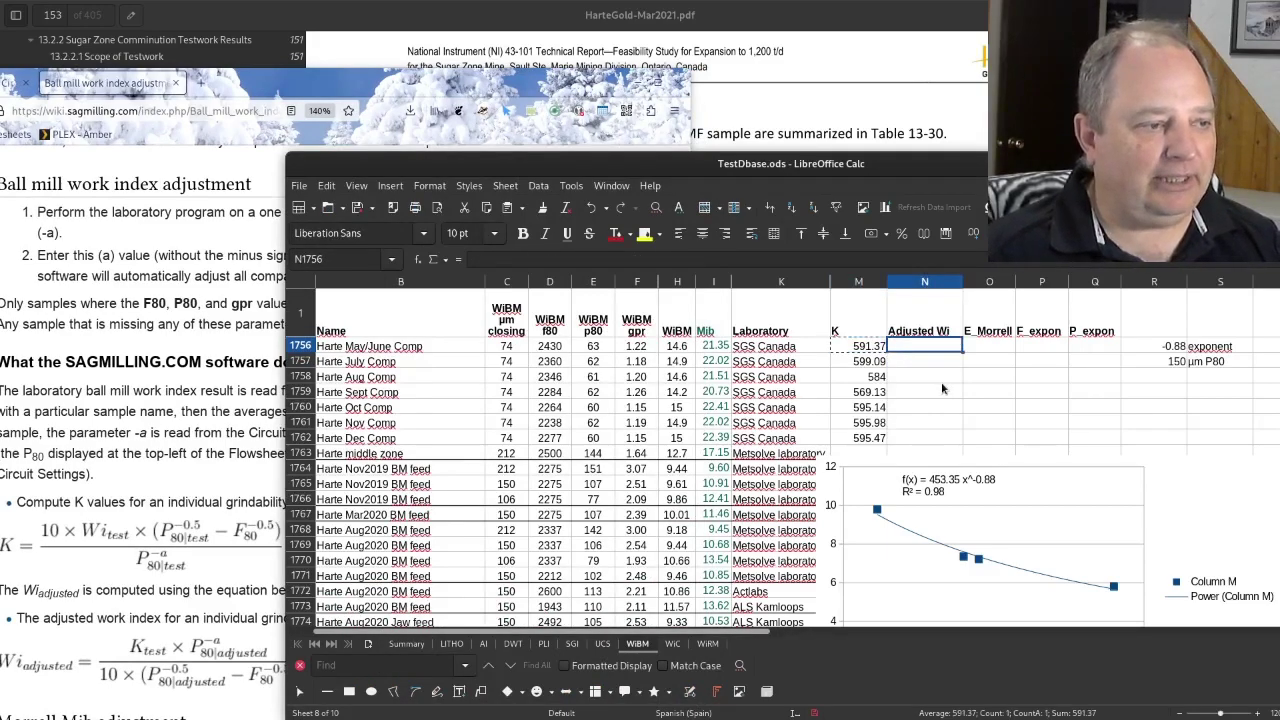
pyautogui.press('Right')
pyautogui.press('Right')
pyautogui.press('Right')
pyautogui.press('Right')
pyautogui.press('Down')
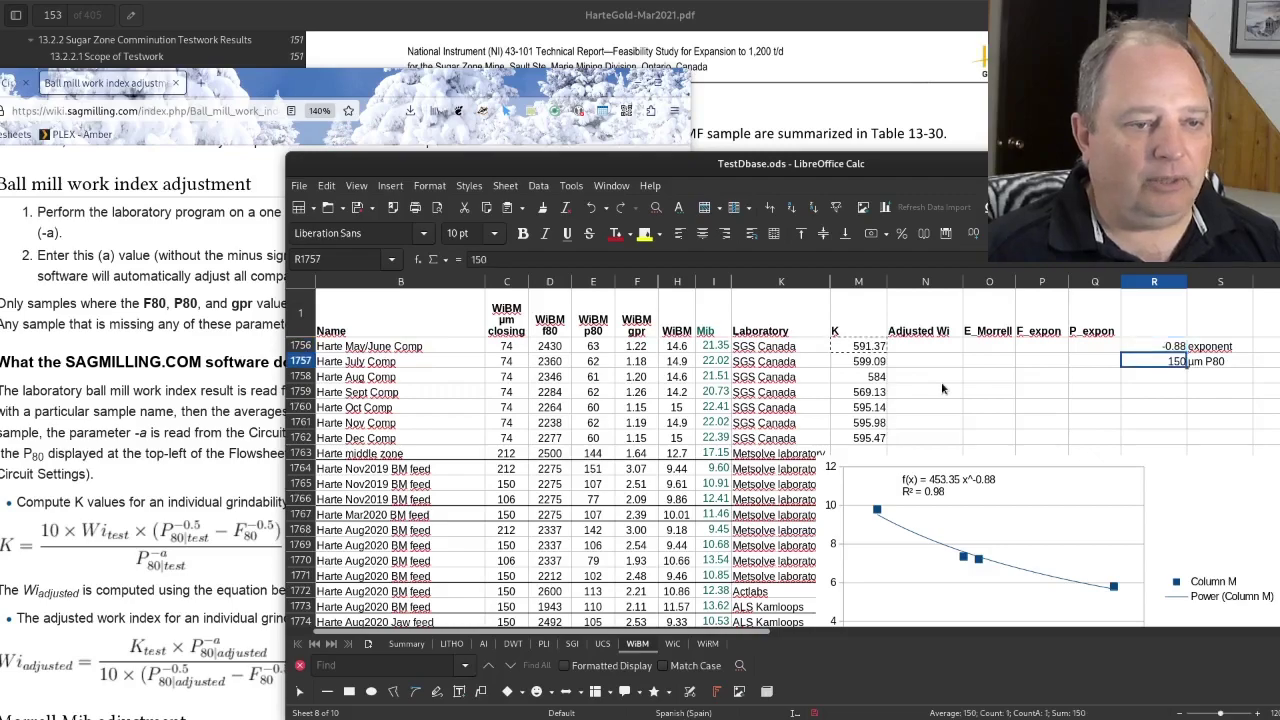
pyautogui.hotkey('ctrl', 'Up')
pyautogui.press('Left')
pyautogui.press('Left')
pyautogui.press('Left')
pyautogui.press('Left')
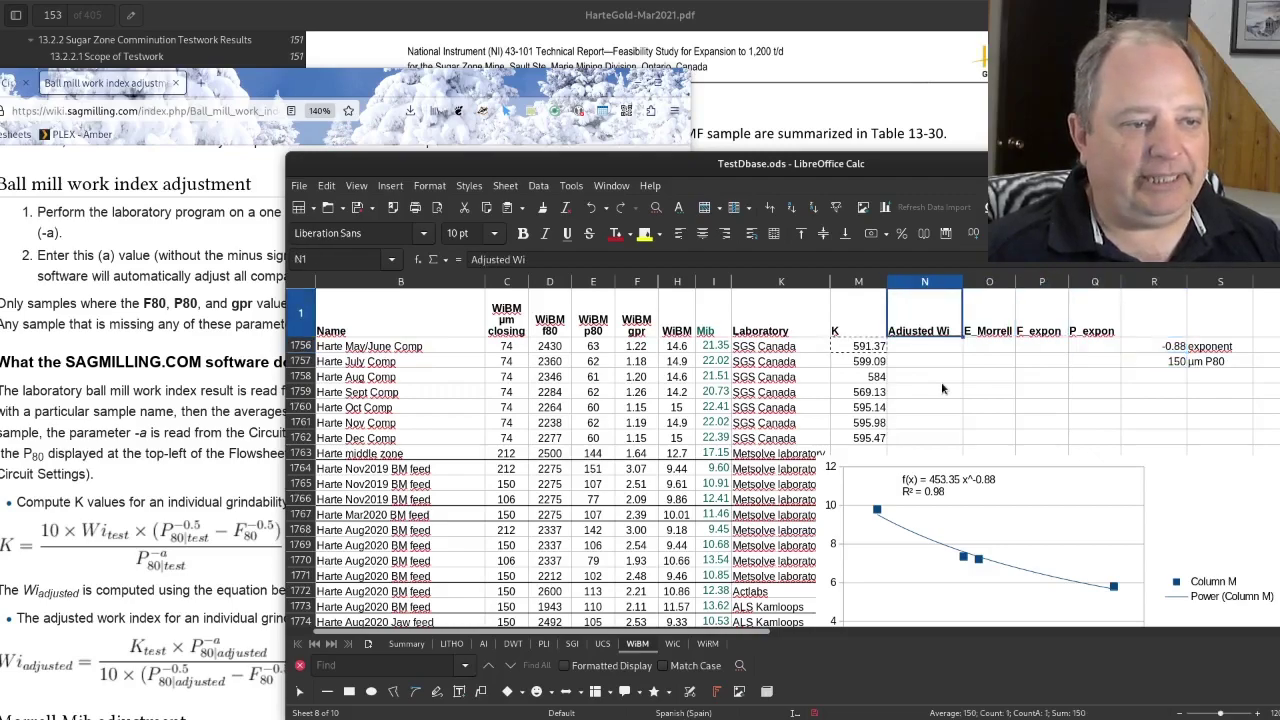
pyautogui.press('Down')
# Step: Begin N1756 as =M1756*$R$1757^$R$1756/(10*(
pyautogui.write('=')
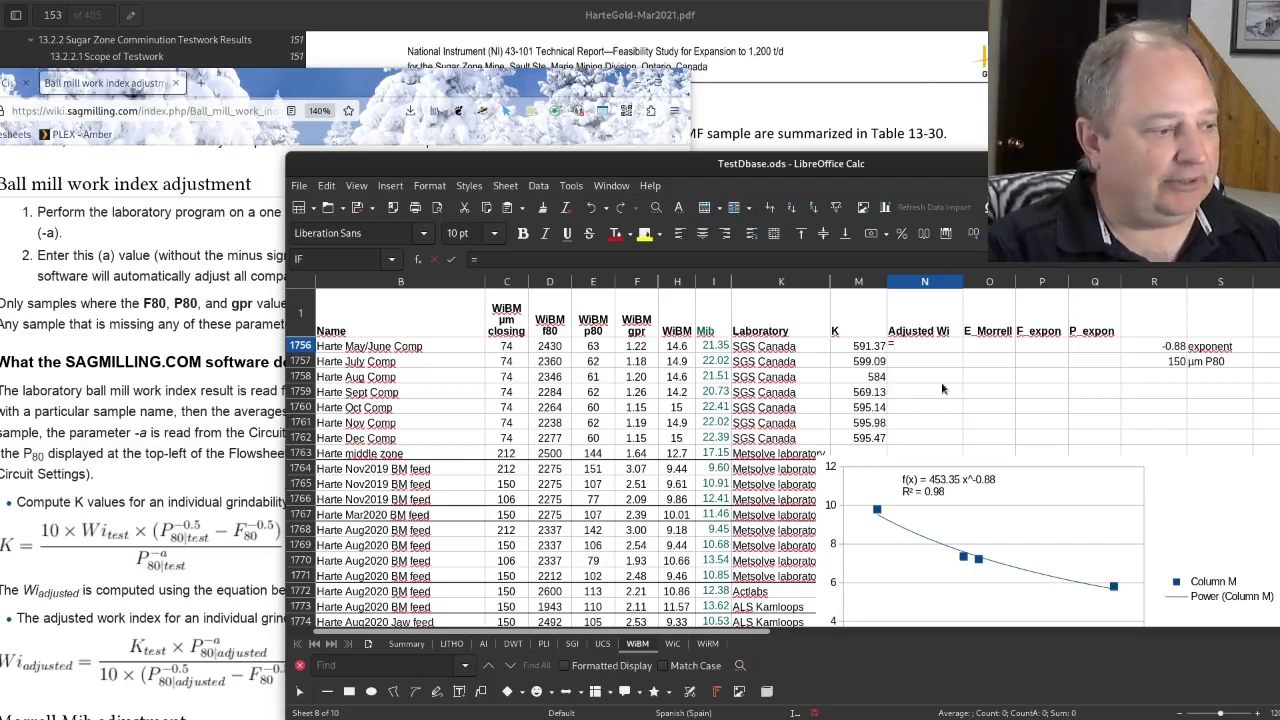
pyautogui.press('Left')
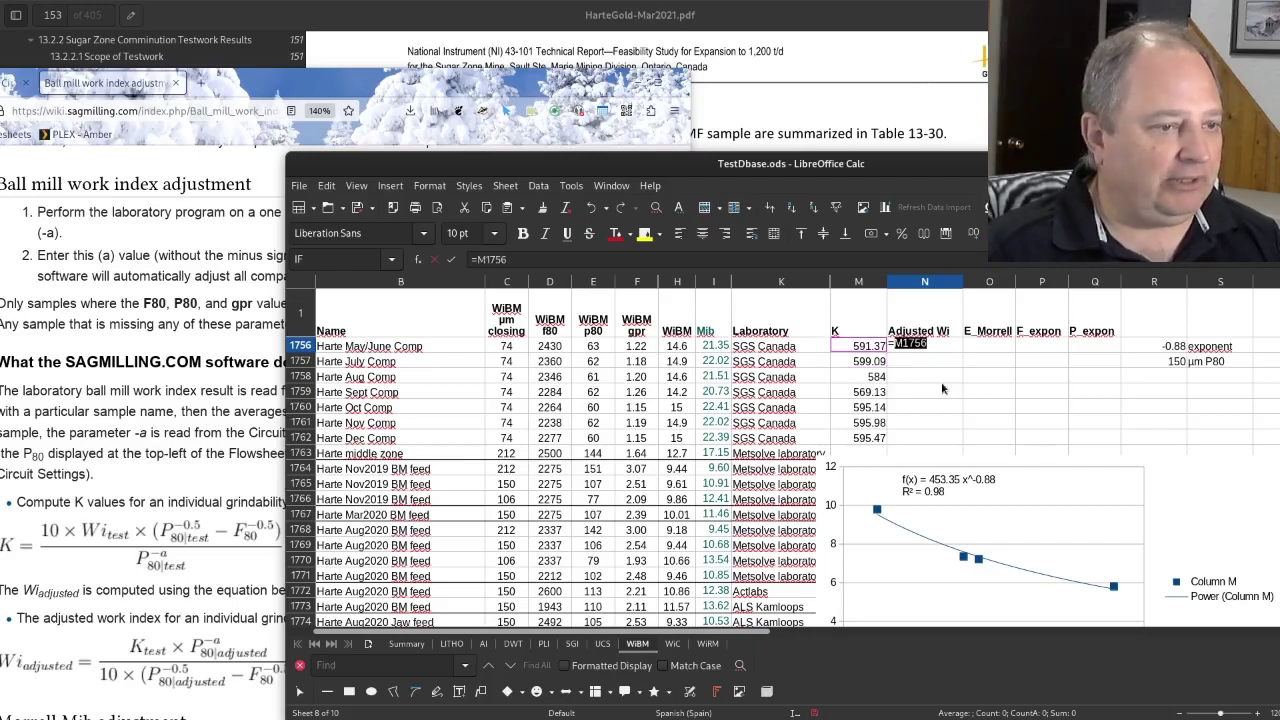
pyautogui.write('*')
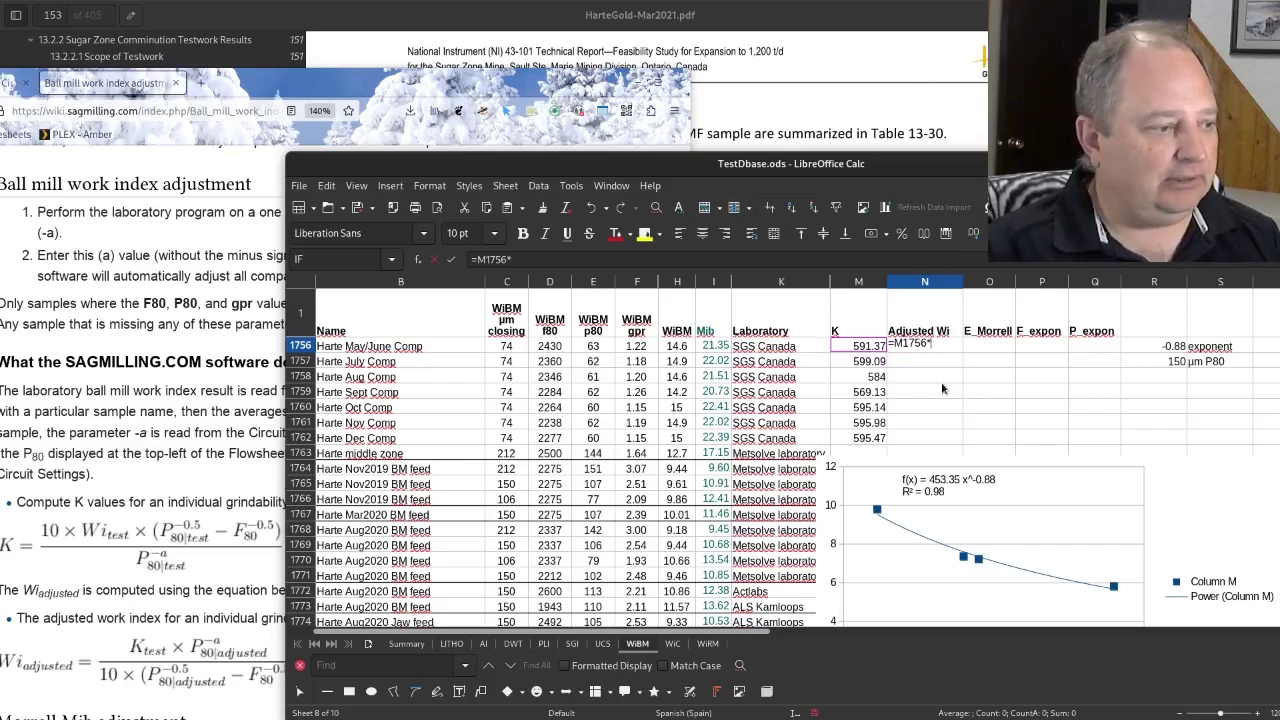
pyautogui.press('Left')
pyautogui.press('Left')
pyautogui.press('Left')
pyautogui.press('Left')
pyautogui.press('Left')
pyautogui.press('Left')
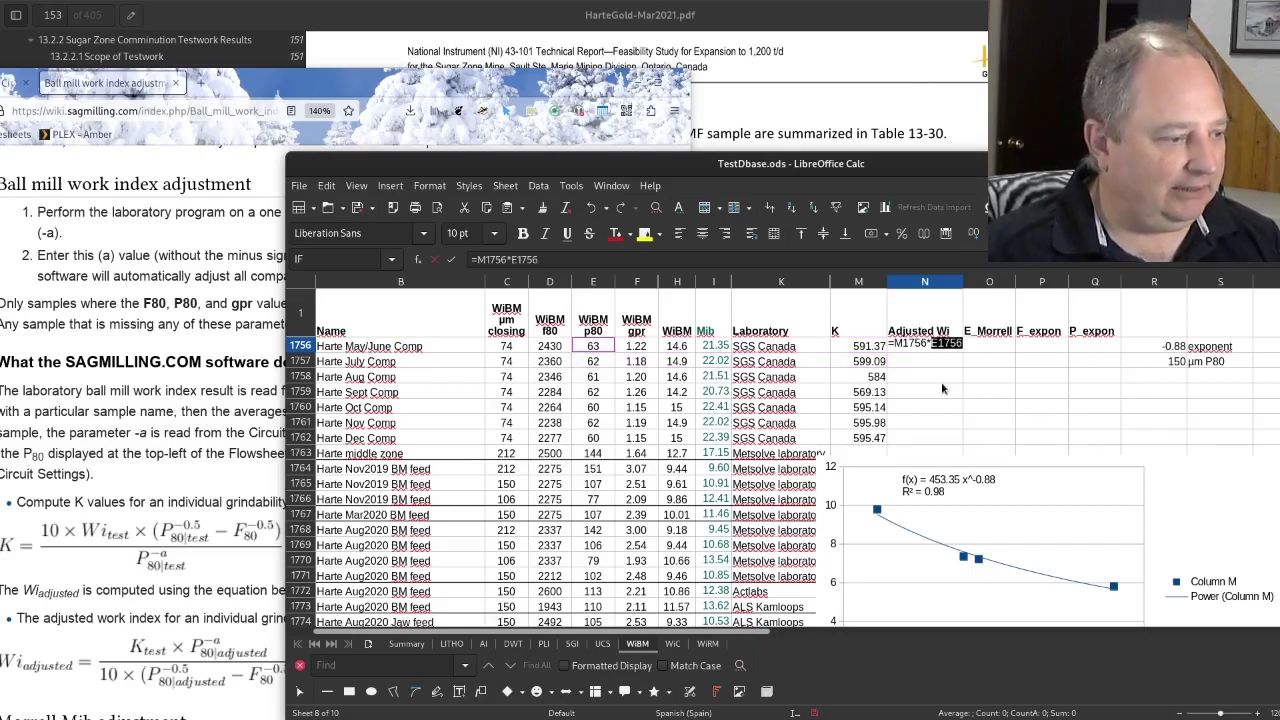
pyautogui.press('Right')
pyautogui.press('Right')
pyautogui.press('Right')
pyautogui.press('Right')
pyautogui.press('Right')
pyautogui.press('Right')
pyautogui.press('Right')
pyautogui.press('Right')
pyautogui.press('Right')
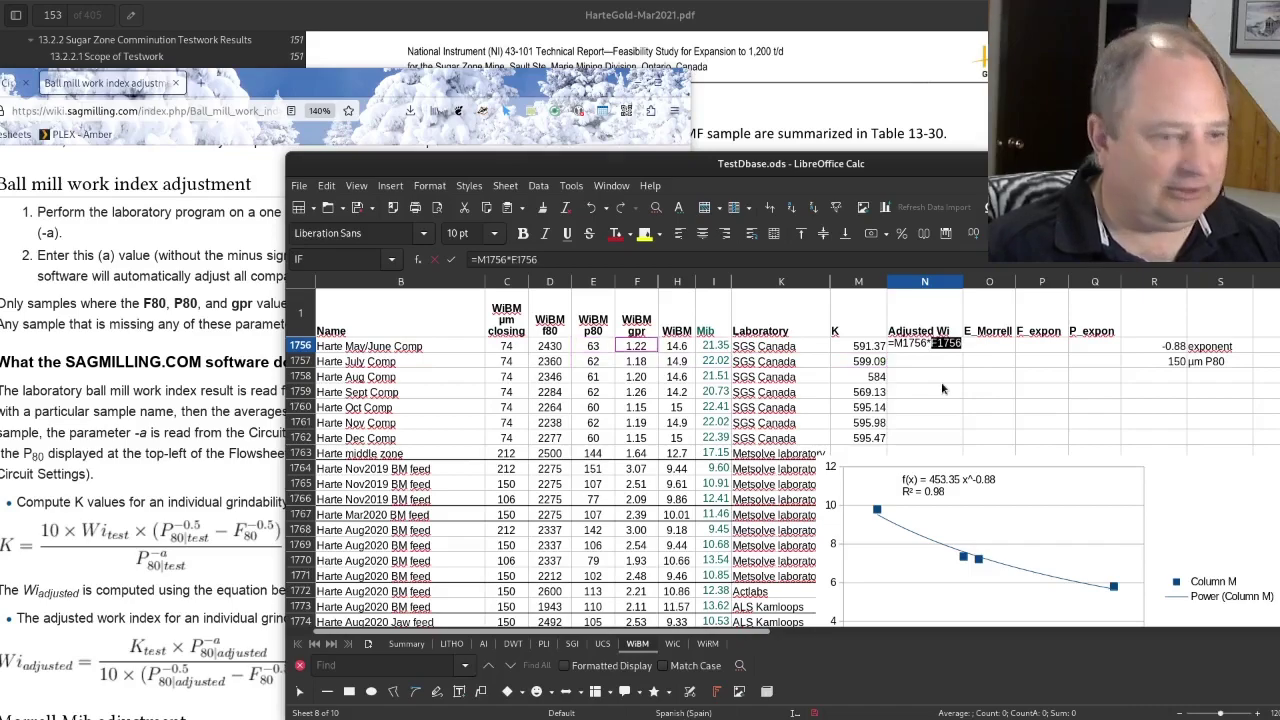
pyautogui.press('Down')
pyautogui.press('Right')
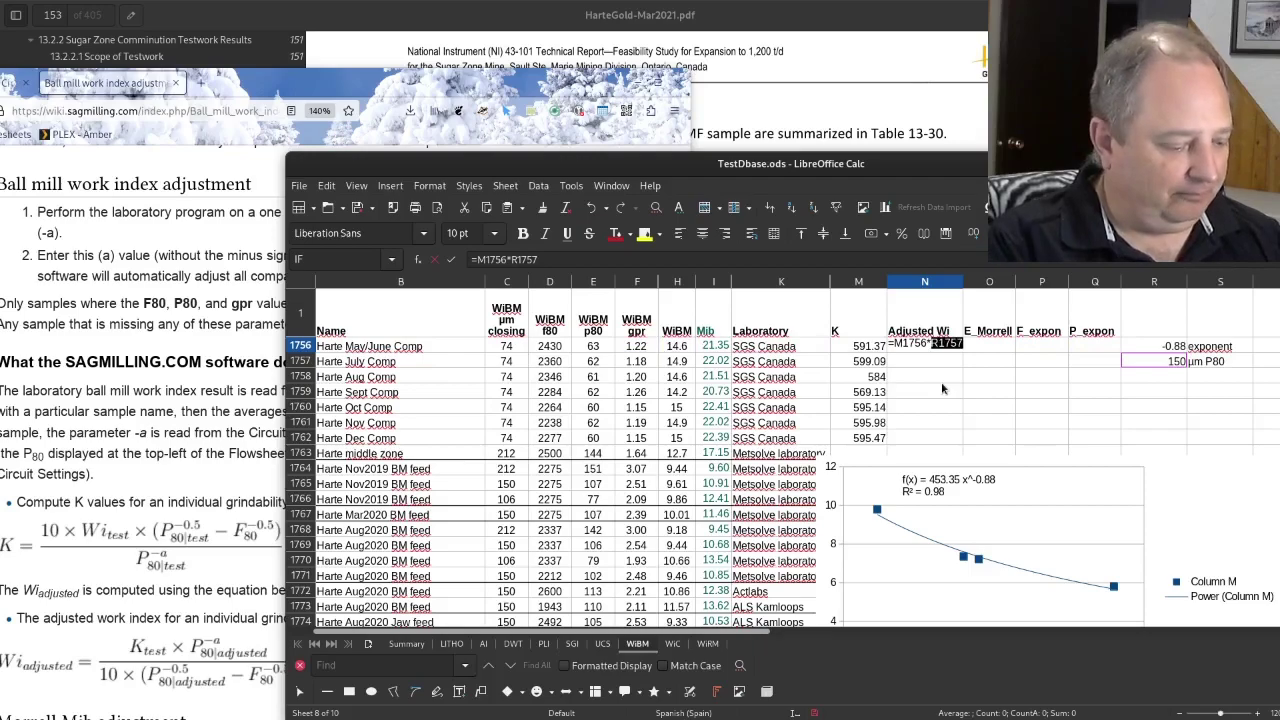
pyautogui.hotkey('shift', 'F4')
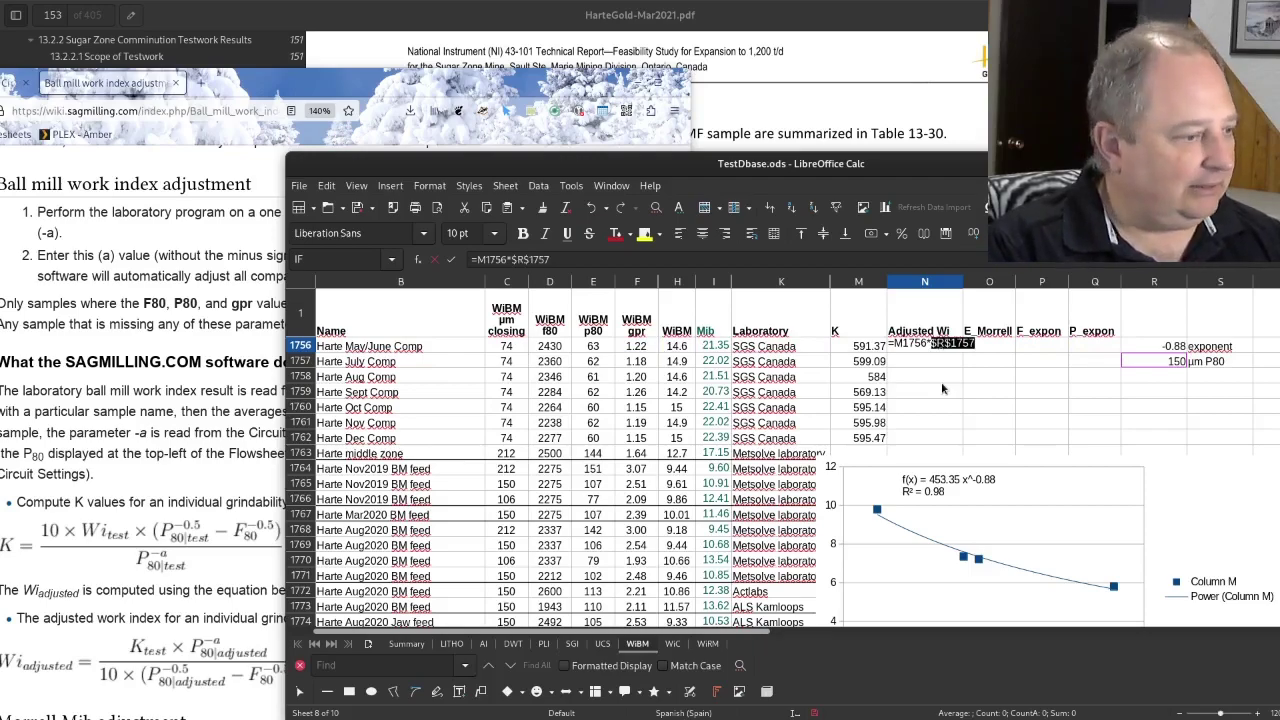
pyautogui.press('F2')
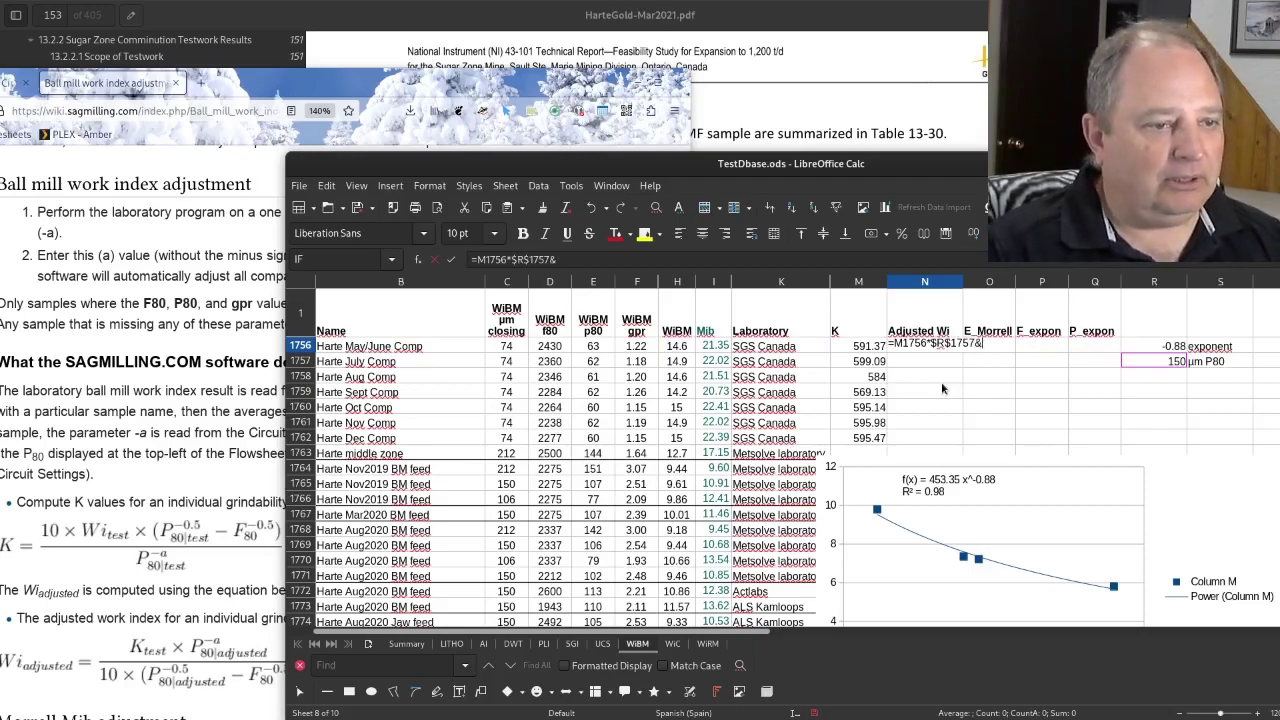
pyautogui.write('&')
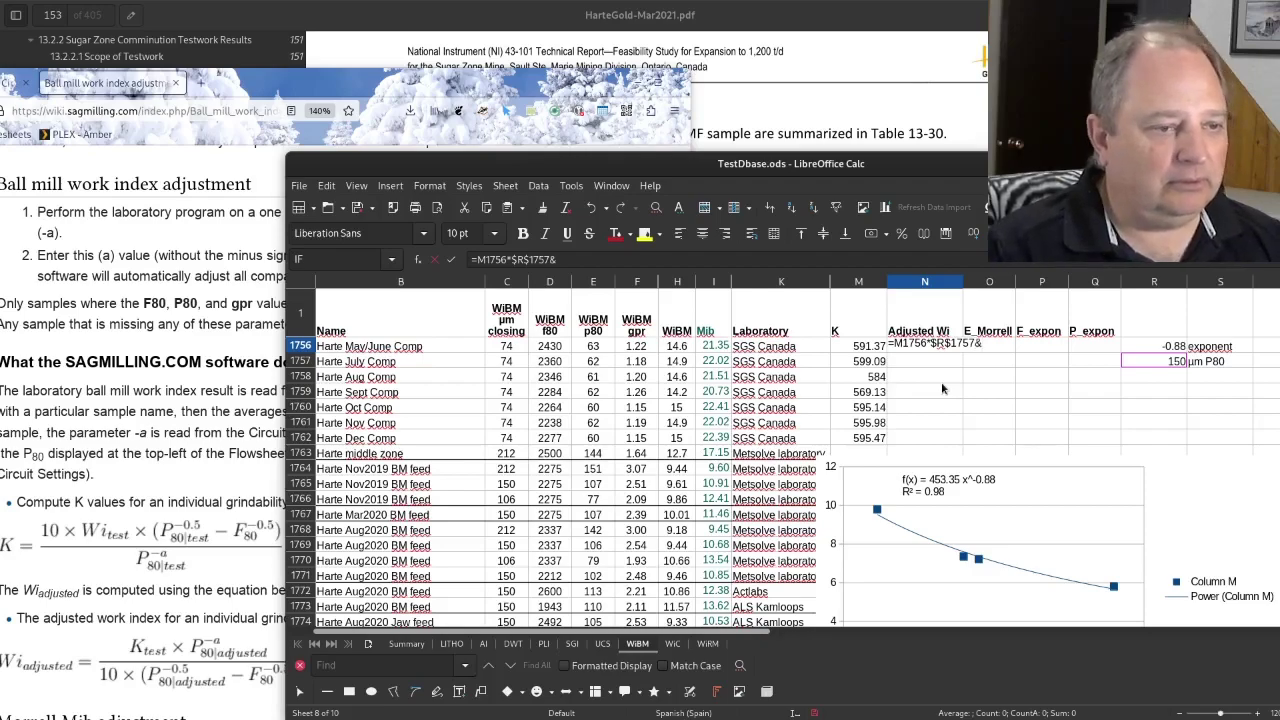
pyautogui.press('BackSpace')
pyautogui.write('^')
pyautogui.press('Up')
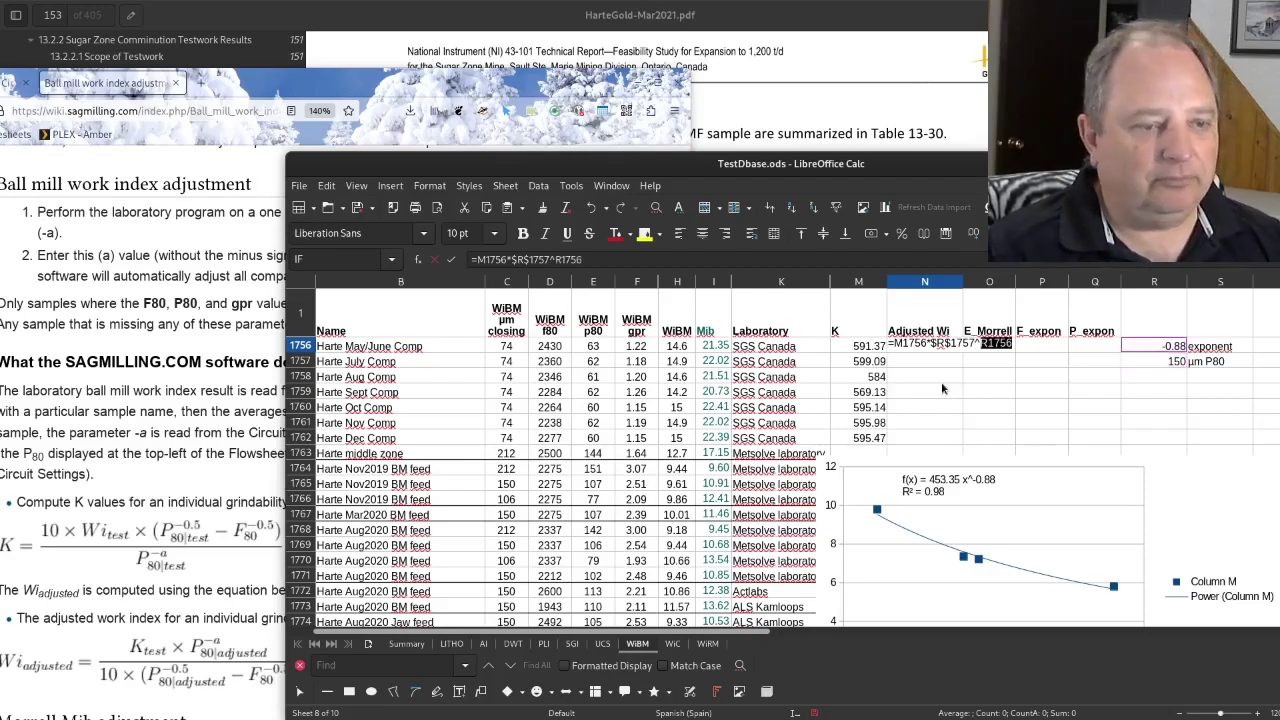
pyautogui.hotkey('shift', 'F4')
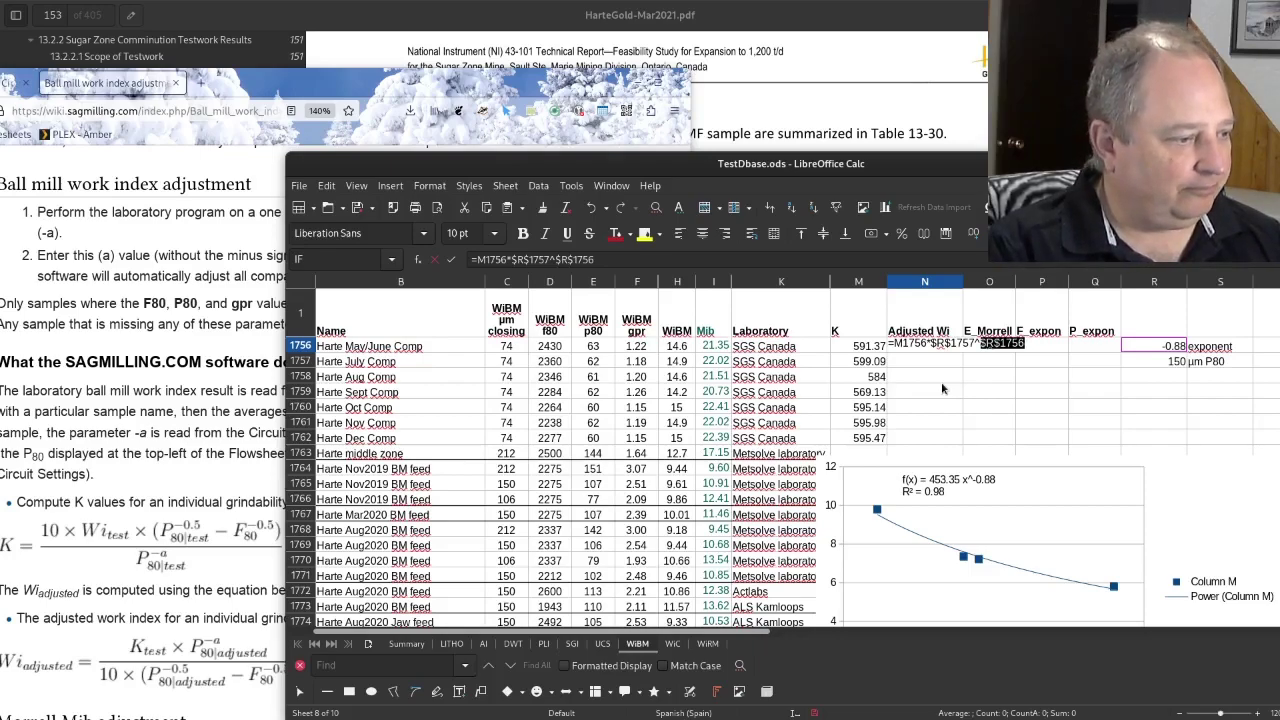
pyautogui.write('/')
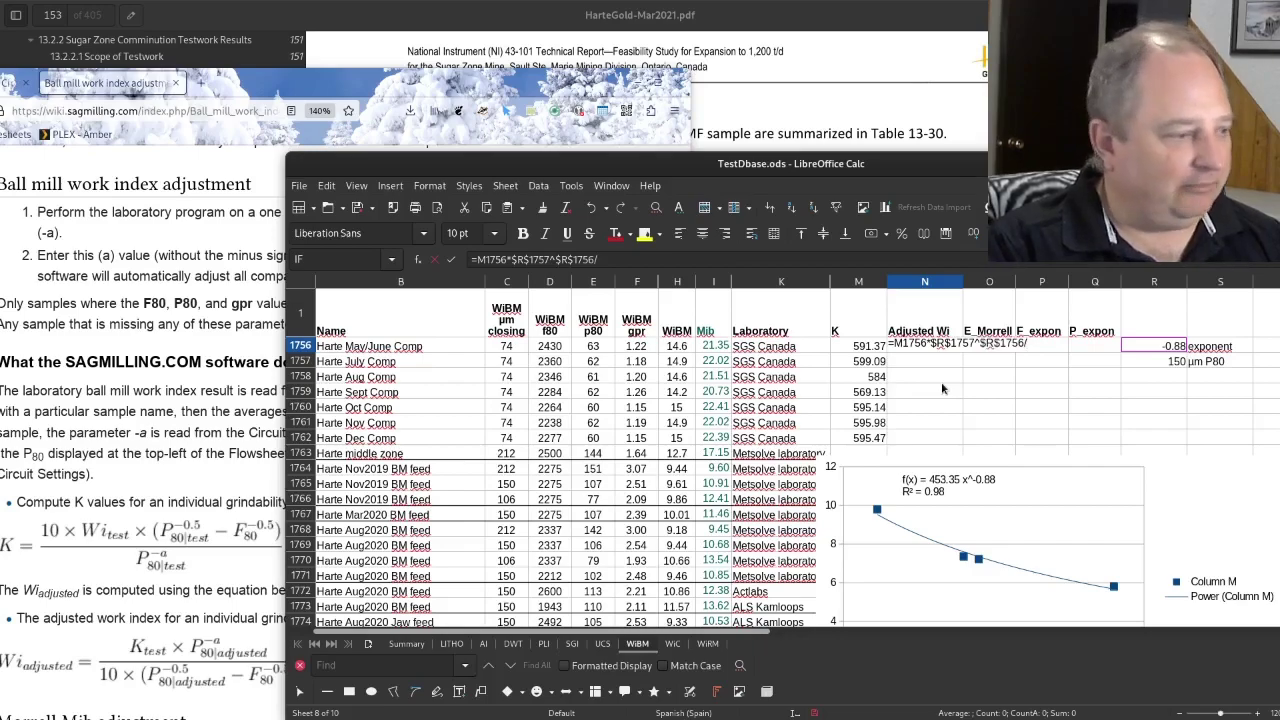
pyautogui.write('(10*')
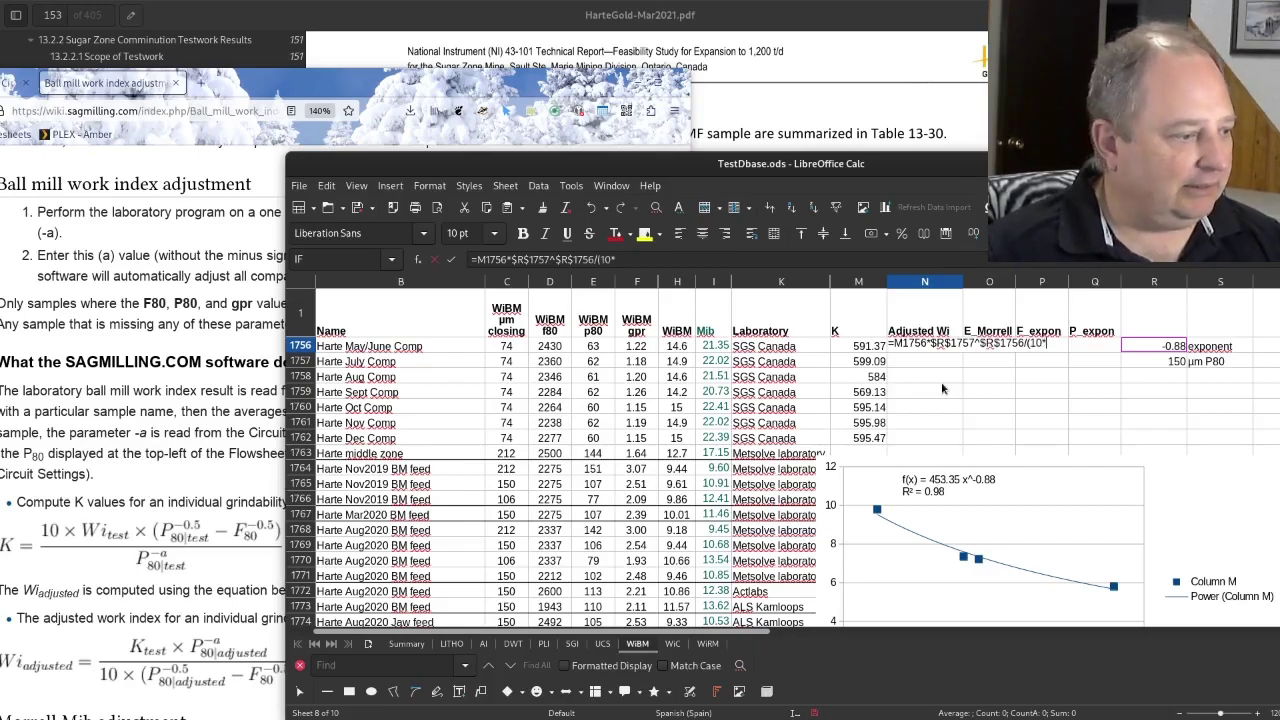
pyautogui.write('(')
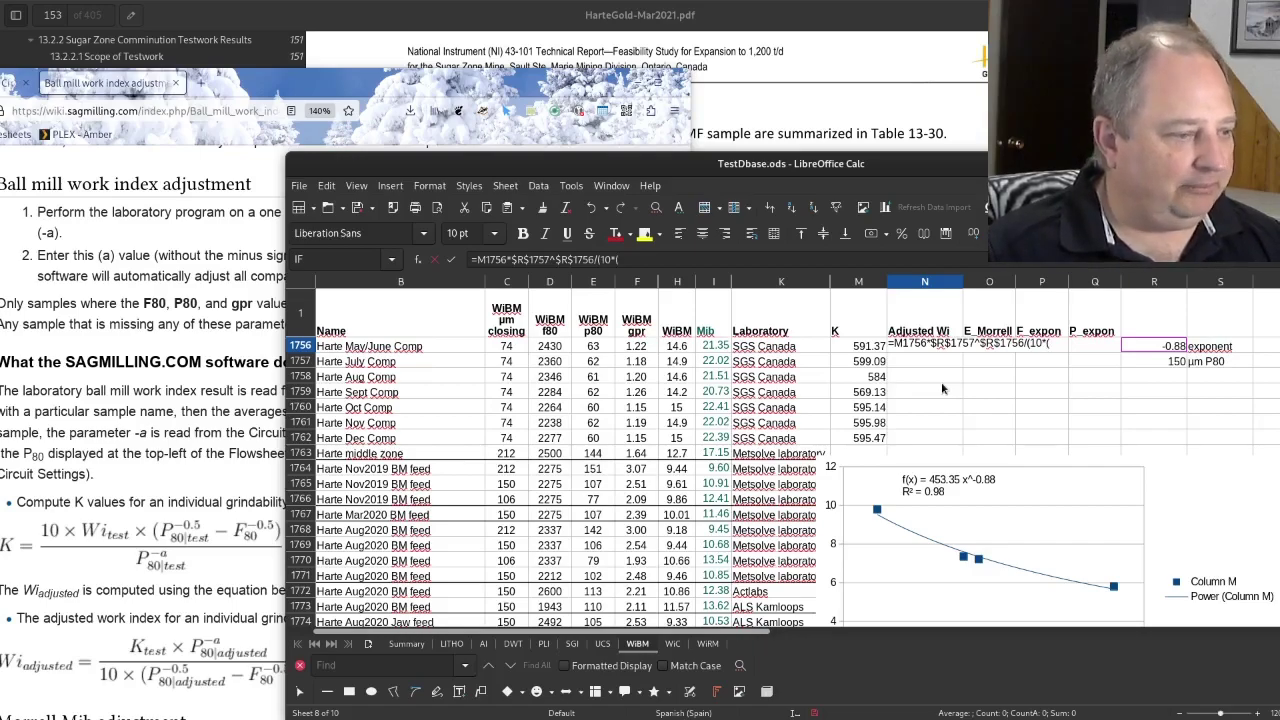
# Step: Finish with R1757^-0.5-D1756^-0.5)), checking the wiki equation, so N1756 gives 11.72
pyautogui.press('Down')
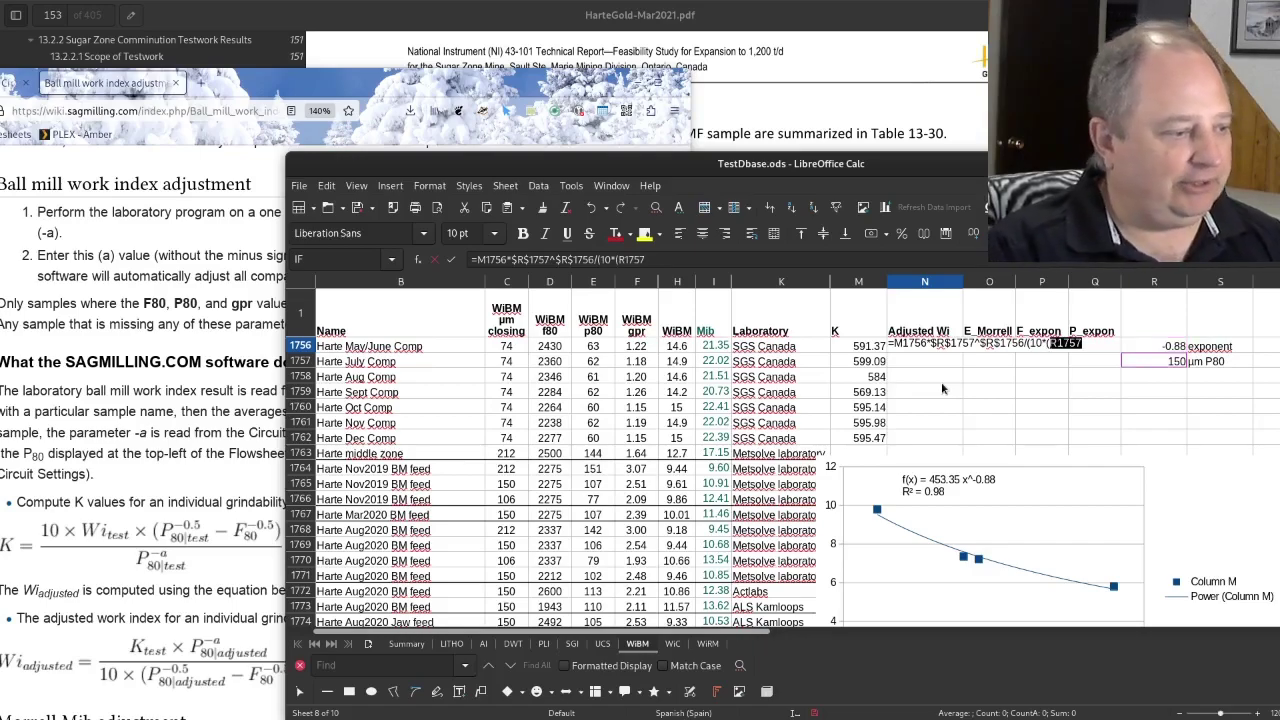
pyautogui.write('^-')
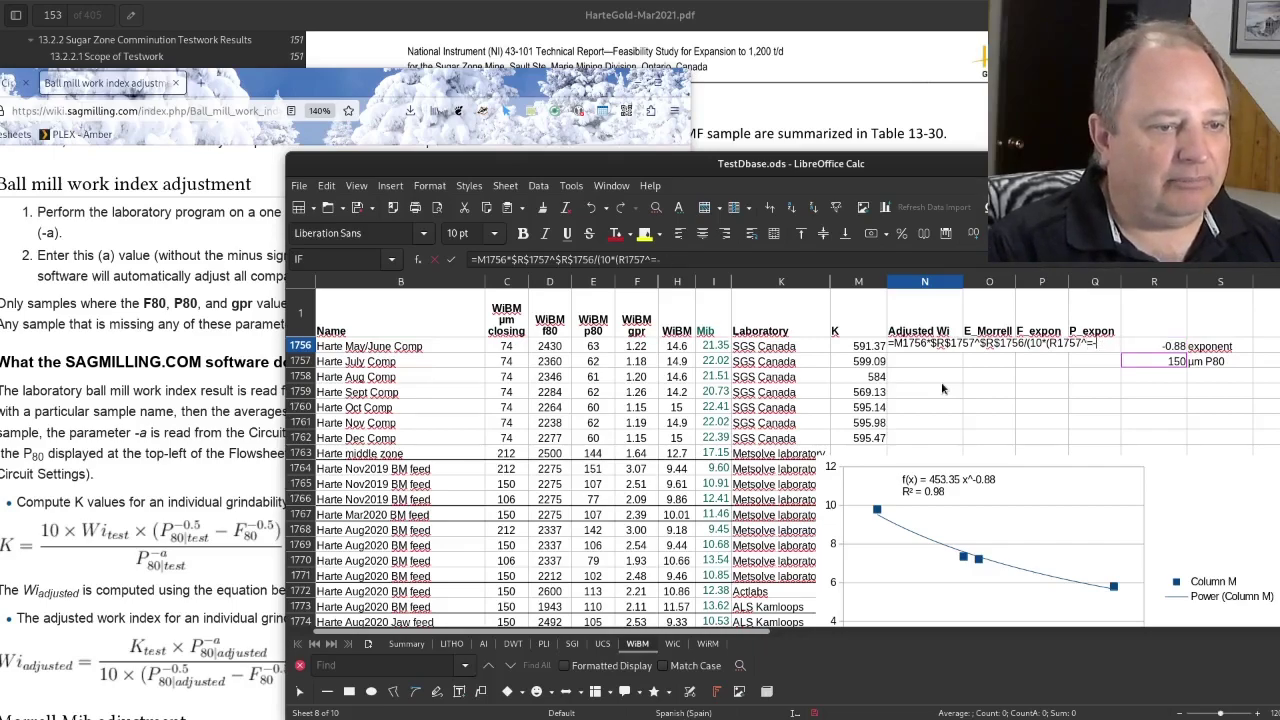
pyautogui.press('BackSpace')
pyautogui.press('BackSpace')
pyautogui.write('-0.5')
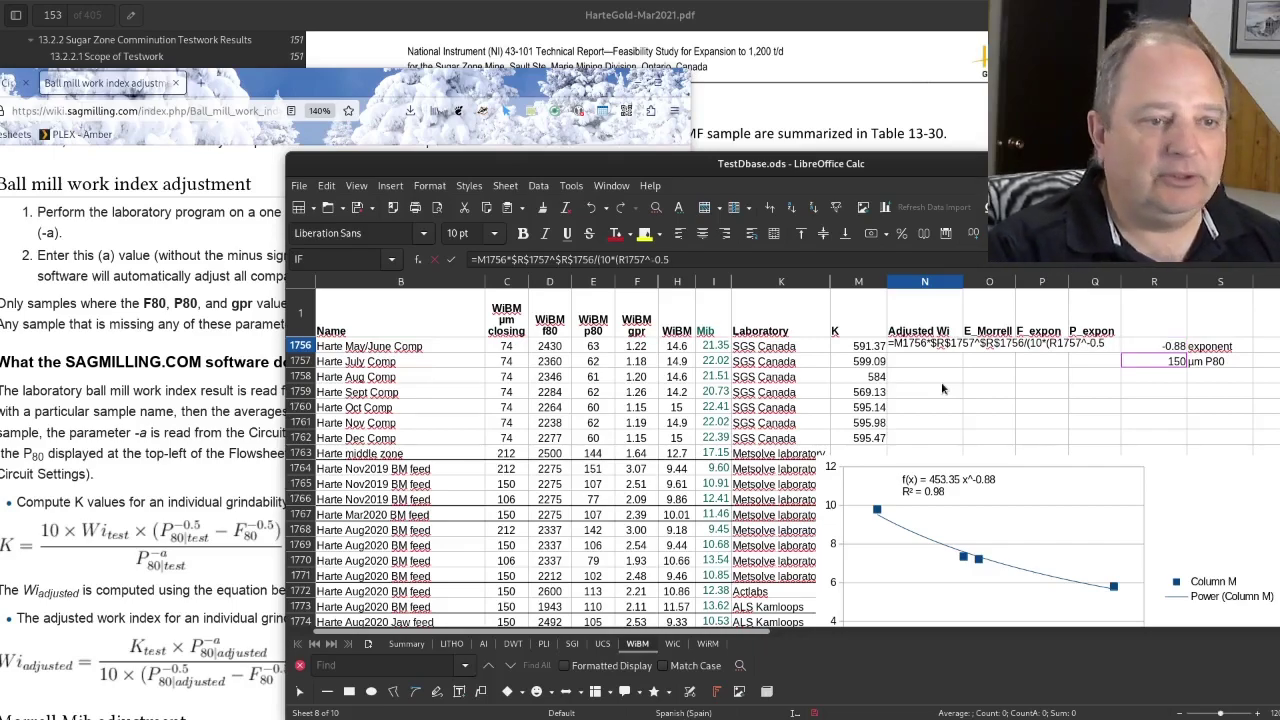
pyautogui.write('-')
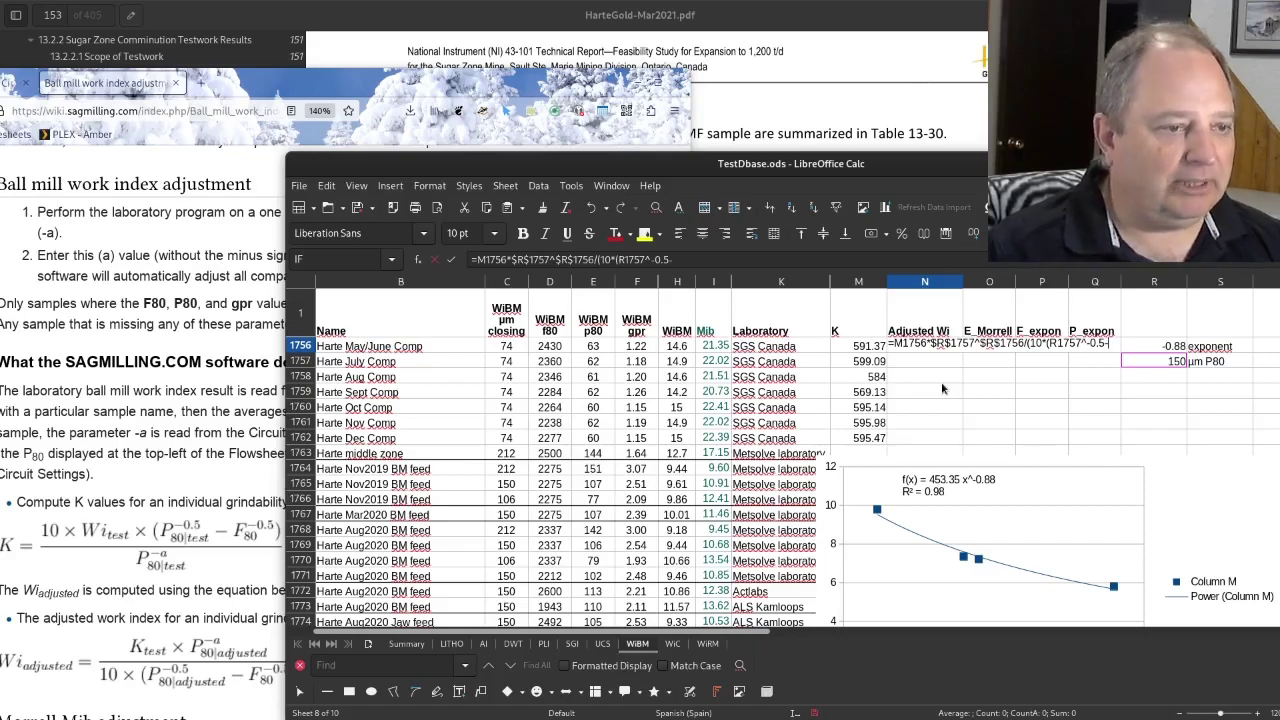
pyautogui.press('Left')
pyautogui.press('Left')
pyautogui.press('Left')
pyautogui.press('Left')
pyautogui.press('Left')
pyautogui.press('Left')
pyautogui.press('Left')
pyautogui.press('Left')
pyautogui.press('Left')
pyautogui.press('Left')
pyautogui.press('Left')
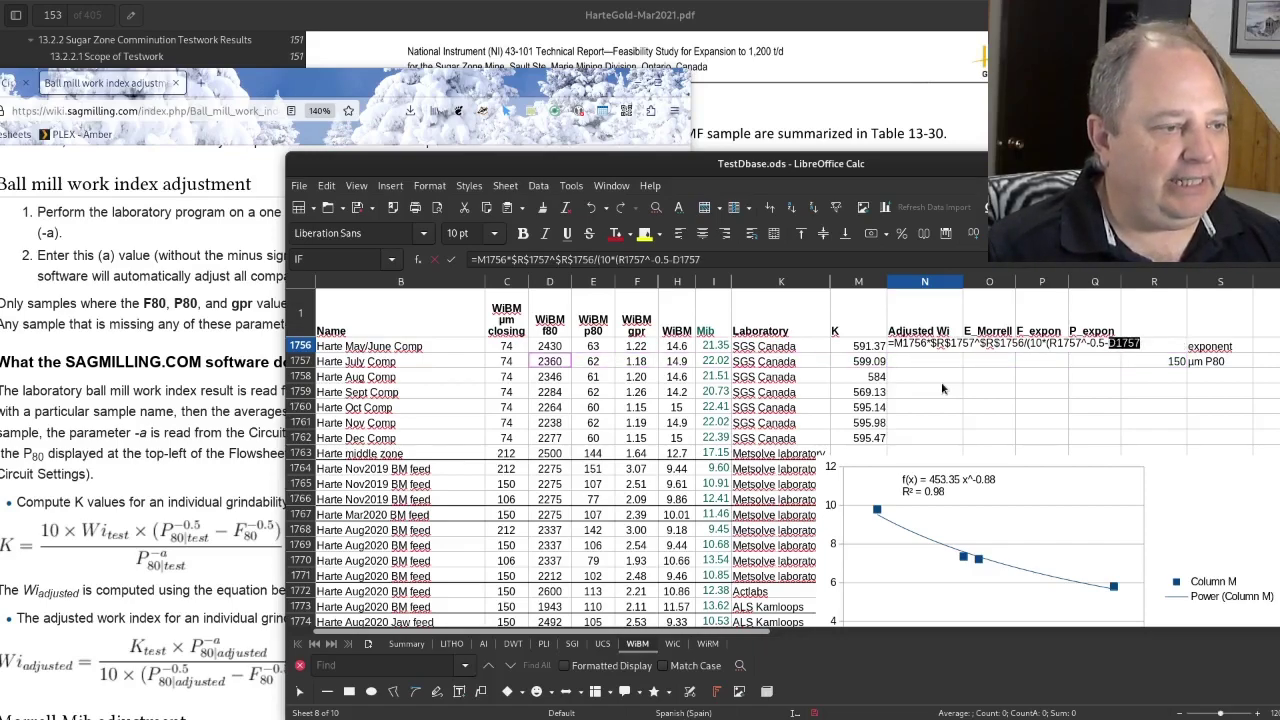
pyautogui.press('Up')
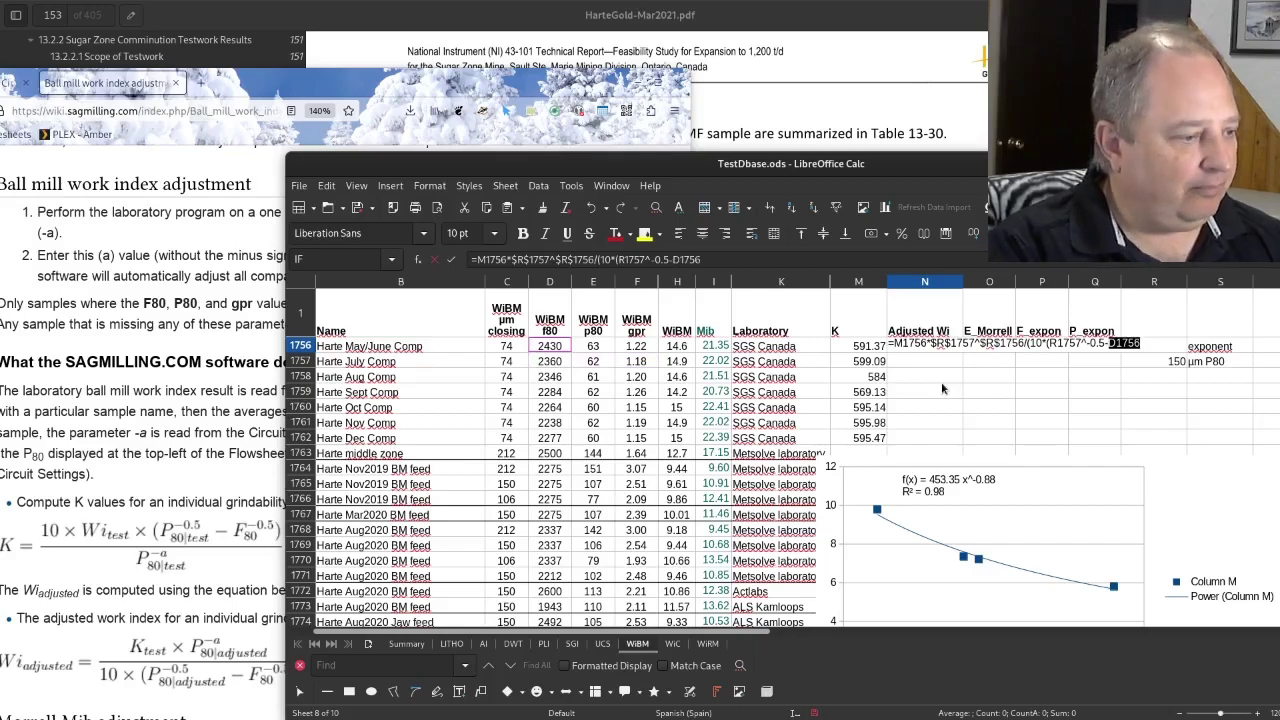
pyautogui.write('^-0.5')
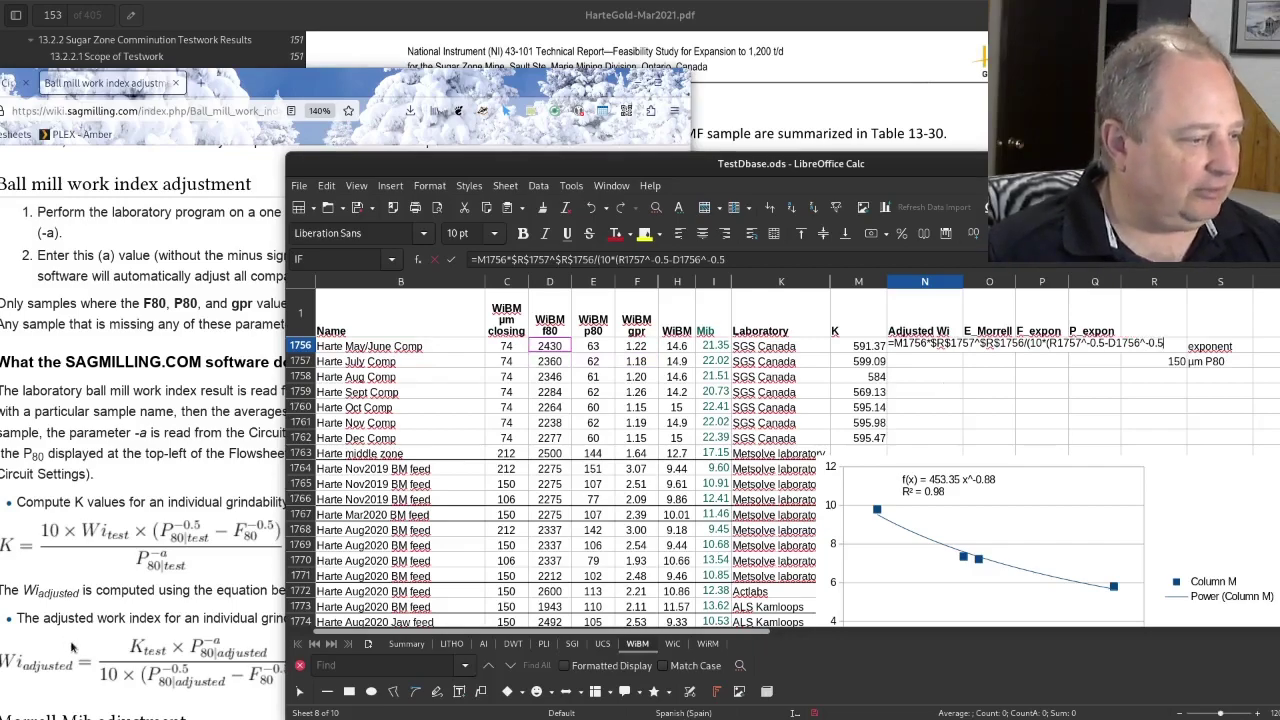
pyautogui.click(157, 622)
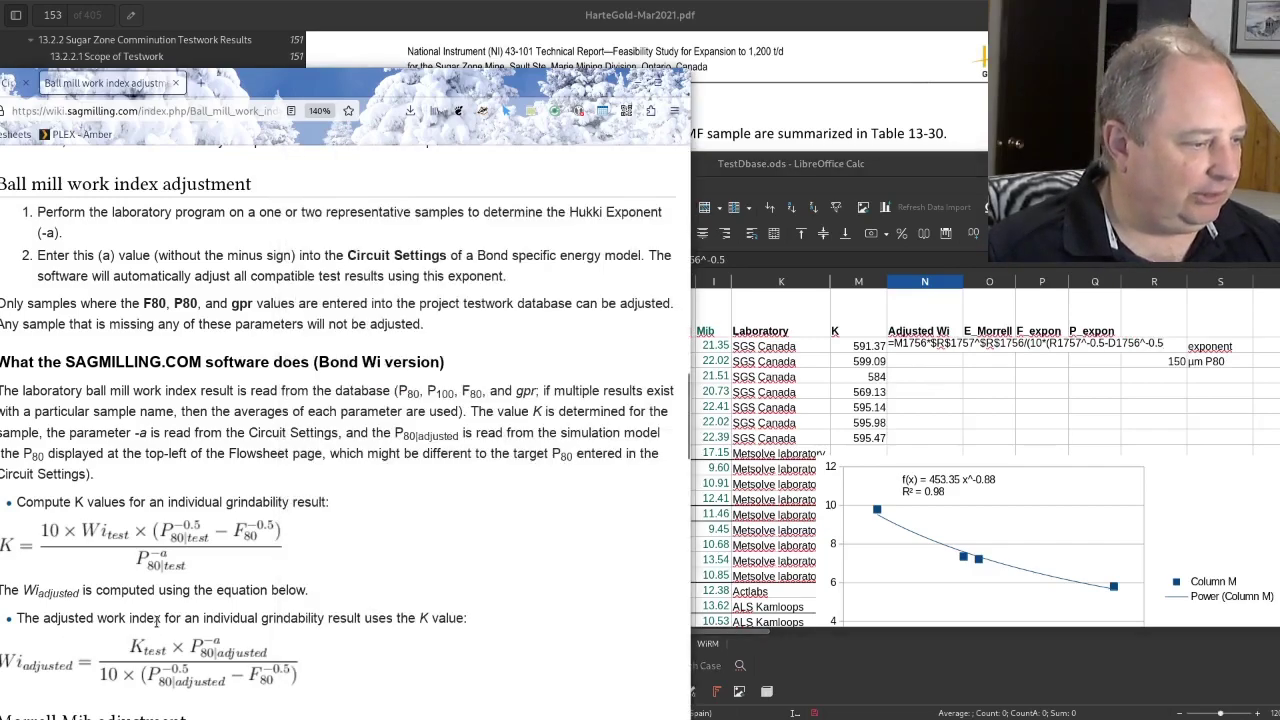
pyautogui.write('-0.5')
pyautogui.click(953, 187)
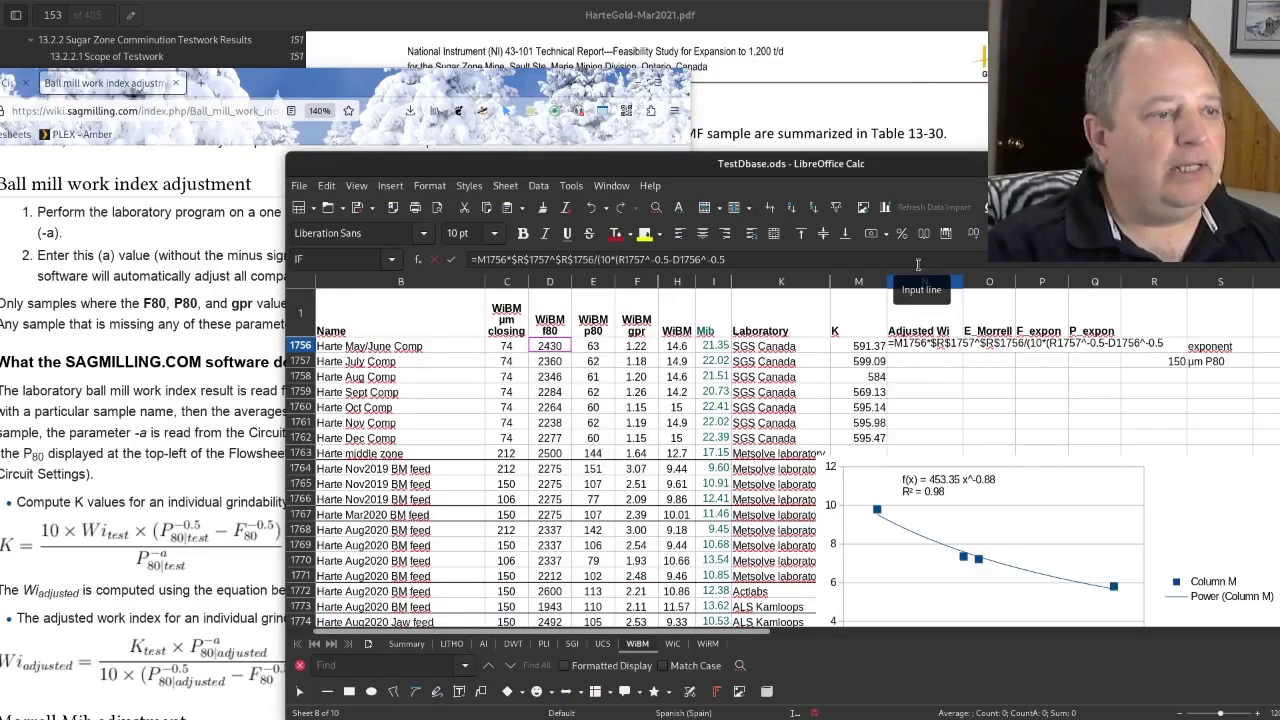
pyautogui.write(')')
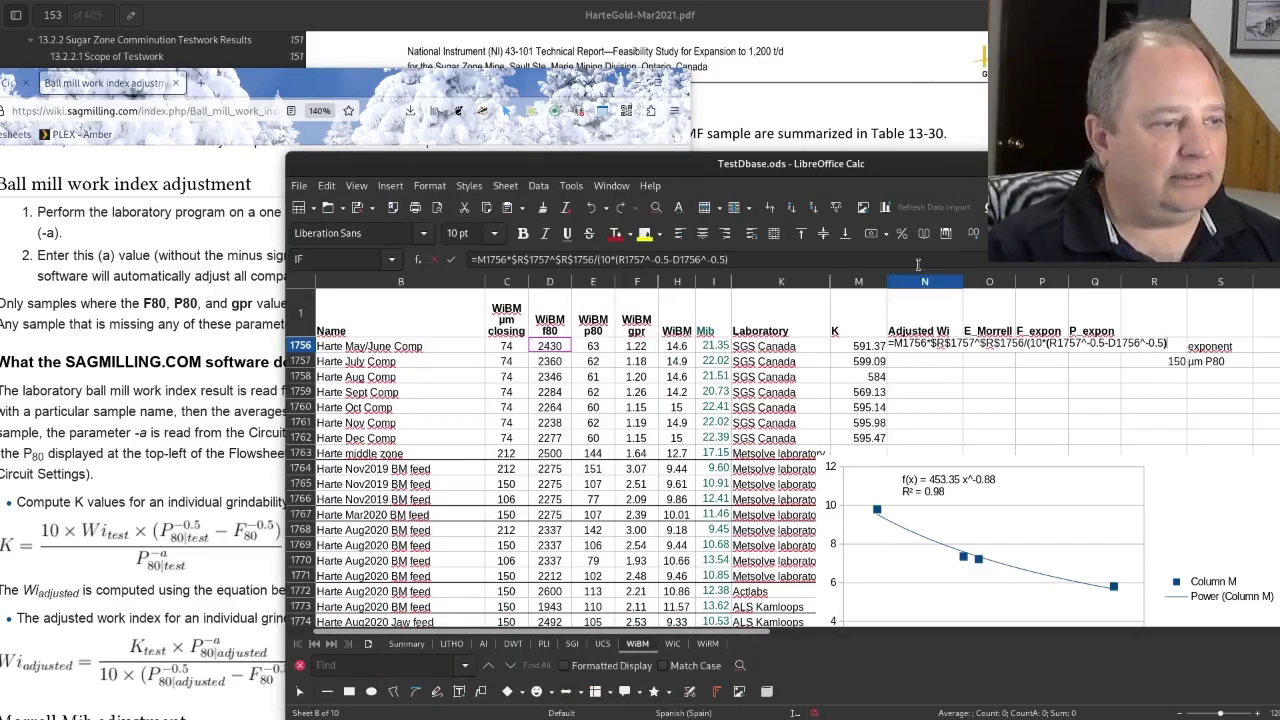
pyautogui.write(')')
pyautogui.press('Return')
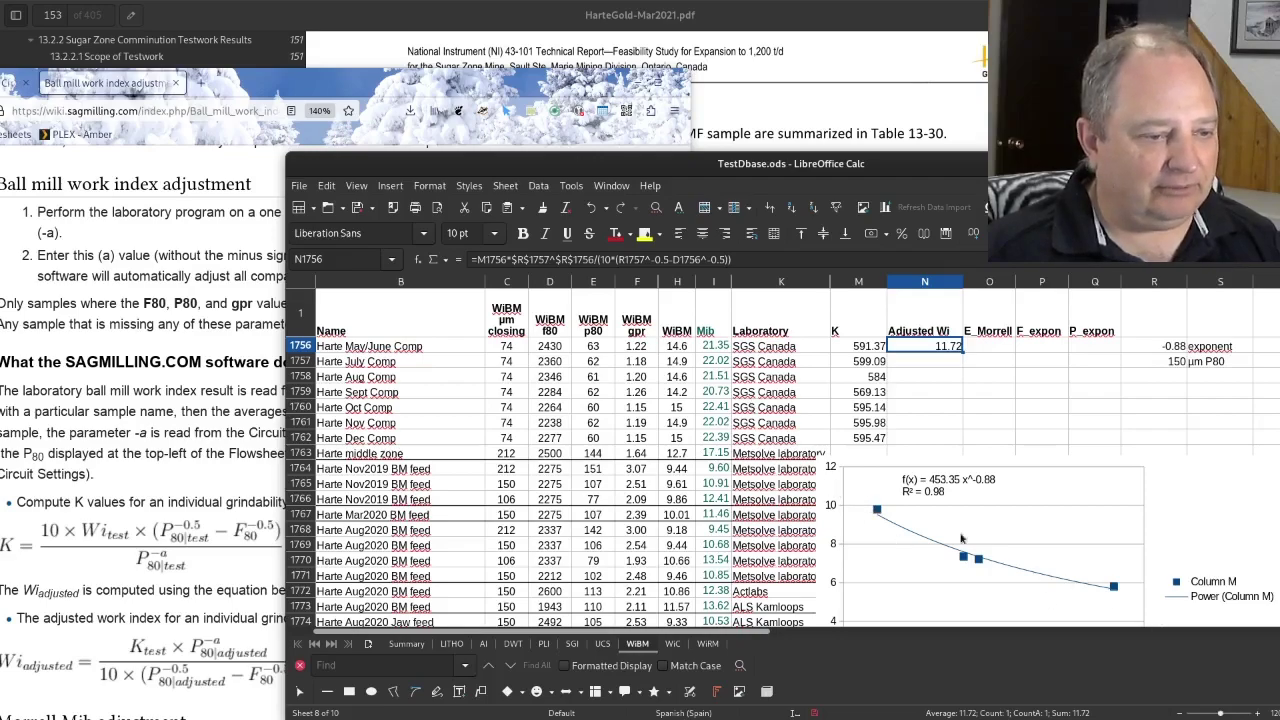
# Step: Scroll to the signature plot and enter chart editing to reach its vertical axis
pyautogui.scroll(-2, 1091, 411)
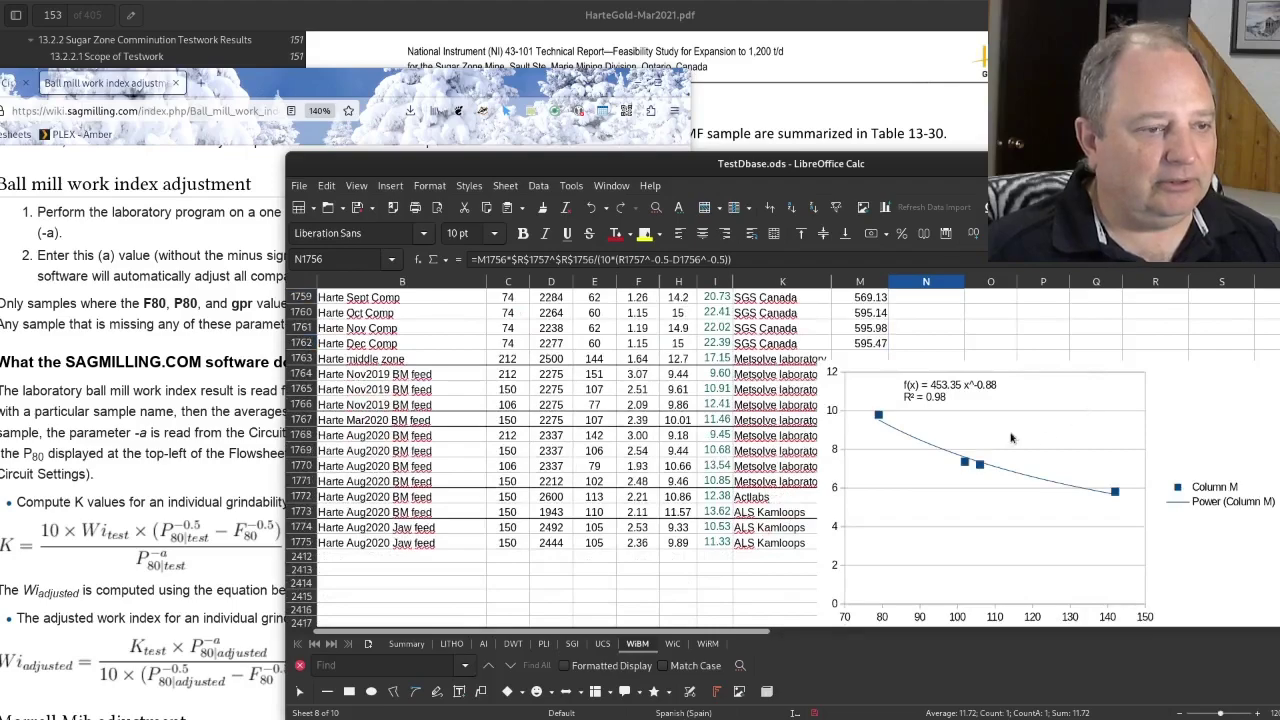
pyautogui.scroll(1, 815, 338)
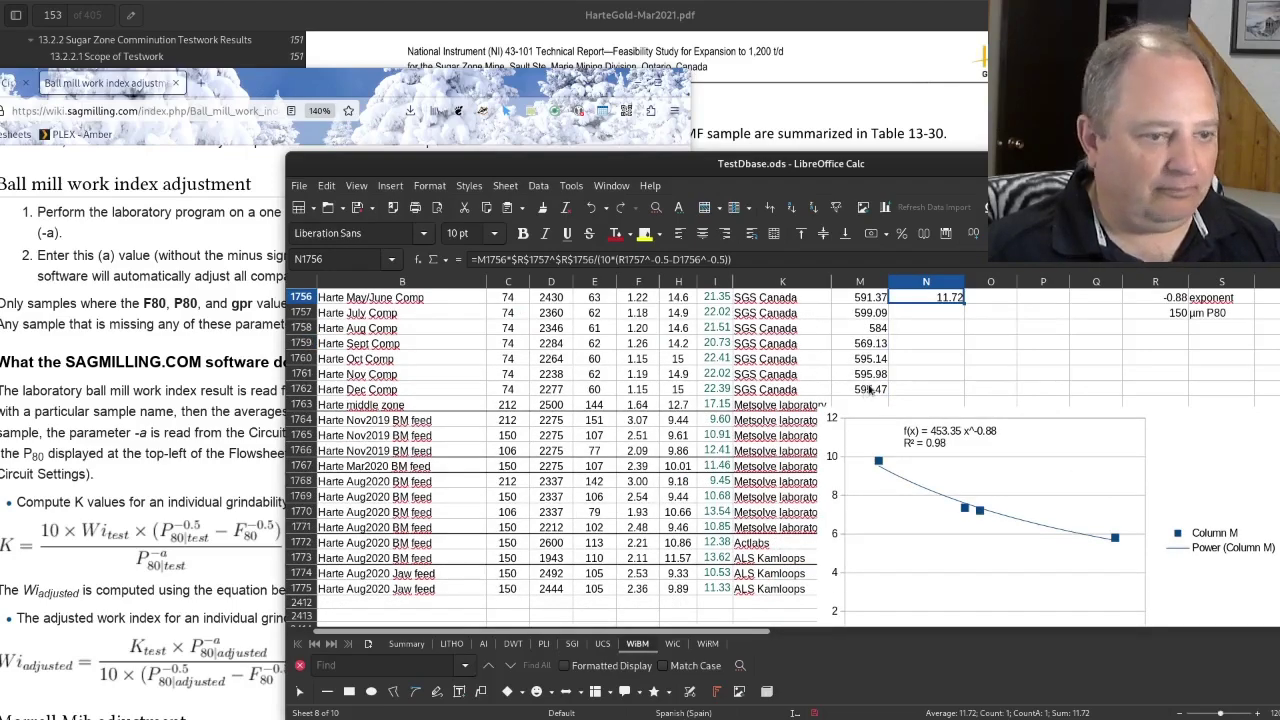
pyautogui.scroll(1, 1118, 505)
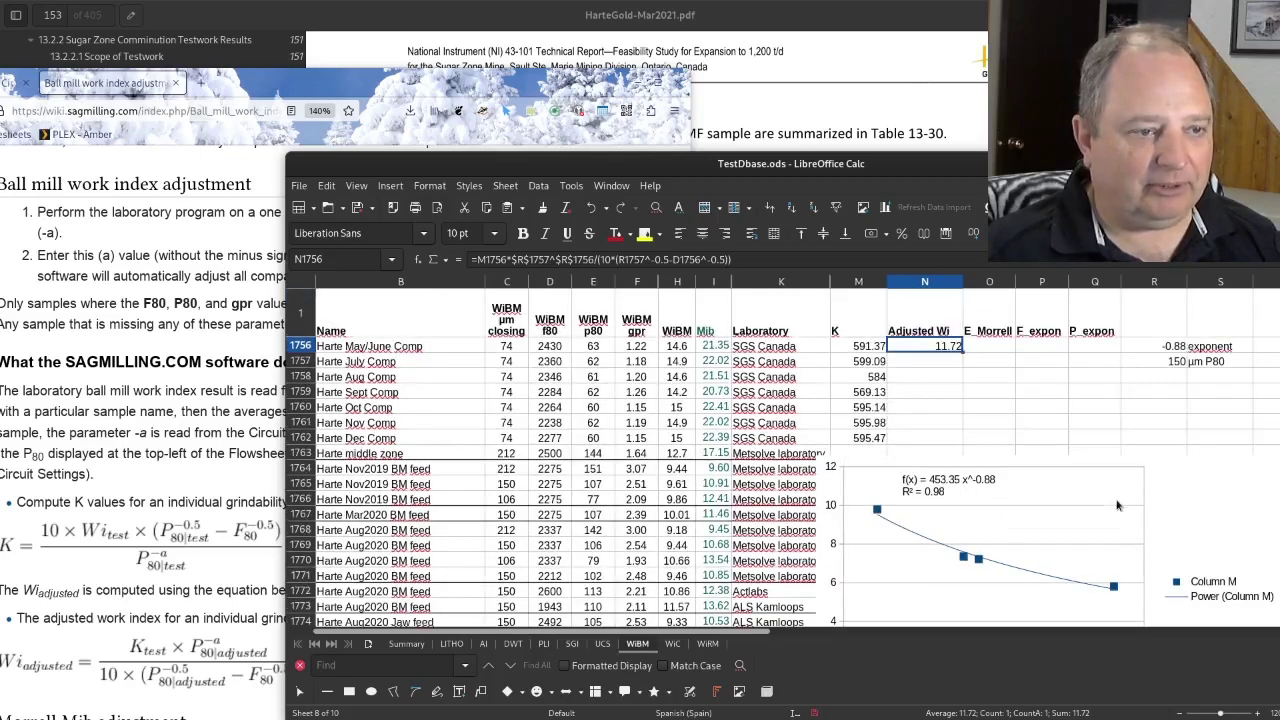
pyautogui.click(845, 515)
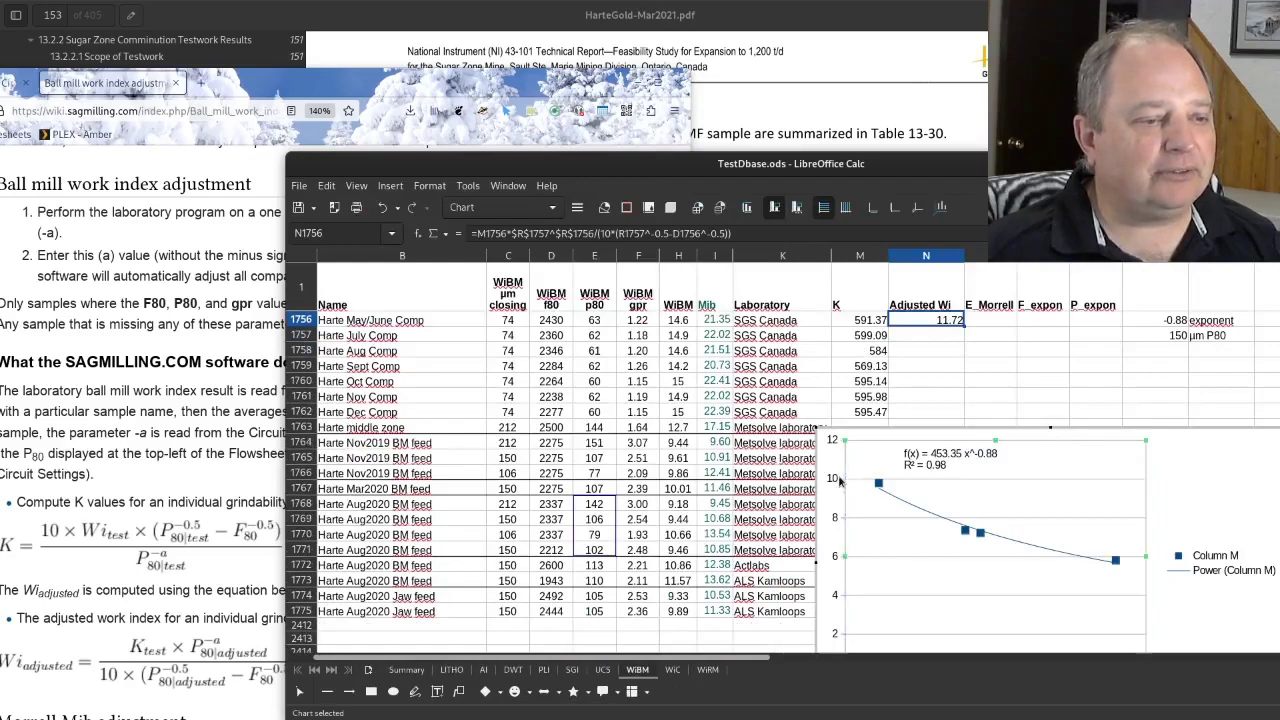
pyautogui.doubleClick(838, 480)
pyautogui.press('Escape')
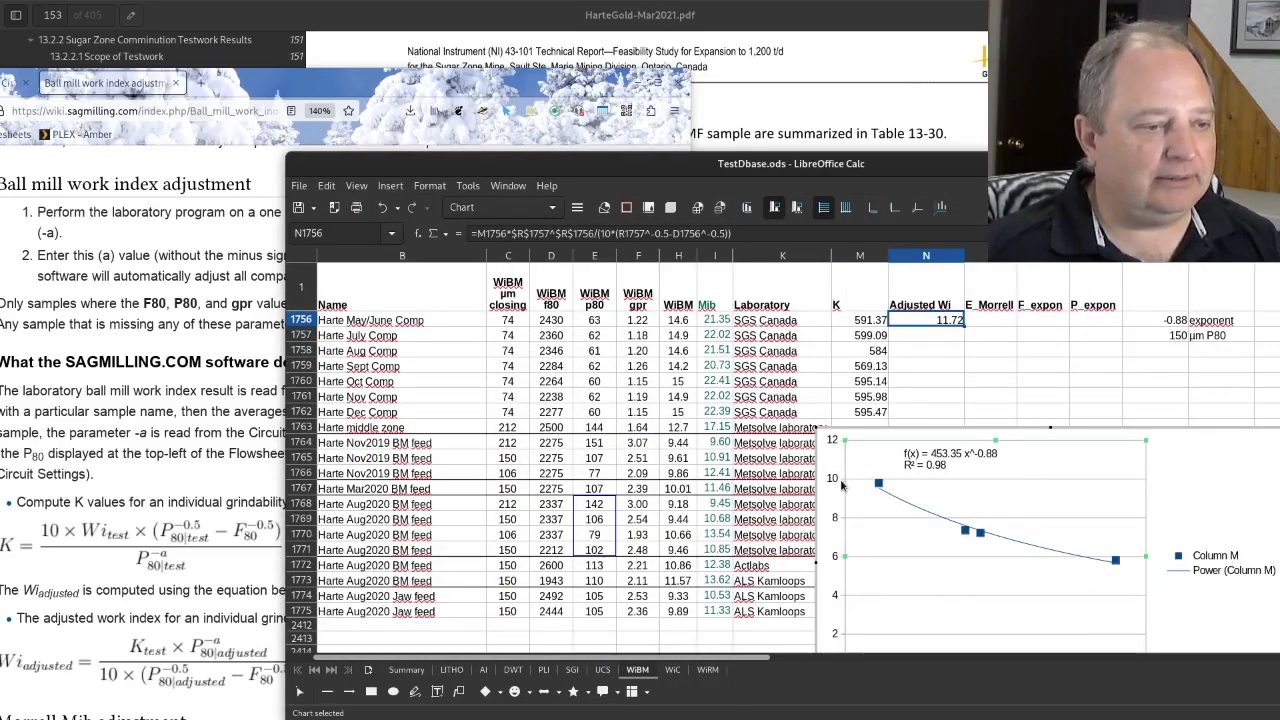
pyautogui.doubleClick(841, 485)
pyautogui.press('Escape')
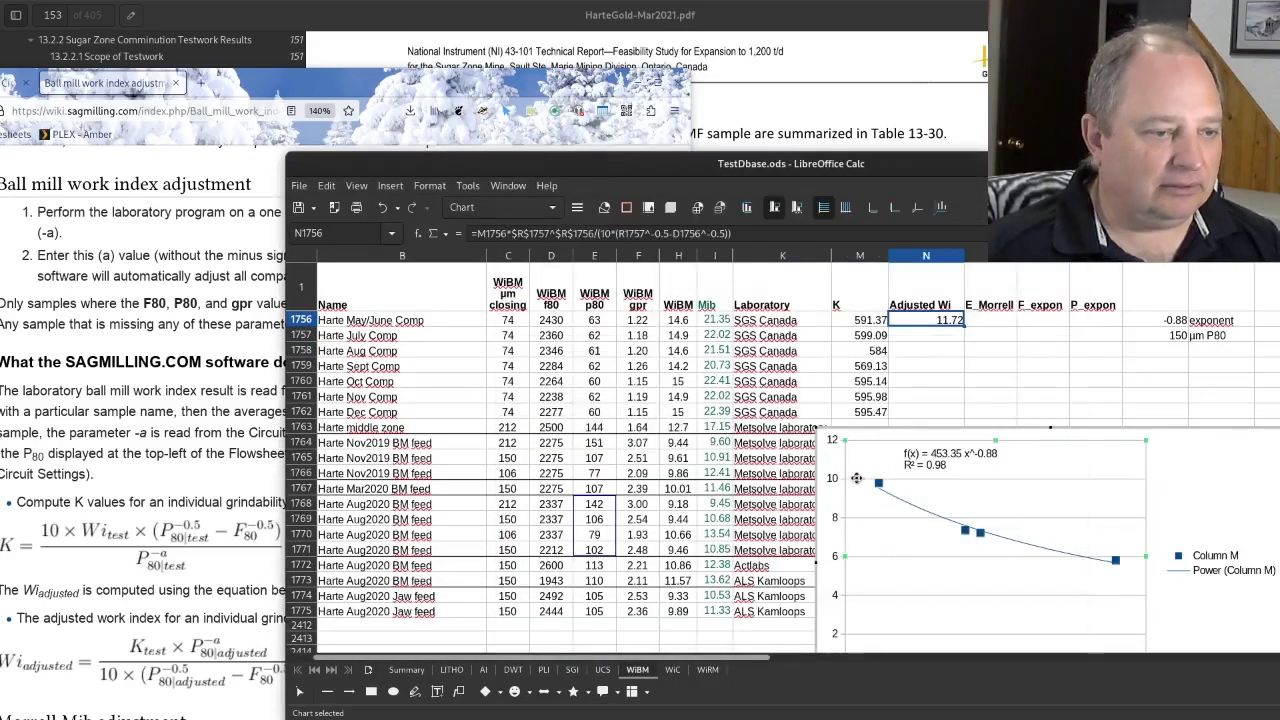
# Step: Set the Y axis scale maximum to 15 in Format Axis
pyautogui.doubleClick(838, 483)
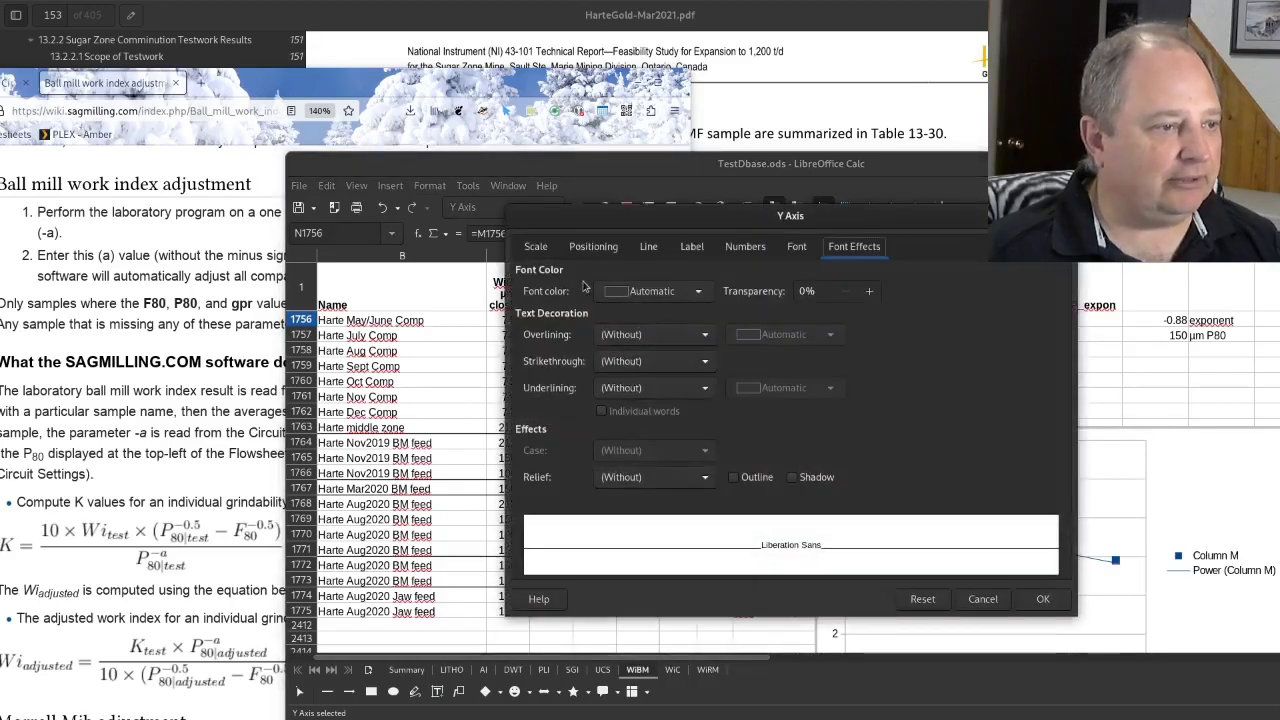
pyautogui.click(536, 246)
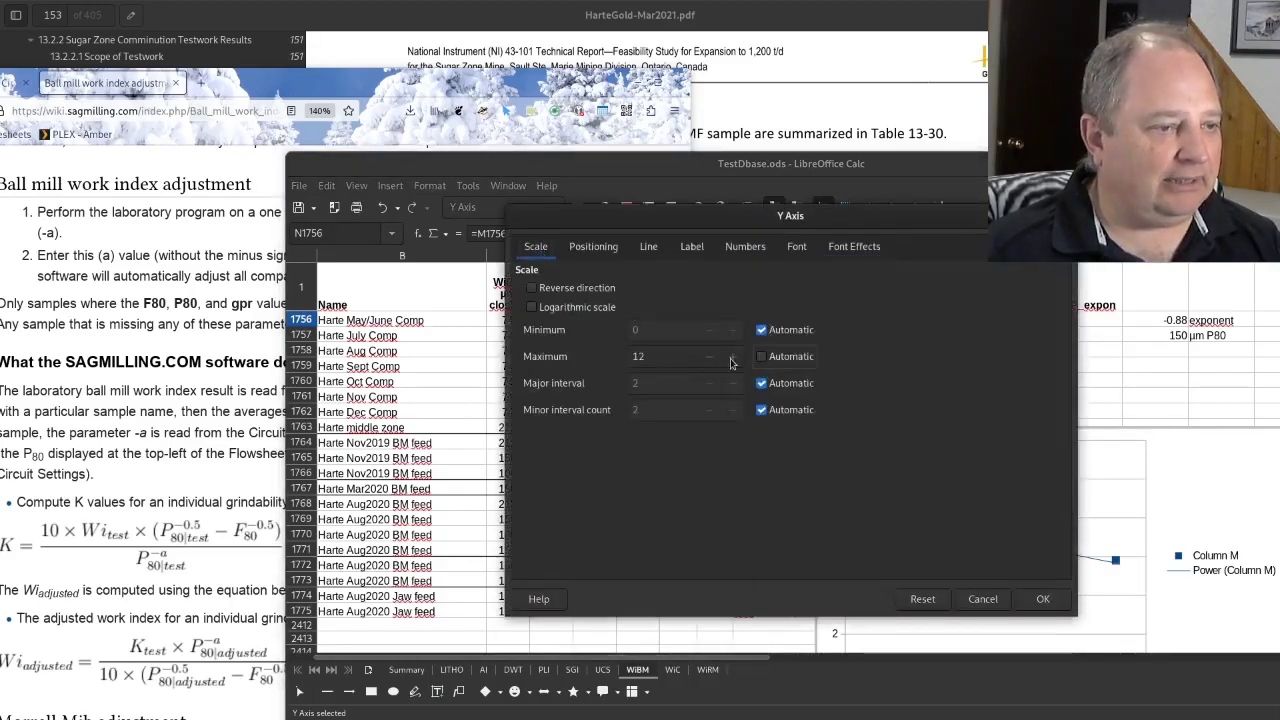
pyautogui.doubleClick(640, 356)
pyautogui.write('15')
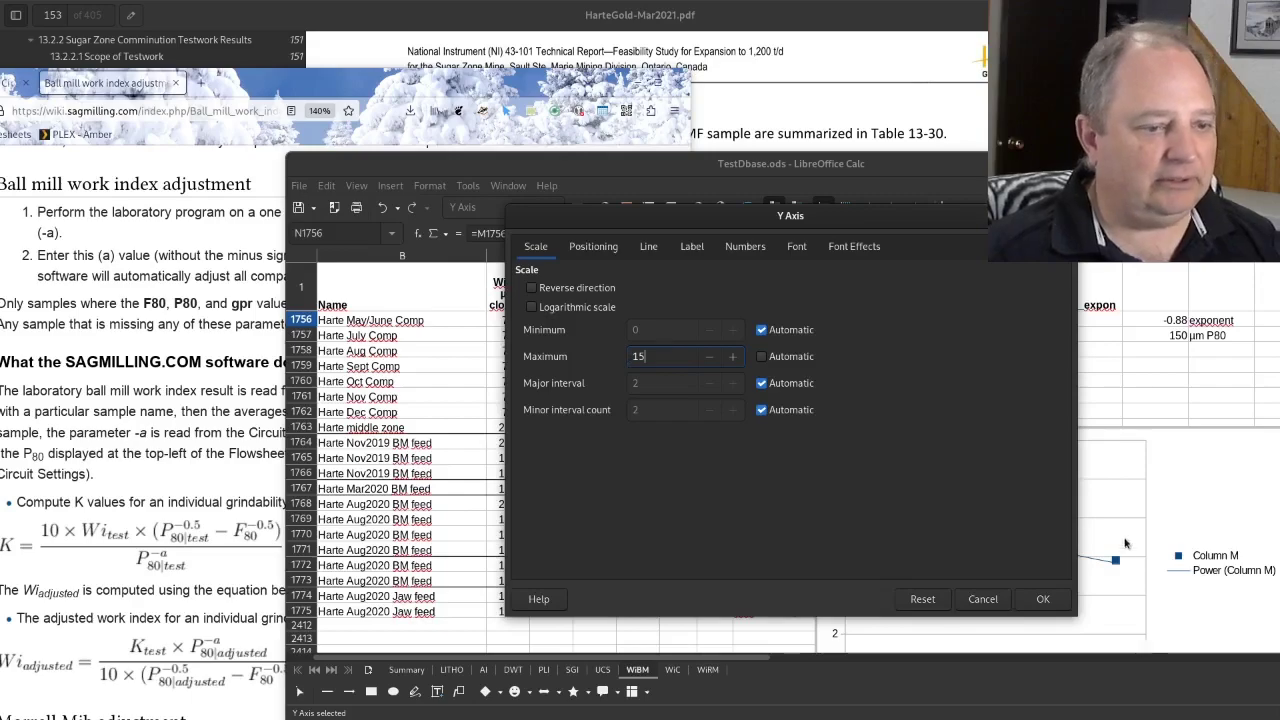
pyautogui.click(1043, 599)
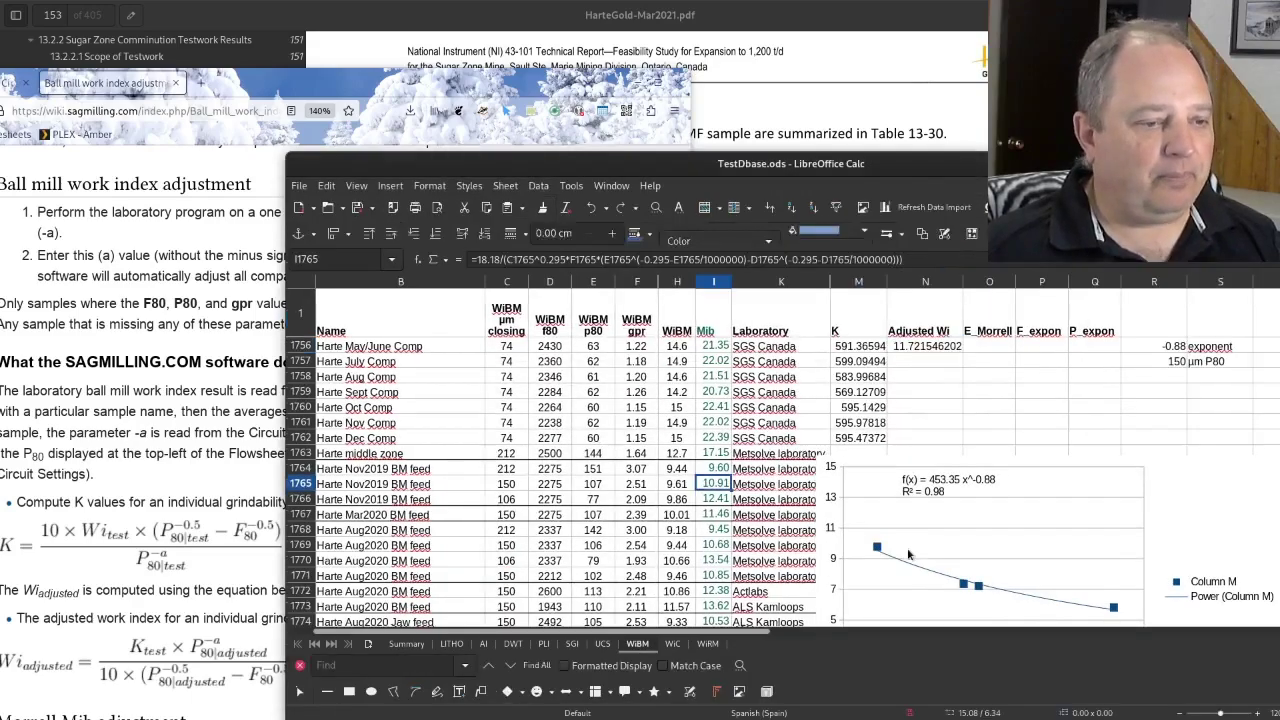
# Step: Correct the absolute references in the N1756 Adjusted Wi formula and commit it
pyautogui.click(680, 347)
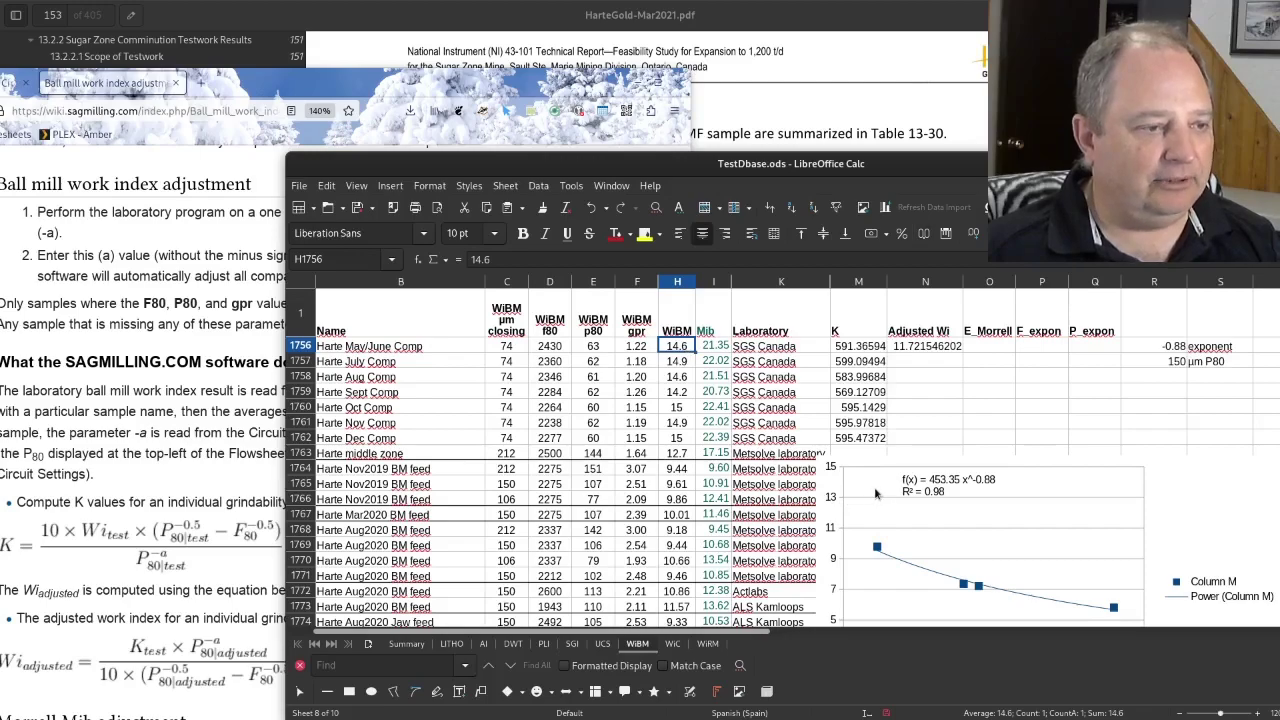
pyautogui.scroll(-2, 875, 492)
pyautogui.scroll(1, 875, 492)
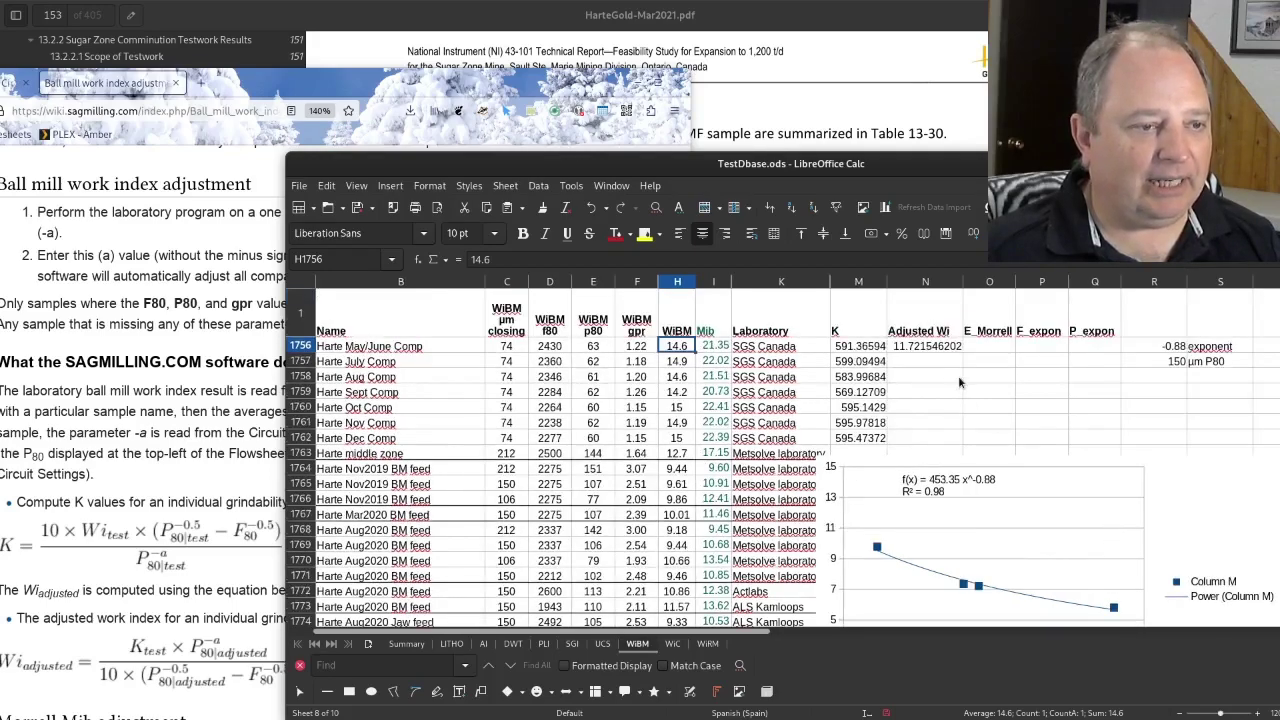
pyautogui.press('Right')
pyautogui.press('Right')
pyautogui.press('Right')
pyautogui.press('Right')
pyautogui.press('F2')
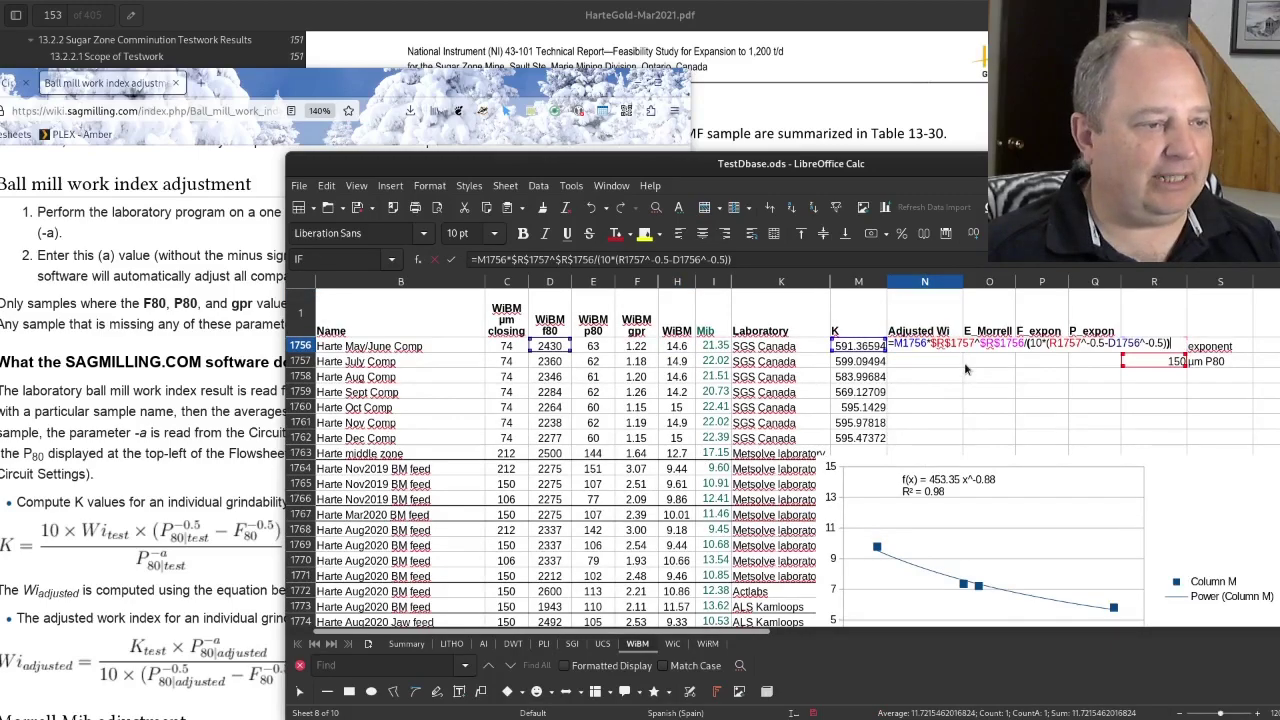
pyautogui.press('Escape')
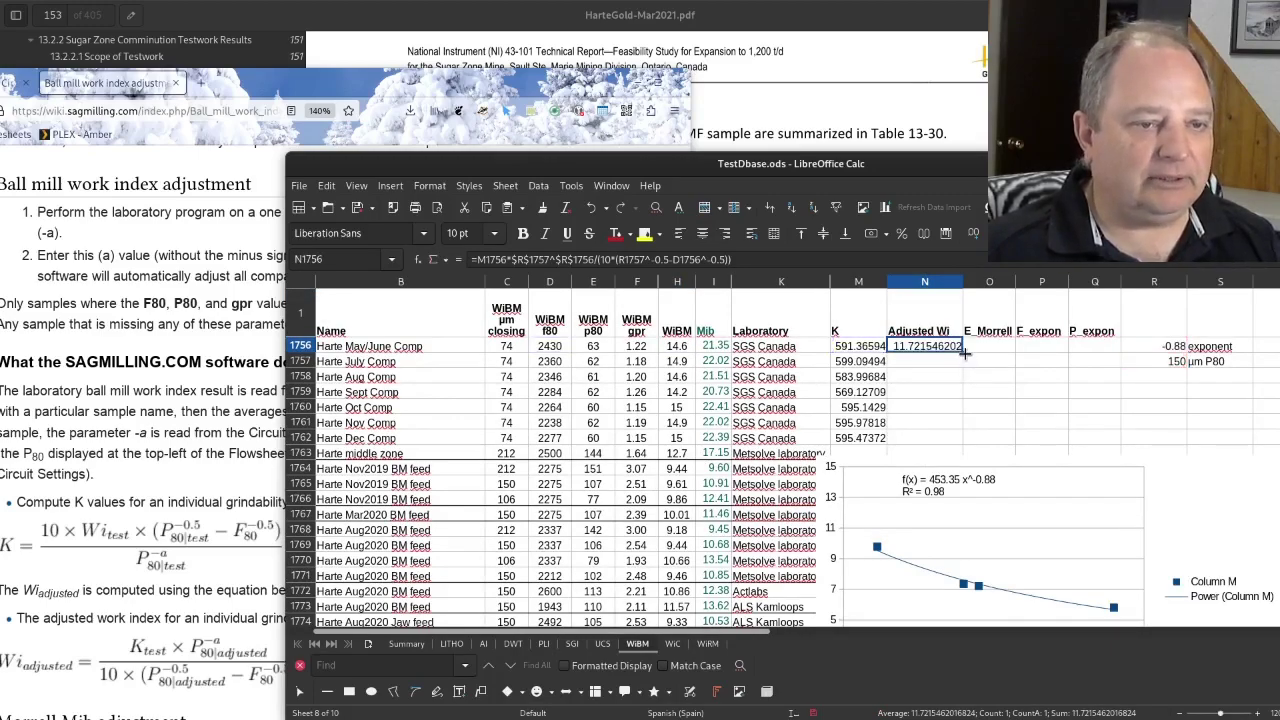
pyautogui.press('F2')
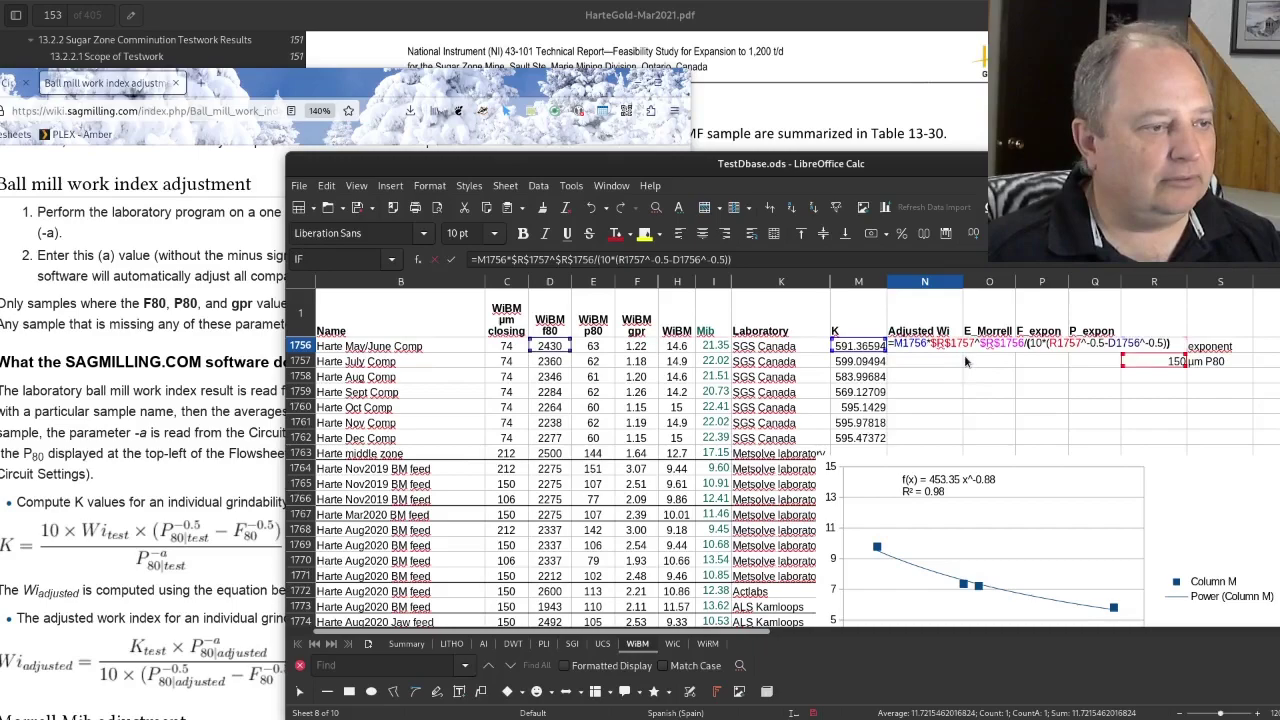
pyautogui.press('Escape')
pyautogui.moveTo(964, 354); pyautogui.dragTo(955, 443)
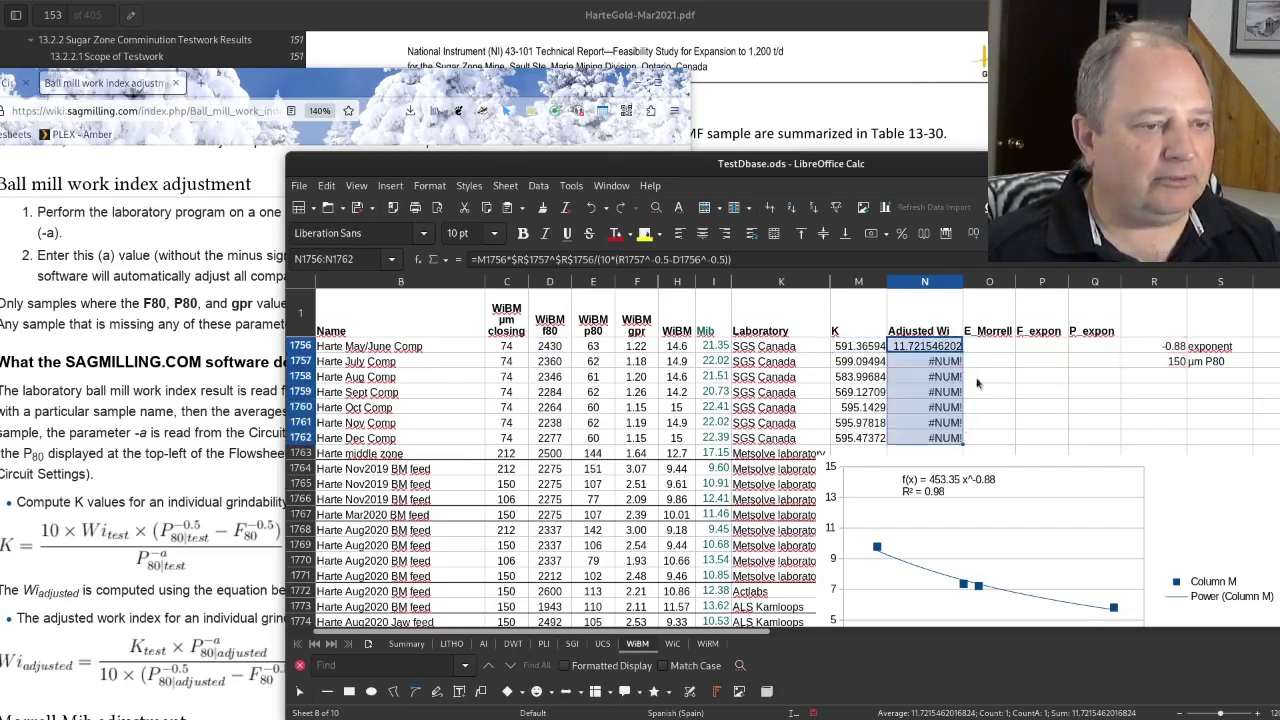
pyautogui.press('F2')
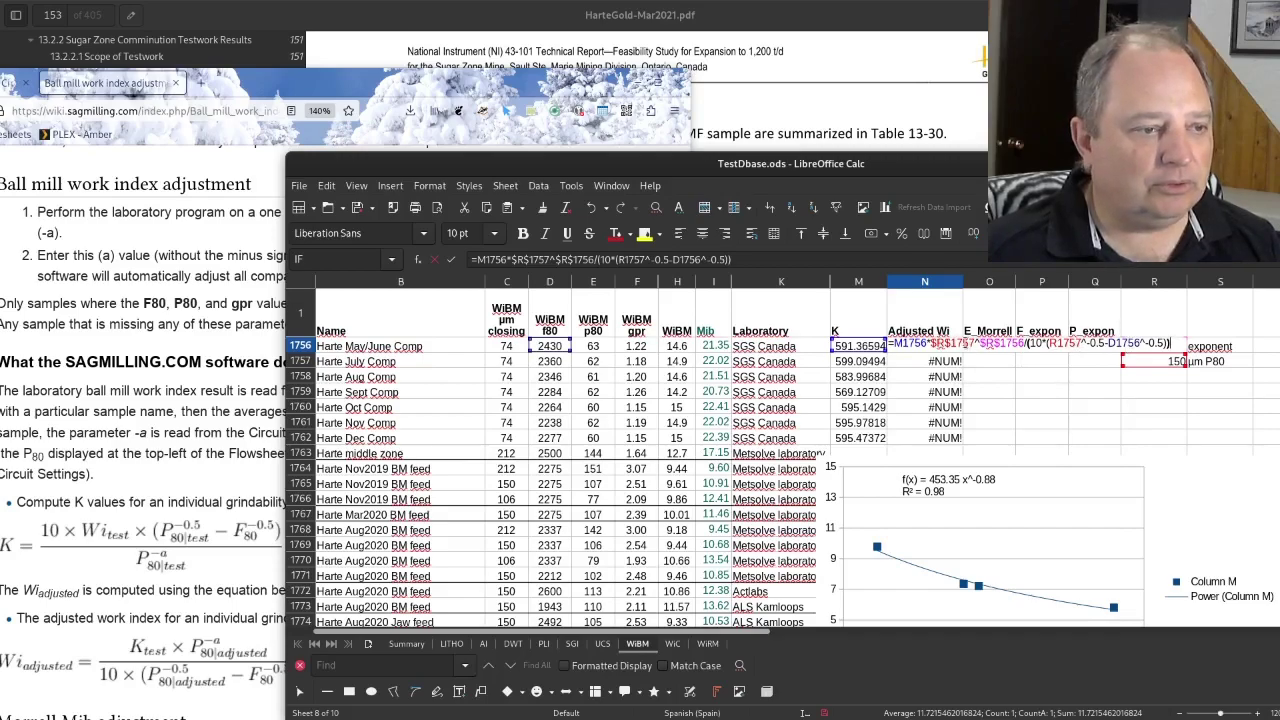
pyautogui.press('Return')
# Step: Fill the Adjusted Wi formula down N1756:N1762, giving values from 11.40 to 11.98
pyautogui.press('F2')
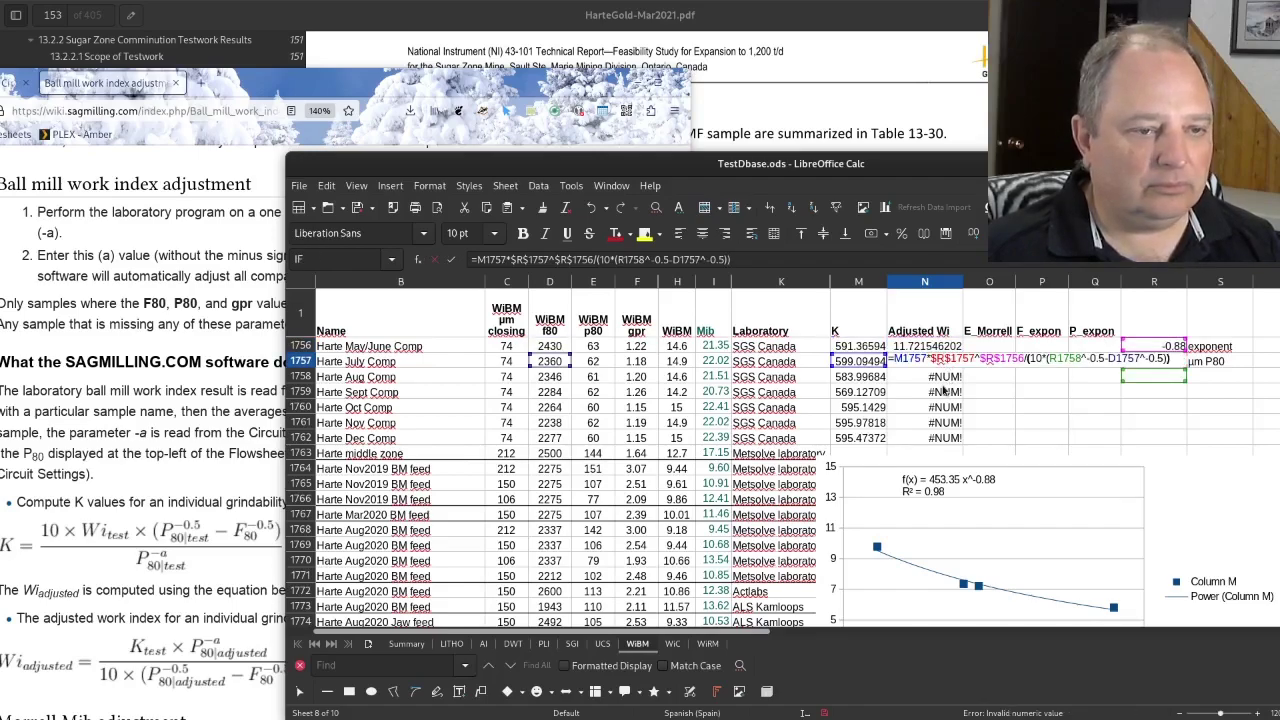
pyautogui.press('Escape')
pyautogui.press('Up')
pyautogui.press('F2')
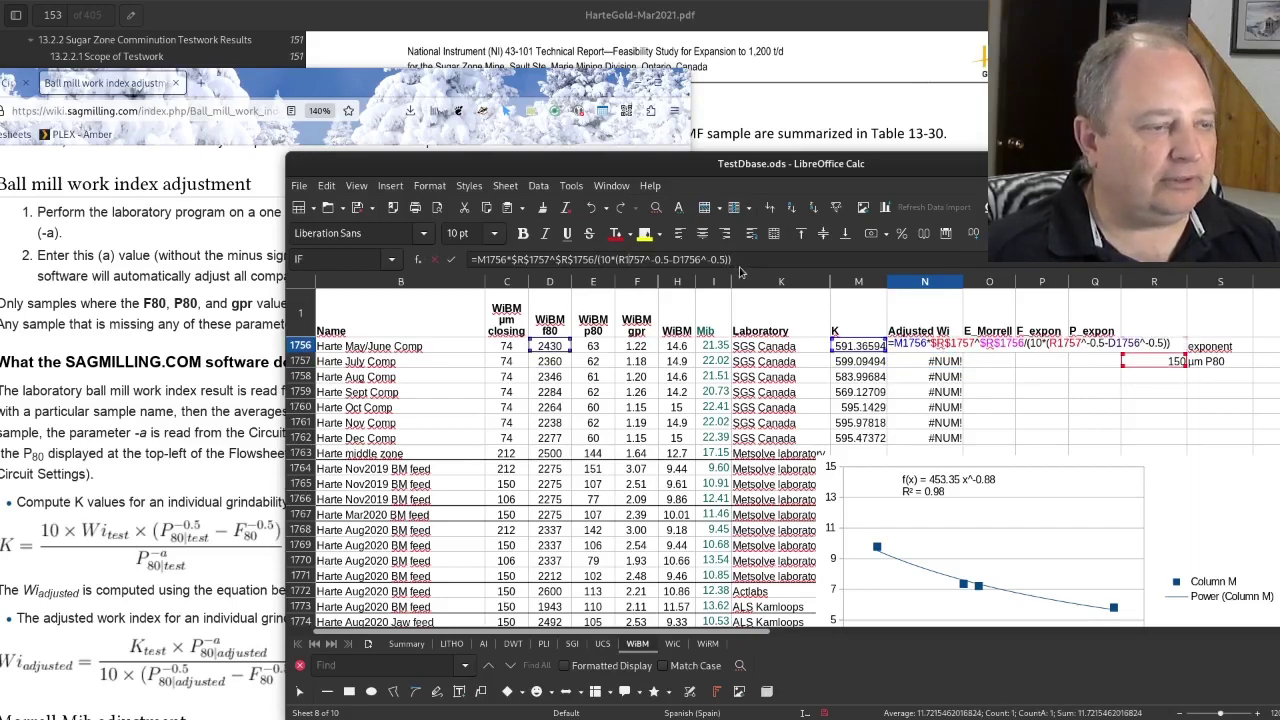
pyautogui.press('Escape')
pyautogui.hotkey('ctrl', 'shift', 'Down')
pyautogui.hotkey('ctrl', 'd')
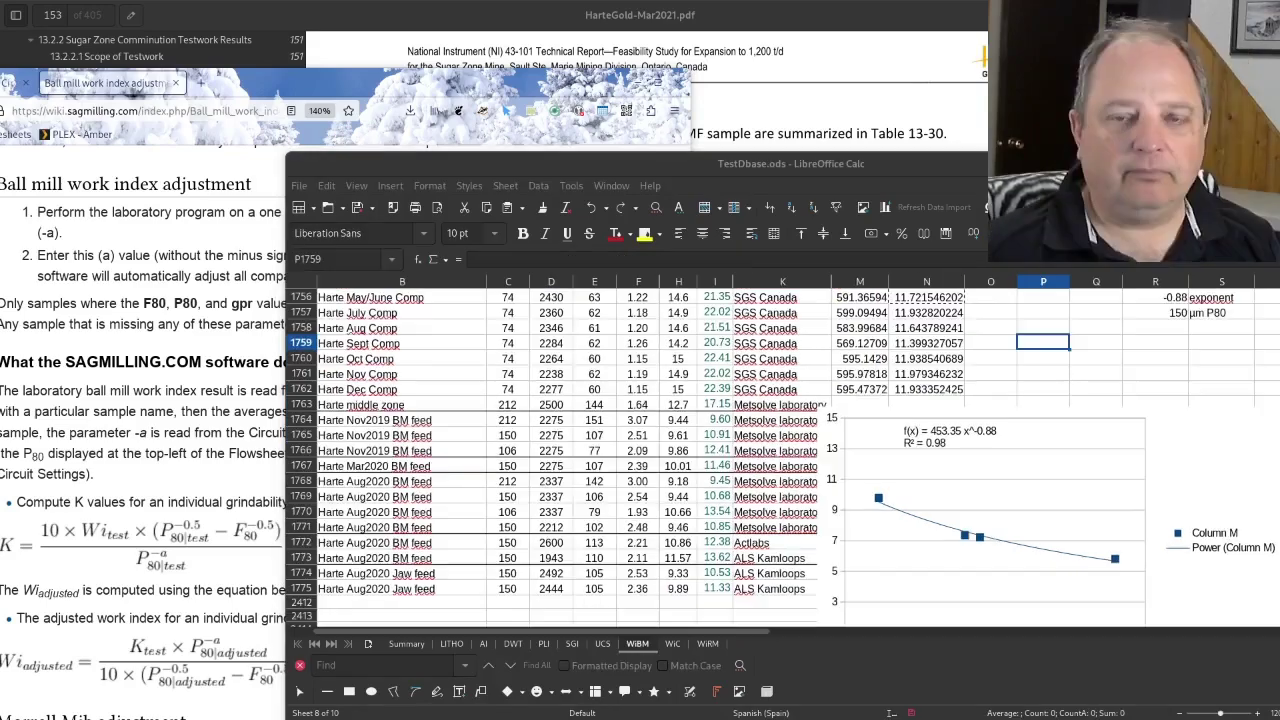
# Step: Move the power-trendline chart away from the data columns
pyautogui.click(1043, 342)
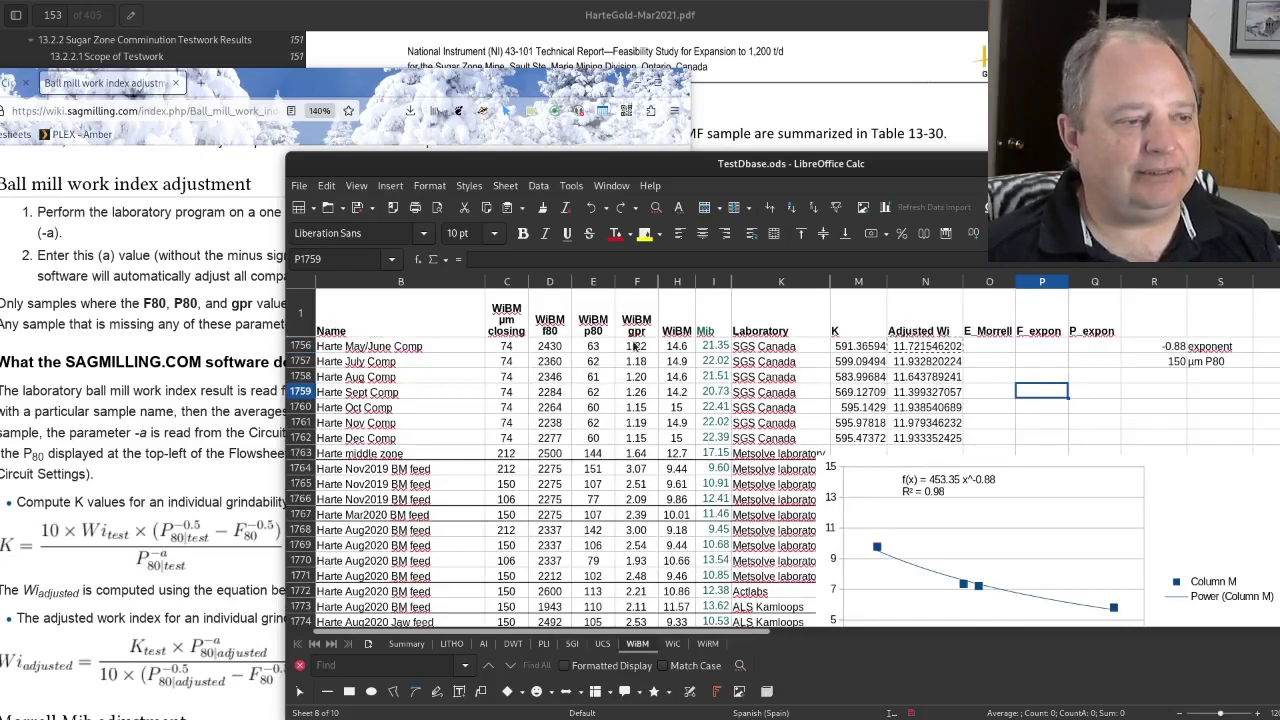
pyautogui.click(677, 347)
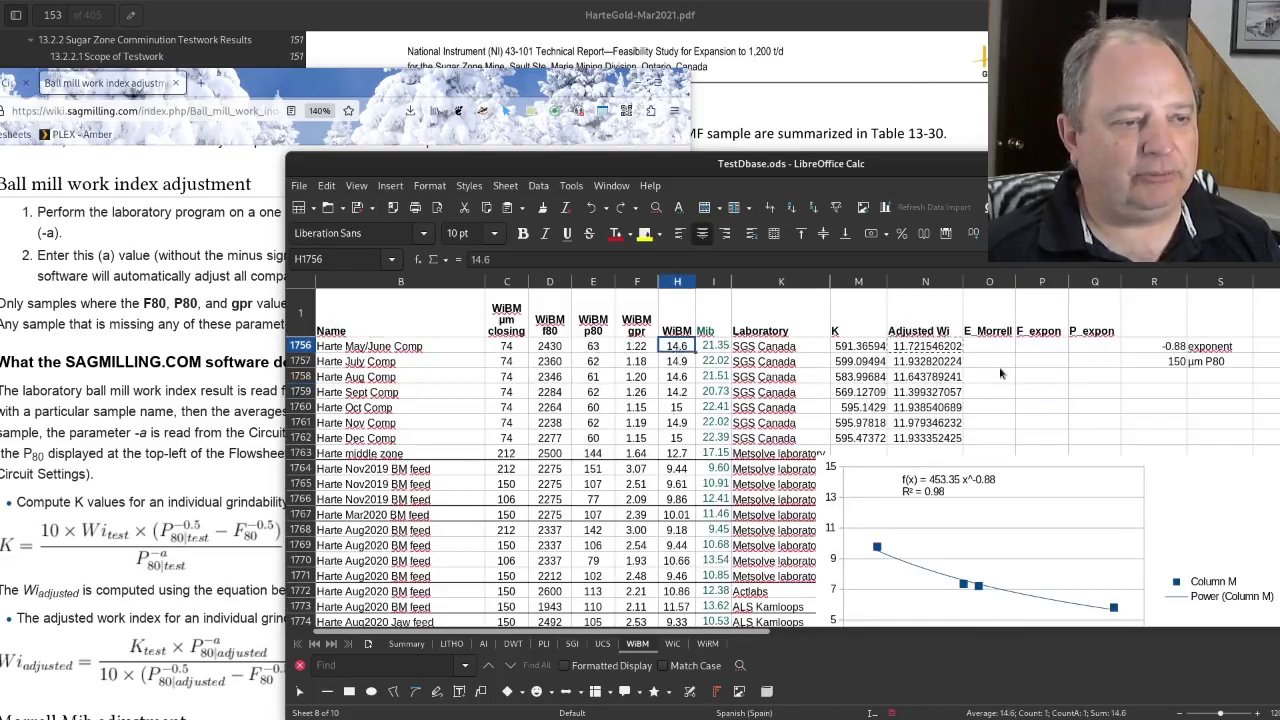
pyautogui.click(922, 348)
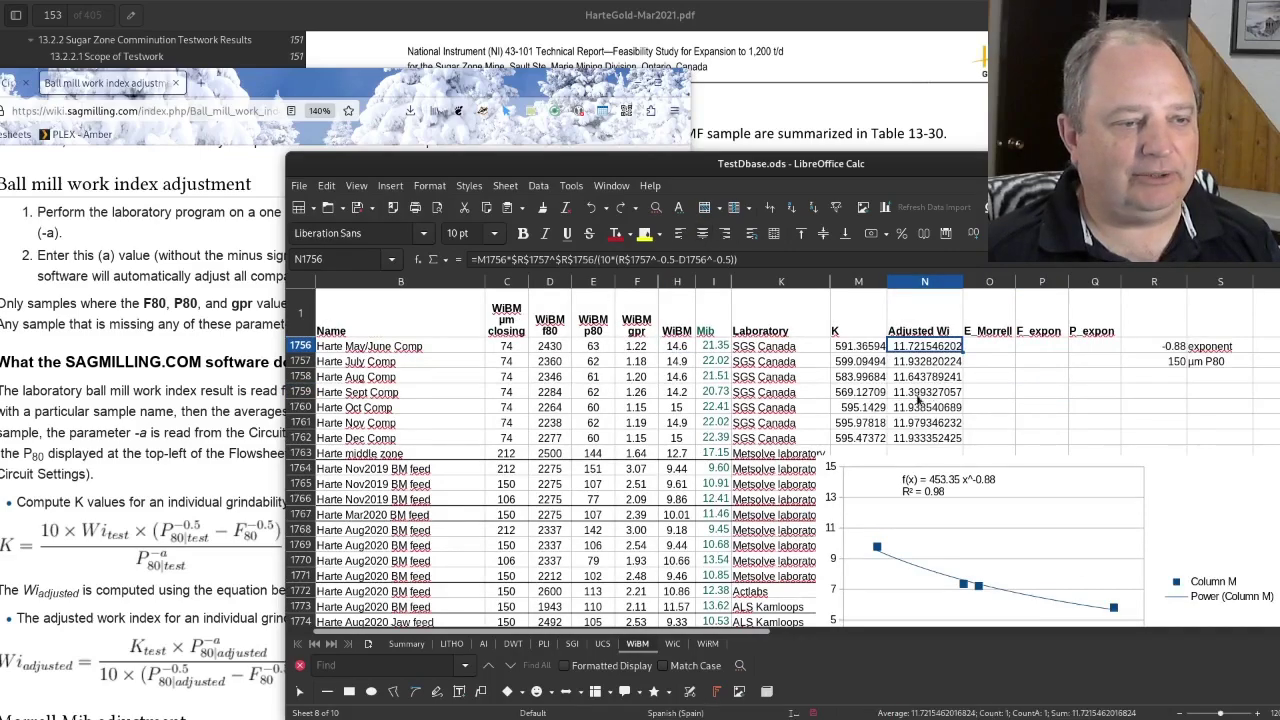
pyautogui.click(995, 395)
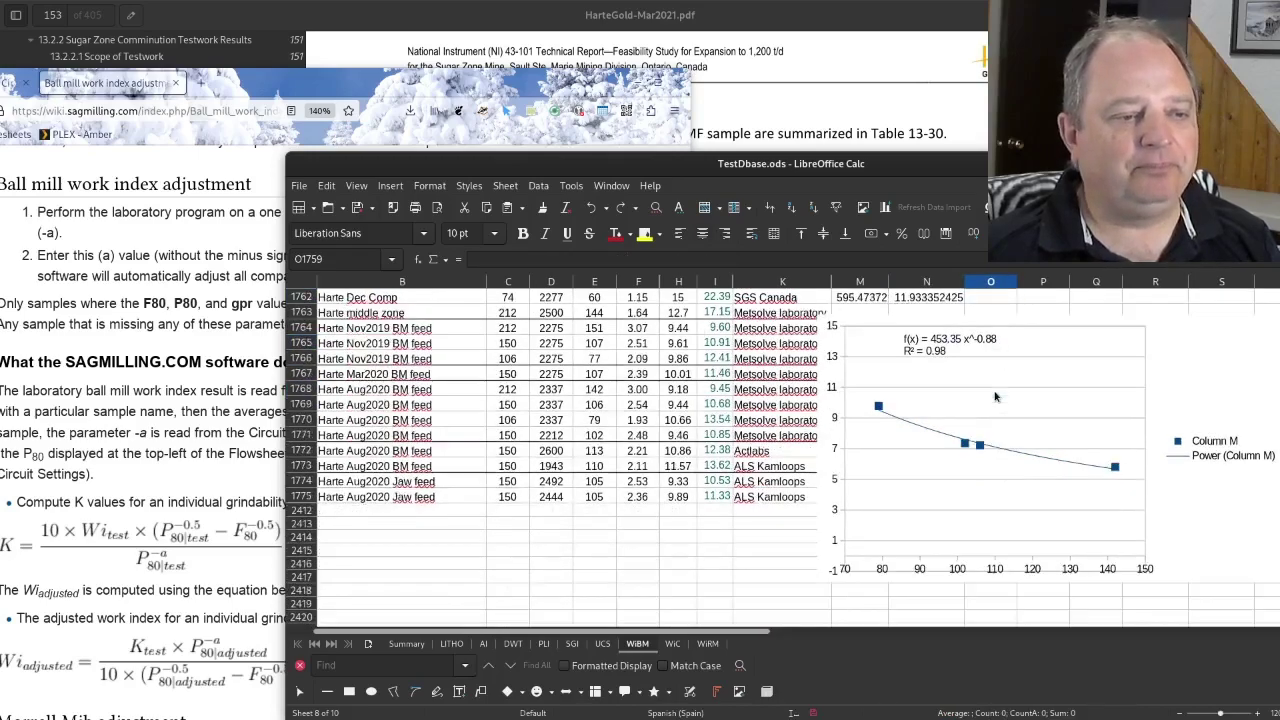
pyautogui.scroll(-3, 995, 395)
pyautogui.click(836, 326)
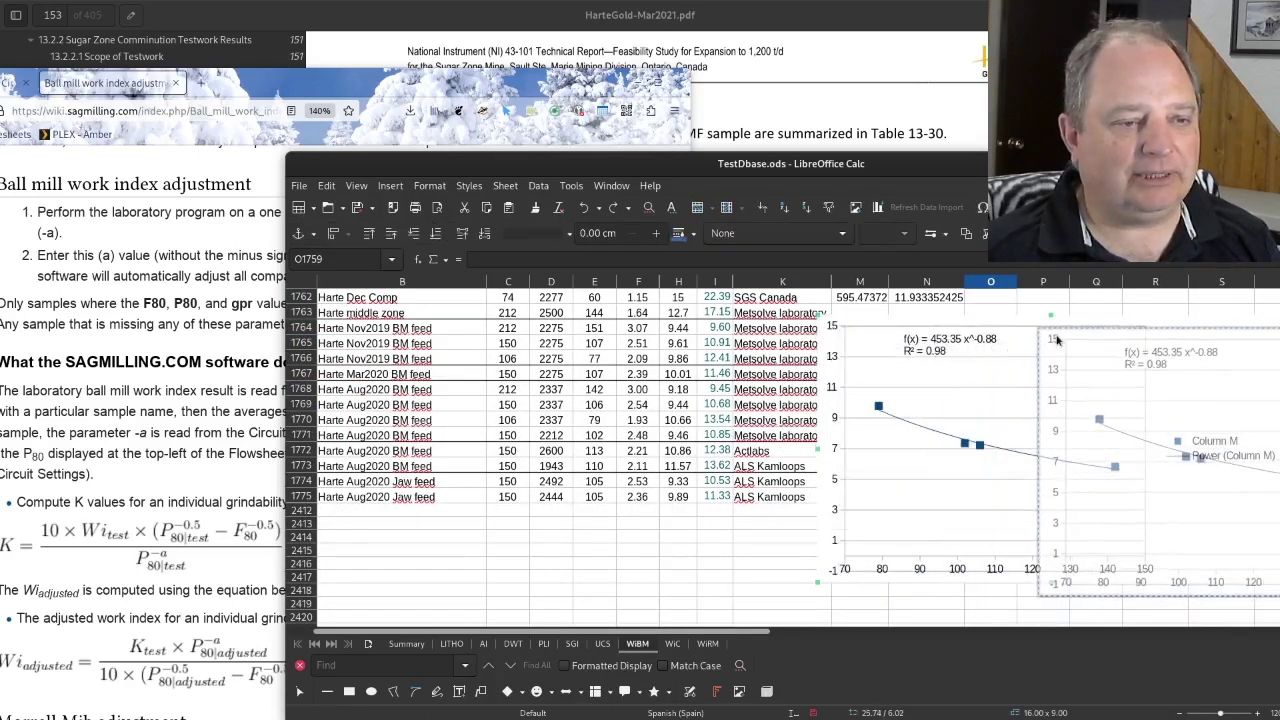
pyautogui.moveTo(836, 326)
pyautogui.mouseDown()
pyautogui.moveTo(402, 400)
pyautogui.moveTo(373, 393)
pyautogui.moveTo(348, 529)
pyautogui.mouseUp()
# Step: Move M1768:M1771 to O1768:O1771 and extend K and Adjusted Wi to row 1771 (9.07, 8.72, 9.13, 8.67)
pyautogui.scroll(2, 787, 407)
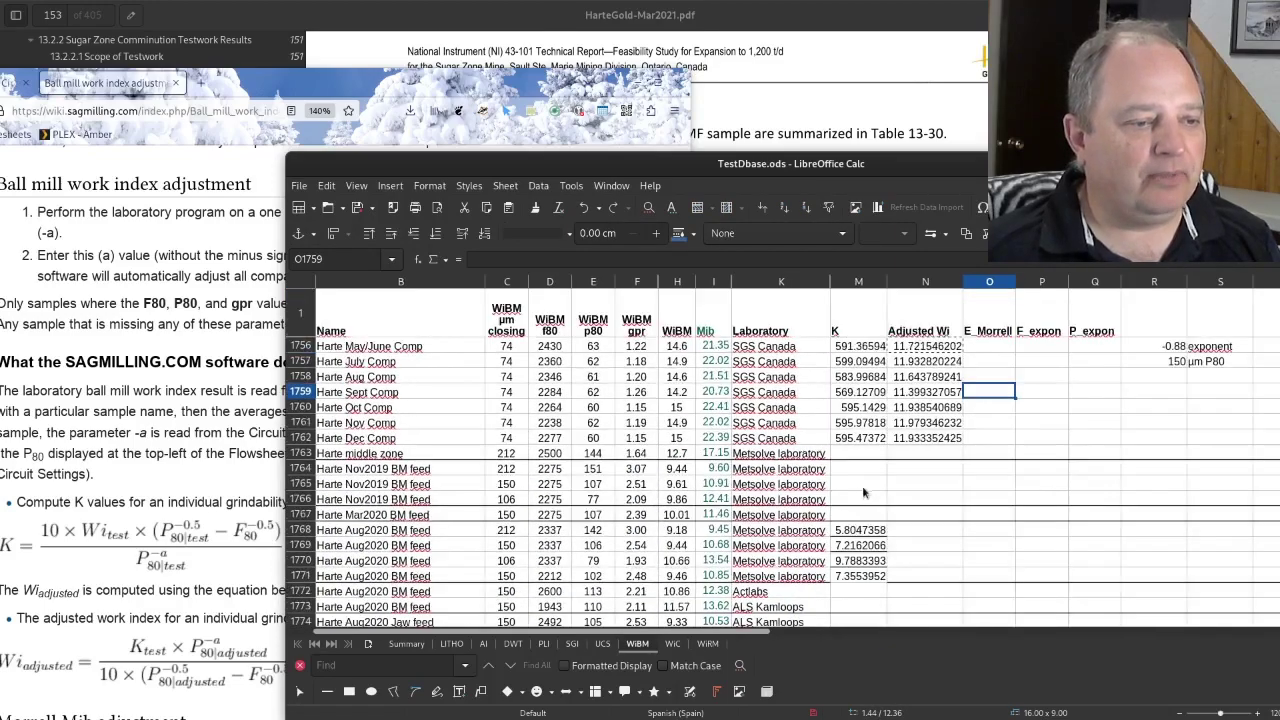
pyautogui.moveTo(858, 530); pyautogui.dragTo(988, 576)
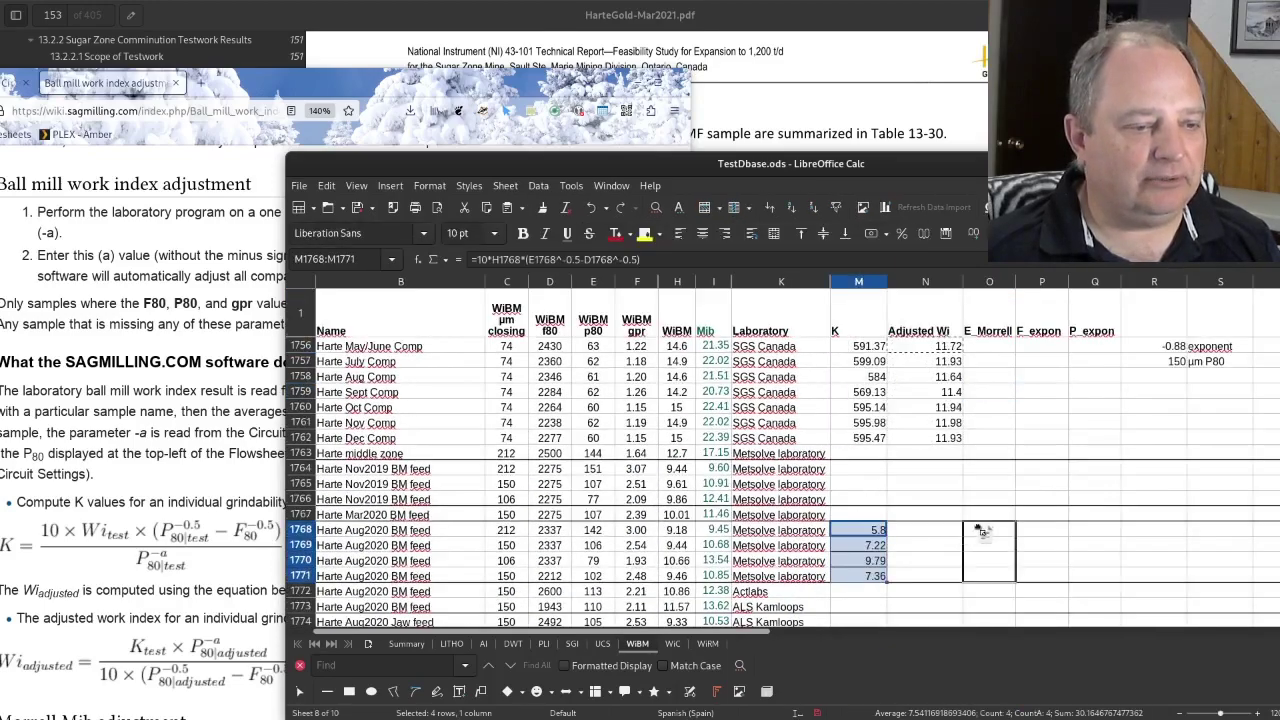
pyautogui.moveTo(866, 438); pyautogui.dragTo(963, 582)
pyautogui.click(868, 537)
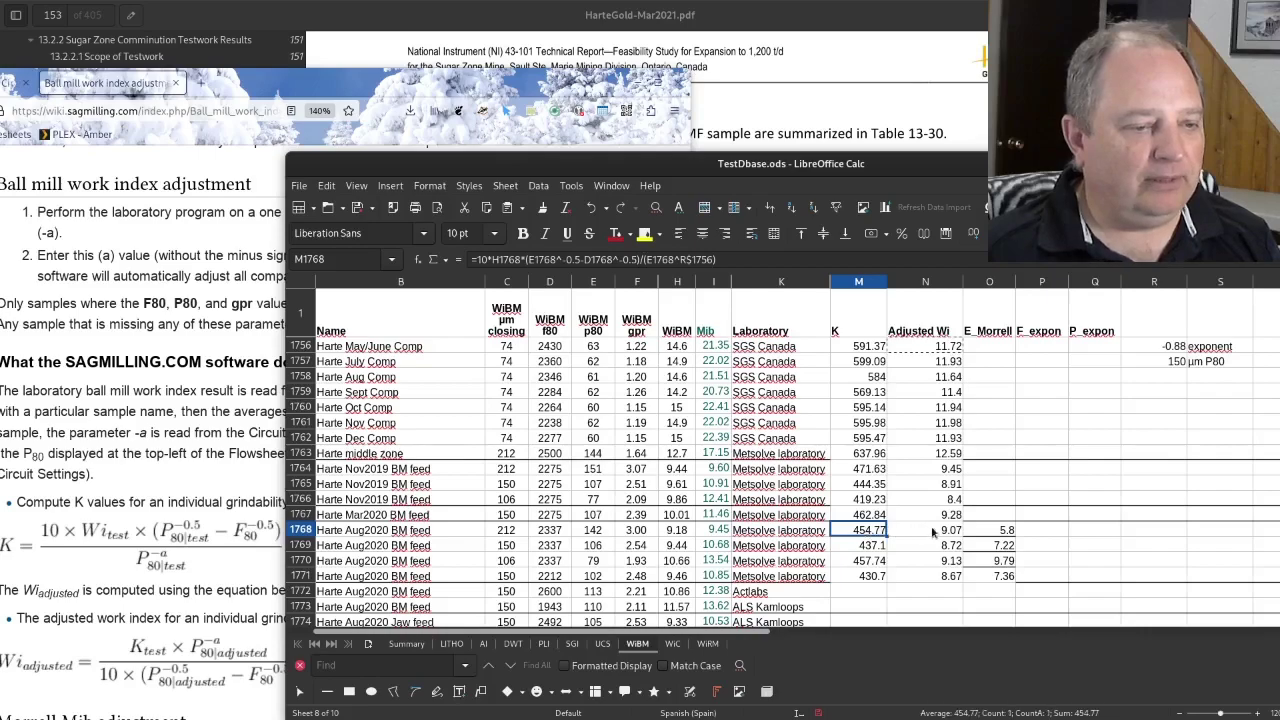
pyautogui.moveTo(925, 530); pyautogui.dragTo(946, 577)
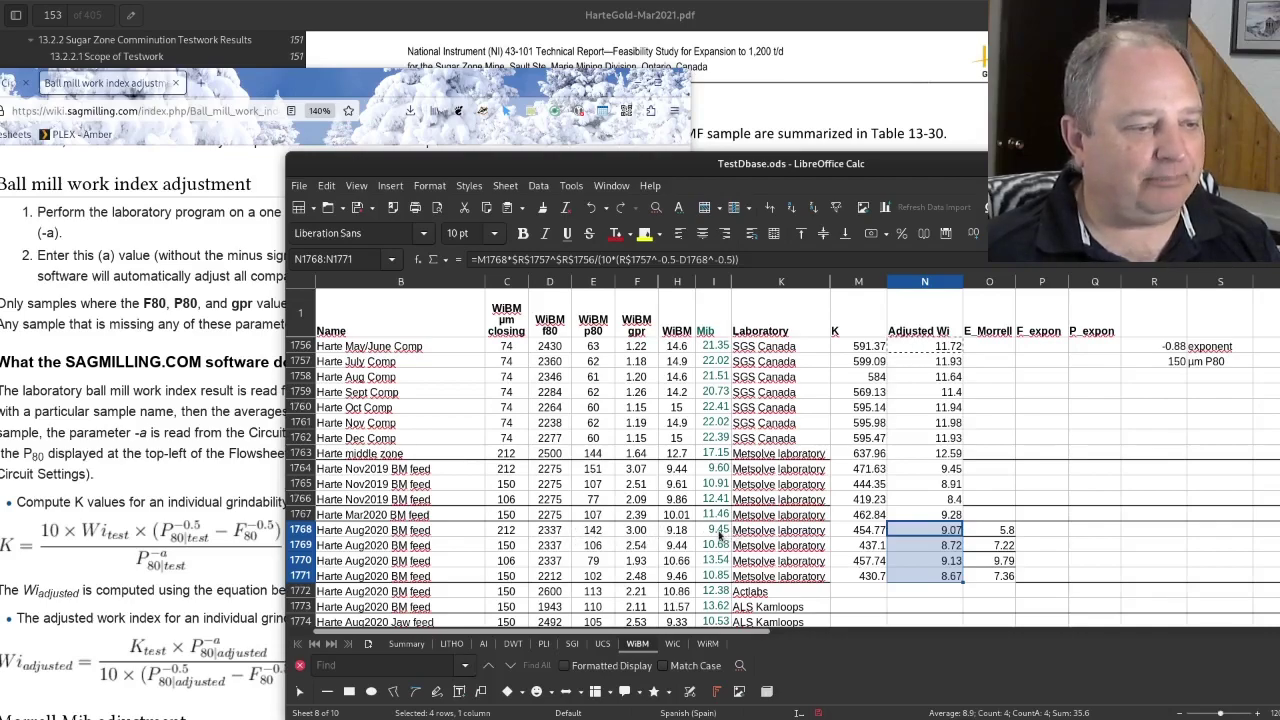
pyautogui.moveTo(717, 535); pyautogui.dragTo(590, 535)
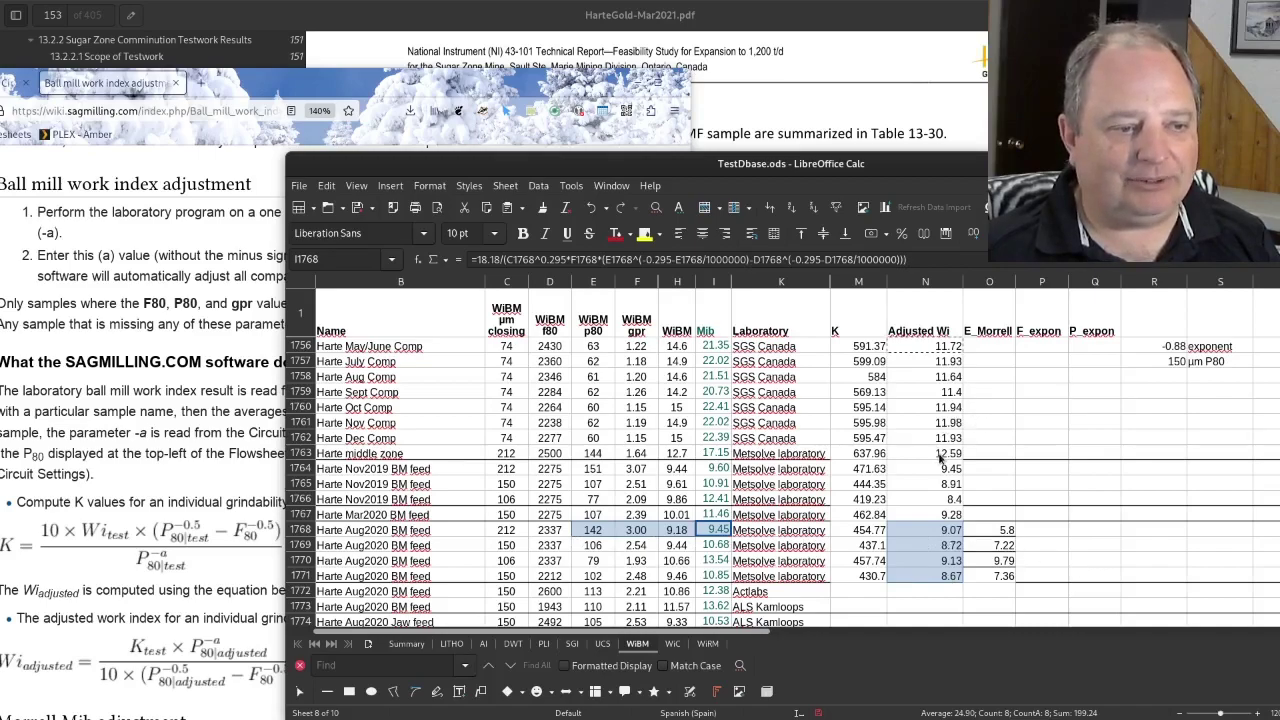
pyautogui.moveTo(940, 458); pyautogui.dragTo(945, 346)
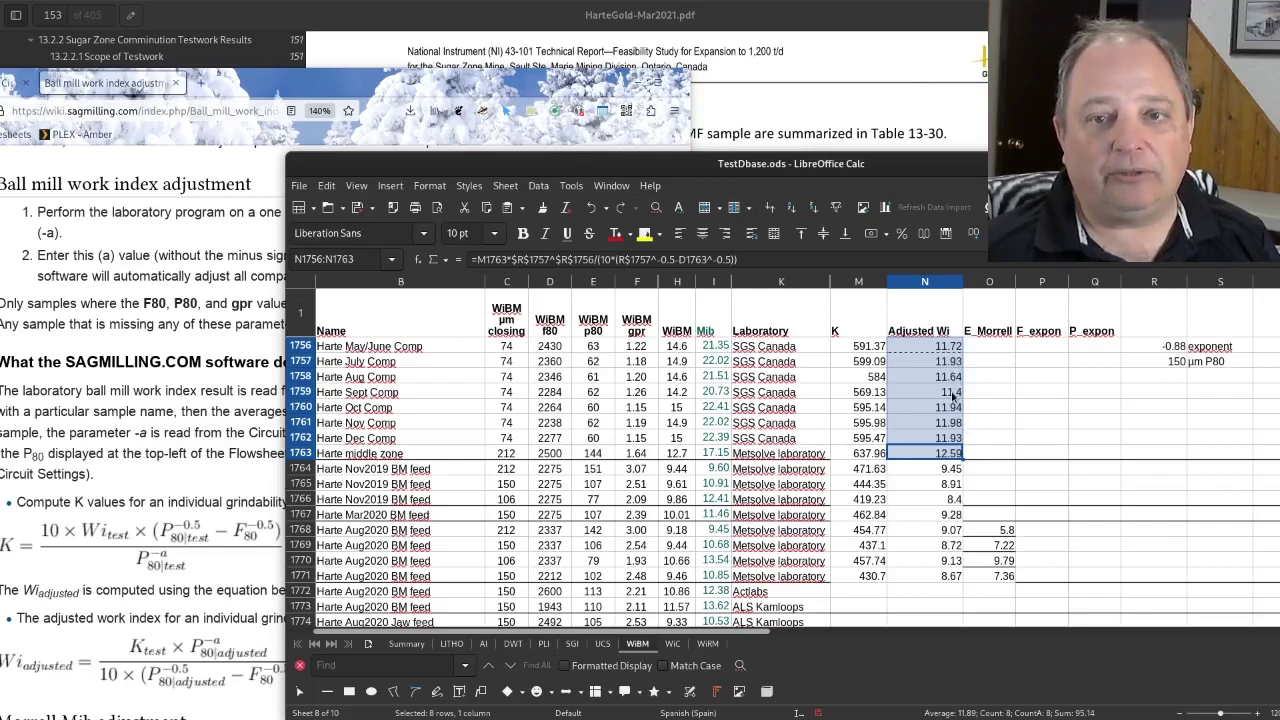
pyautogui.scroll(-10, 952, 397)
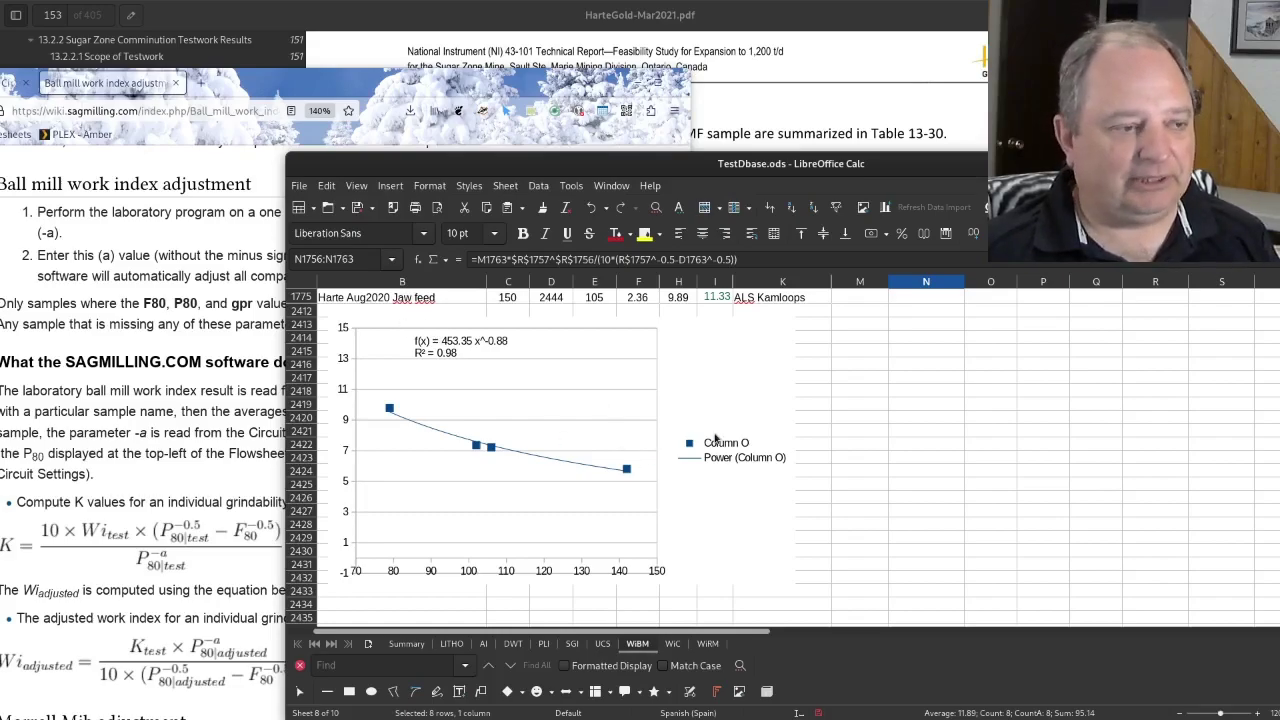
pyautogui.scroll(6, 733, 468)
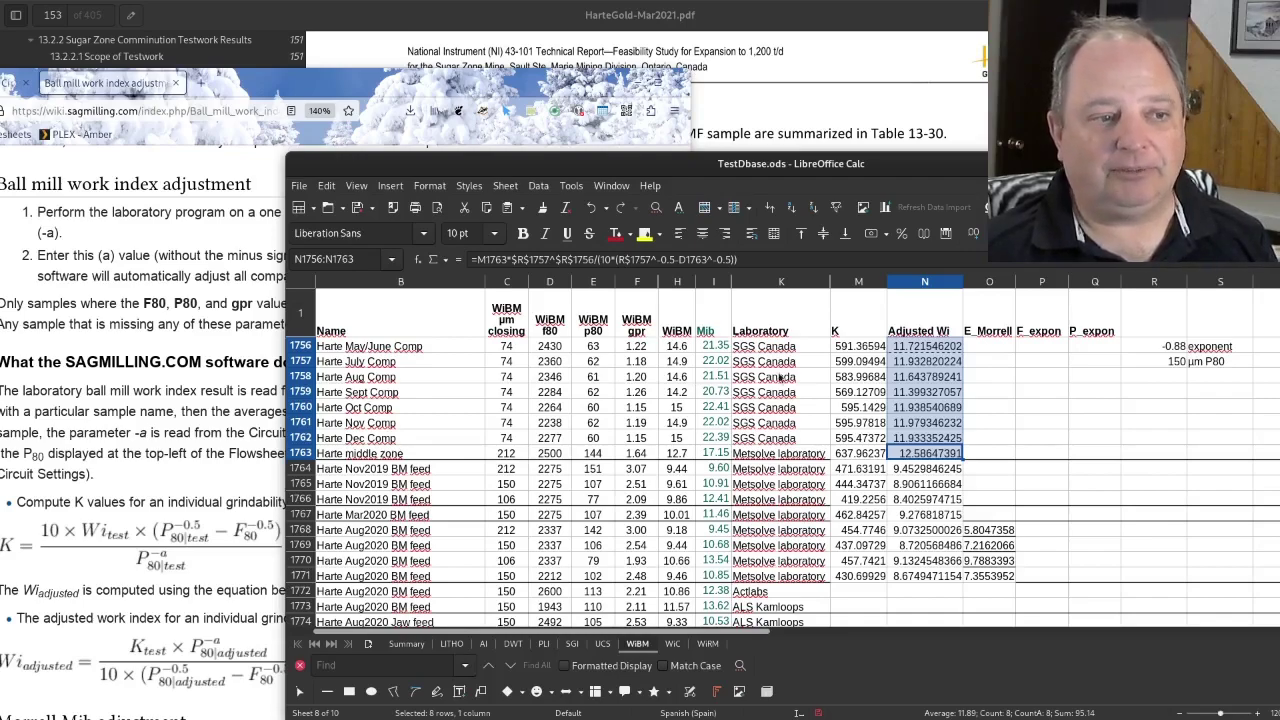
pyautogui.click(914, 350)
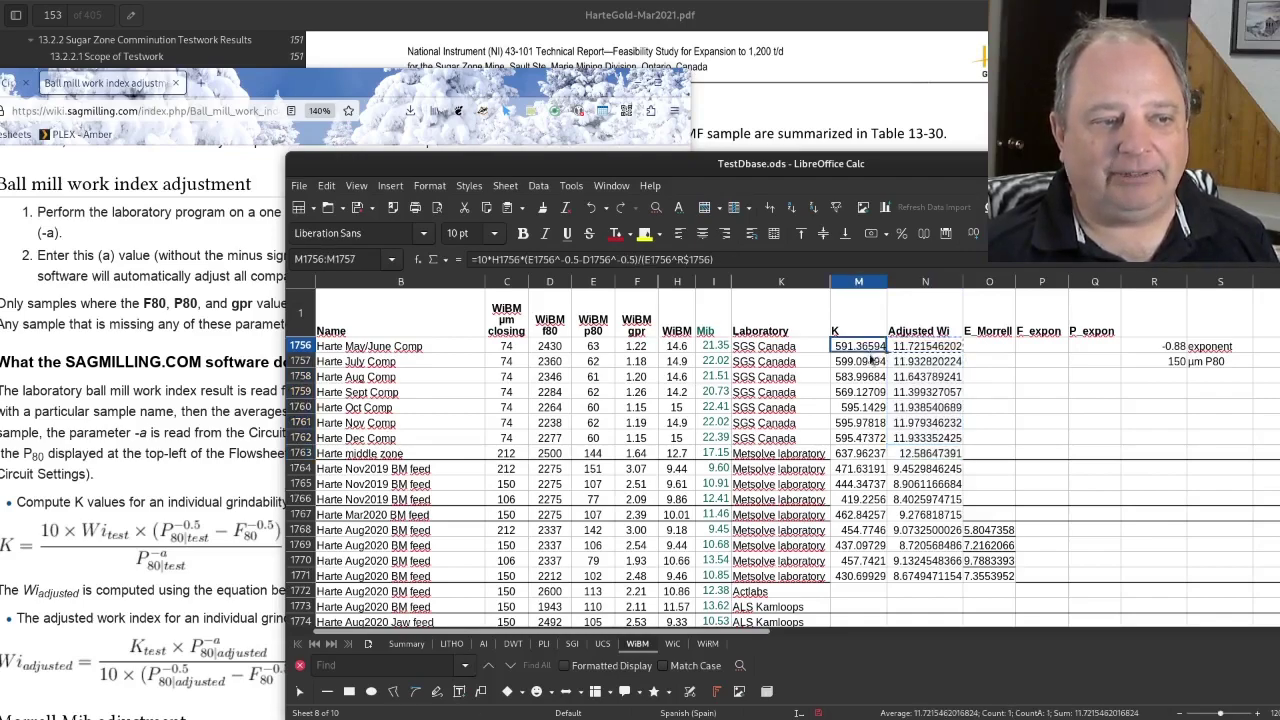
# Step: Format M1756:N1771 as numbers with two decimals, e.g. 591.37 and 11.72
pyautogui.moveTo(872, 357); pyautogui.dragTo(925, 576)
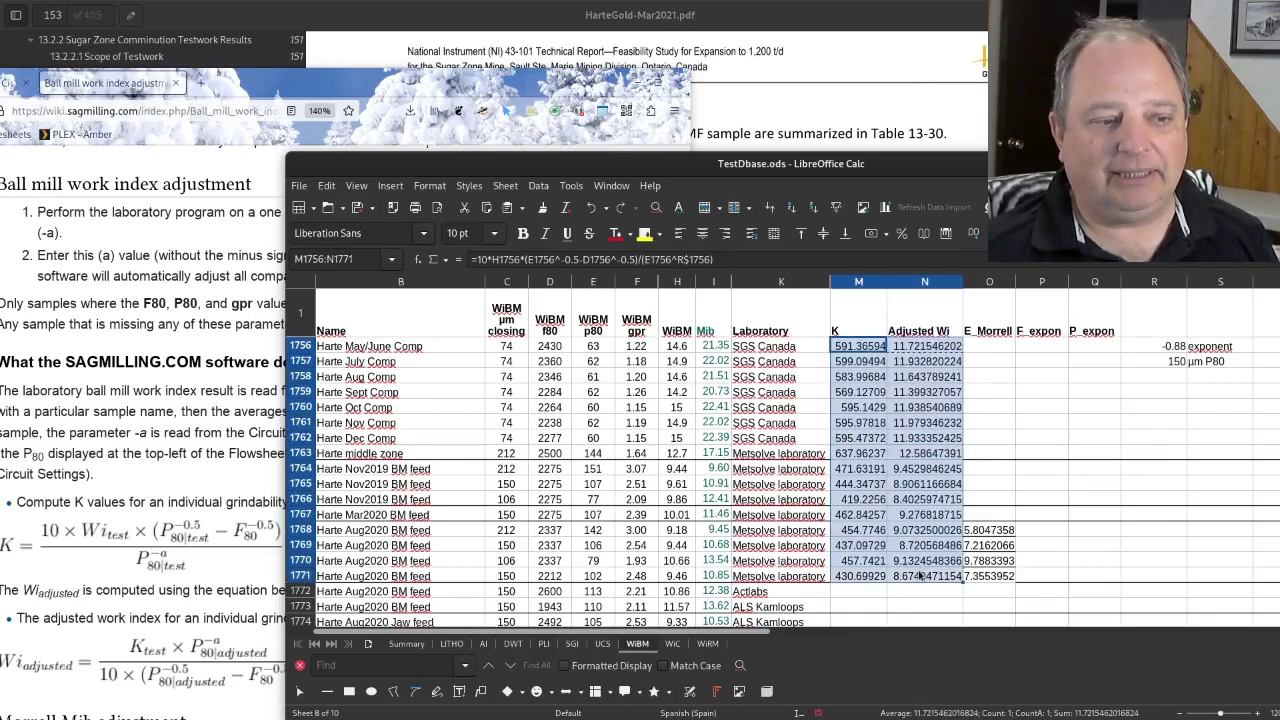
pyautogui.click(924, 233)
pyautogui.click(925, 392)
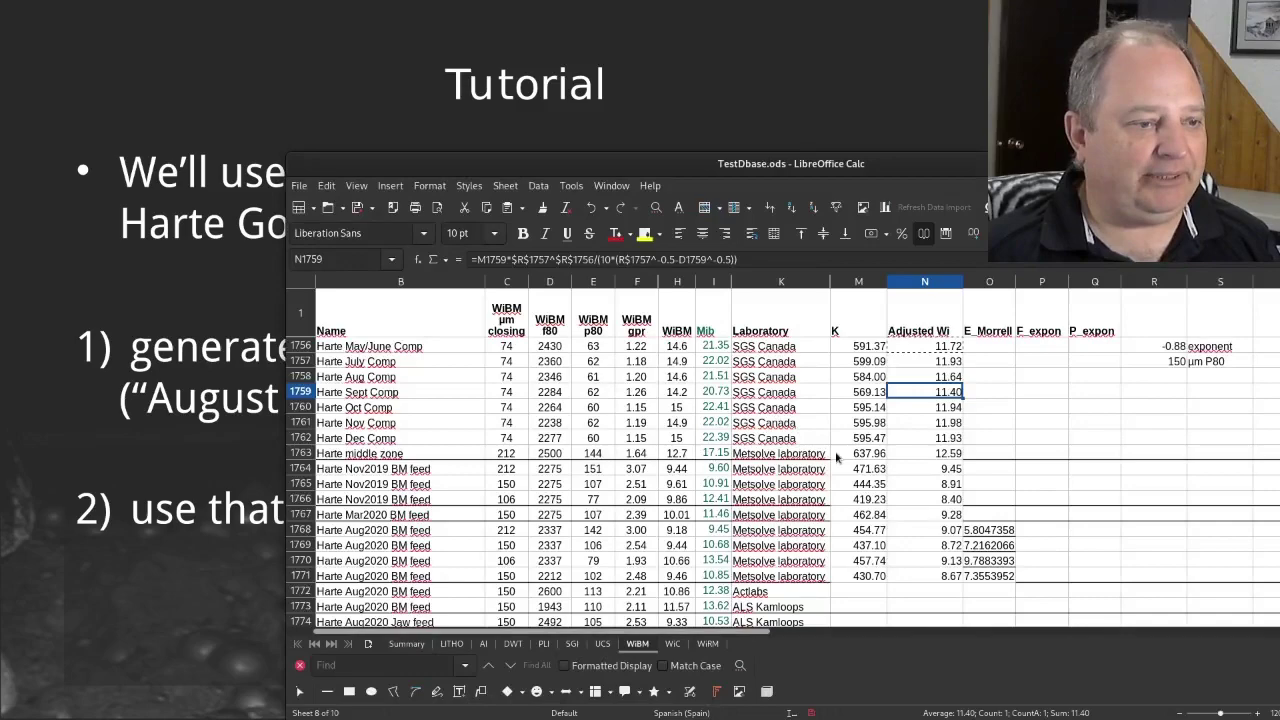
# Step: Select P1756 and scroll the Firefox wiki to the Morrell Mib adjustment equations
pyautogui.click(980, 347)
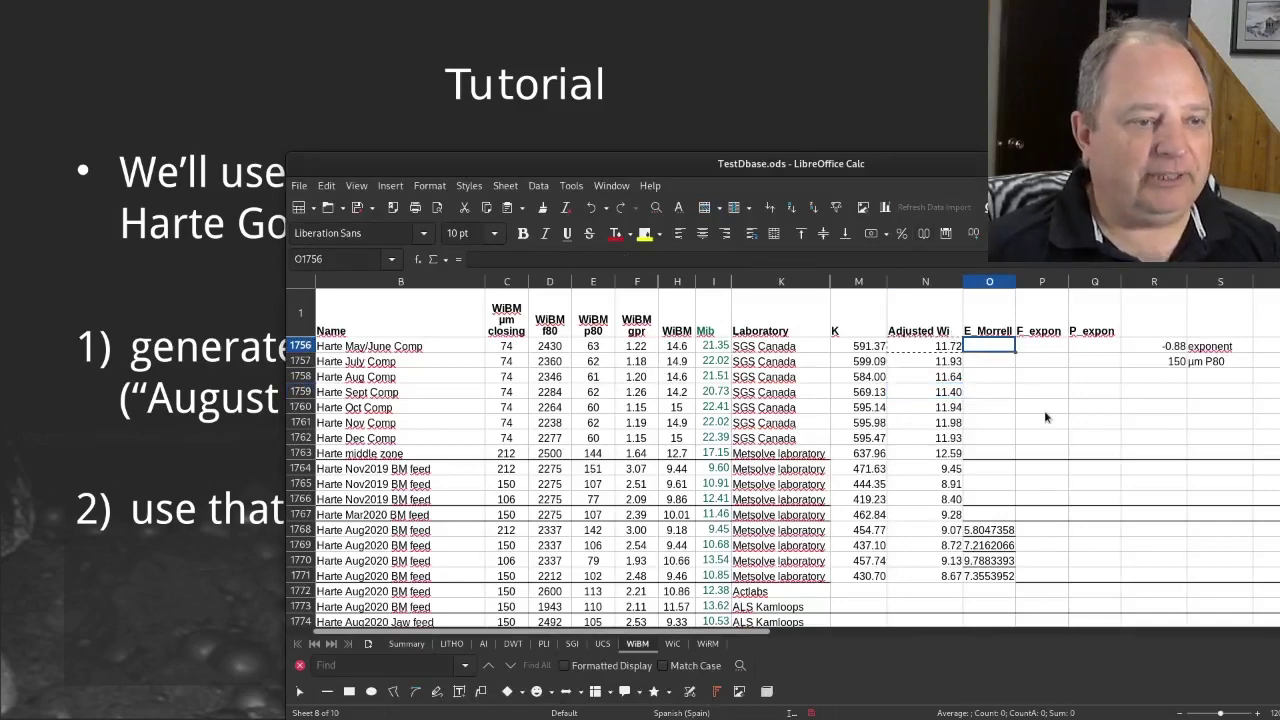
pyautogui.press('Right')
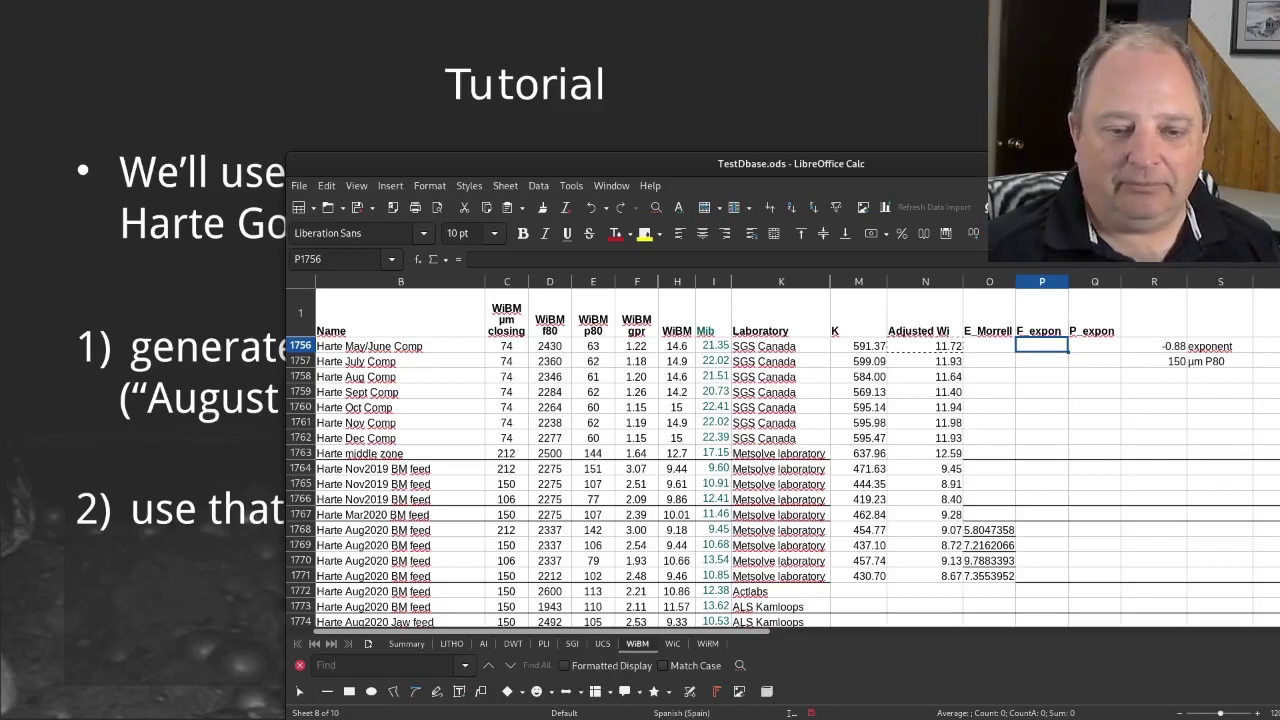
pyautogui.hotkey('alt', 'Tab')
pyautogui.scroll(-5, 490, 374)
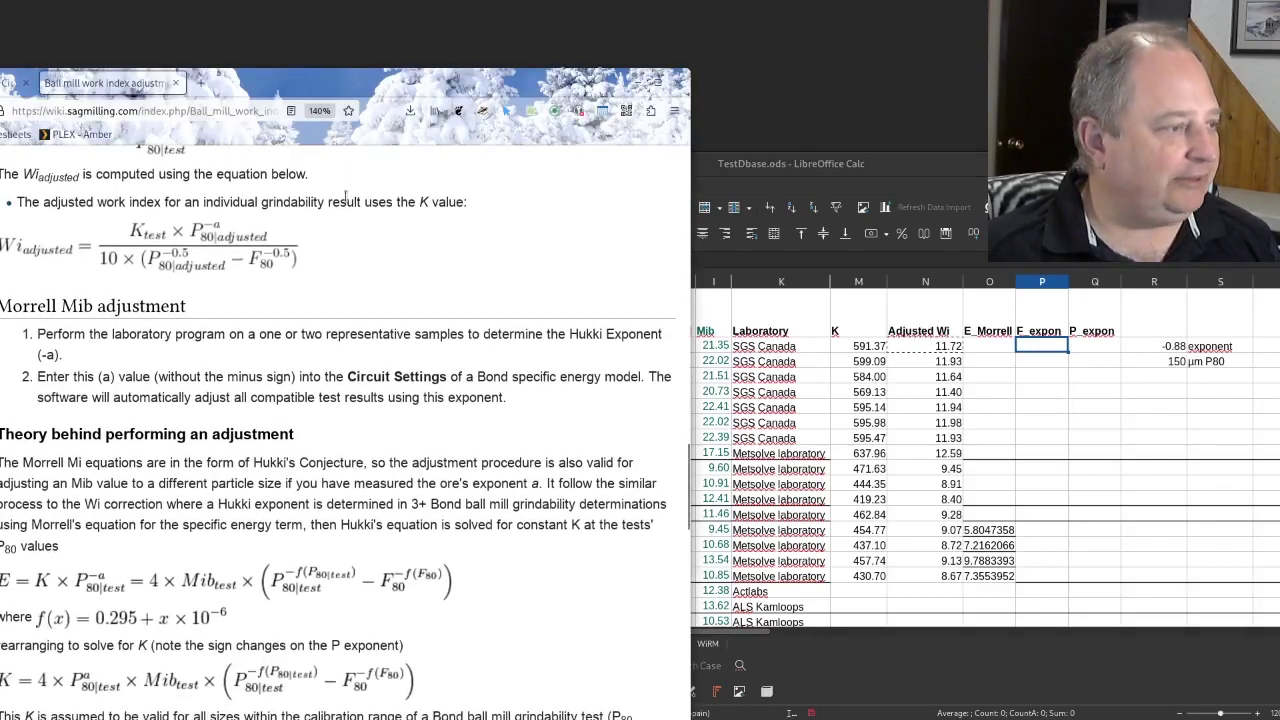
pyautogui.moveTo(276, 80); pyautogui.dragTo(304, 74)
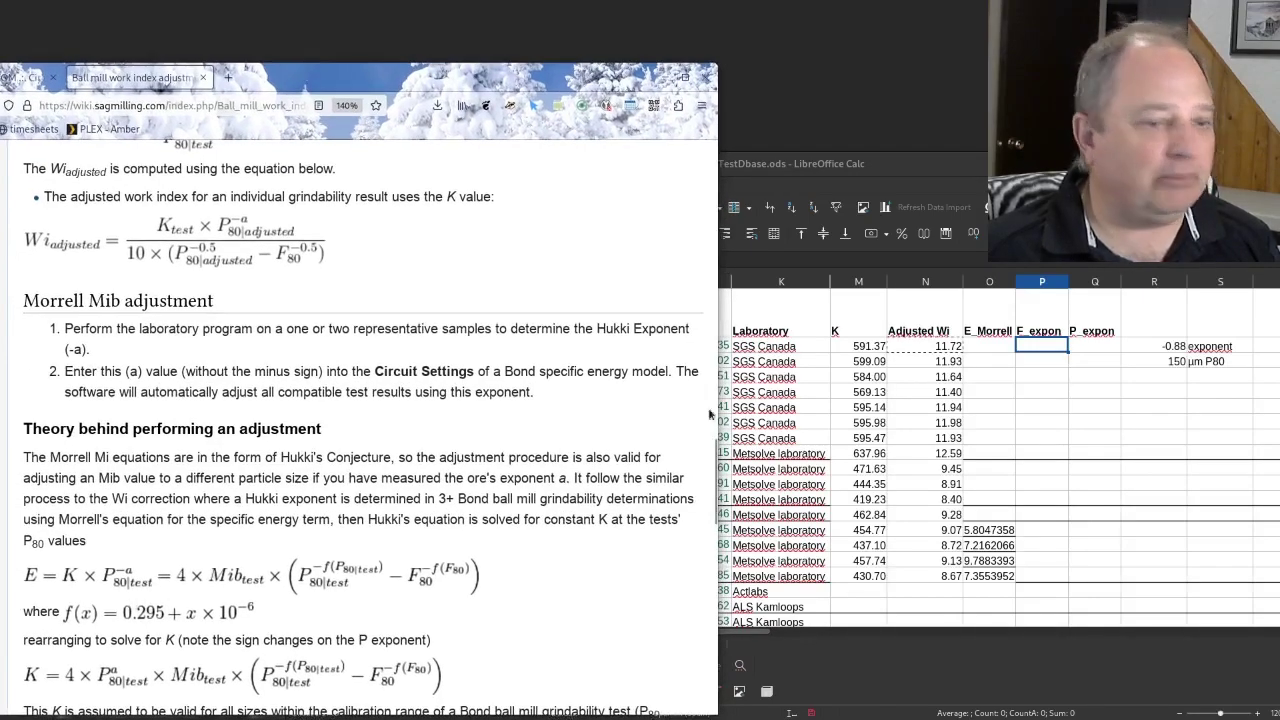
# Step: Bring the Calc window back to front and shift it upward beside the wiki
pyautogui.click(1037, 350)
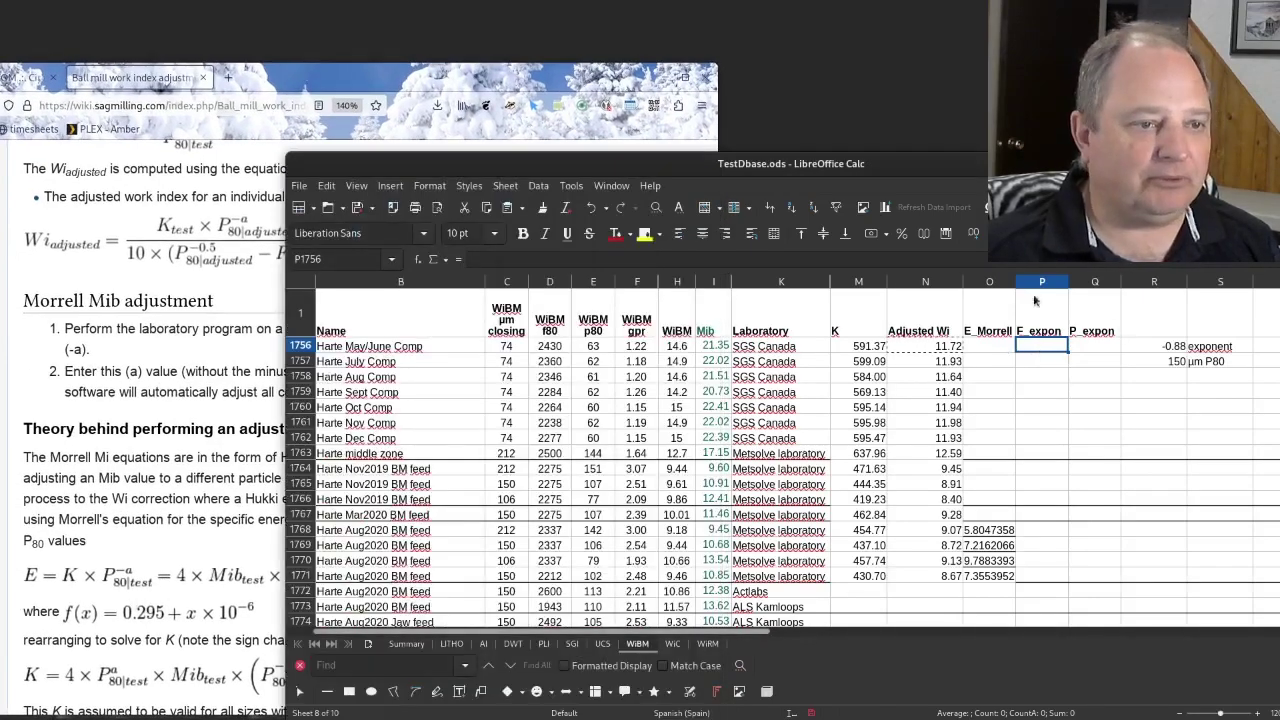
pyautogui.moveTo(700, 163); pyautogui.dragTo(706, 110)
pyautogui.moveTo(1037, 298); pyautogui.dragTo(1036, 289)
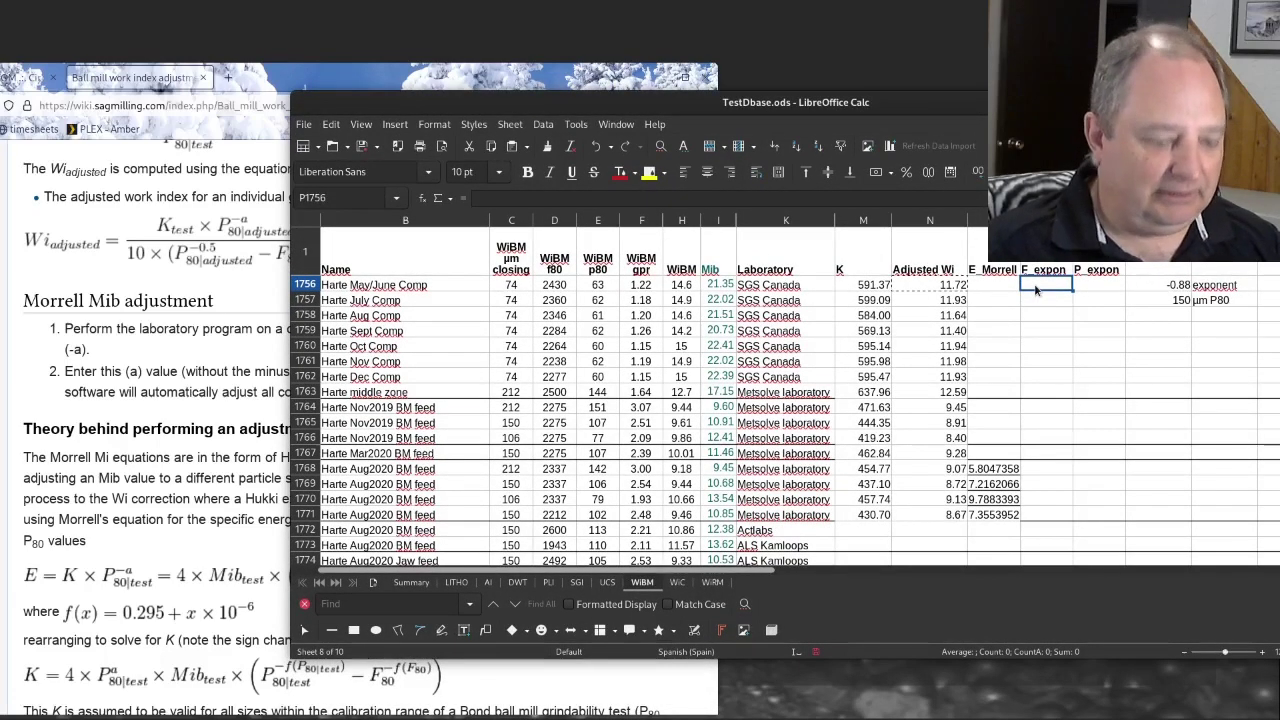
# Step: Enter =0.295+D1756*10^-6 as the F_expon formula in P1756
pyautogui.write('=')
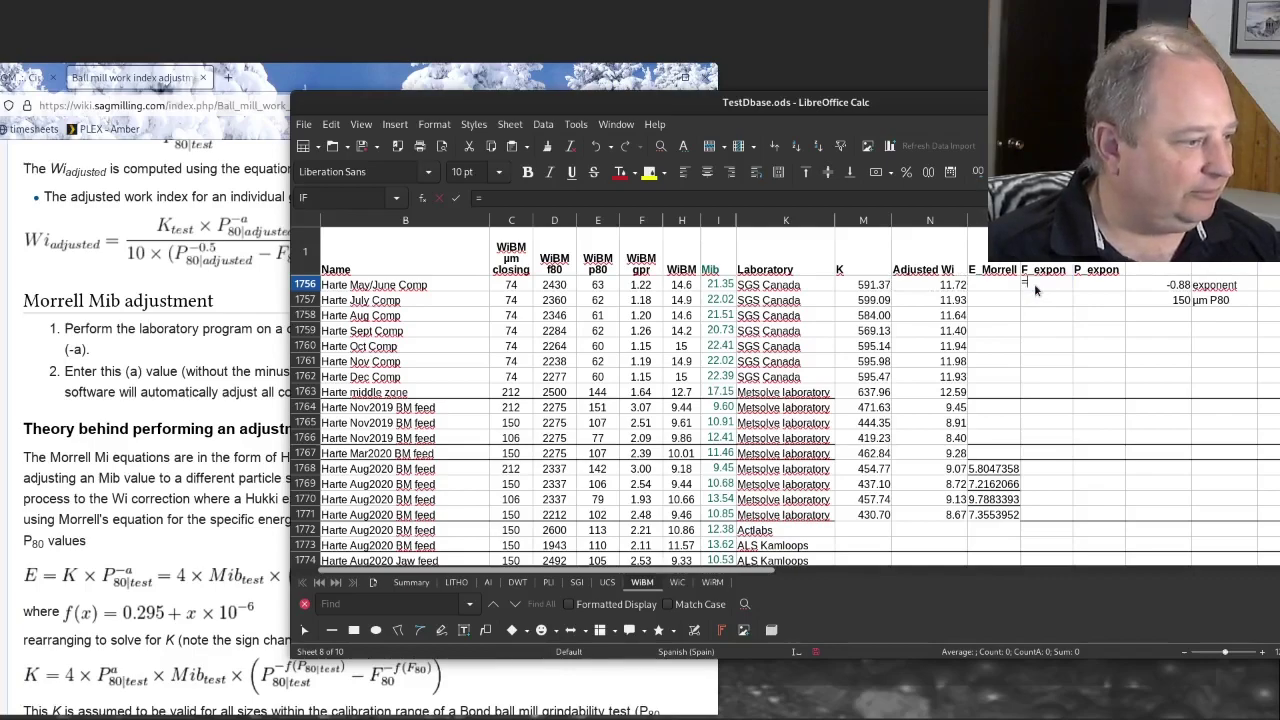
pyautogui.write('0.295+')
pyautogui.press('Left')
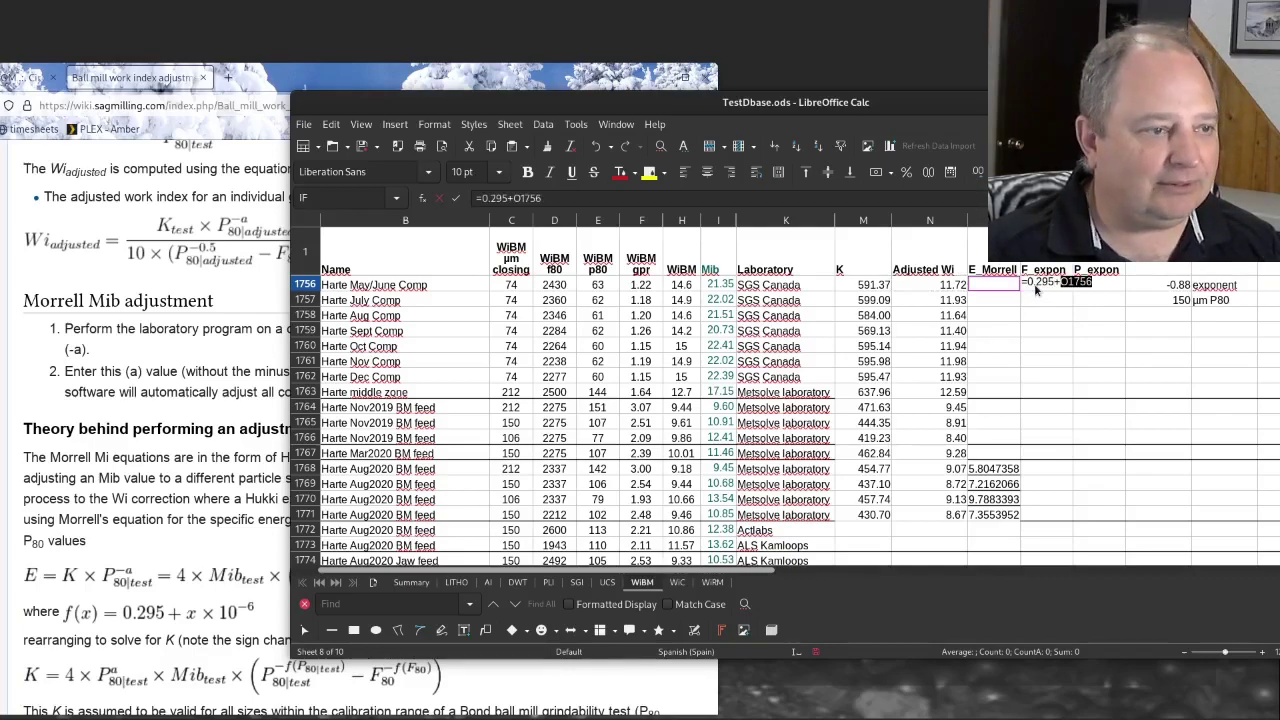
pyautogui.press('Left')
pyautogui.press('Left')
pyautogui.press('Left')
pyautogui.press('Left')
pyautogui.press('Left')
pyautogui.press('Left')
pyautogui.press('Left')
pyautogui.press('Left')
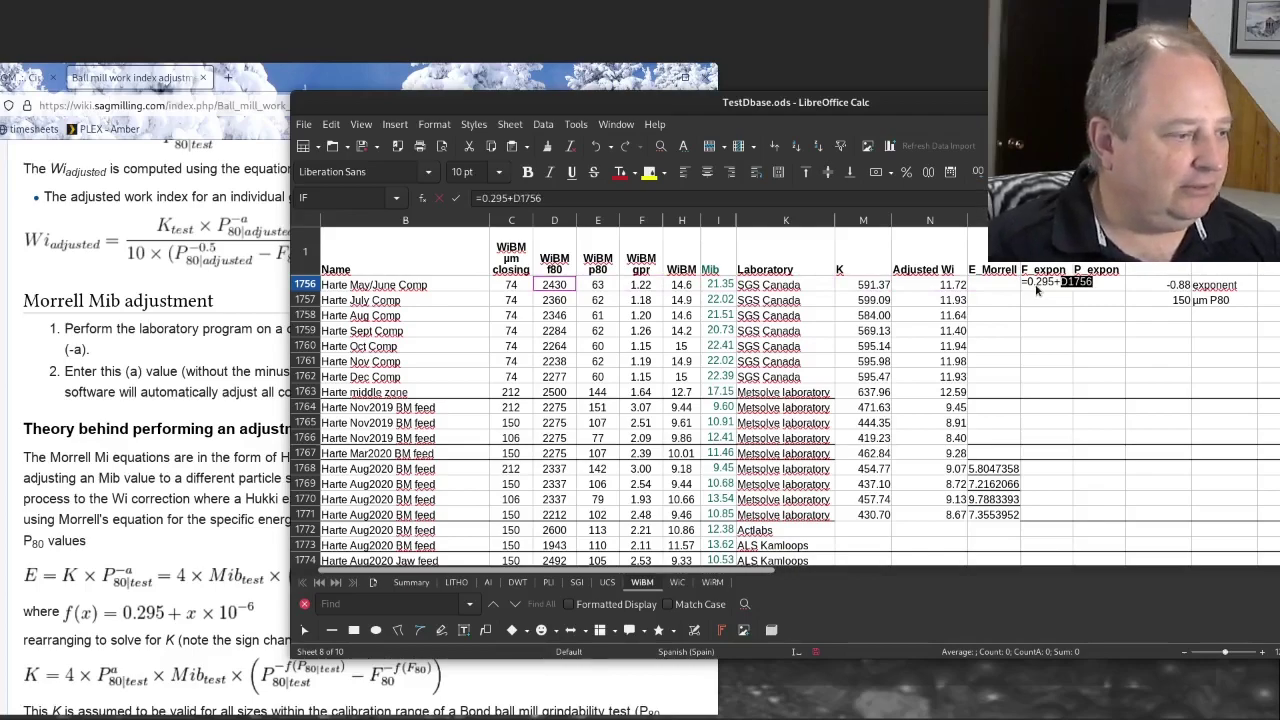
pyautogui.write('*10^-=')
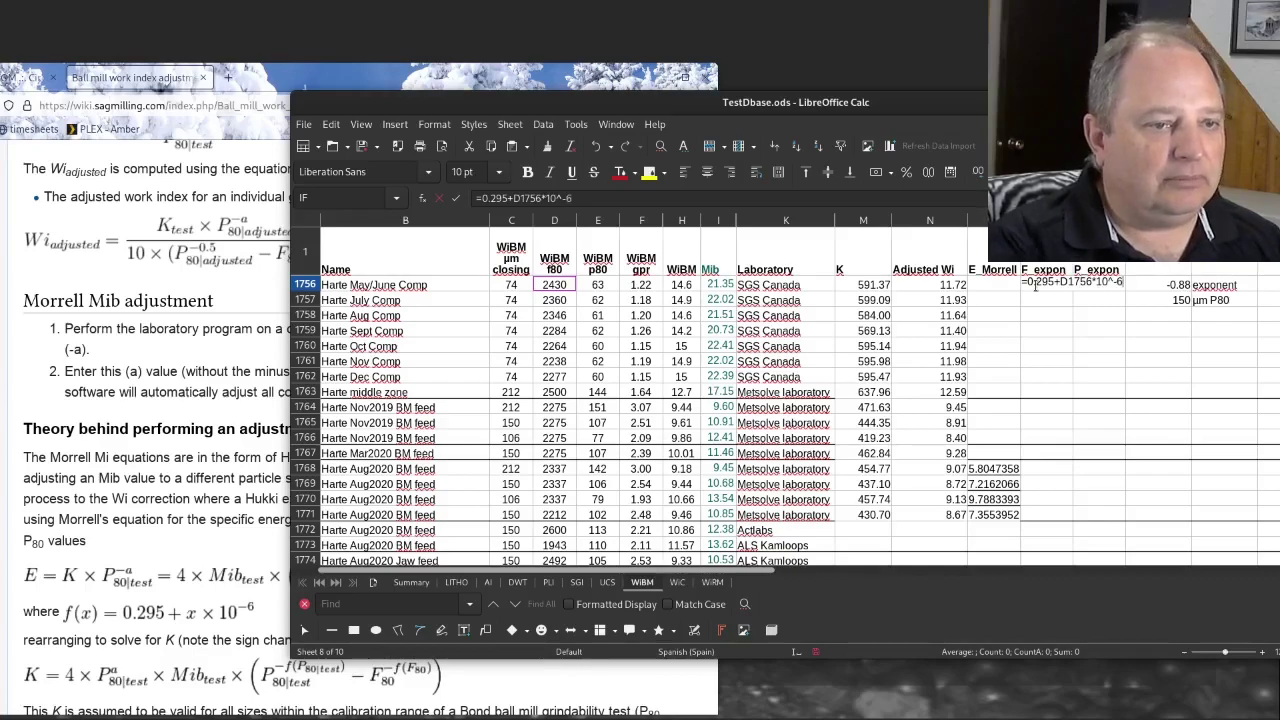
pyautogui.press('BackSpace')
pyautogui.write('6')
pyautogui.press('Return')
# Step: Copy the exponent formula into P_expon Q1756 and move the loose 5.8–7.36 values out of E_Morrell
pyautogui.press('Up')
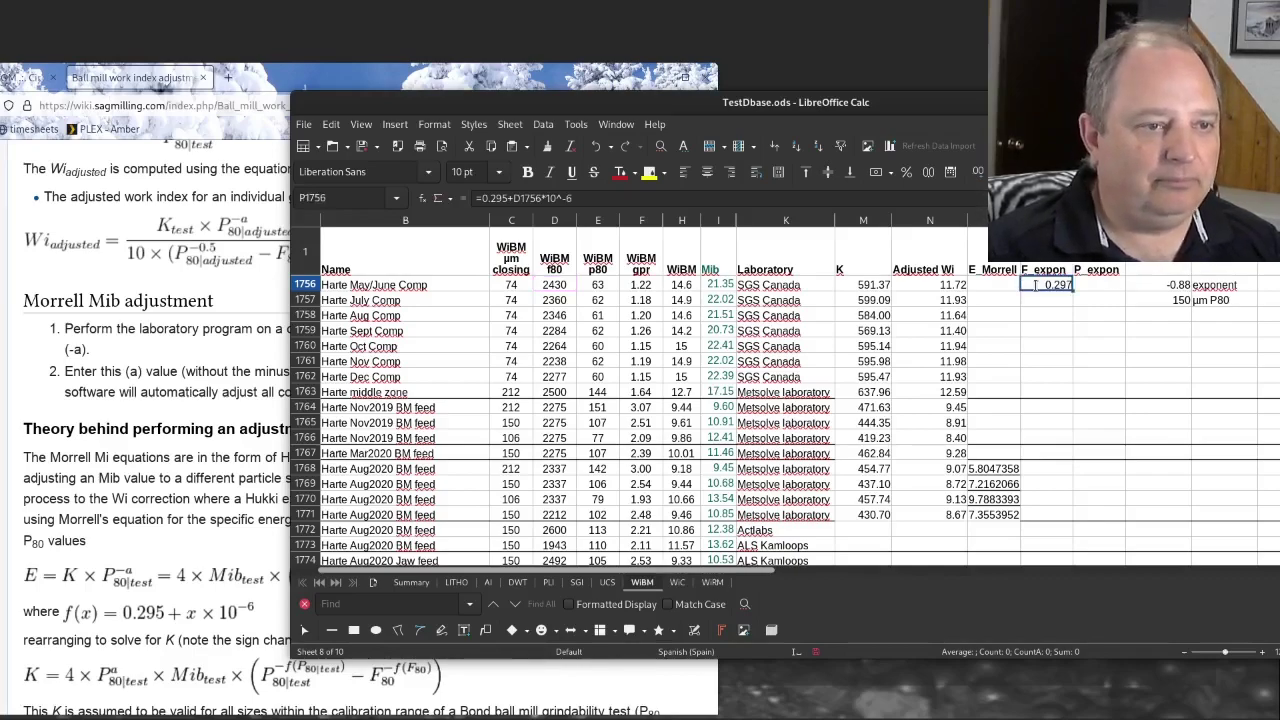
pyautogui.hotkey('ctrl', 'c')
pyautogui.press('Right')
pyautogui.hotkey('ctrl', 'v')
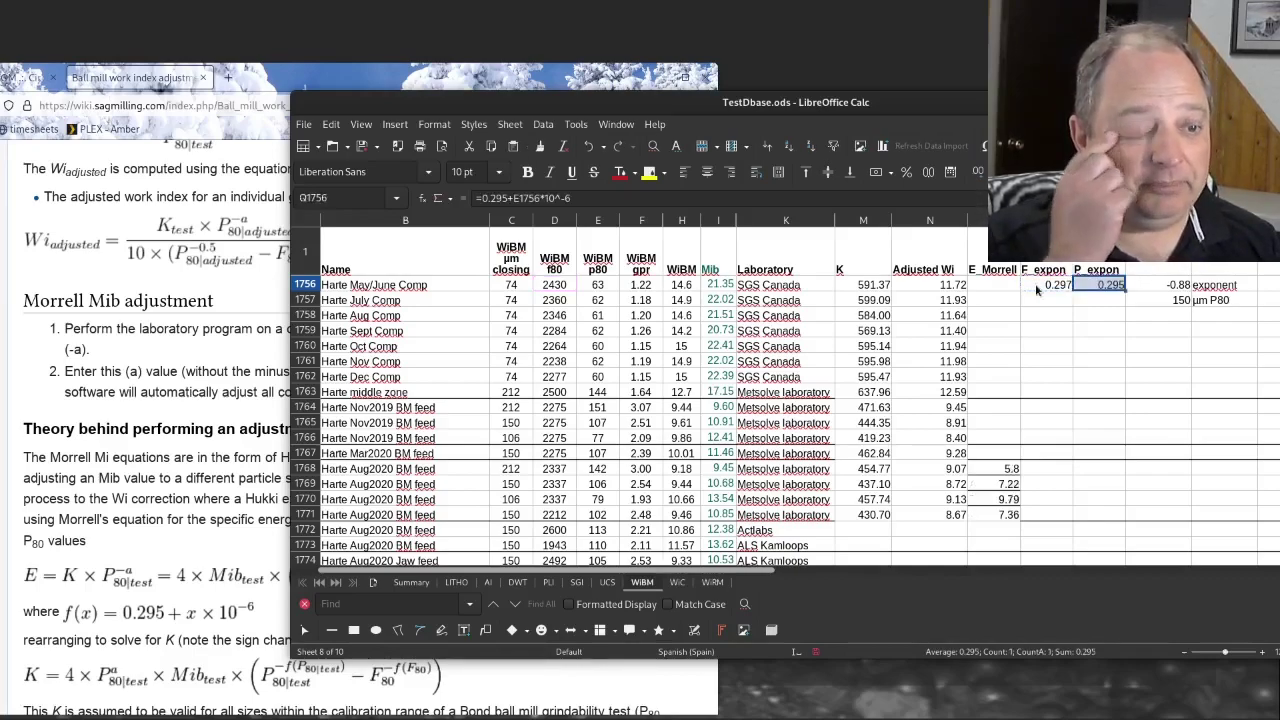
pyautogui.moveTo(1000, 468); pyautogui.dragTo(1160, 482)
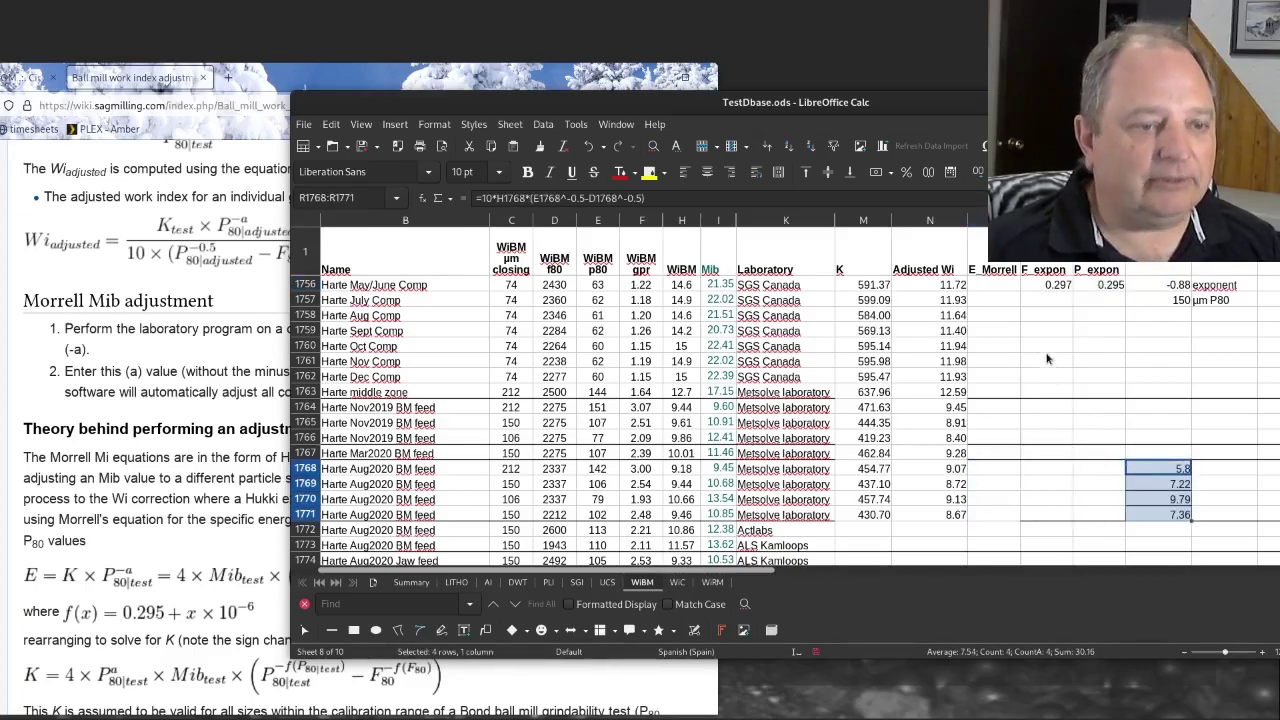
# Step: Drop the loose values in their new column and enter the O1756 E_Morrell formula from I1756, E1756, Q1756, D1756, P1756
pyautogui.click(1050, 286)
pyautogui.press('Left')
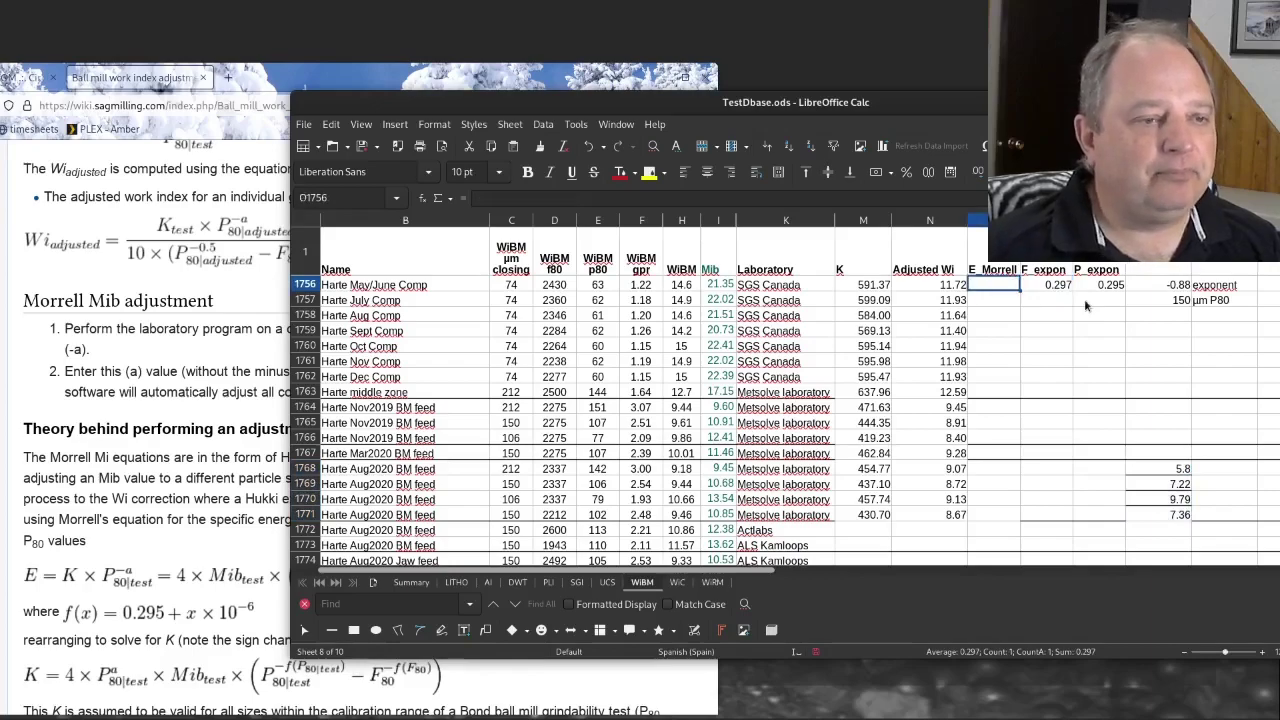
pyautogui.write('=')
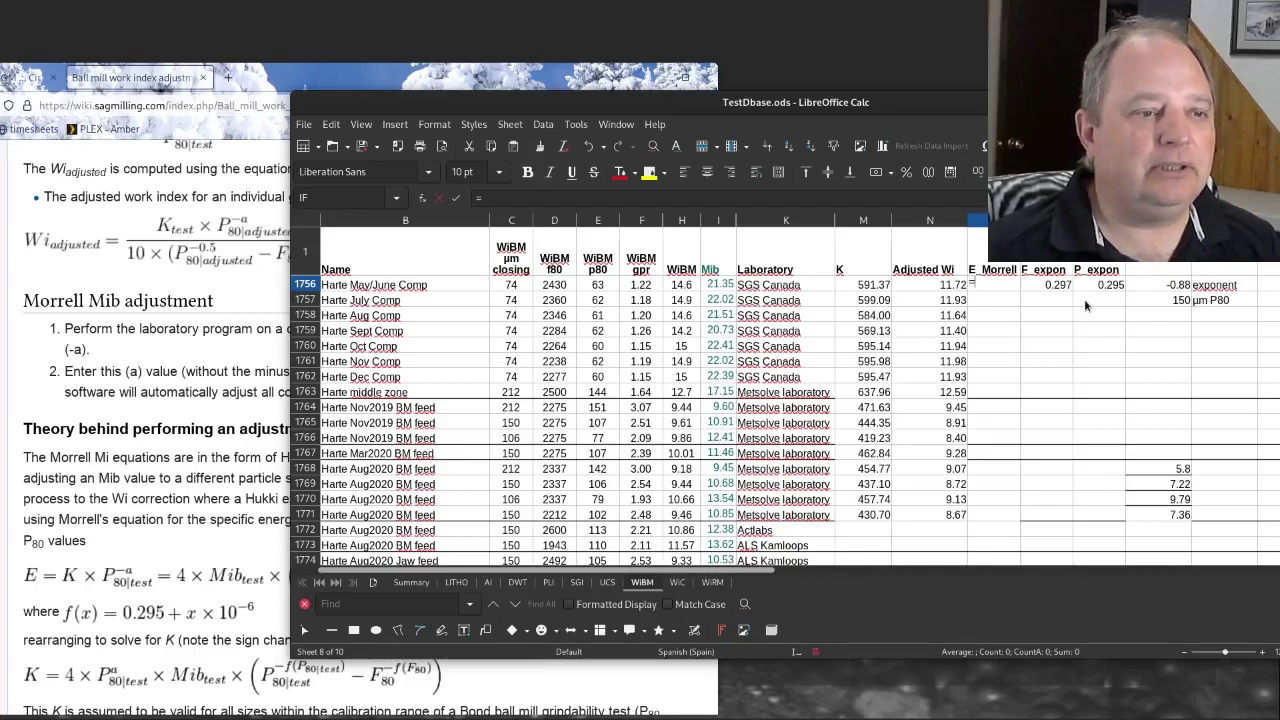
pyautogui.write('4*')
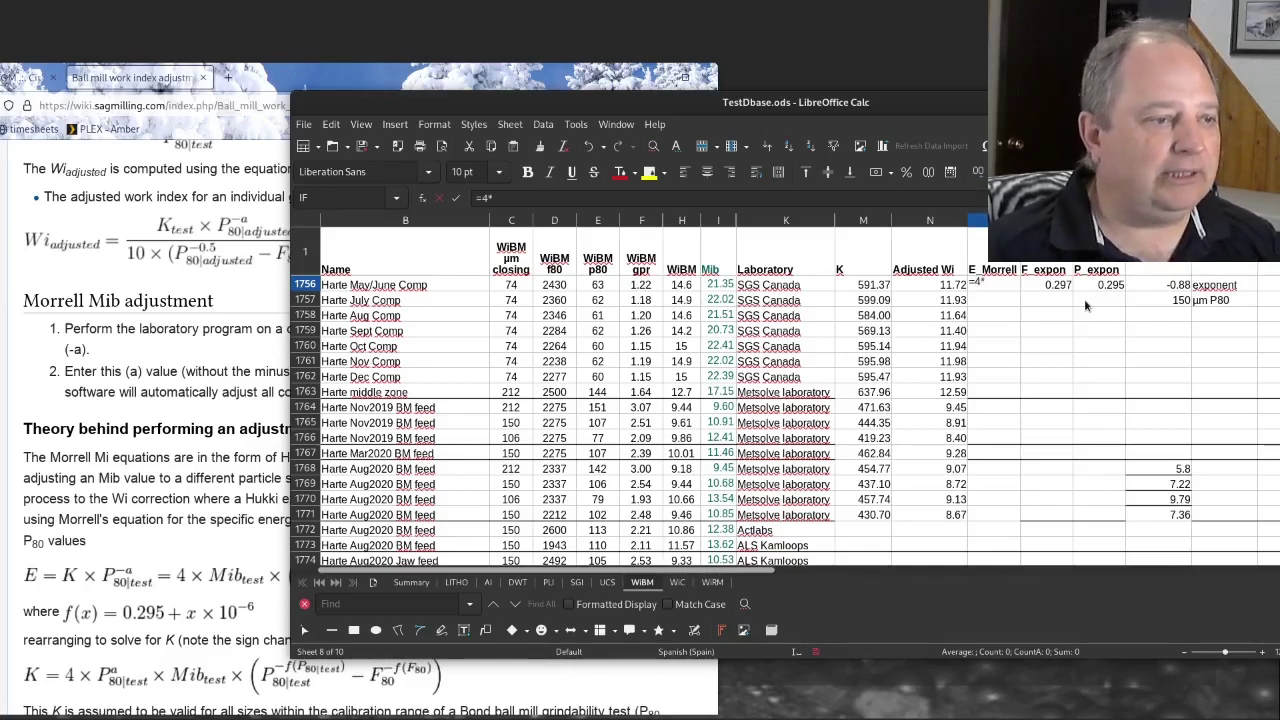
pyautogui.click(718, 285)
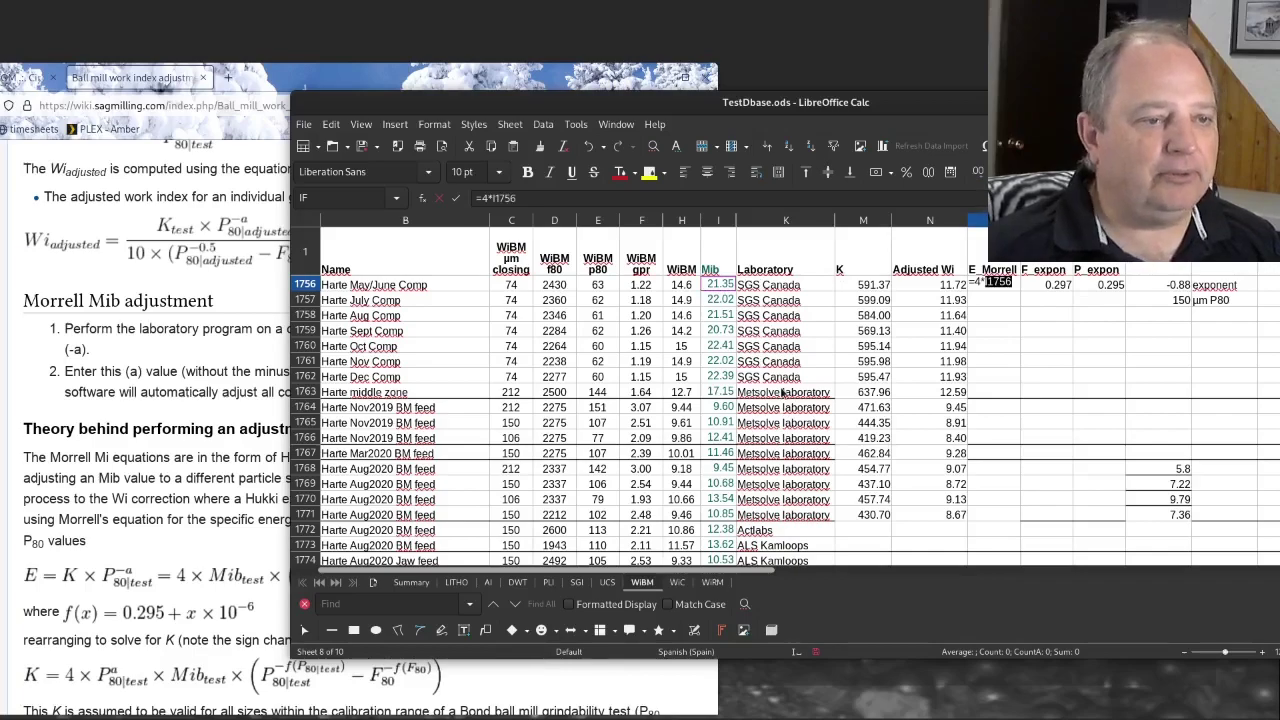
pyautogui.write('*')
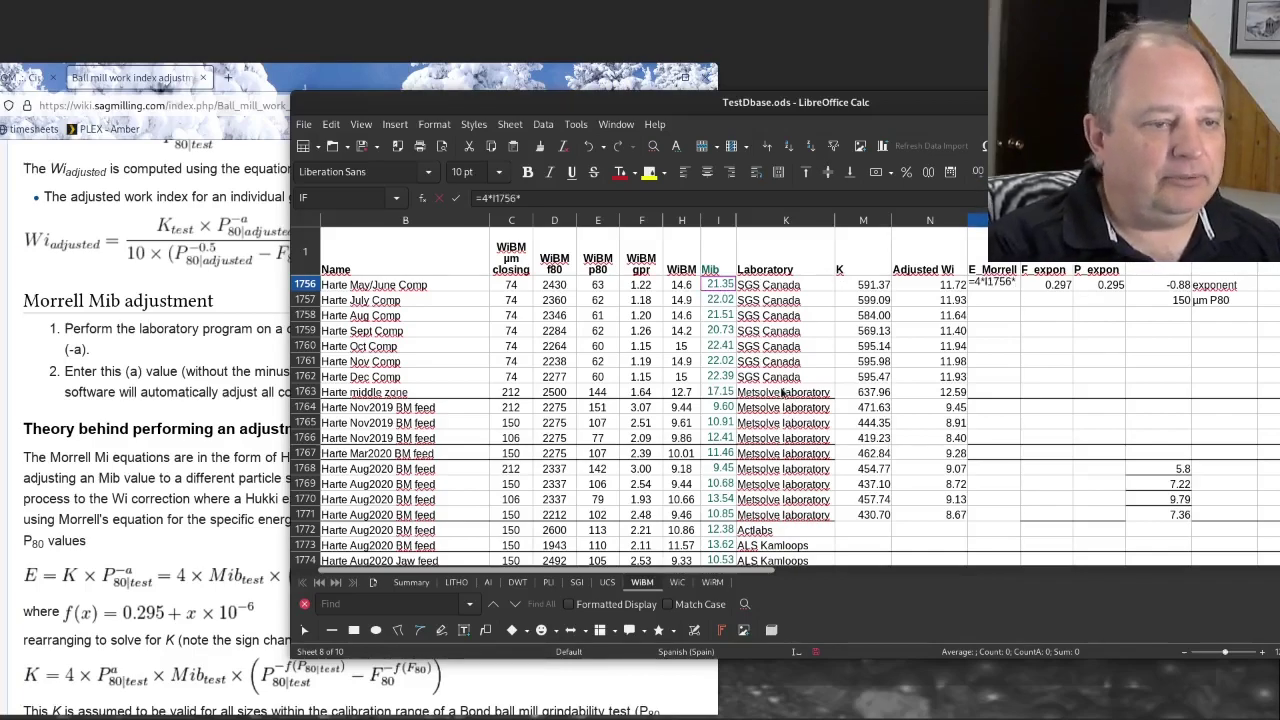
pyautogui.write('(')
pyautogui.click(597, 284)
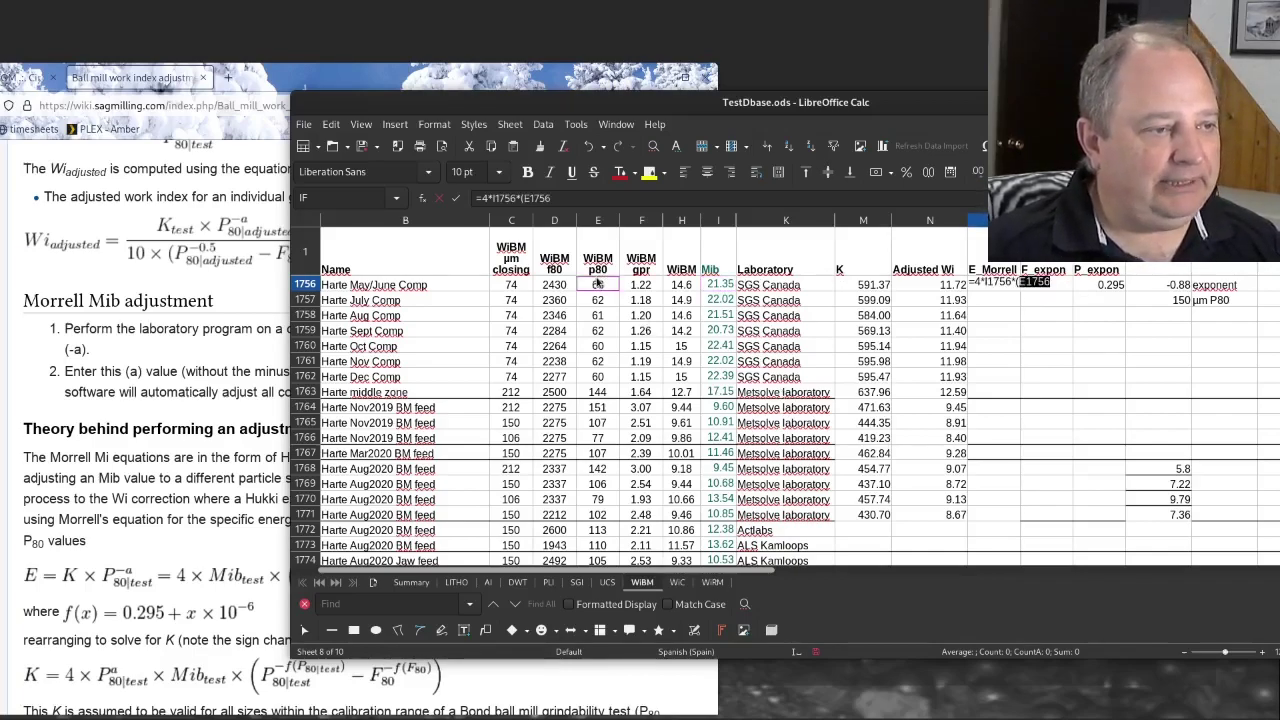
pyautogui.write('^')
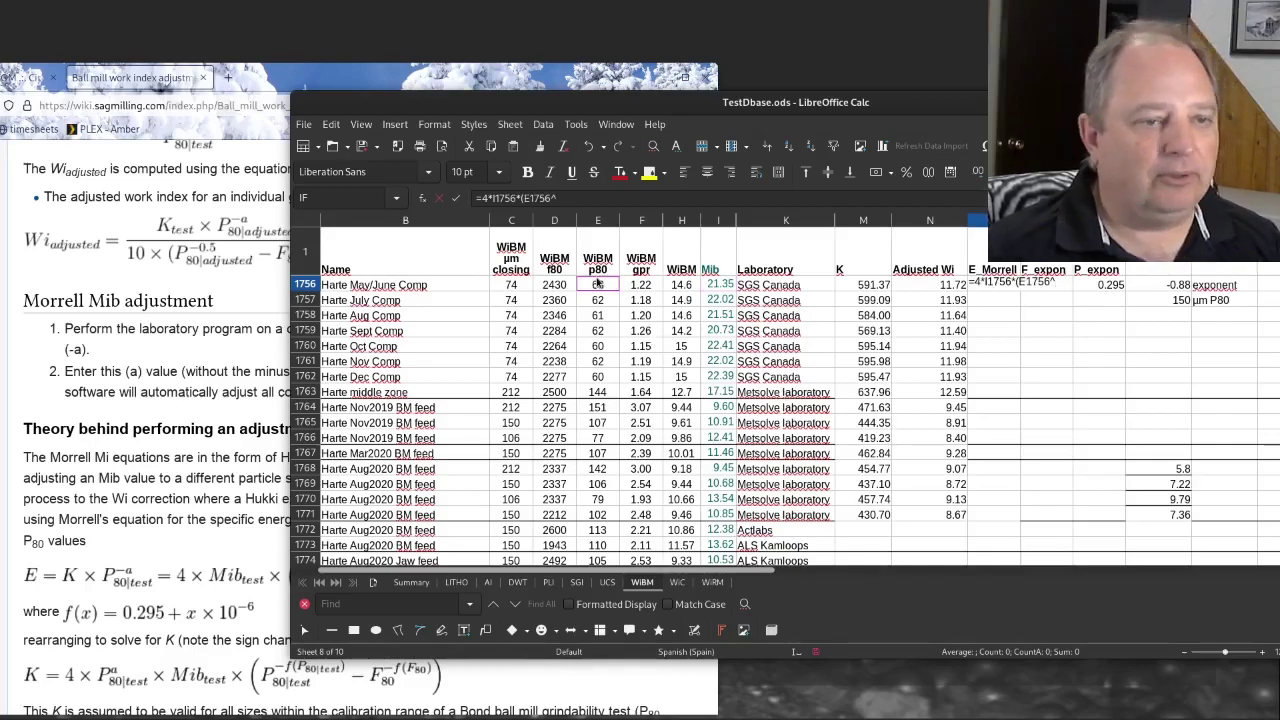
pyautogui.click(1103, 285)
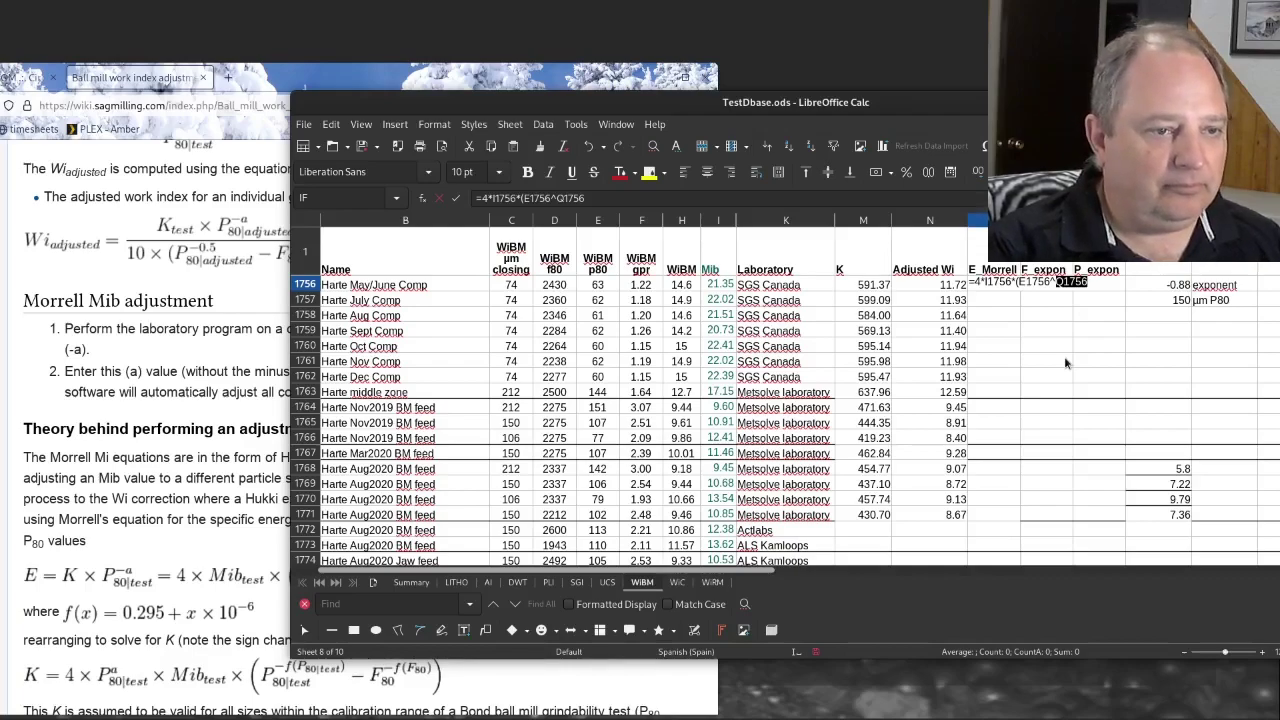
pyautogui.write('-')
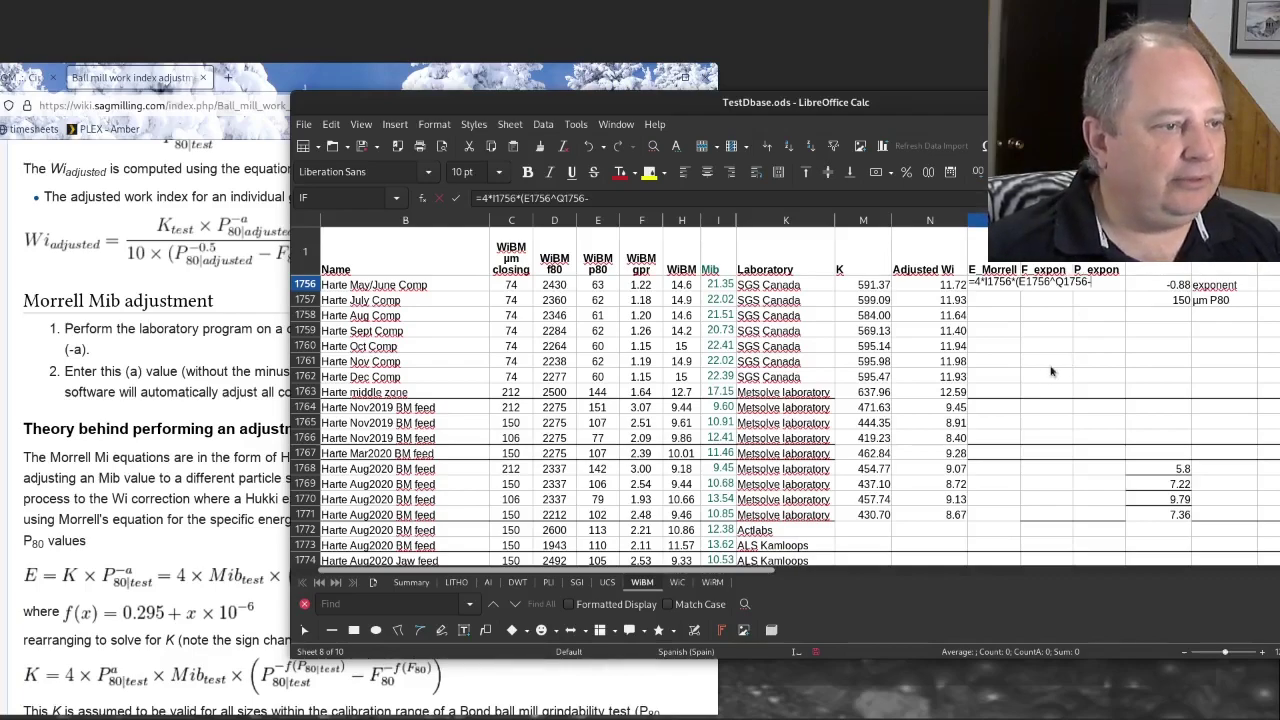
pyautogui.click(556, 288)
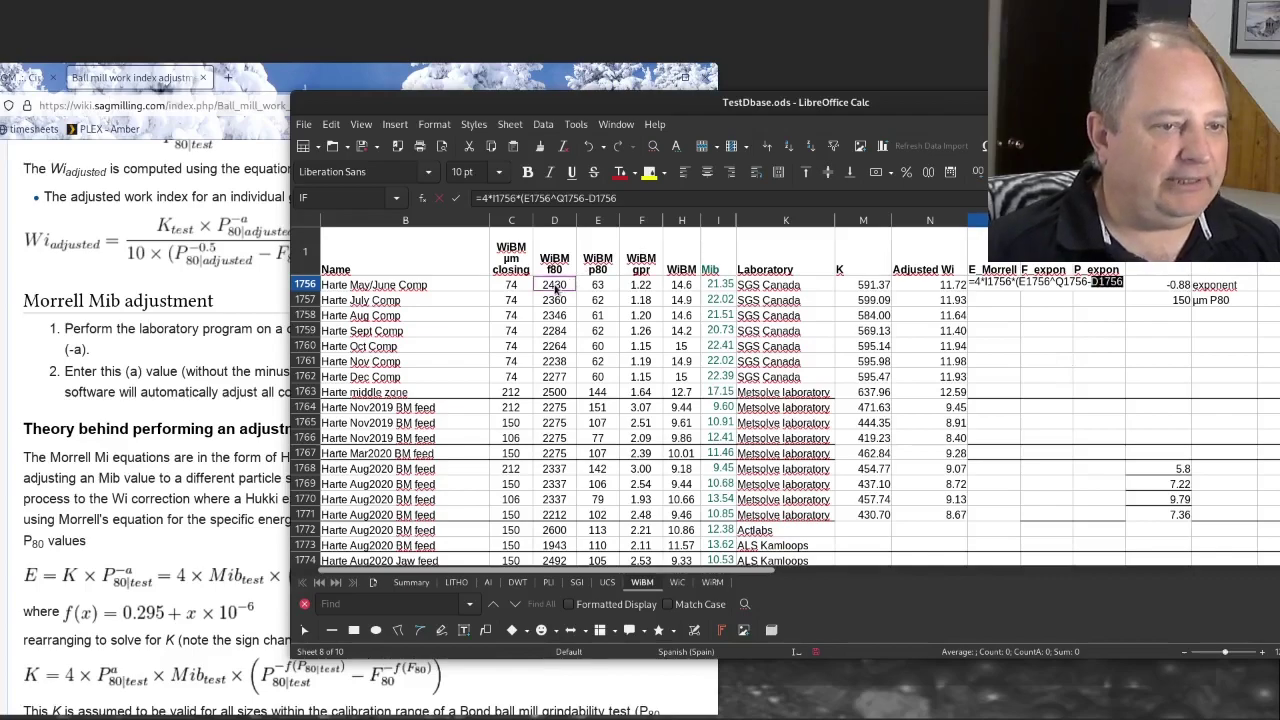
pyautogui.write('^')
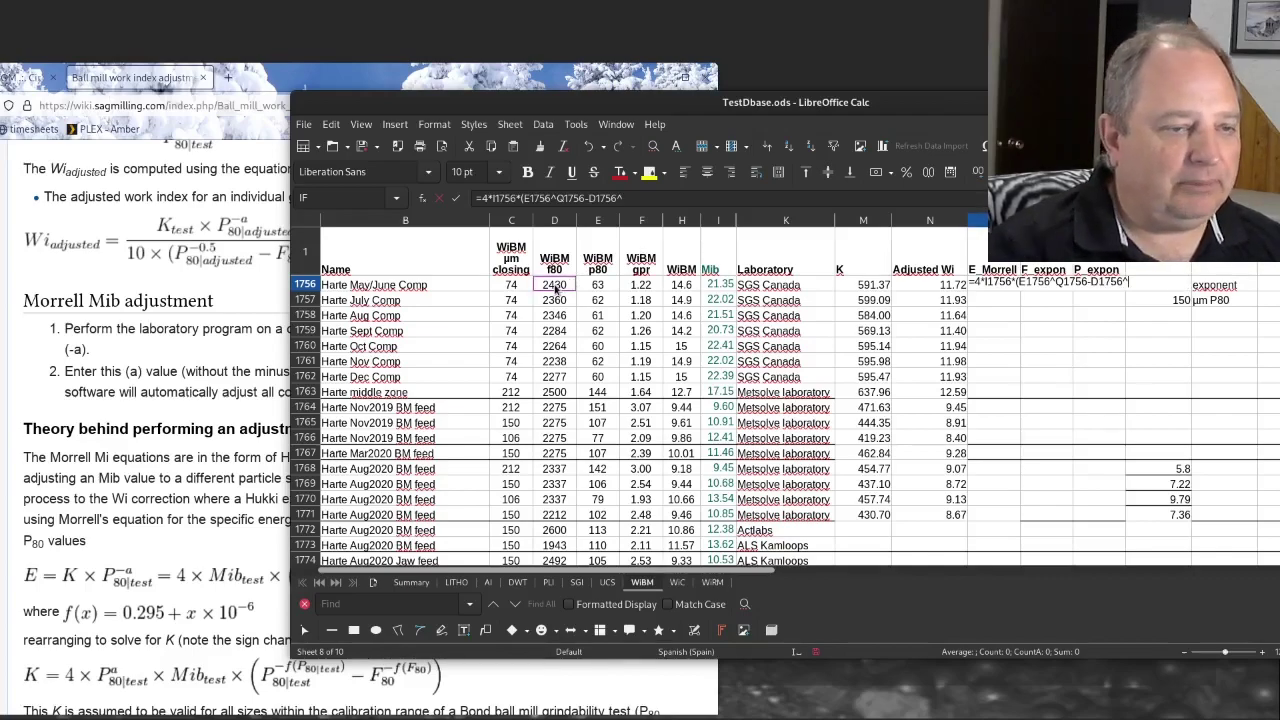
pyautogui.press('Right')
pyautogui.press('Right')
pyautogui.press('Right')
pyautogui.press('Right')
pyautogui.press('Right')
pyautogui.press('Right')
pyautogui.press('Right')
pyautogui.press('Right')
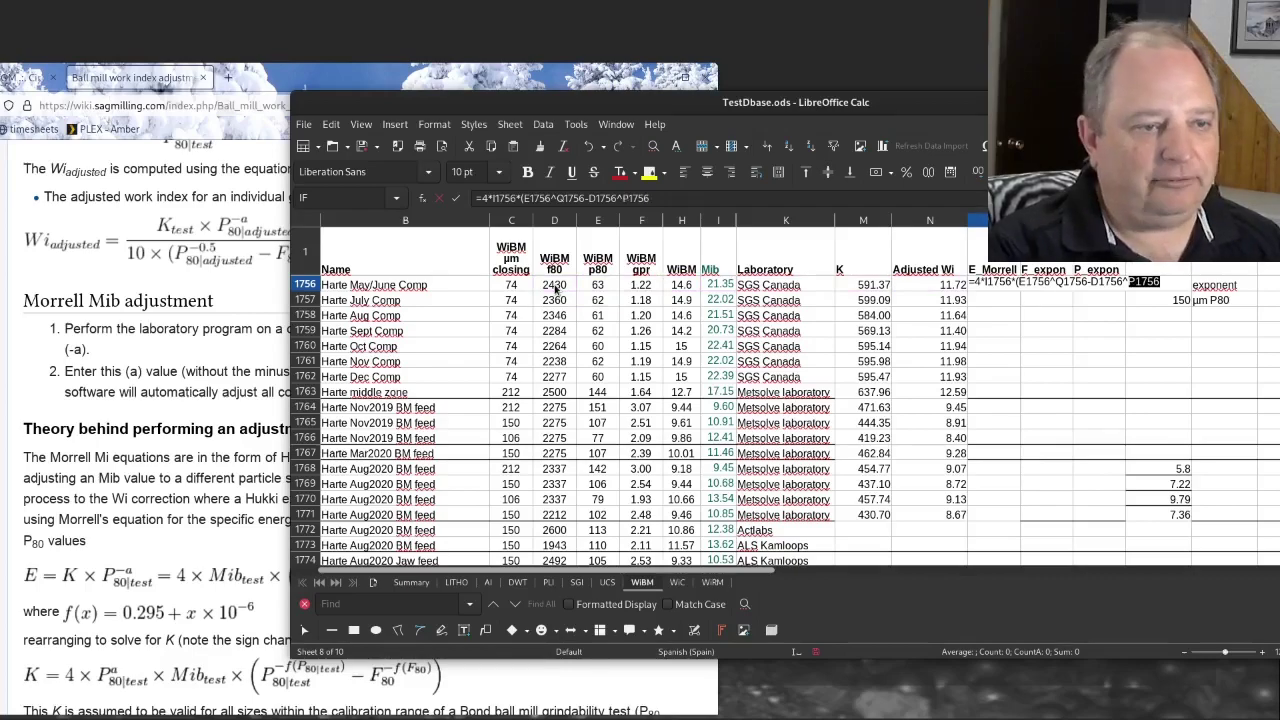
pyautogui.press('Return')
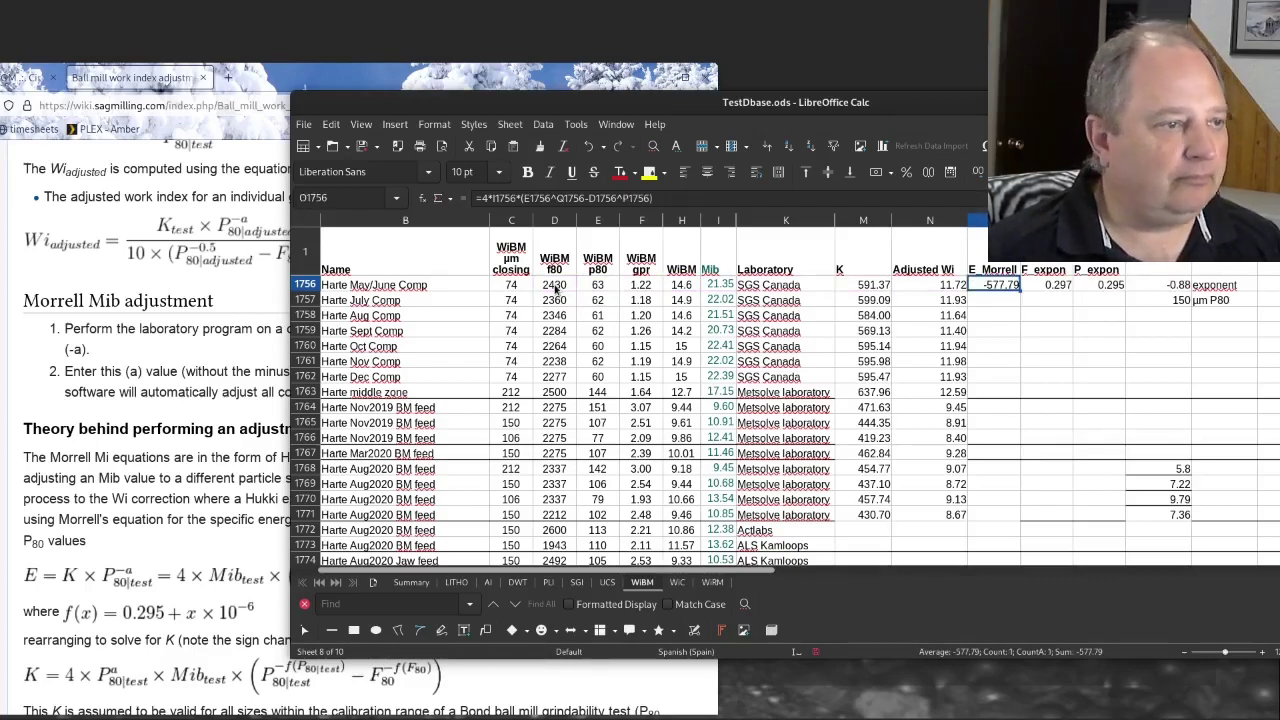
# Step: Correct the exponent sign so O1756 reads =4*I1756*(E1756^-Q1756-D1756^-P1756), giving 16.74
pyautogui.press('F2')
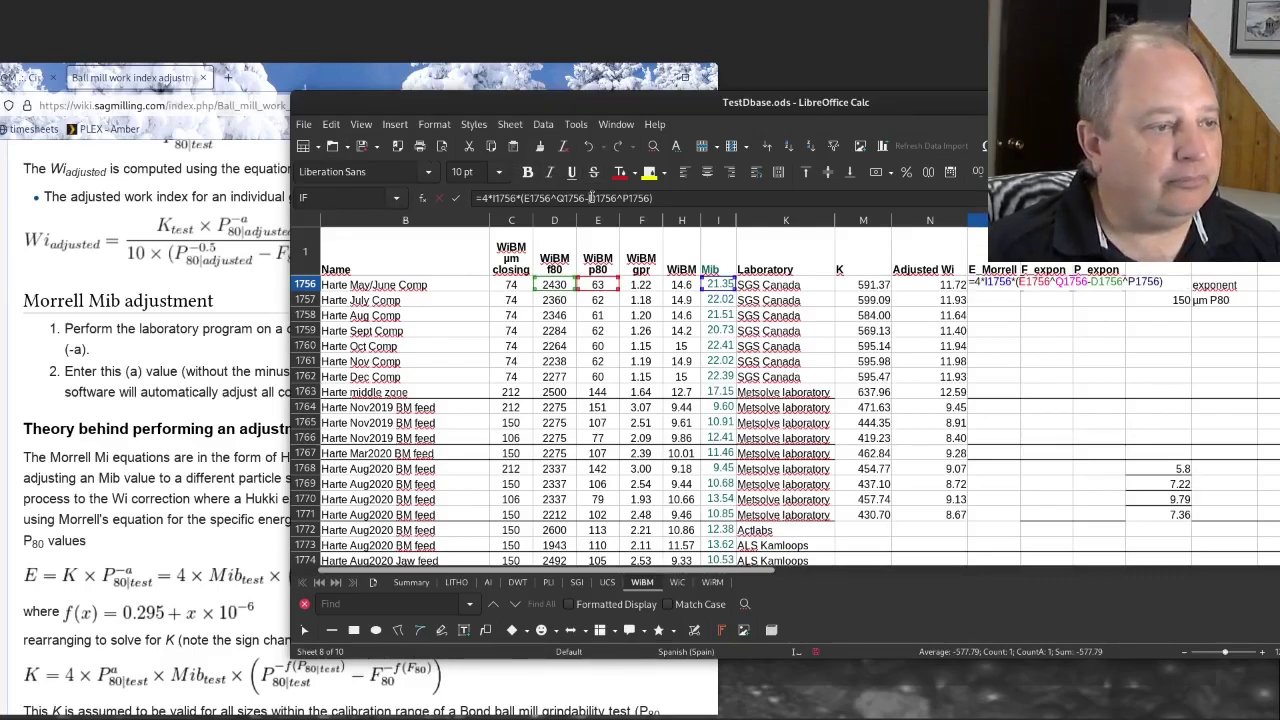
pyautogui.press('Escape')
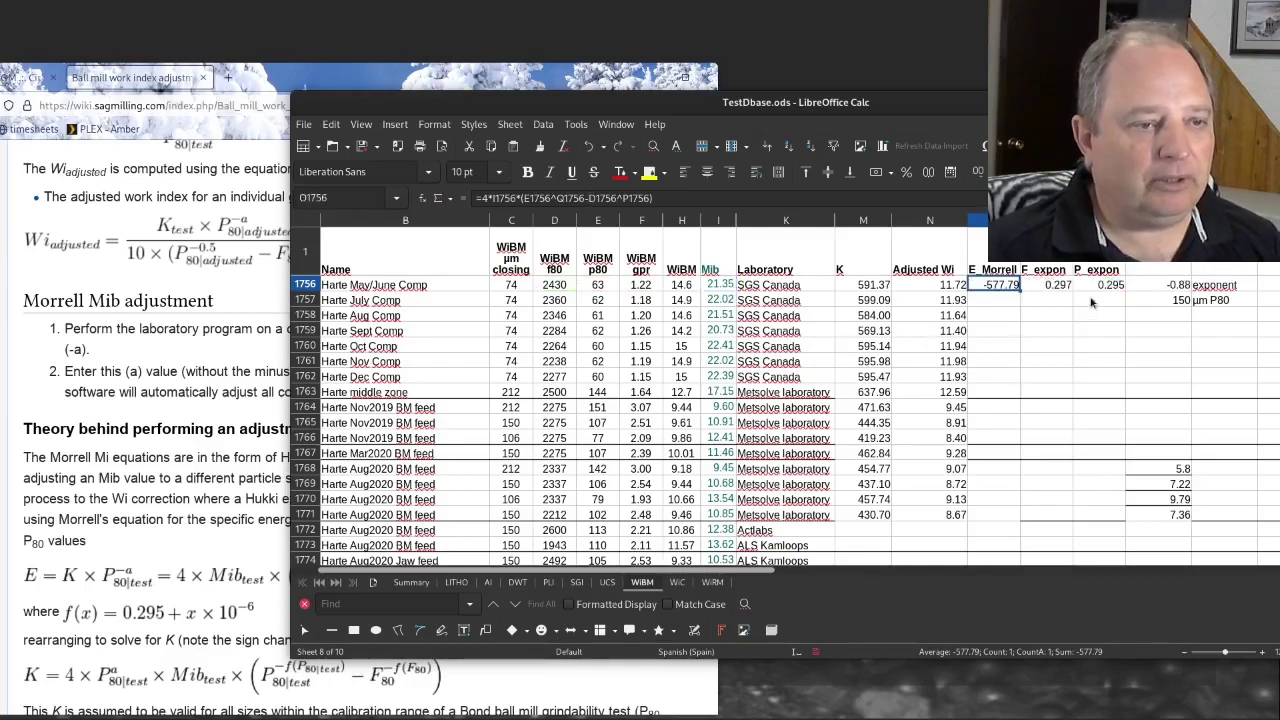
pyautogui.press('Right')
pyautogui.click(481, 198)
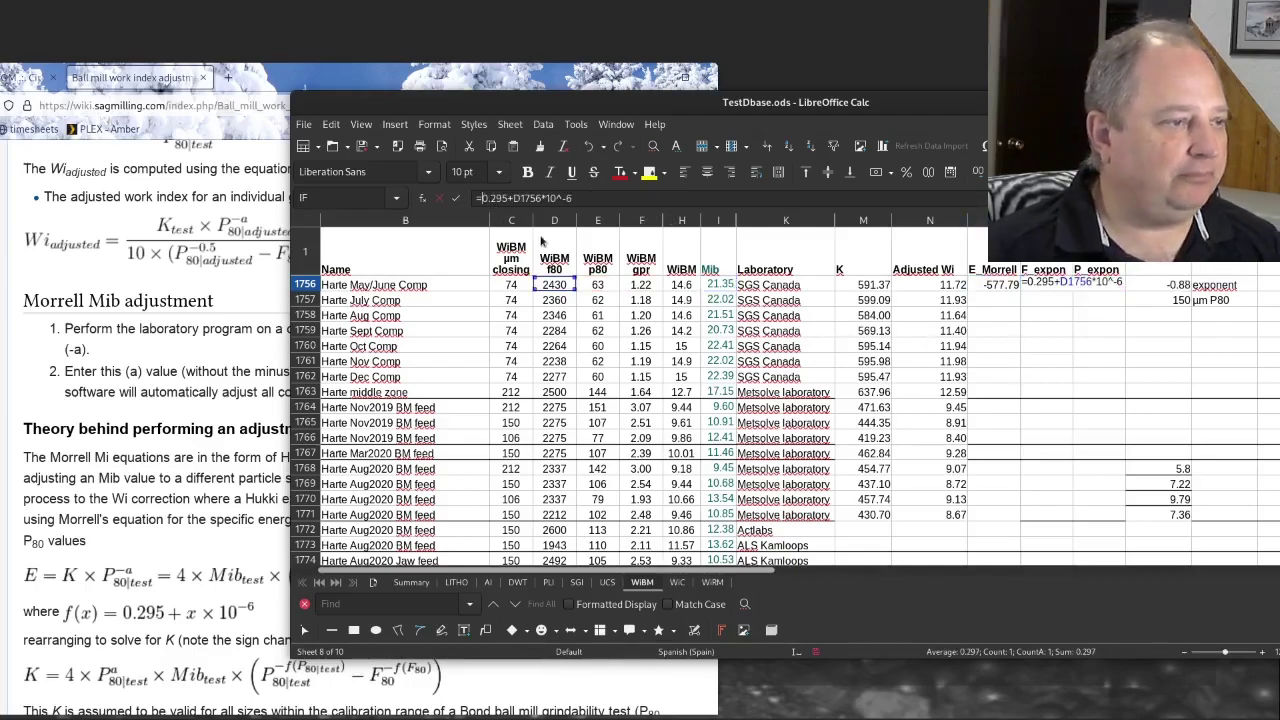
pyautogui.press('Escape')
pyautogui.click(968, 284)
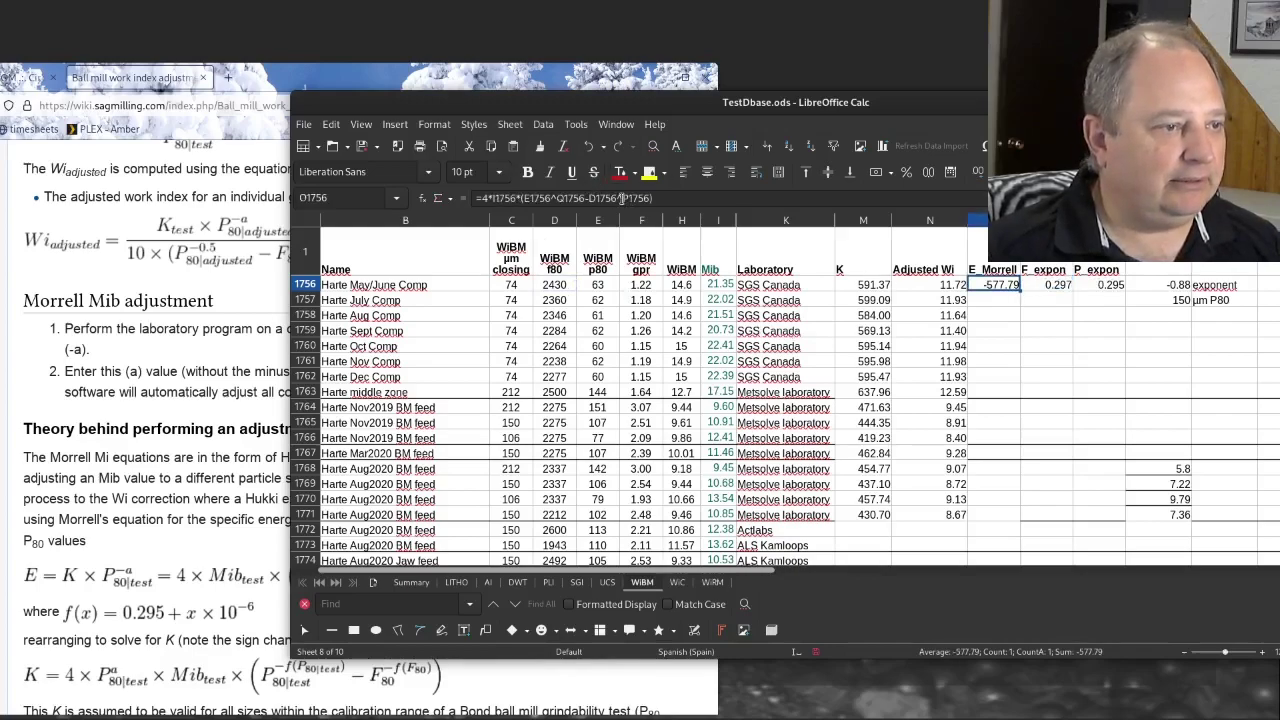
pyautogui.click(622, 198)
pyautogui.write('-')
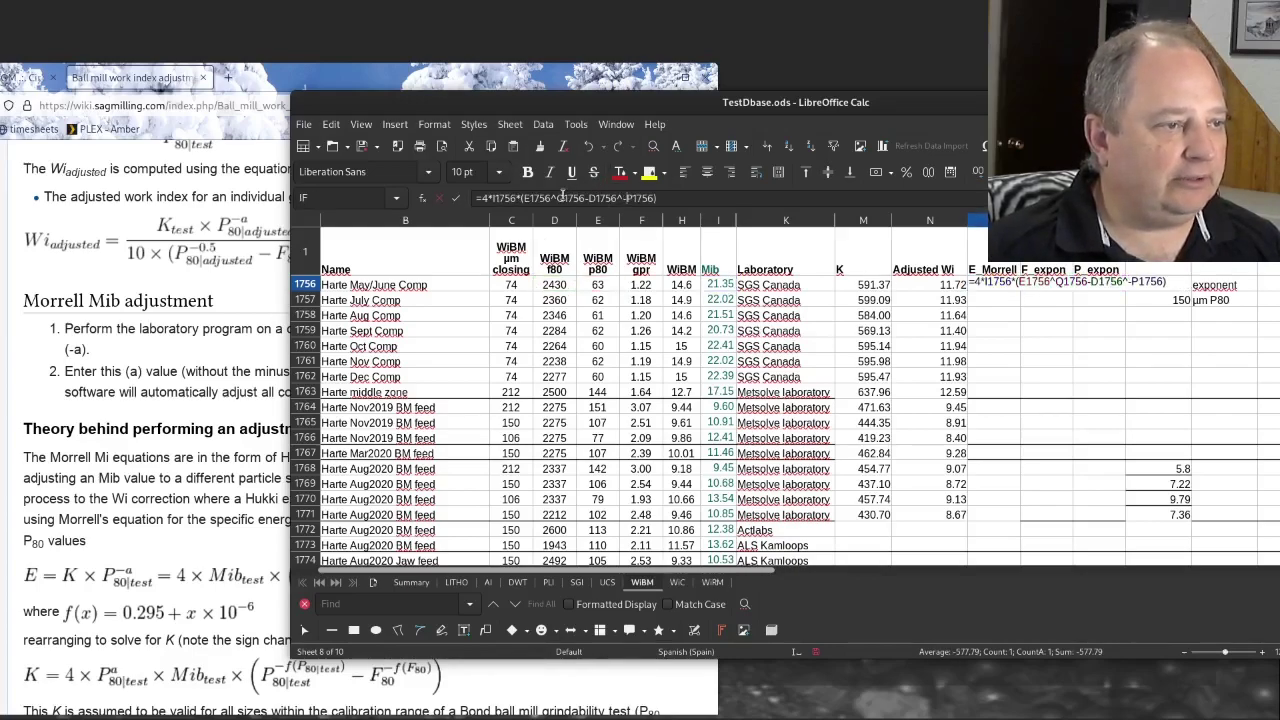
pyautogui.press('Return')
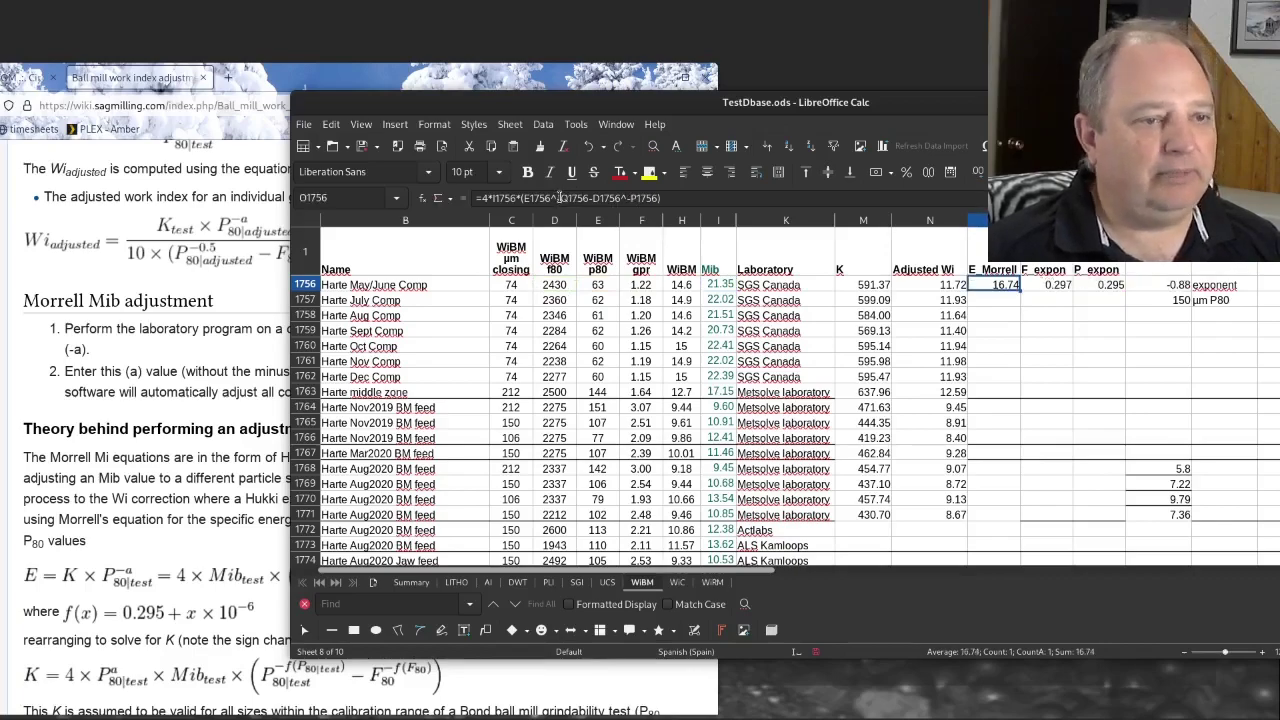
pyautogui.hotkey('shift', 'Down')
pyautogui.hotkey('shift', 'Down')
pyautogui.hotkey('shift', 'Down')
pyautogui.hotkey('shift', 'Down')
pyautogui.hotkey('shift', 'Down')
pyautogui.hotkey('shift', 'Down')
pyautogui.hotkey('shift', 'Down')
pyautogui.write('v')
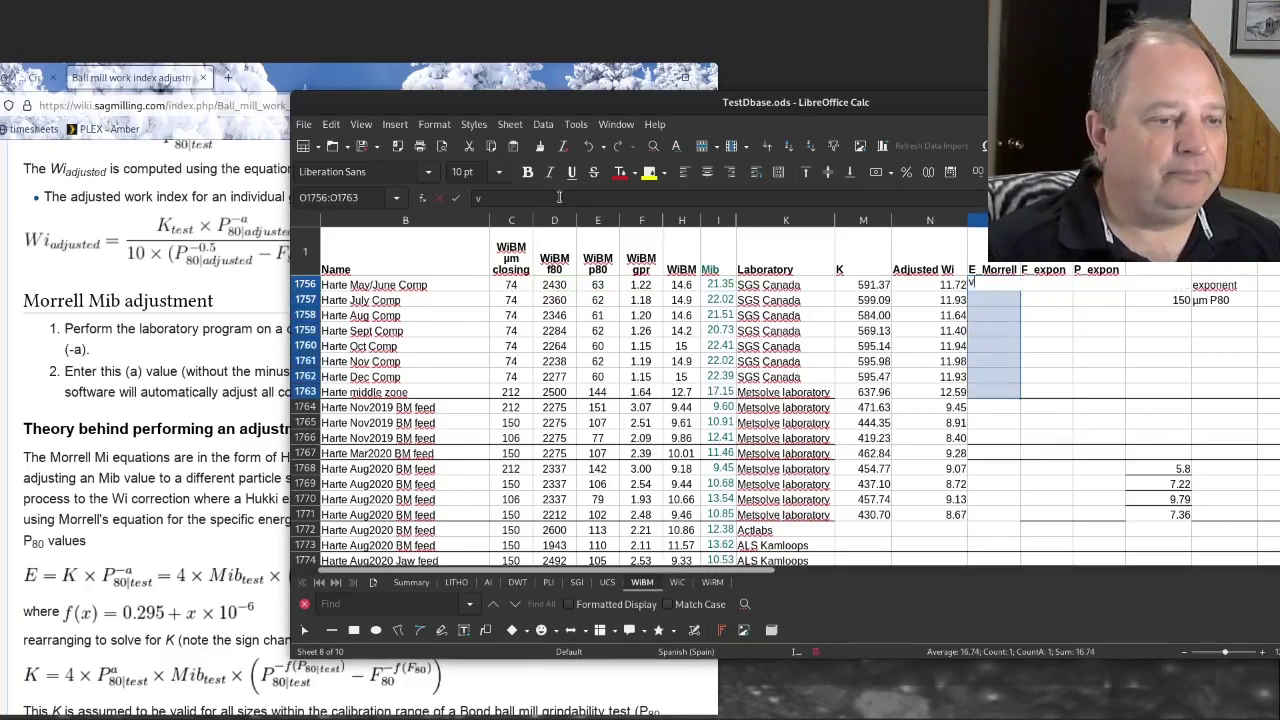
pyautogui.press('Escape')
pyautogui.press('Escape')
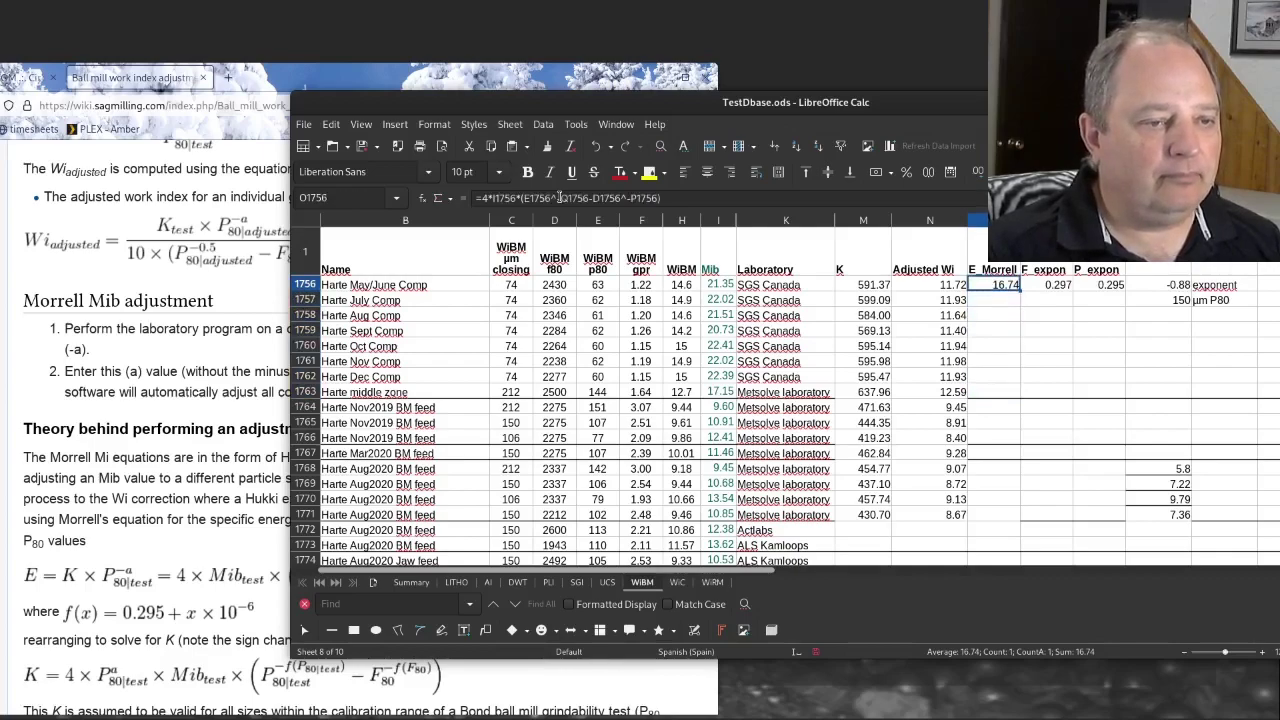
pyautogui.press('Down')
pyautogui.hotkey('shift', 'Down')
pyautogui.hotkey('shift', 'Down')
pyautogui.hotkey('shift', 'Down')
pyautogui.hotkey('shift', 'Down')
pyautogui.hotkey('shift', 'Down')
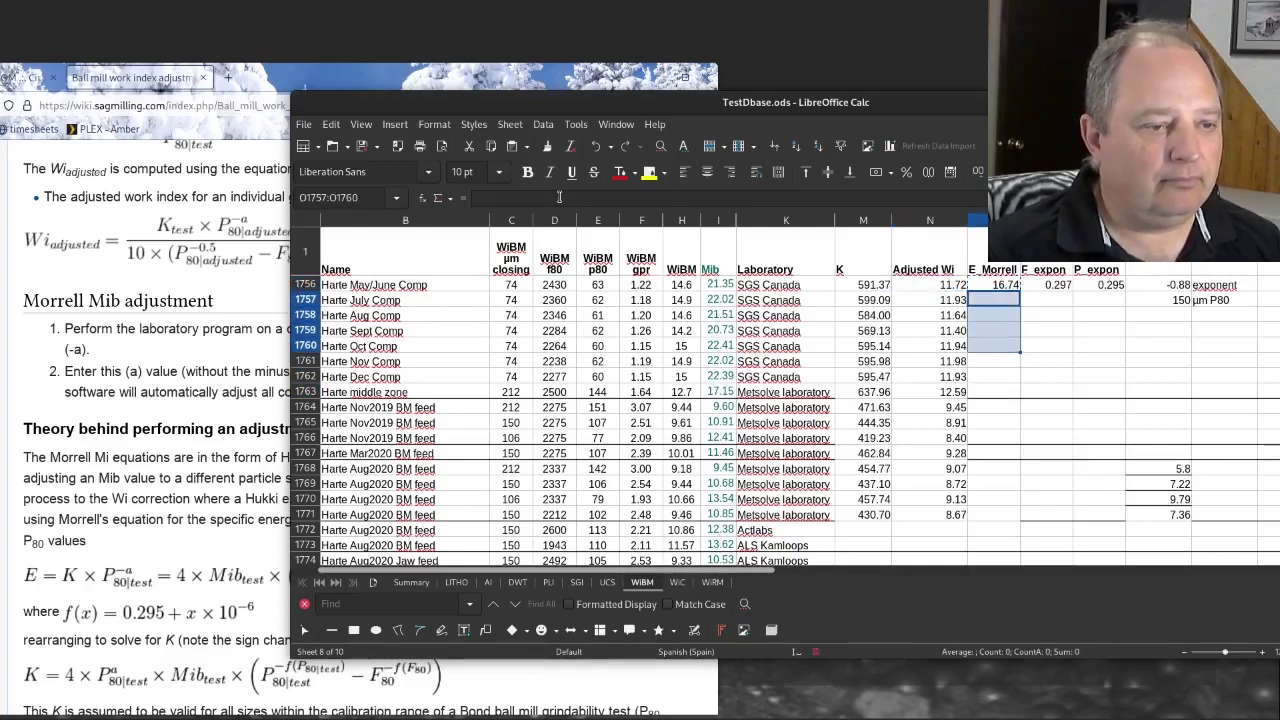
pyautogui.hotkey('ctrl', 'v')
pyautogui.press('Up')
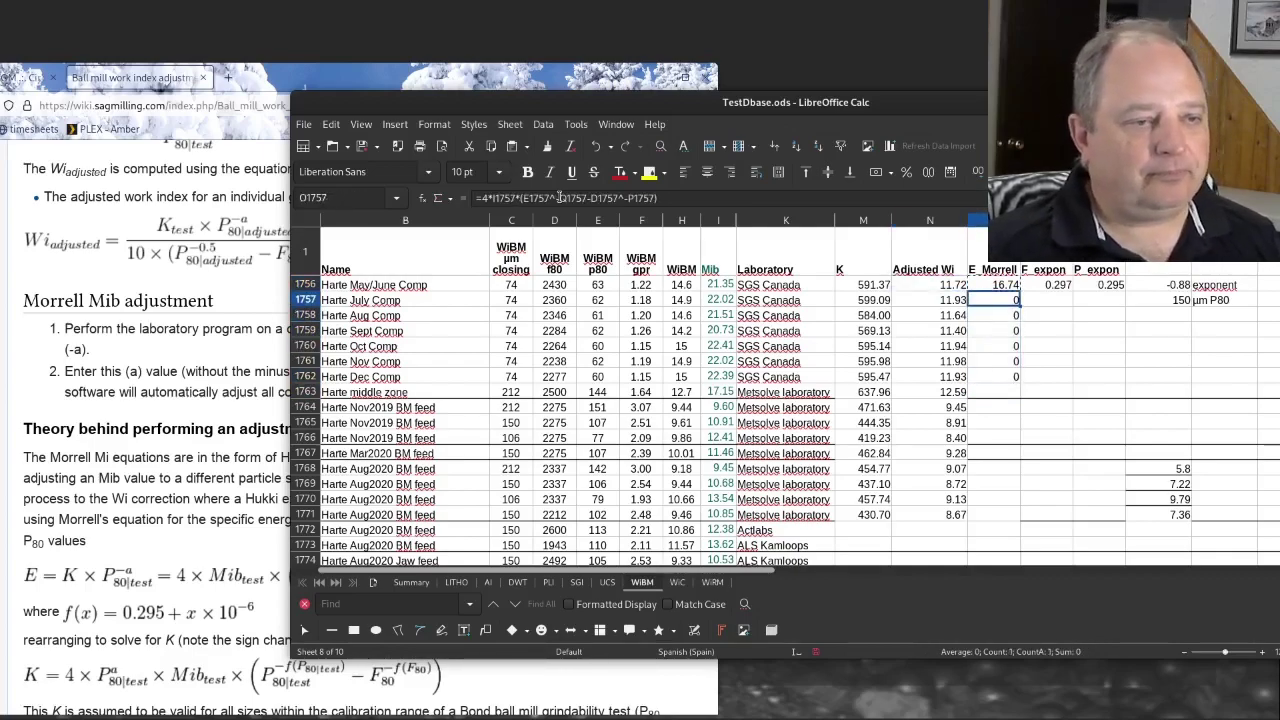
pyautogui.press('Down')
pyautogui.press('F2')
pyautogui.press('Escape')
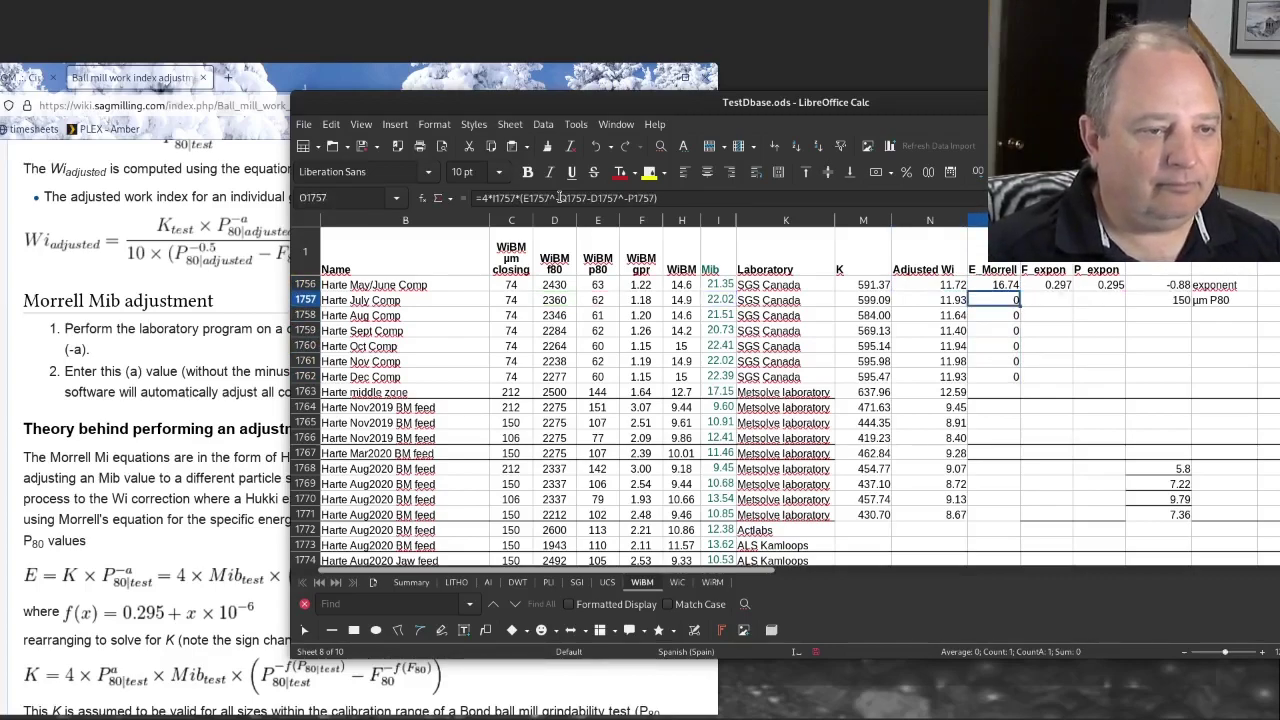
pyautogui.press('Up')
# Step: Fill the E_Morrell, F_expon and P_expon formulas down through row 1771, giving 4.88 to 17.76
pyautogui.hotkey('shift', 'Right')
pyautogui.hotkey('shift', 'Right')
pyautogui.hotkey('shift', 'Down')
pyautogui.hotkey('shift', 'Down')
pyautogui.hotkey('shift', 'Down')
pyautogui.hotkey('shift', 'Down')
pyautogui.hotkey('shift', 'Down')
pyautogui.hotkey('shift', 'Down')
pyautogui.hotkey('shift', 'Down')
pyautogui.hotkey('shift', 'Down')
pyautogui.hotkey('shift', 'Down')
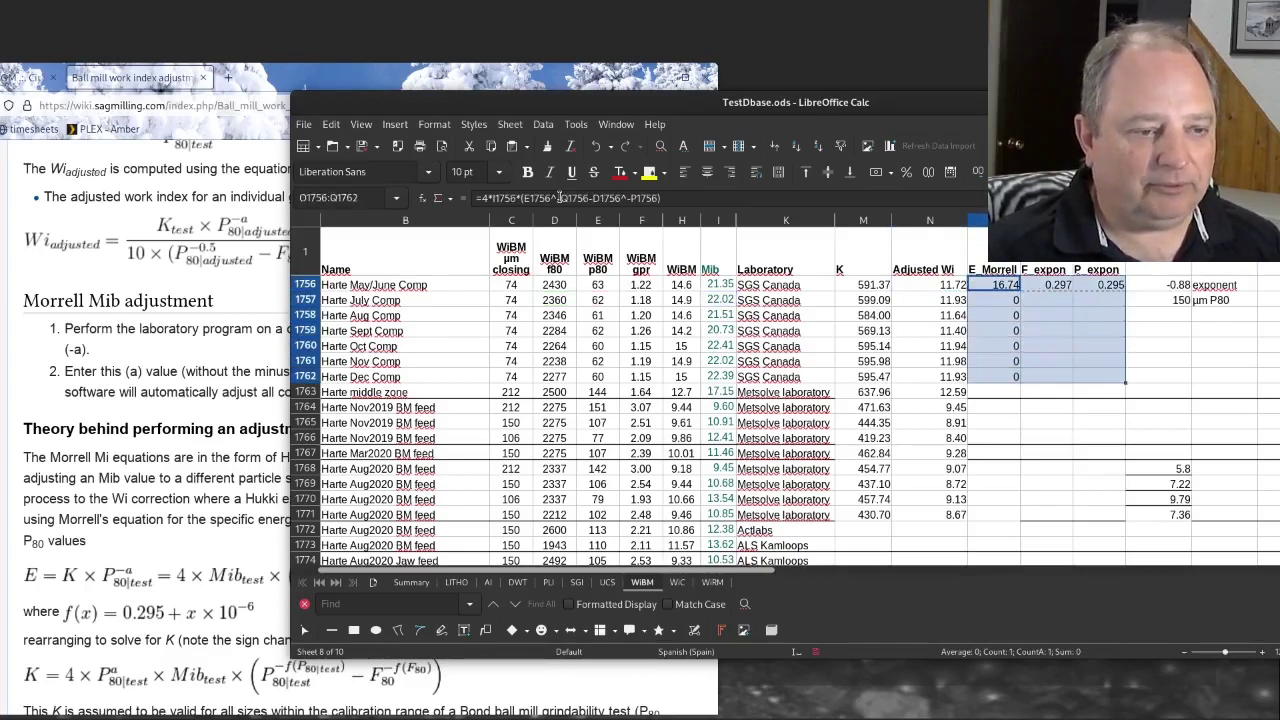
pyautogui.hotkey('shift', 'Down')
pyautogui.hotkey('shift', 'Down')
pyautogui.hotkey('shift', 'Down')
pyautogui.hotkey('shift', 'Down')
pyautogui.hotkey('shift', 'Down')
pyautogui.hotkey('shift', 'Down')
pyautogui.hotkey('ctrl', 'd')
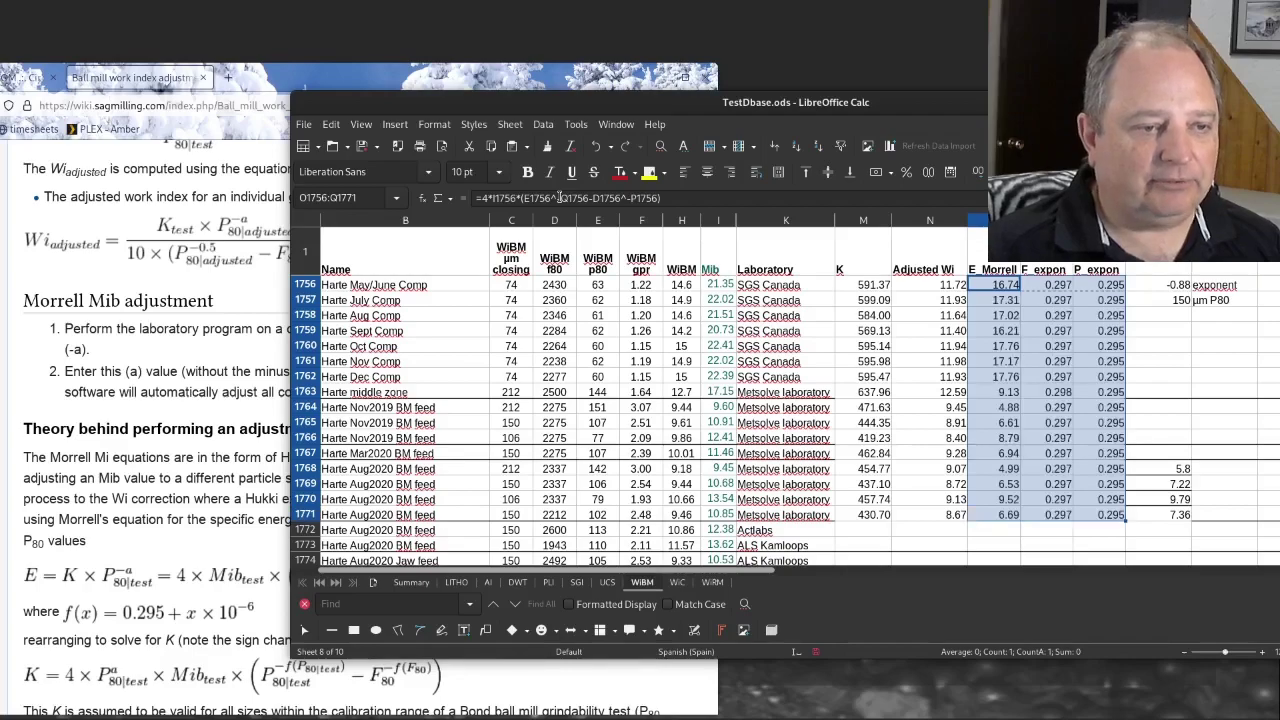
pyautogui.press('Down')
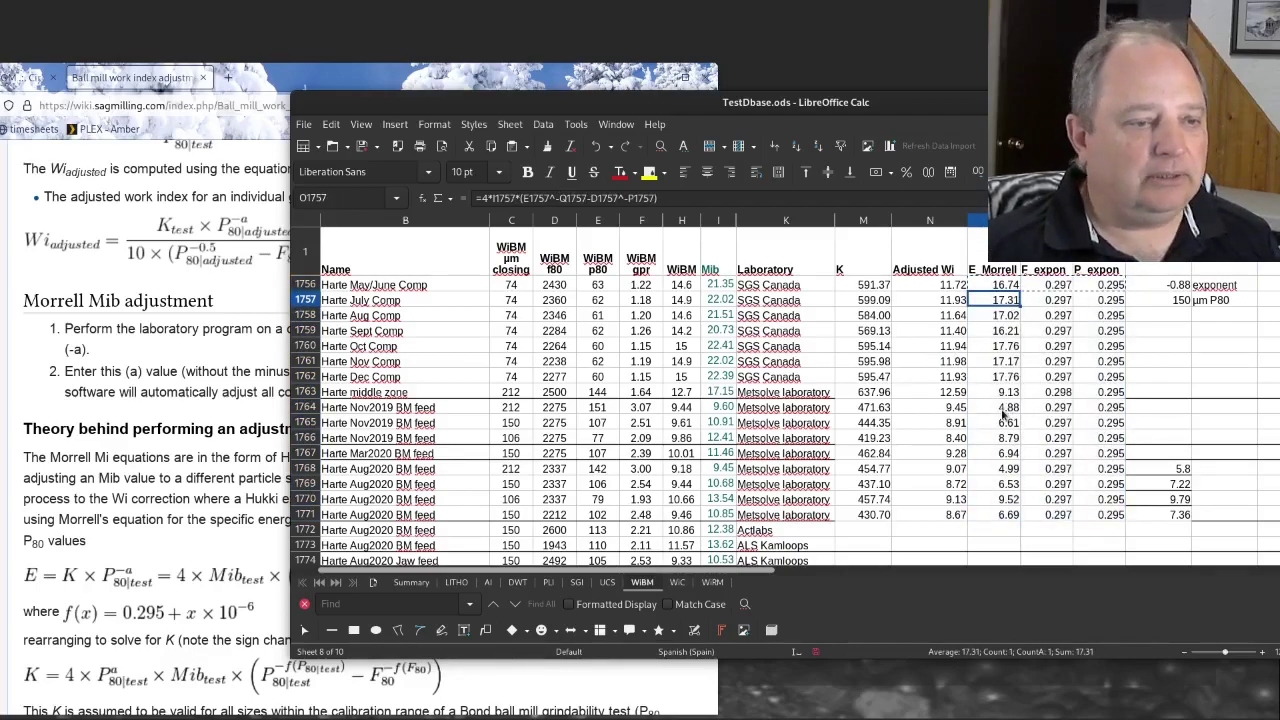
# Step: Reduce O1756:Q1771 to two decimal places, e.g. 16.74 and 0.30
pyautogui.moveTo(390, 474); pyautogui.dragTo(1115, 514)
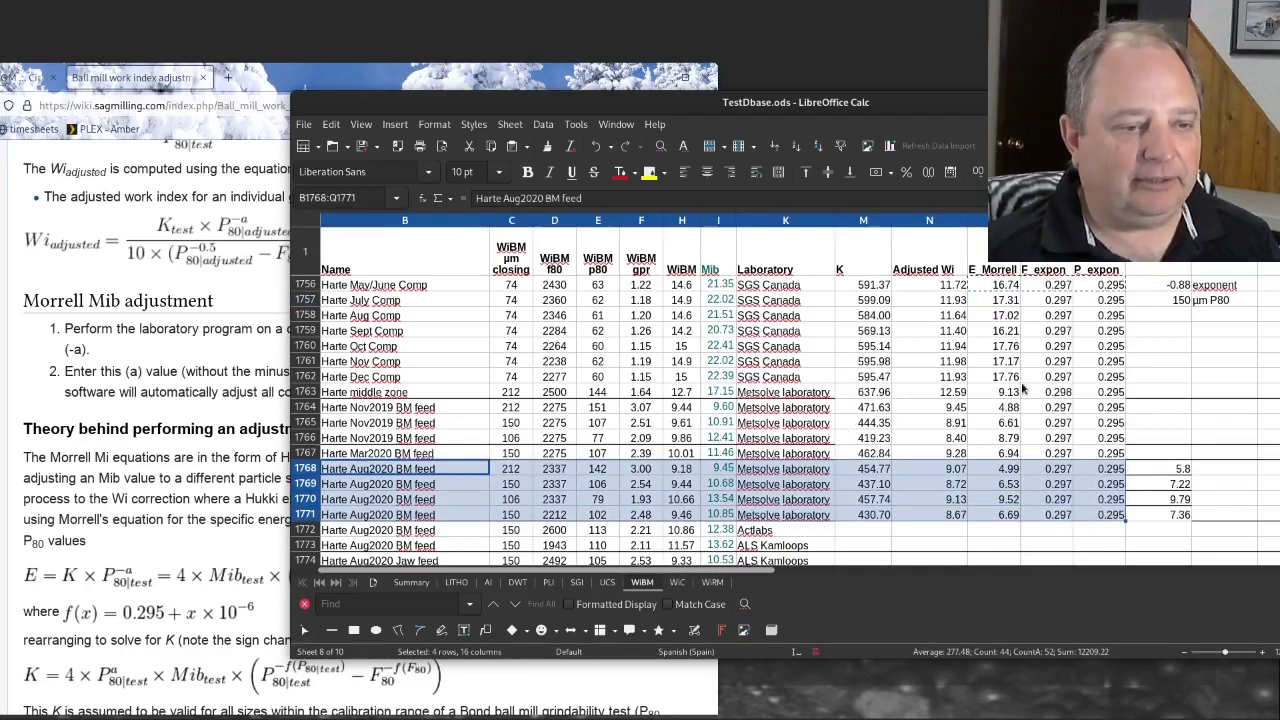
pyautogui.scroll(-1, 1025, 400)
pyautogui.scroll(-4, 1022, 388)
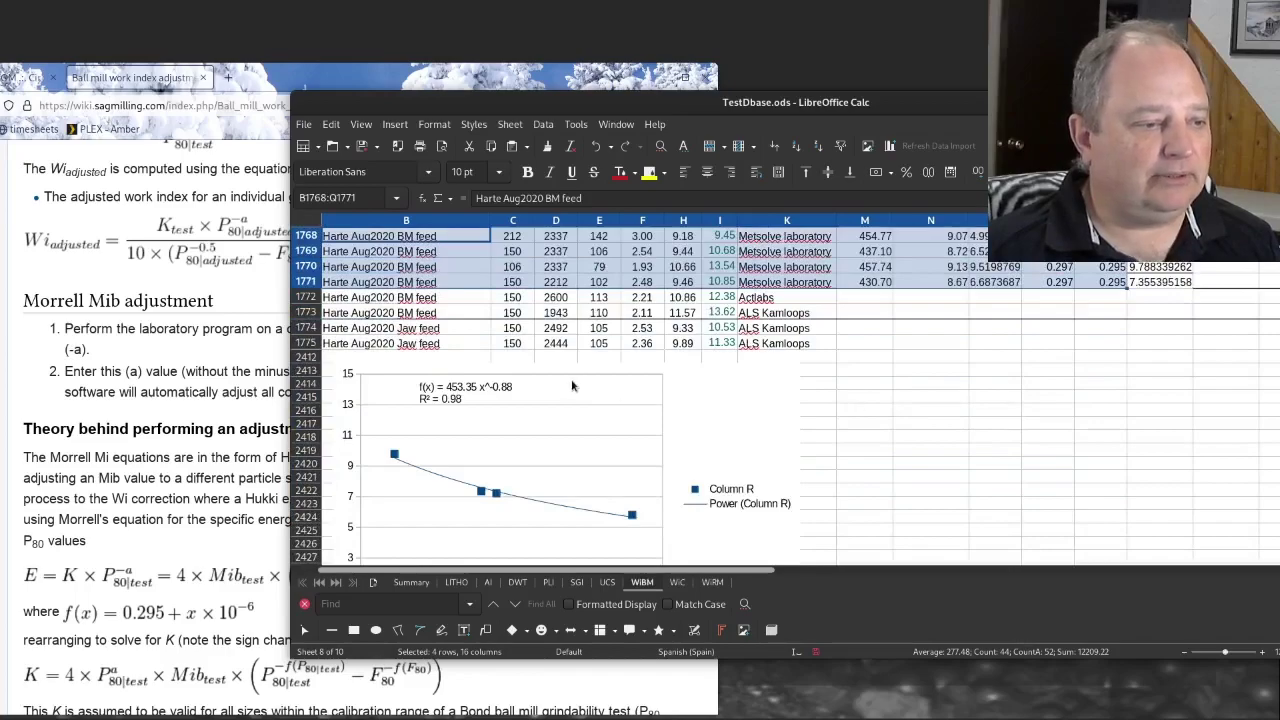
pyautogui.click(572, 386)
pyautogui.scroll(4, 1007, 421)
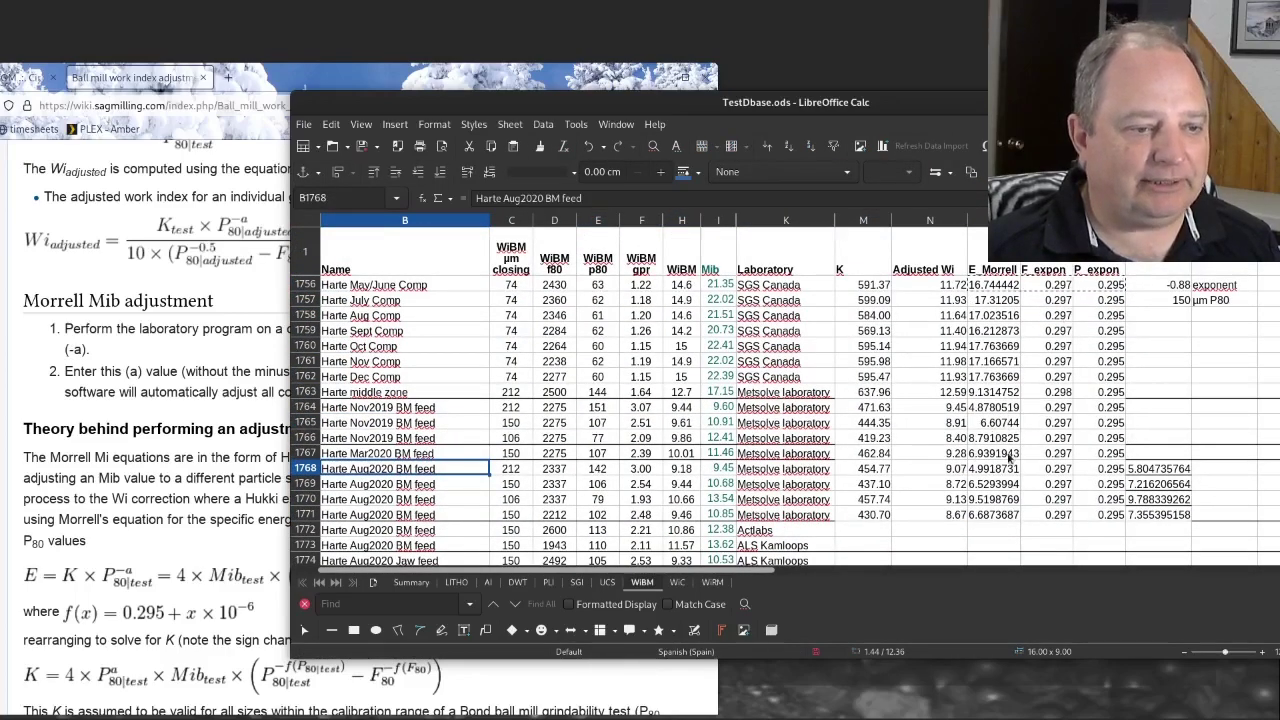
pyautogui.moveTo(993, 285); pyautogui.dragTo(1126, 517)
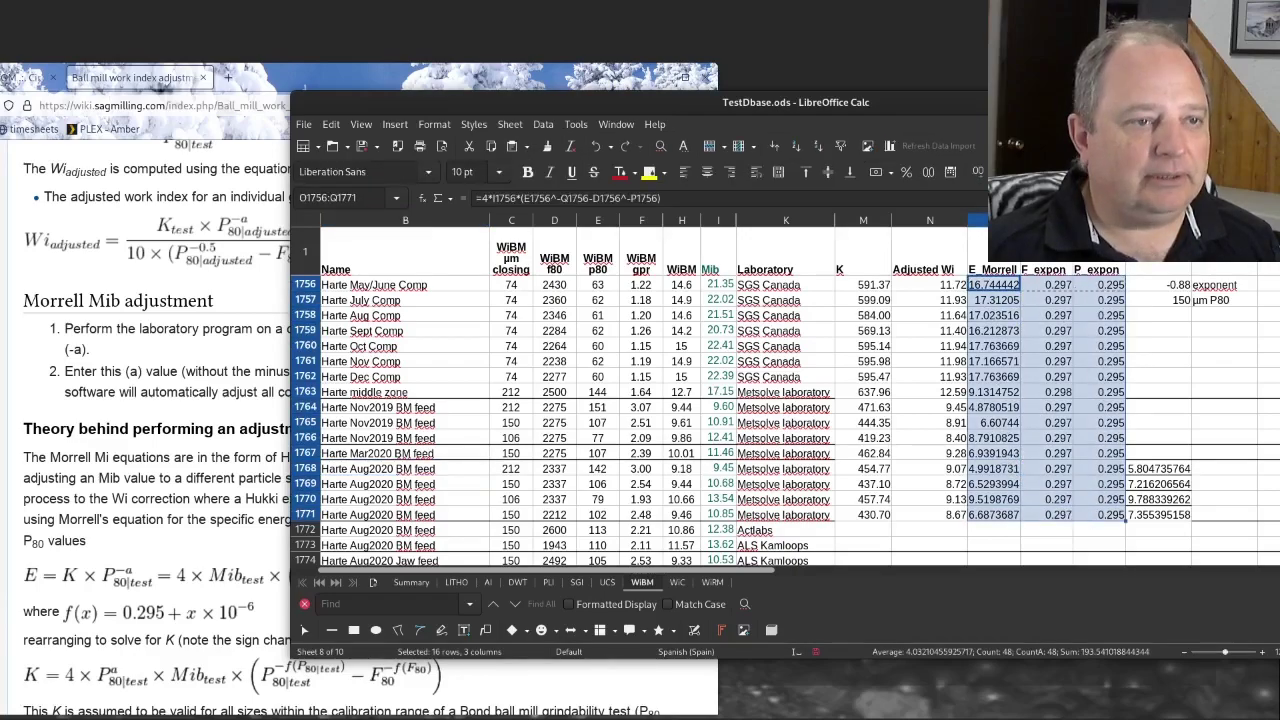
pyautogui.click(978, 172)
pyautogui.click(937, 172)
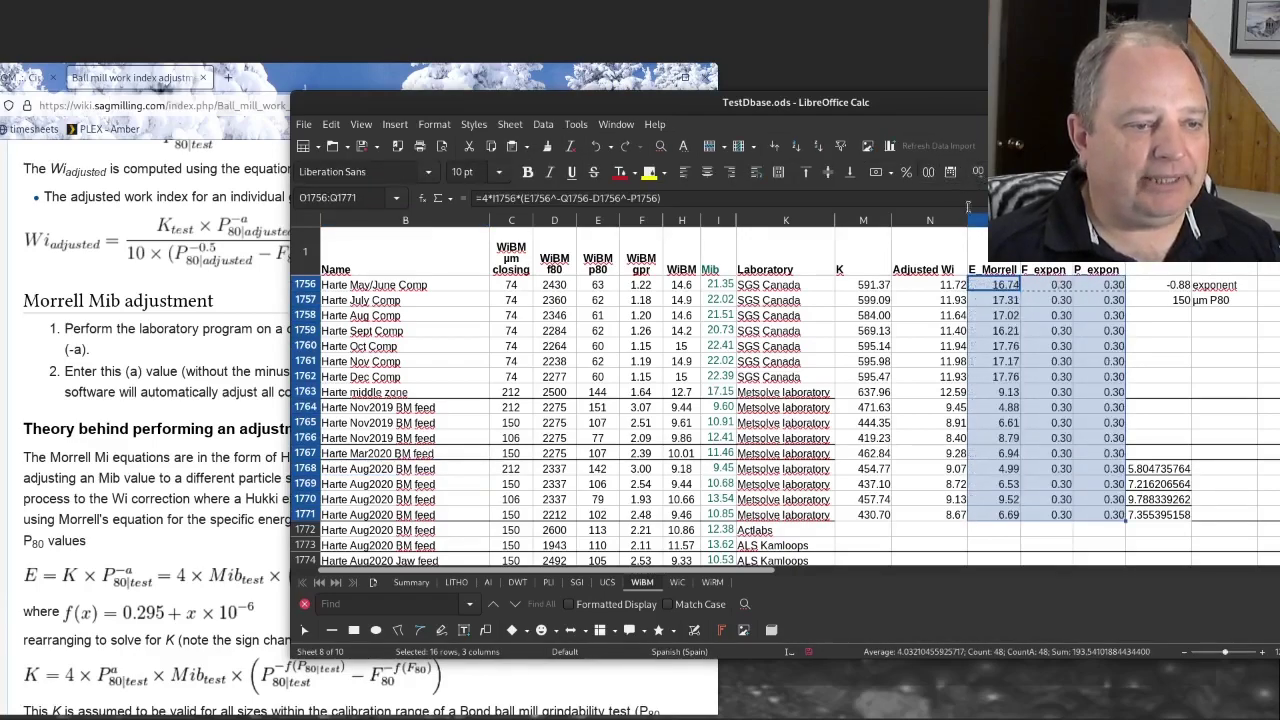
pyautogui.click(1055, 514)
# Step: Select the p80 E1768:E1771 and E_Morrell O1768:O1771 values of the Aug2020 rows
pyautogui.moveTo(1007, 518); pyautogui.dragTo(998, 468)
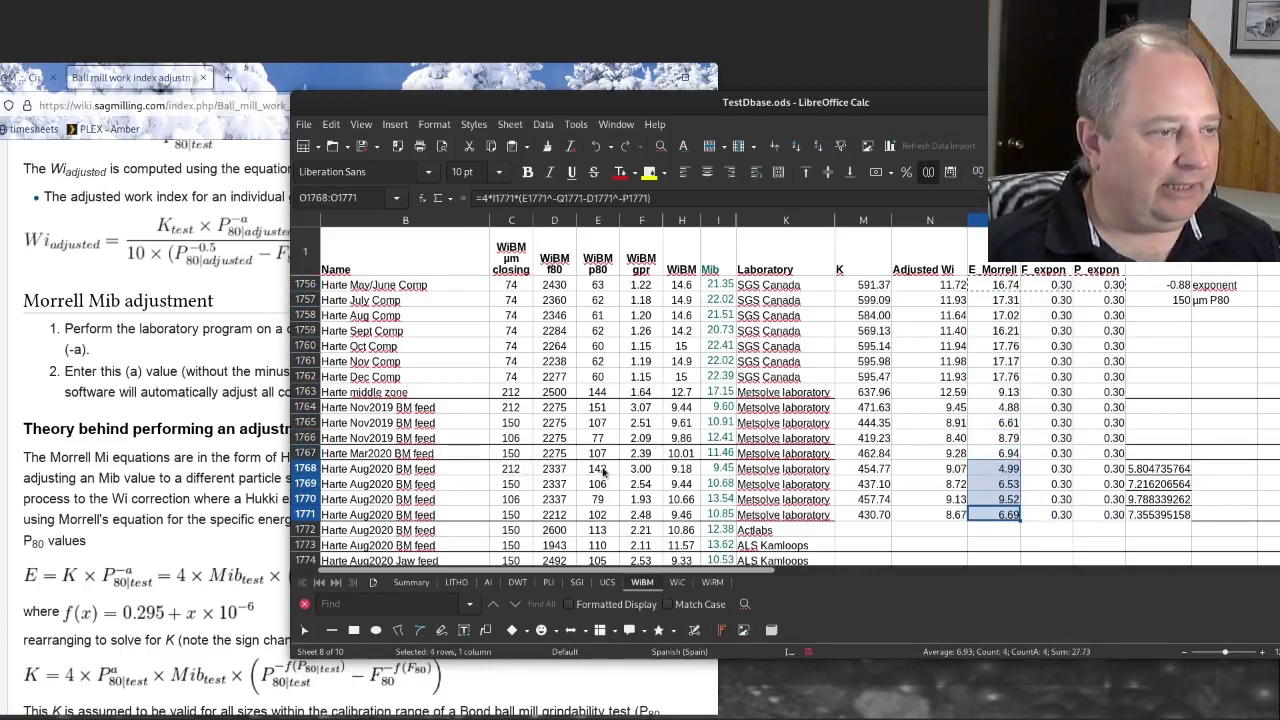
pyautogui.moveTo(606, 468); pyautogui.dragTo(624, 510)
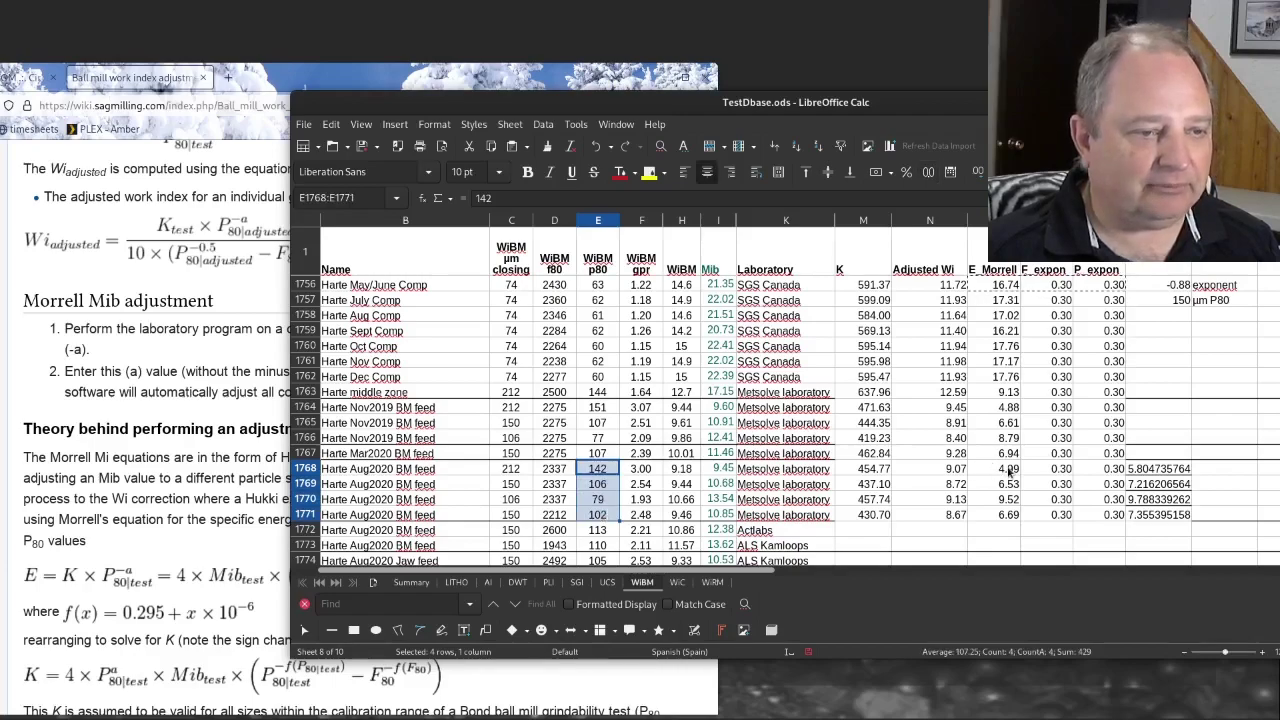
pyautogui.moveTo(997, 468); pyautogui.dragTo(1007, 518)
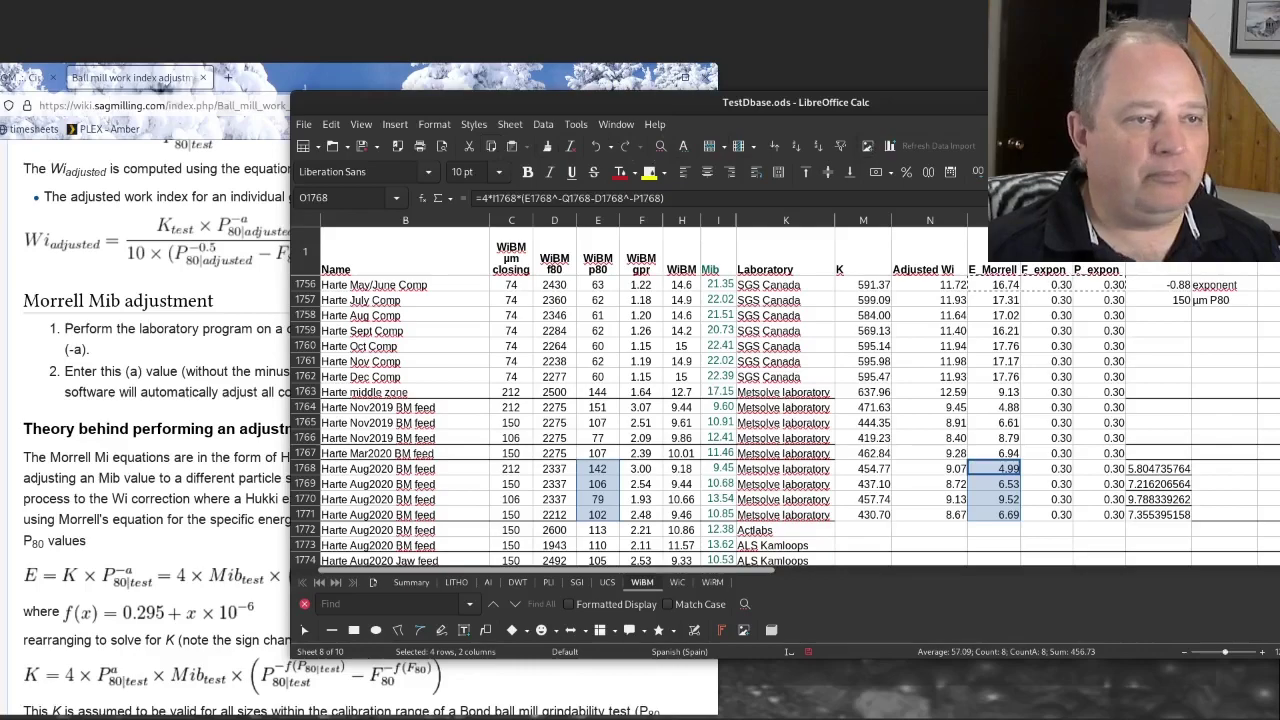
# Step: Insert an XY scatter chart from the selection and place it beside the power-fit chart
pyautogui.click(891, 146)
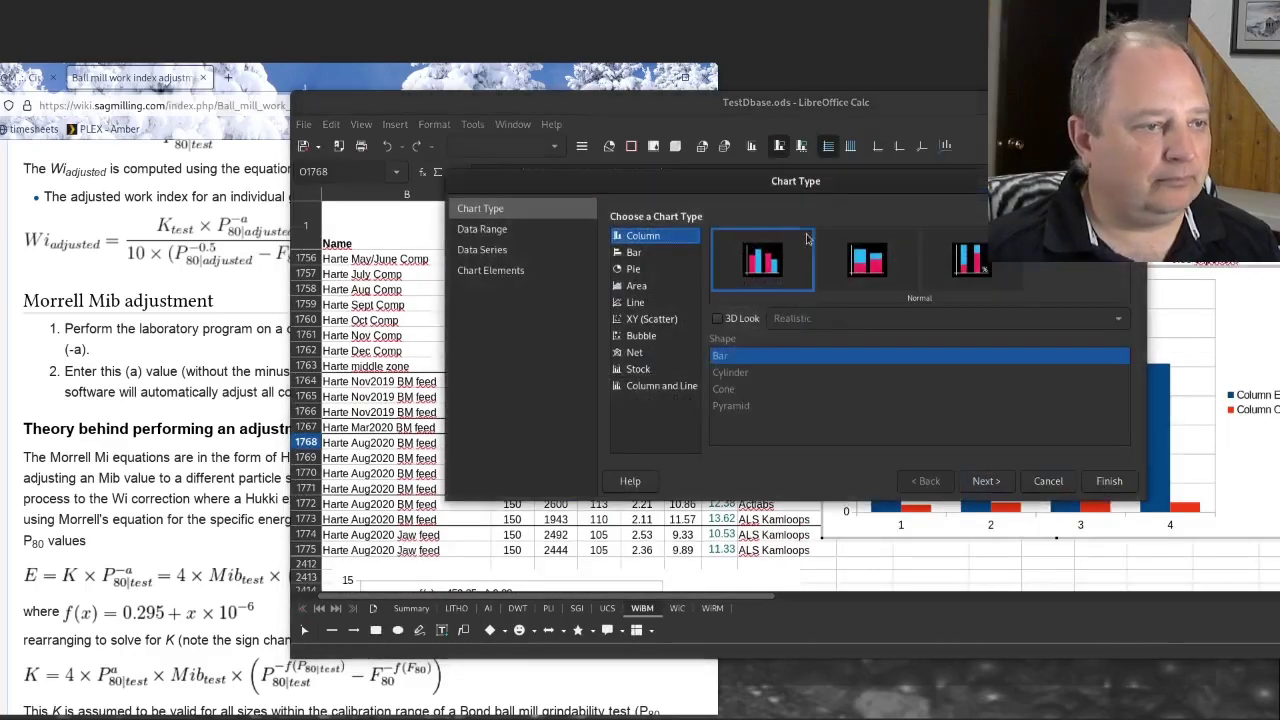
pyautogui.click(645, 319)
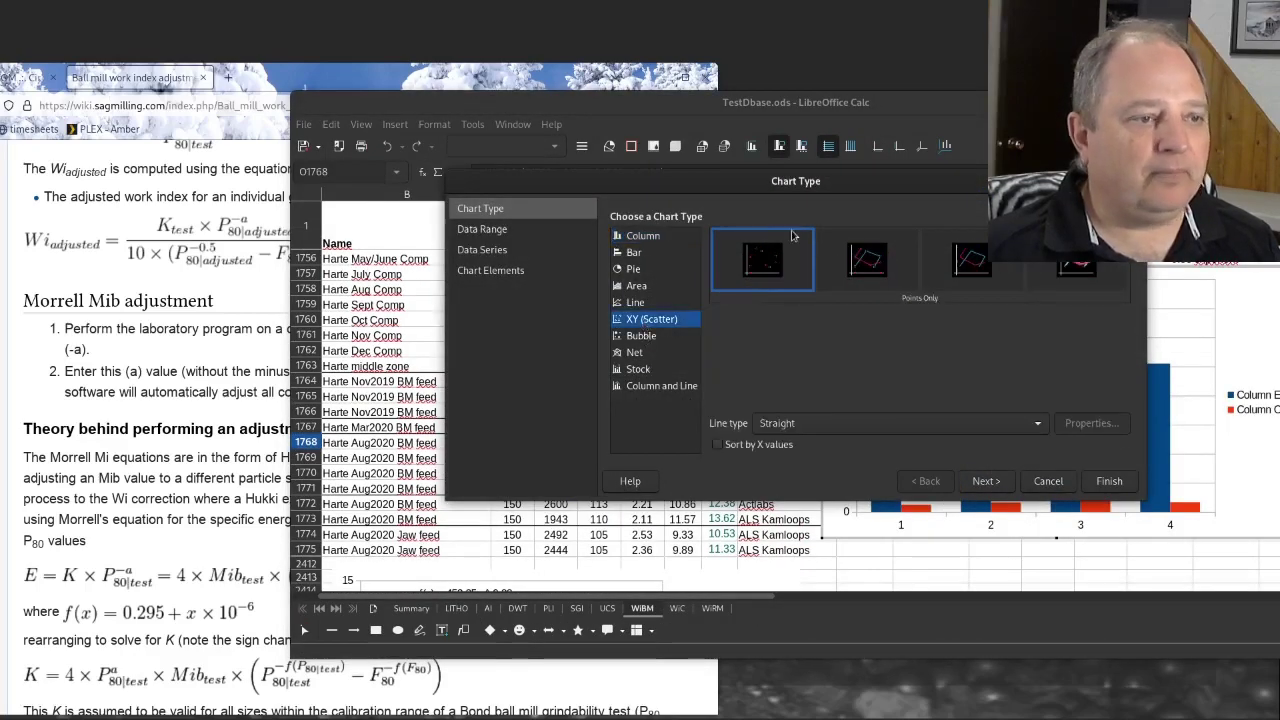
pyautogui.click(985, 481)
pyautogui.click(1109, 481)
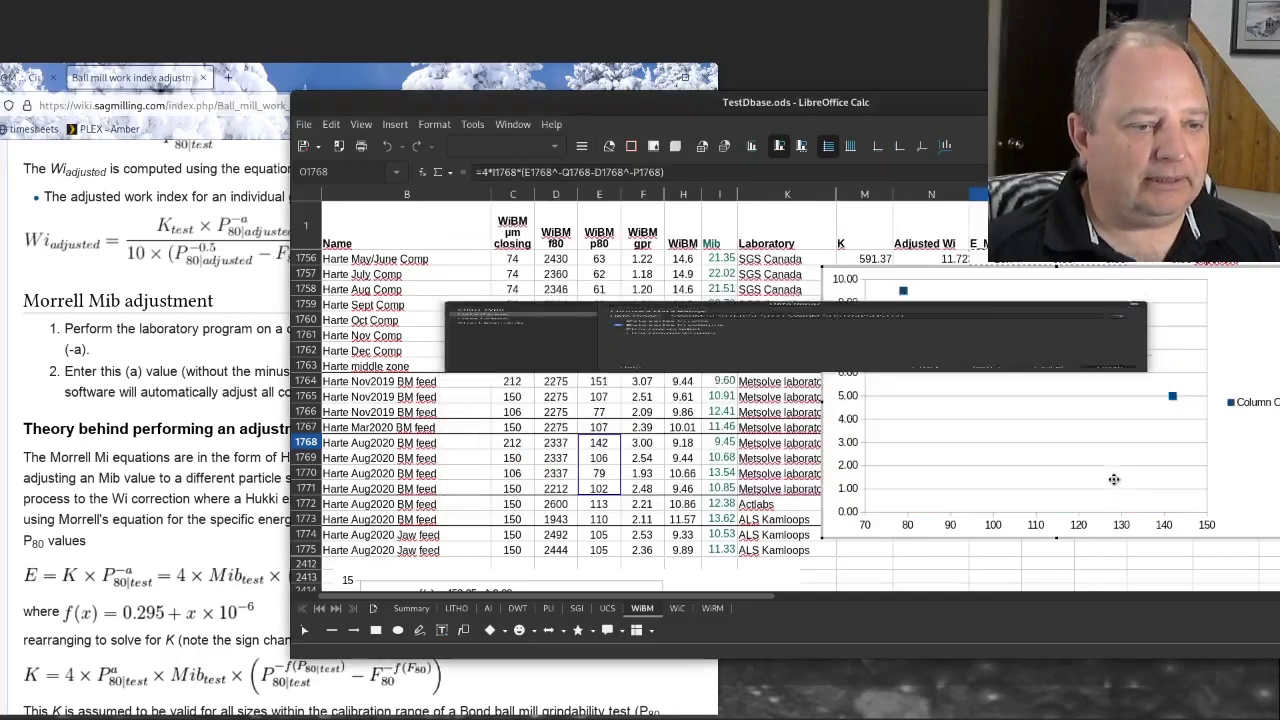
pyautogui.click(831, 316)
pyautogui.scroll(-2, 830, 360)
pyautogui.moveTo(808, 362); pyautogui.dragTo(762, 520)
pyautogui.scroll(2, 1015, 385)
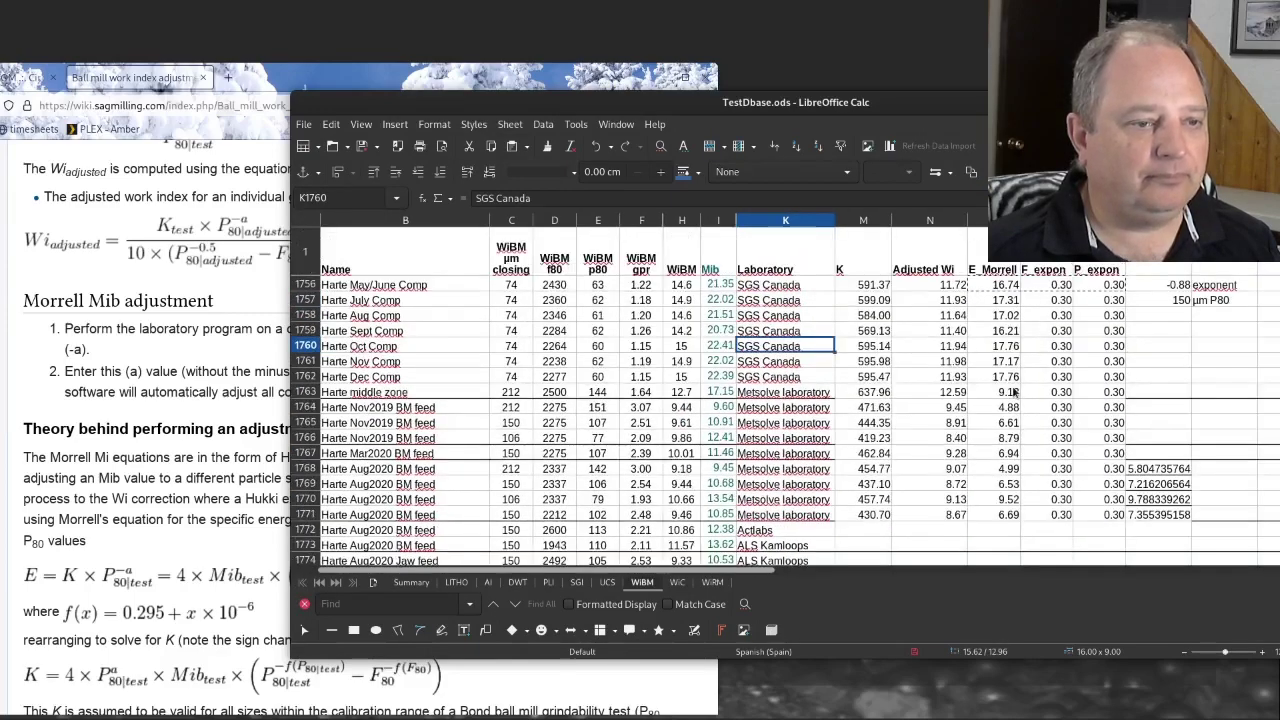
pyautogui.scroll(-1, 1015, 385)
pyautogui.scroll(-4, 1005, 375)
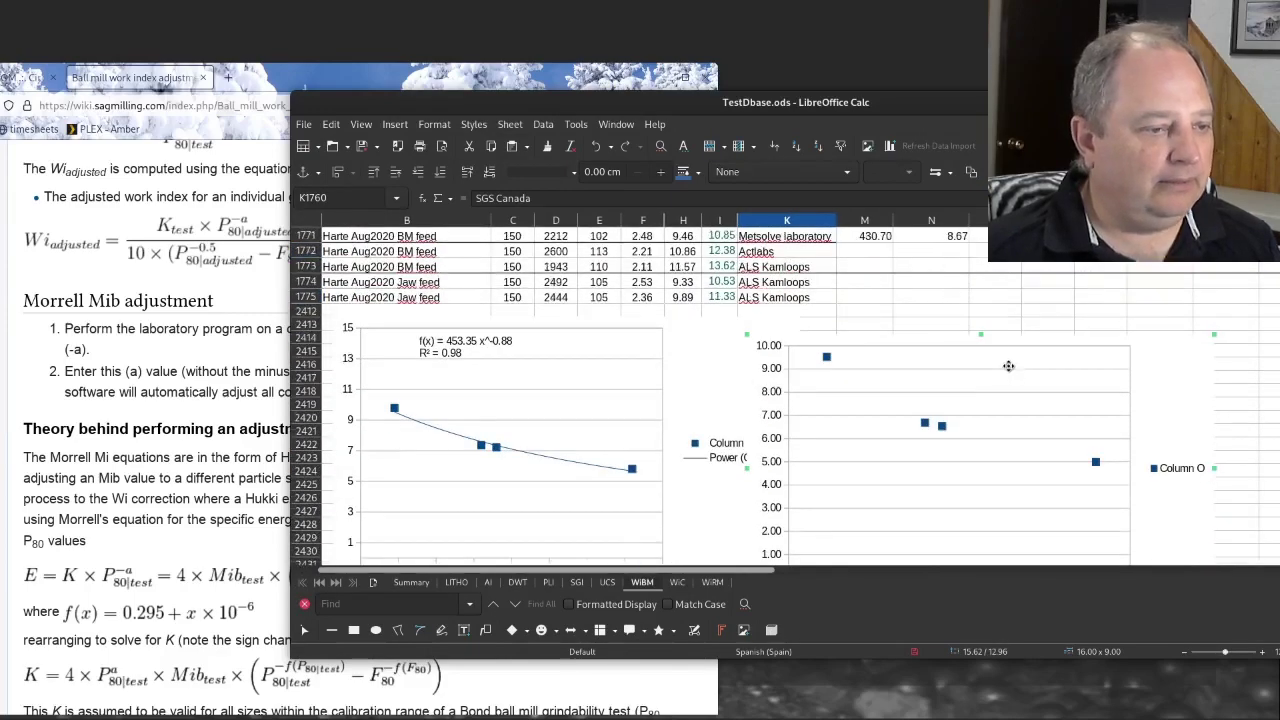
# Step: Set the scatter chart's Y-axis maximum to 15
pyautogui.doubleClick(767, 388)
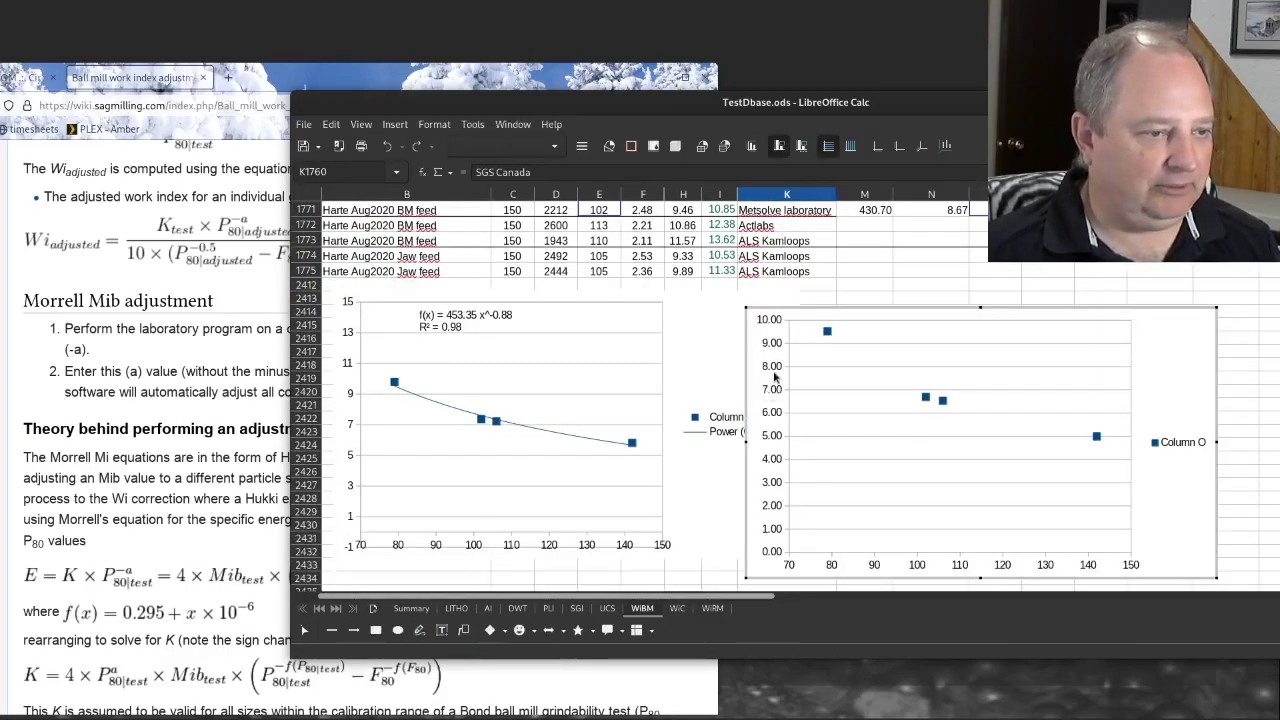
pyautogui.doubleClick(777, 375)
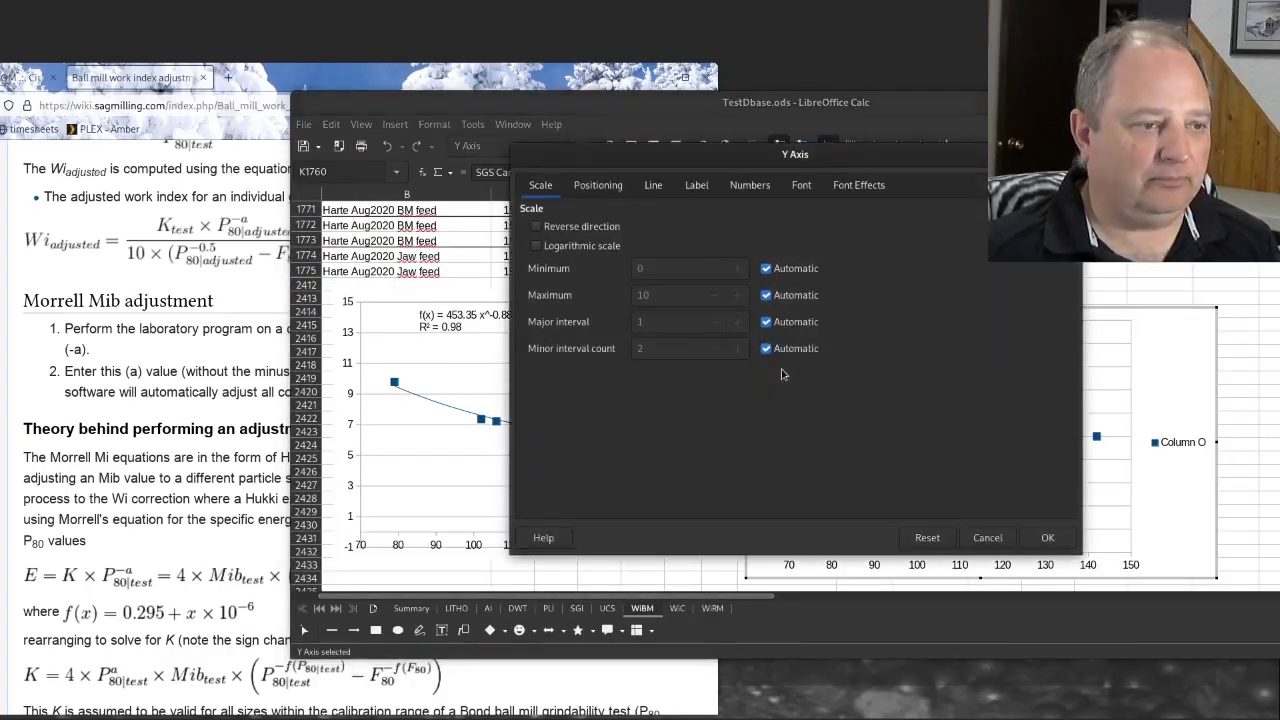
pyautogui.click(767, 295)
pyautogui.doubleClick(643, 295)
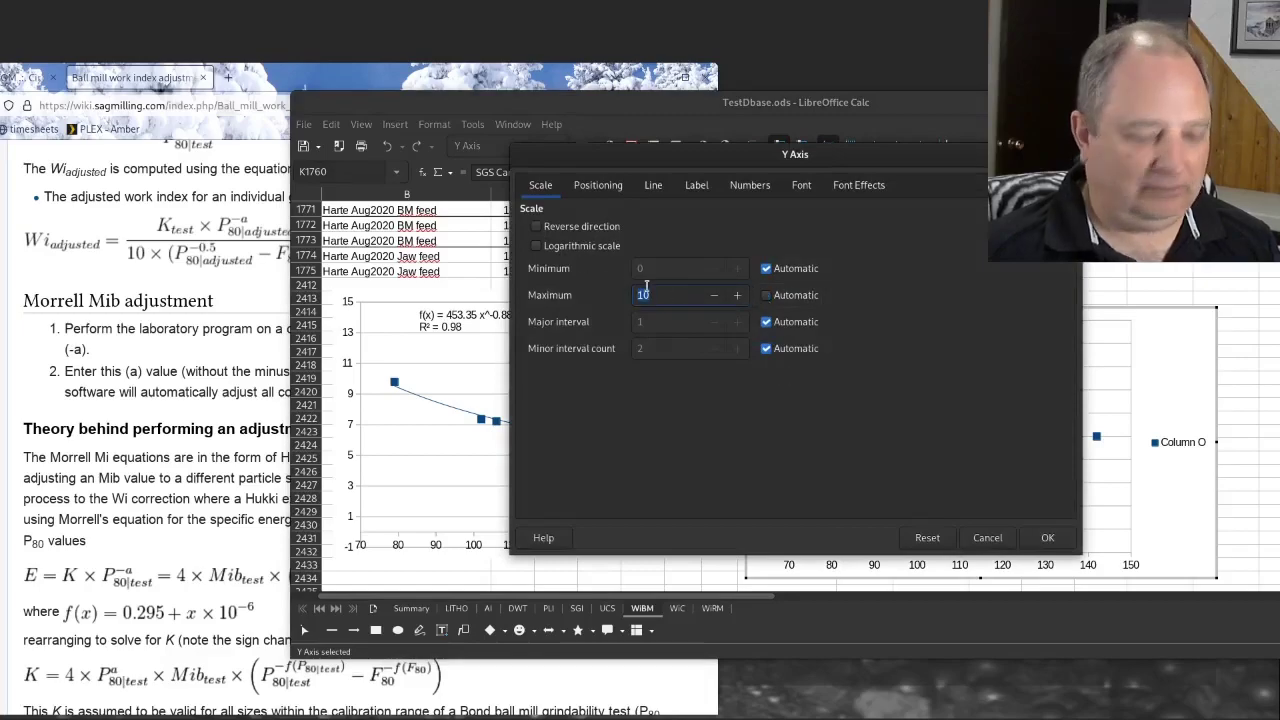
pyautogui.write('15')
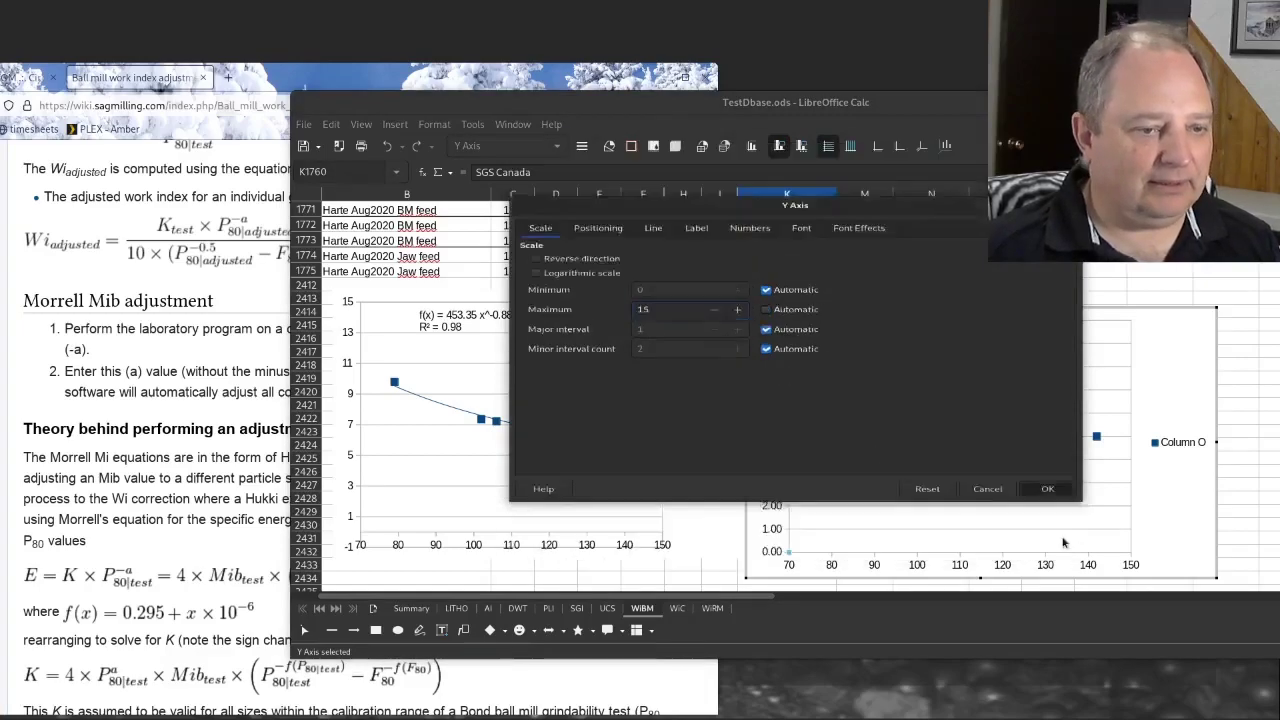
pyautogui.click(1050, 538)
pyautogui.click(872, 300)
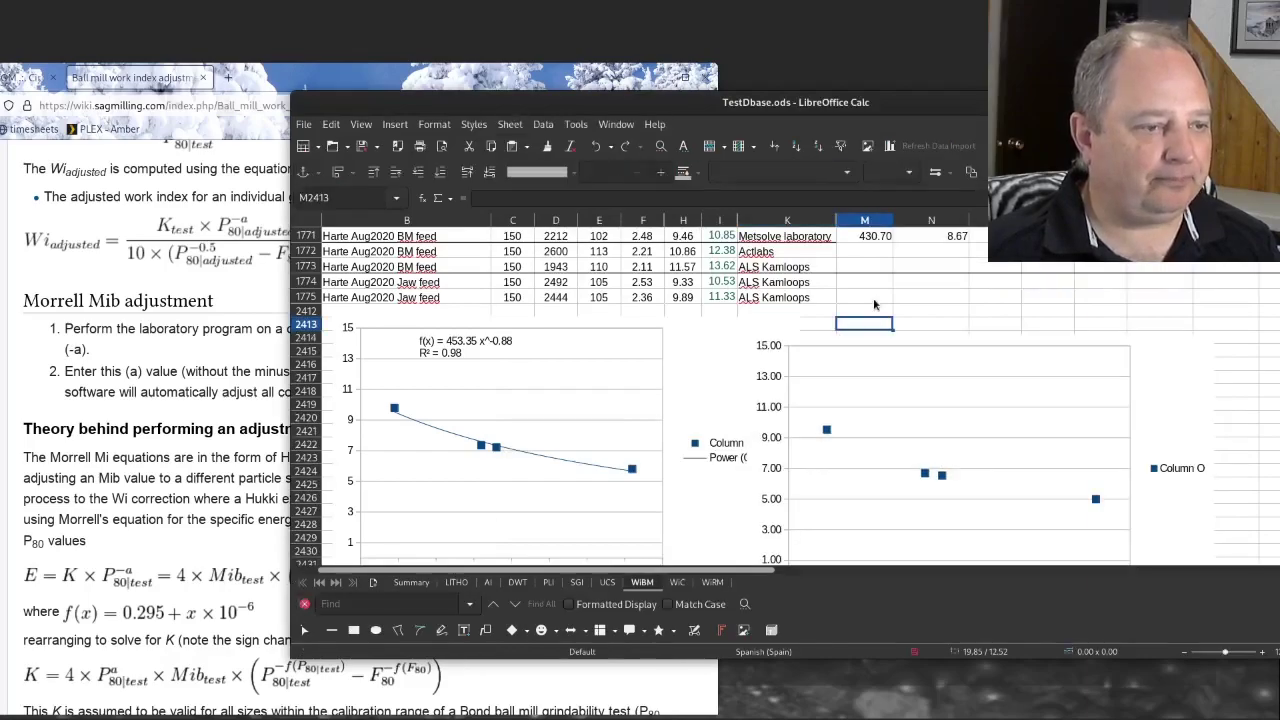
pyautogui.moveTo(879, 358); pyautogui.dragTo(886, 351)
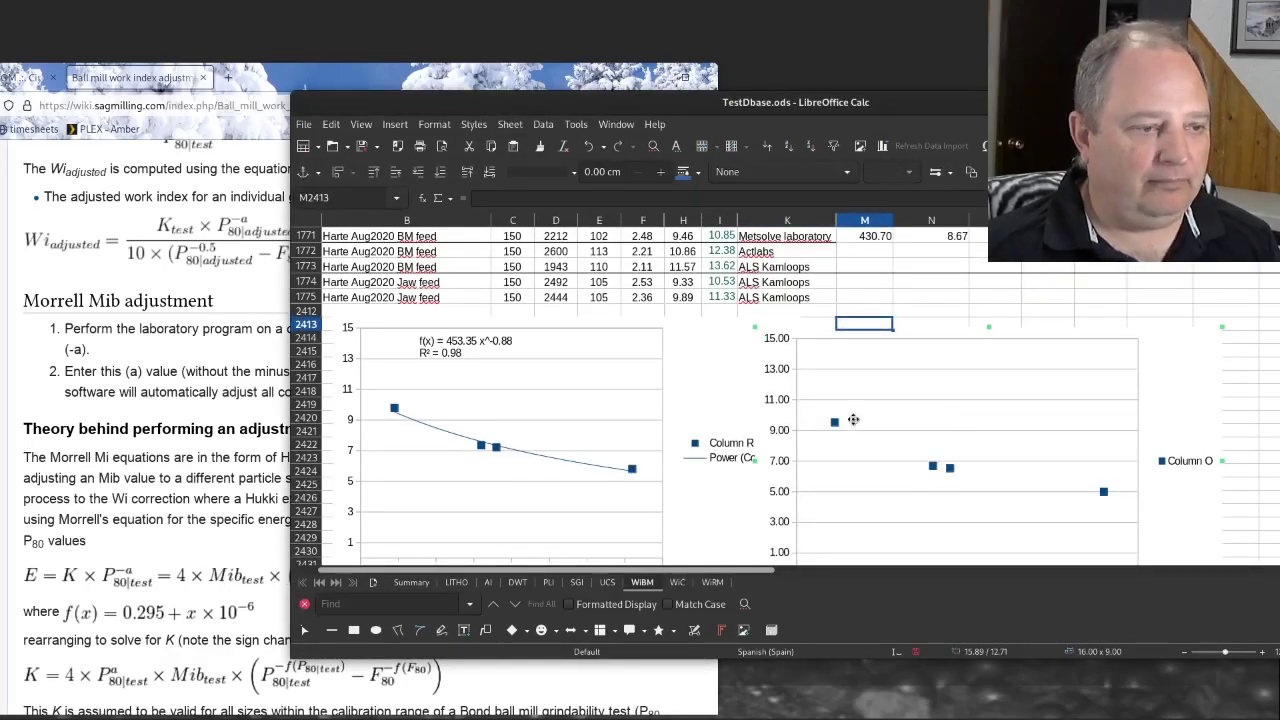
pyautogui.doubleClick(931, 467)
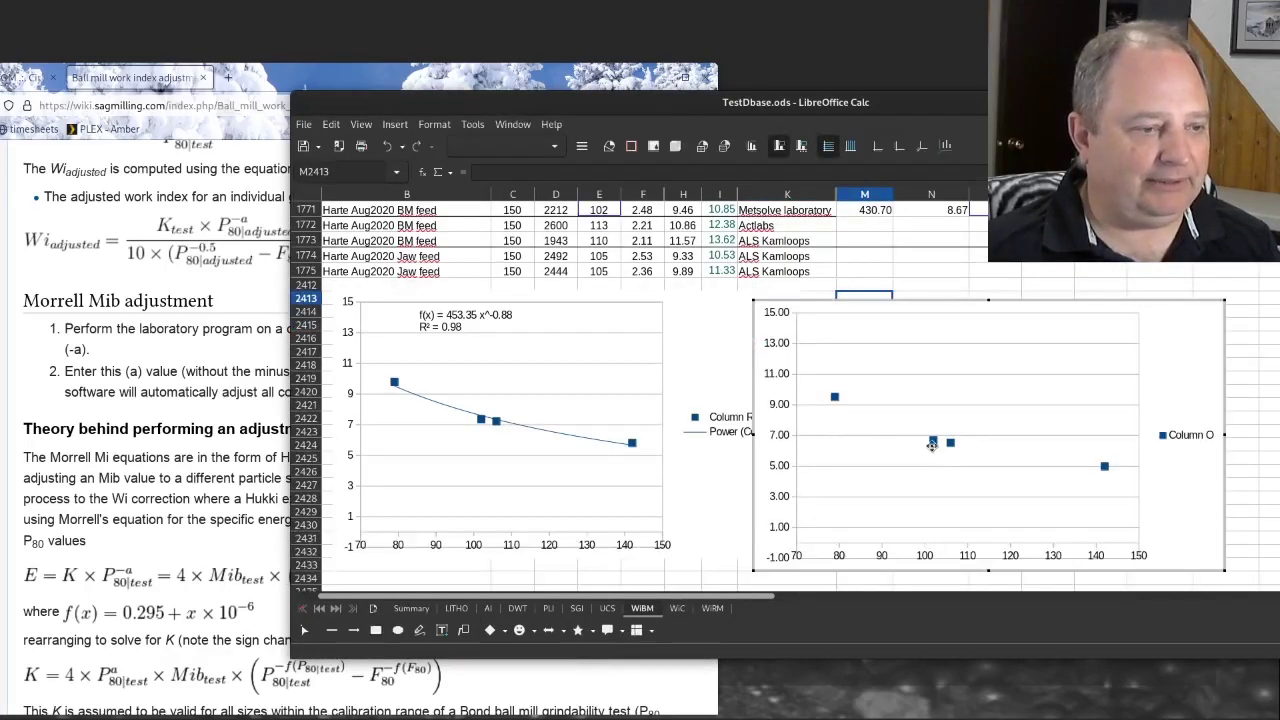
# Step: Add a trendline showing its equation and R² to the Column O series
pyautogui.rightClick(932, 442)
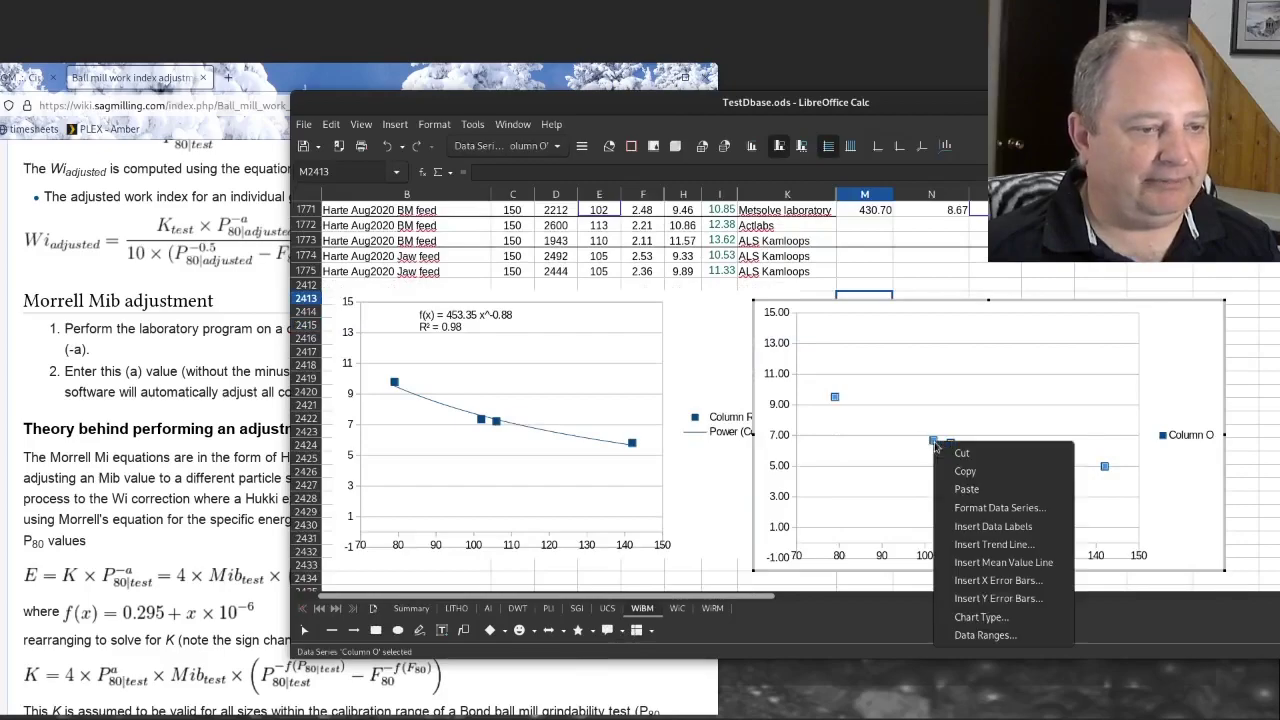
pyautogui.click(1000, 547)
pyautogui.click(578, 206)
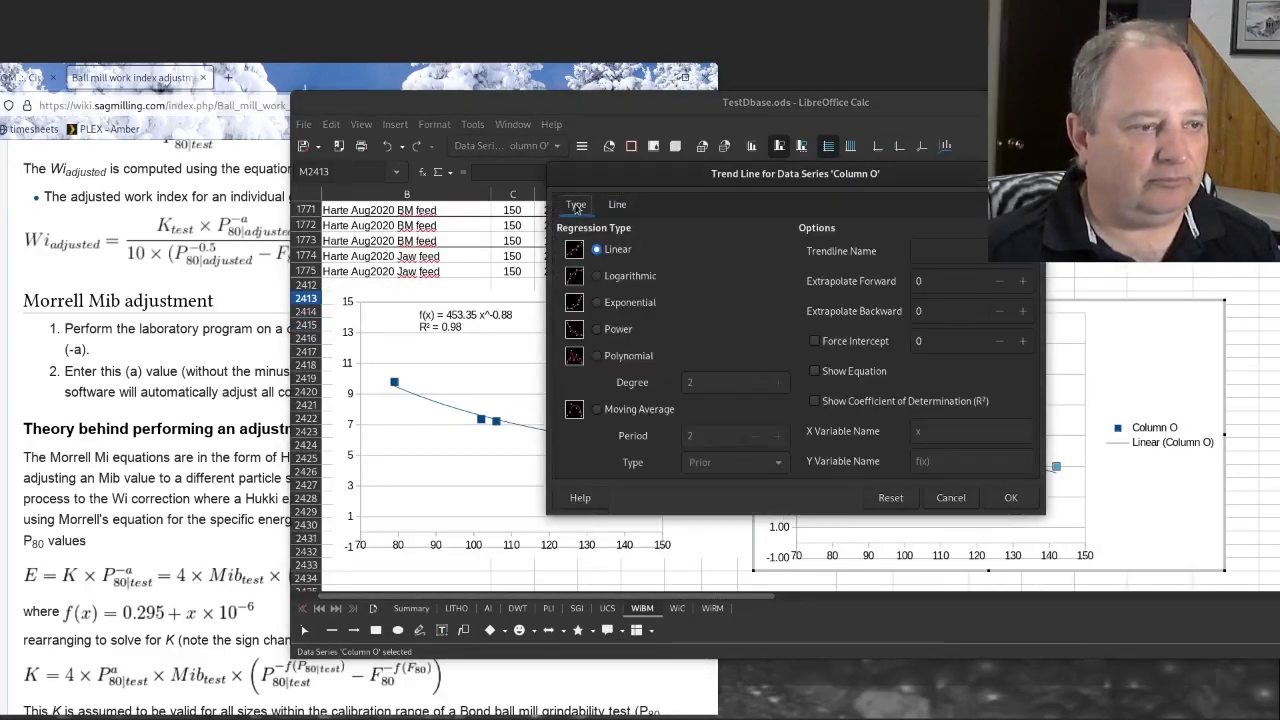
pyautogui.click(814, 371)
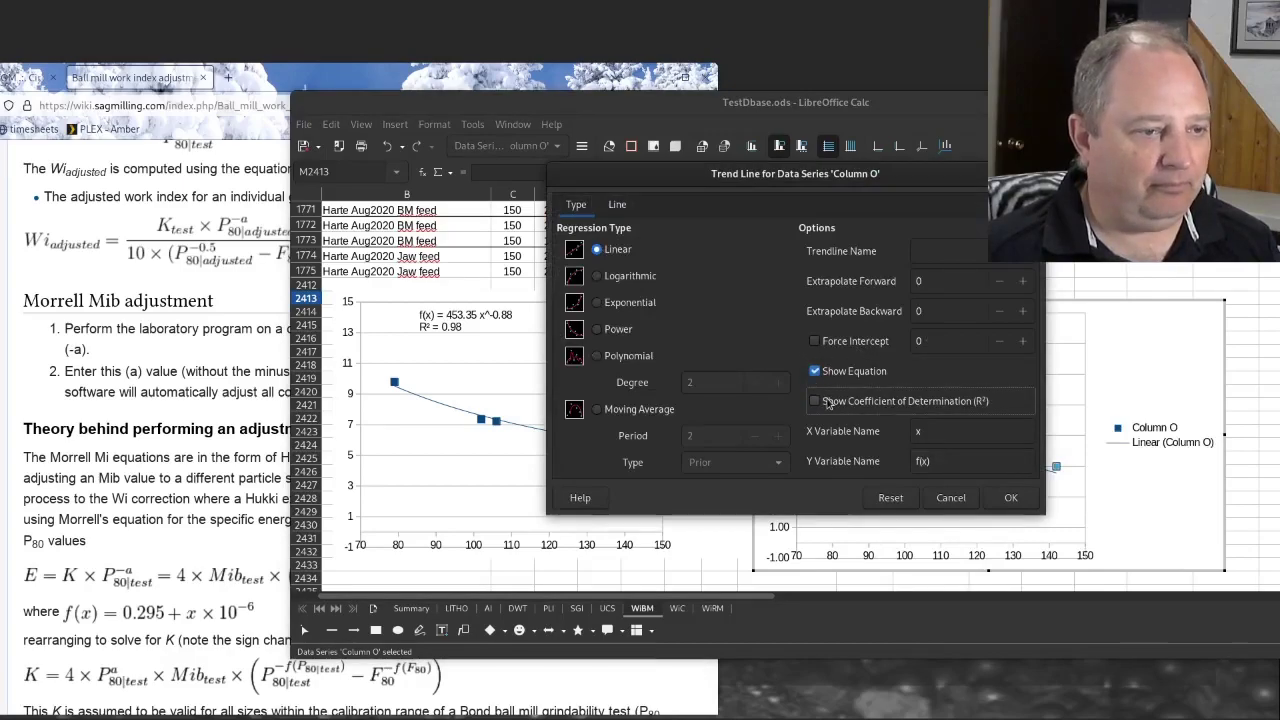
pyautogui.click(814, 400)
pyautogui.click(988, 497)
# Step: Move the equation label to the chart's top and give it a two-decimal number format
pyautogui.moveTo(913, 412); pyautogui.dragTo(913, 327)
pyautogui.rightClick(913, 327)
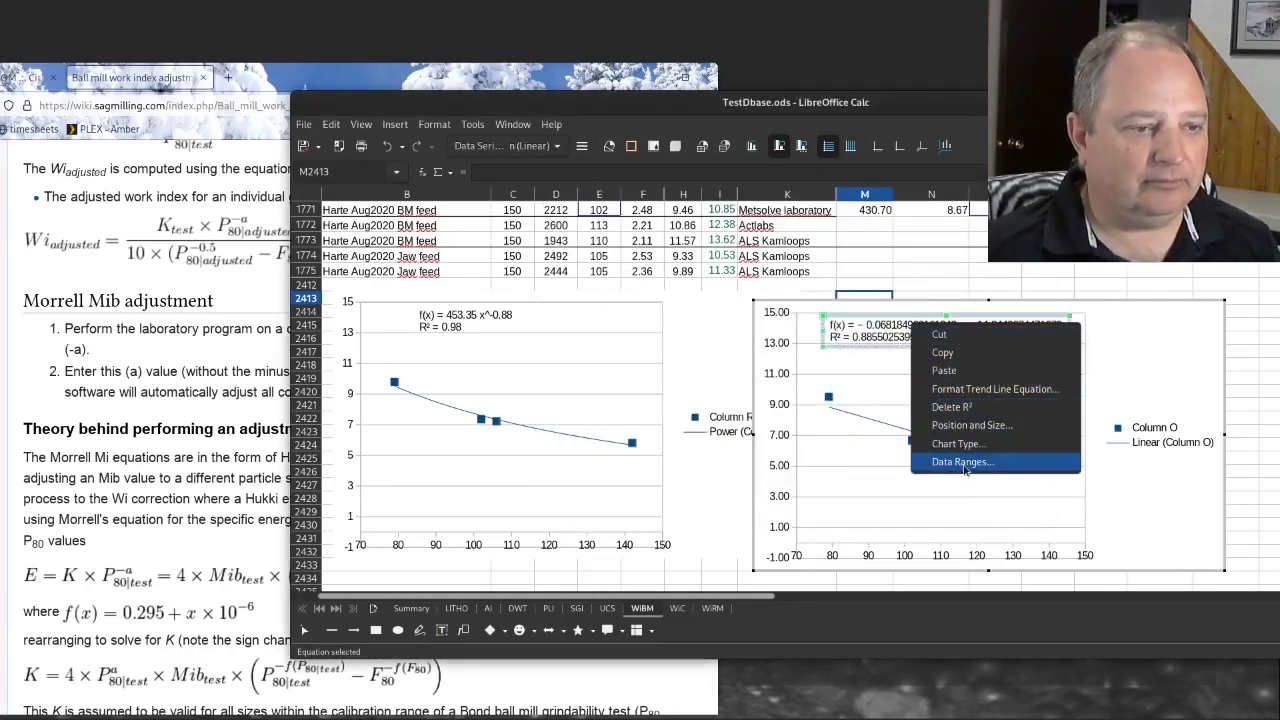
pyautogui.click(970, 390)
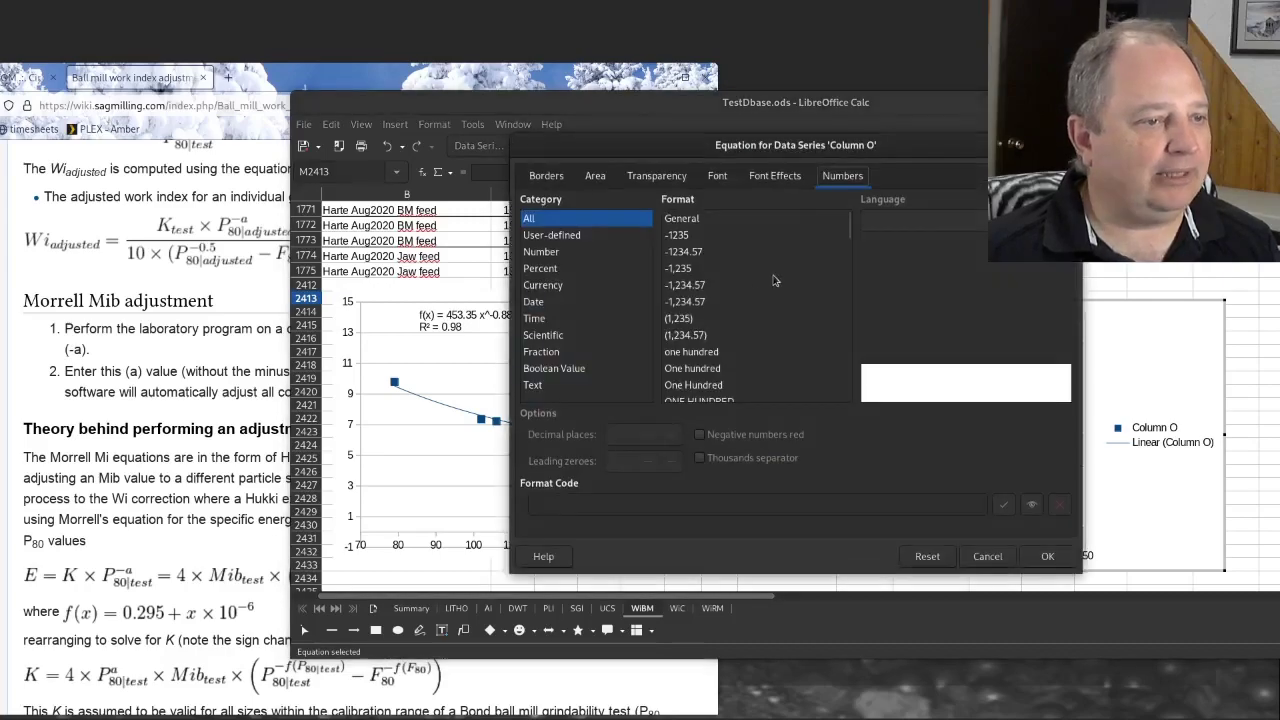
pyautogui.click(692, 302)
pyautogui.click(1047, 556)
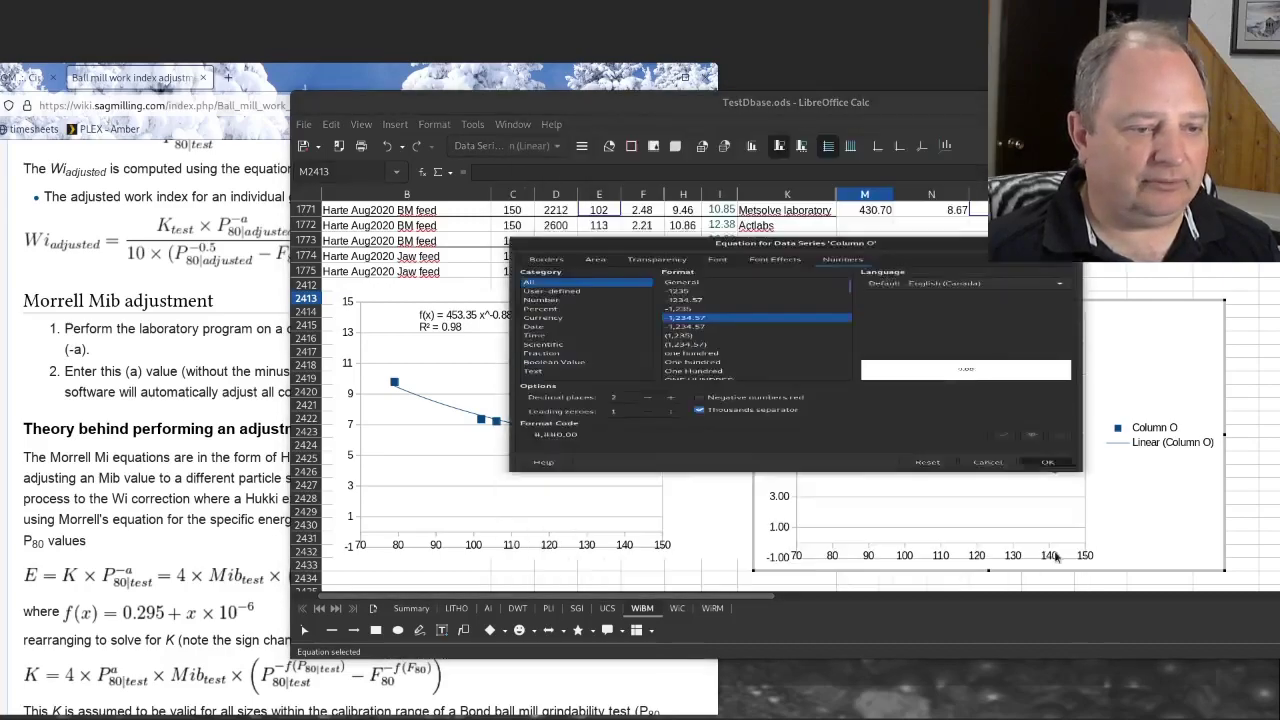
pyautogui.click(930, 256)
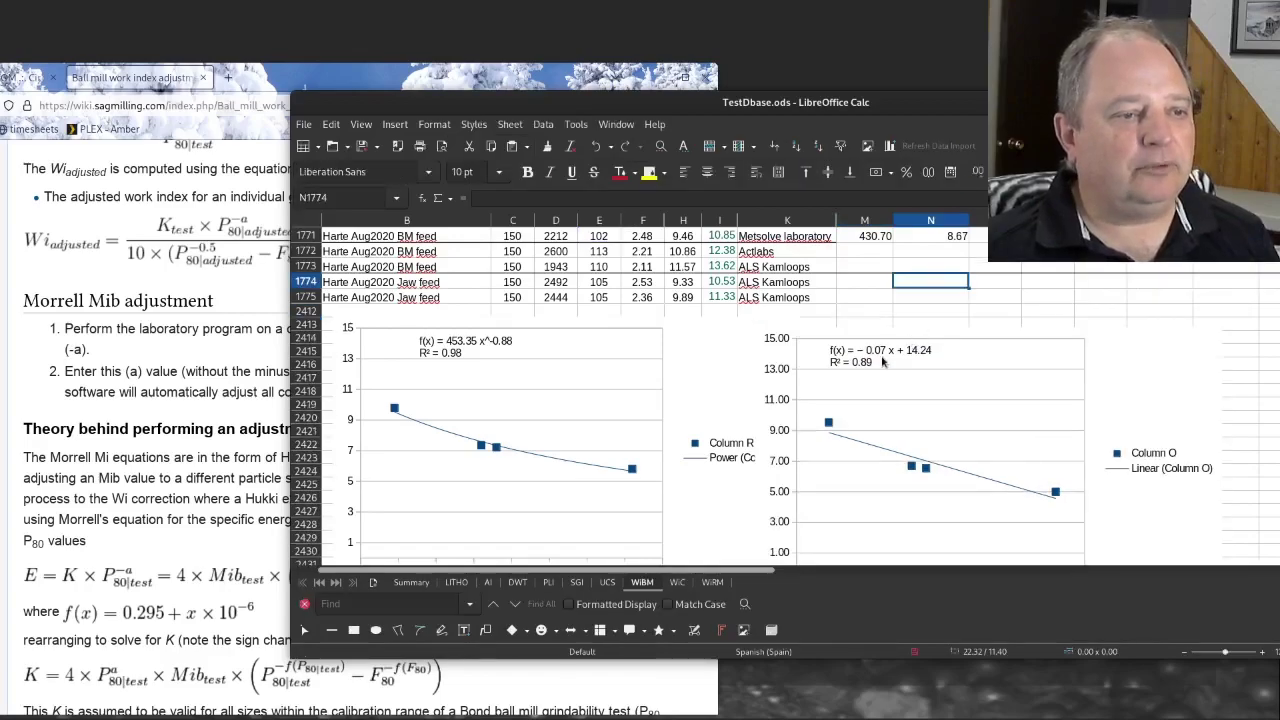
# Step: Switch the trendline to Power, showing f(x) = 1,087.90 x^-1.09 and R² = 0.98
pyautogui.doubleClick(866, 422)
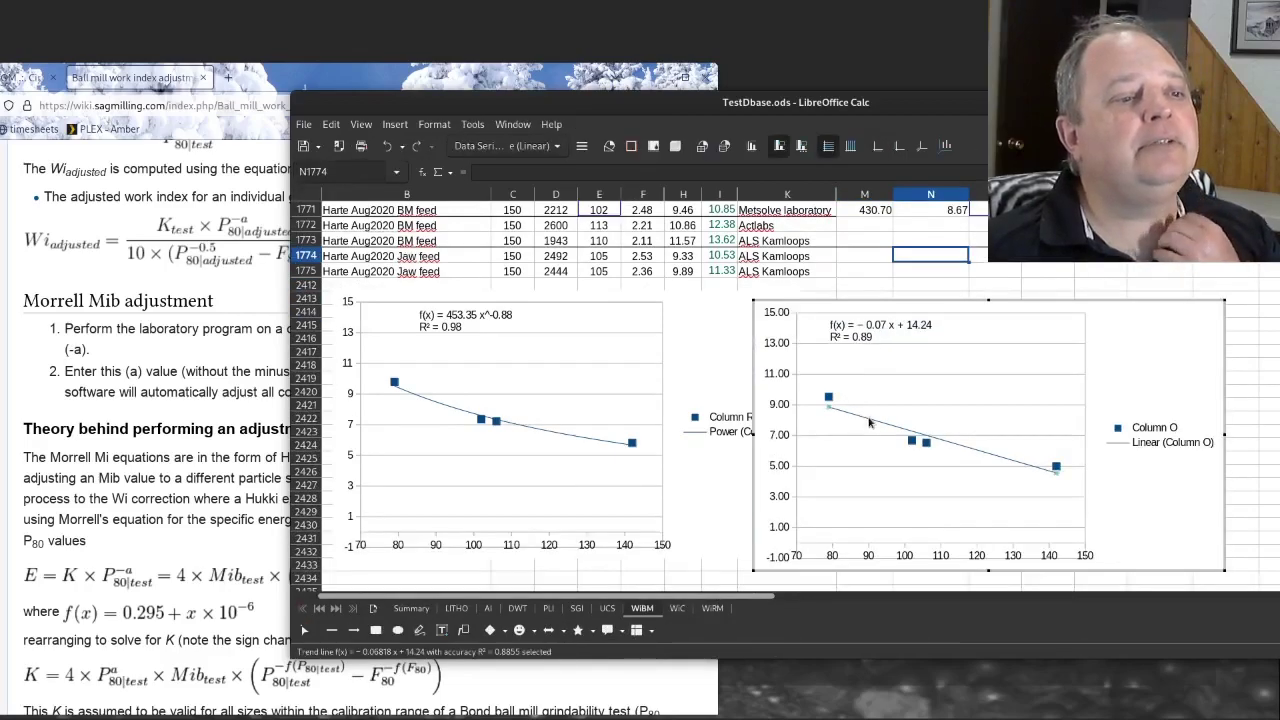
pyautogui.doubleClick(866, 422)
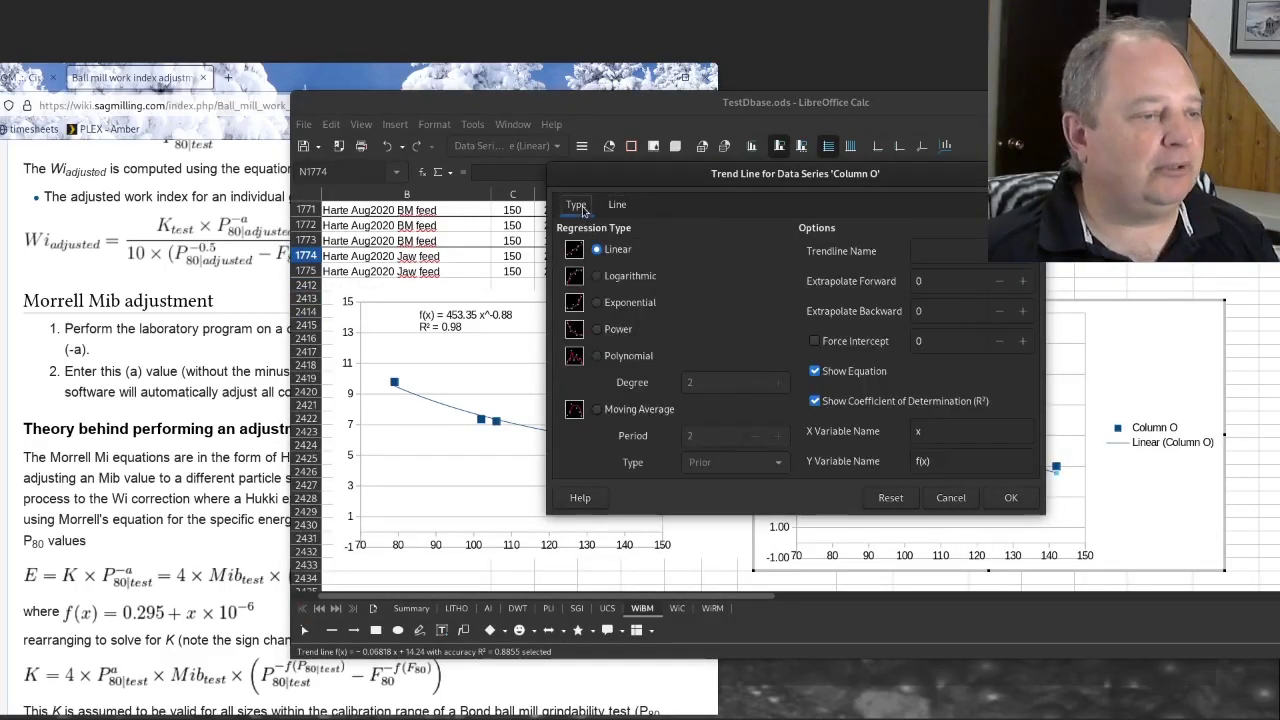
pyautogui.click(597, 329)
pyautogui.click(1010, 497)
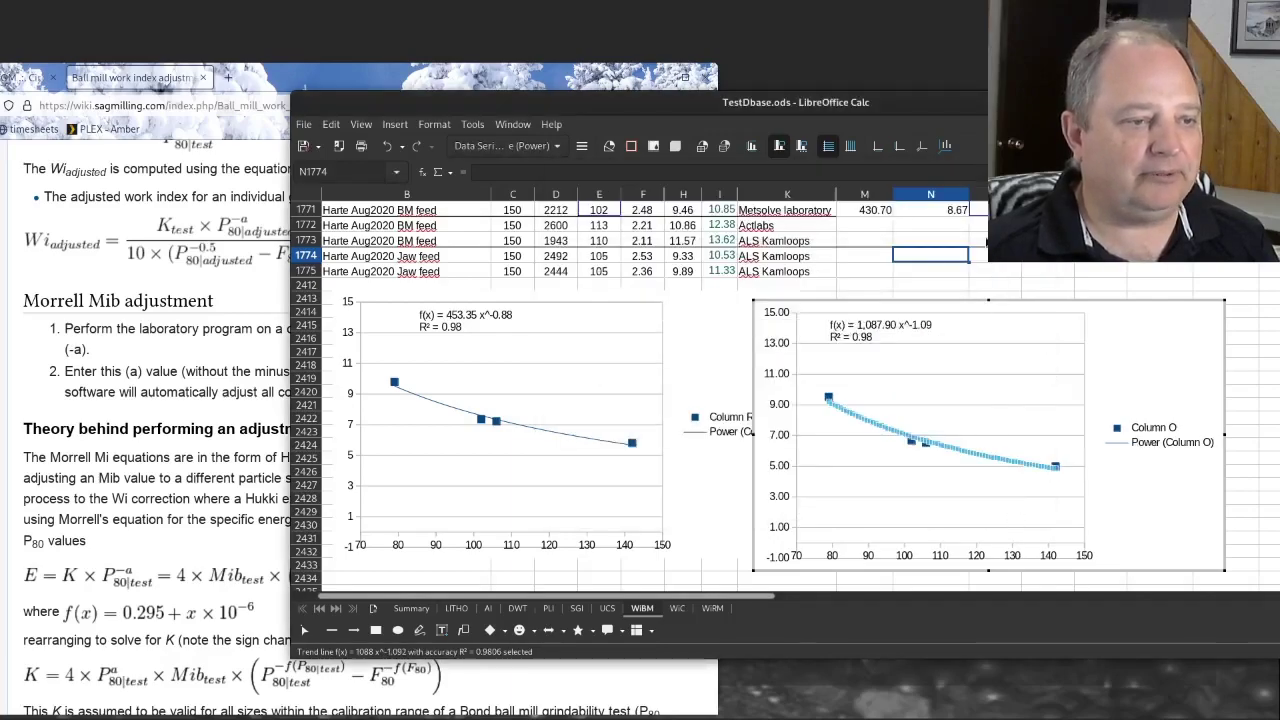
pyautogui.click(990, 263)
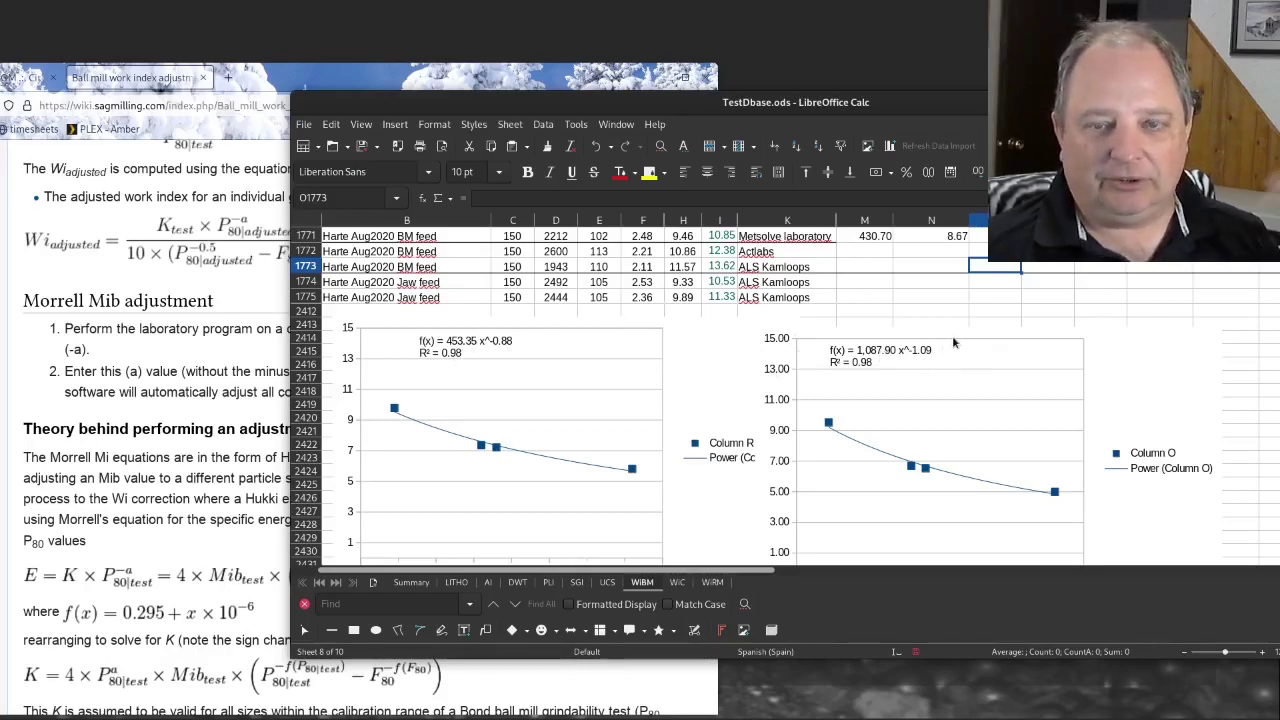
pyautogui.scroll(5, 922, 370)
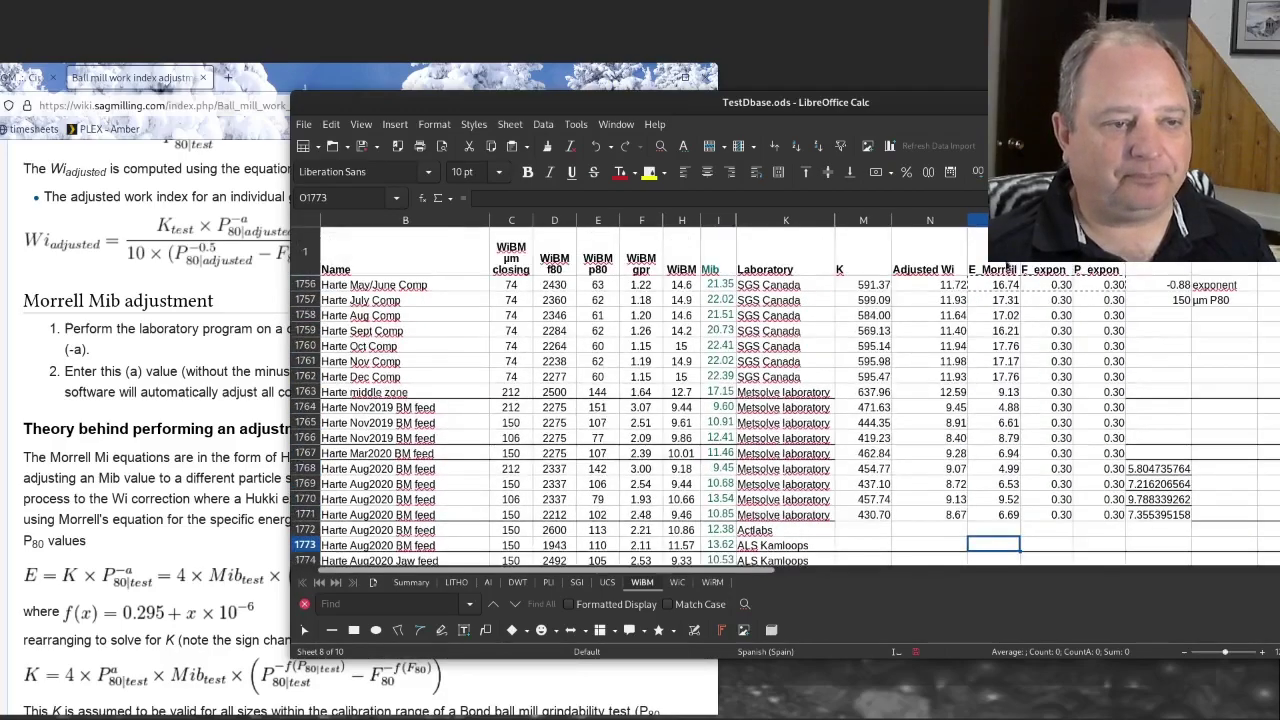
# Step: Scroll the SAGMILLING.COM wiki to 'Theory behind performing an adjustment' and the K equation
pyautogui.click(184, 434)
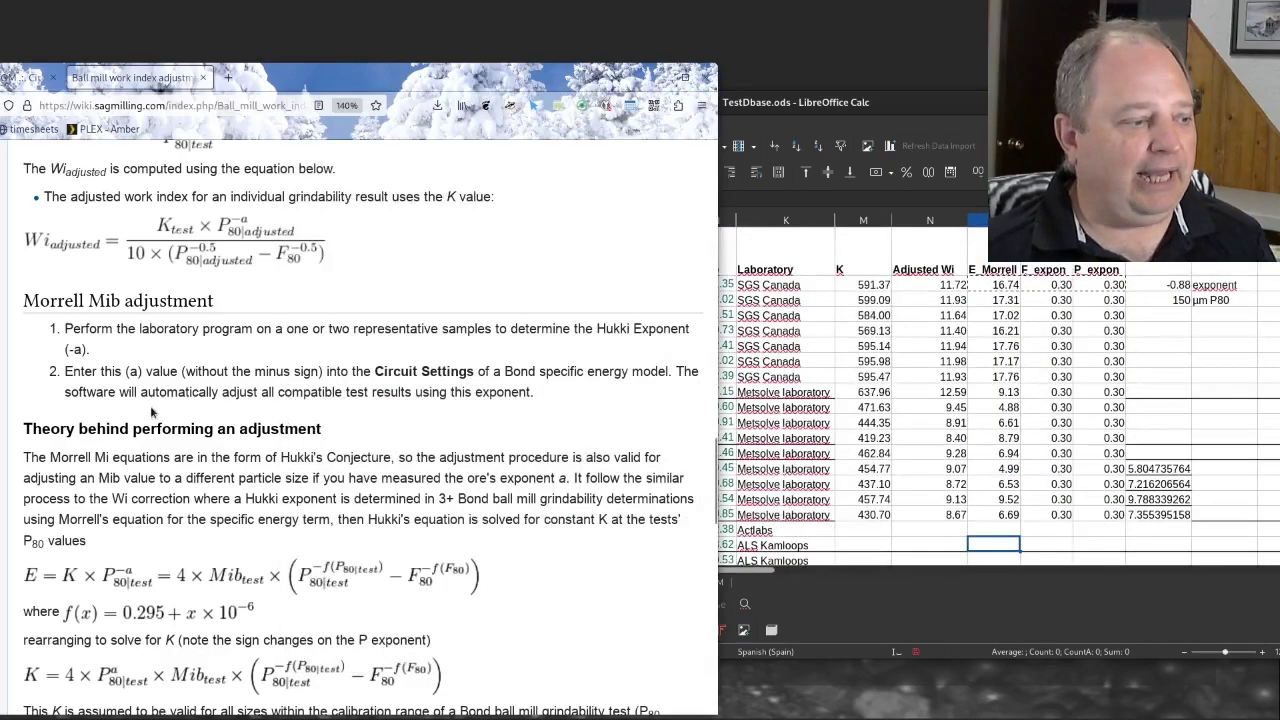
pyautogui.scroll(-5, 184, 434)
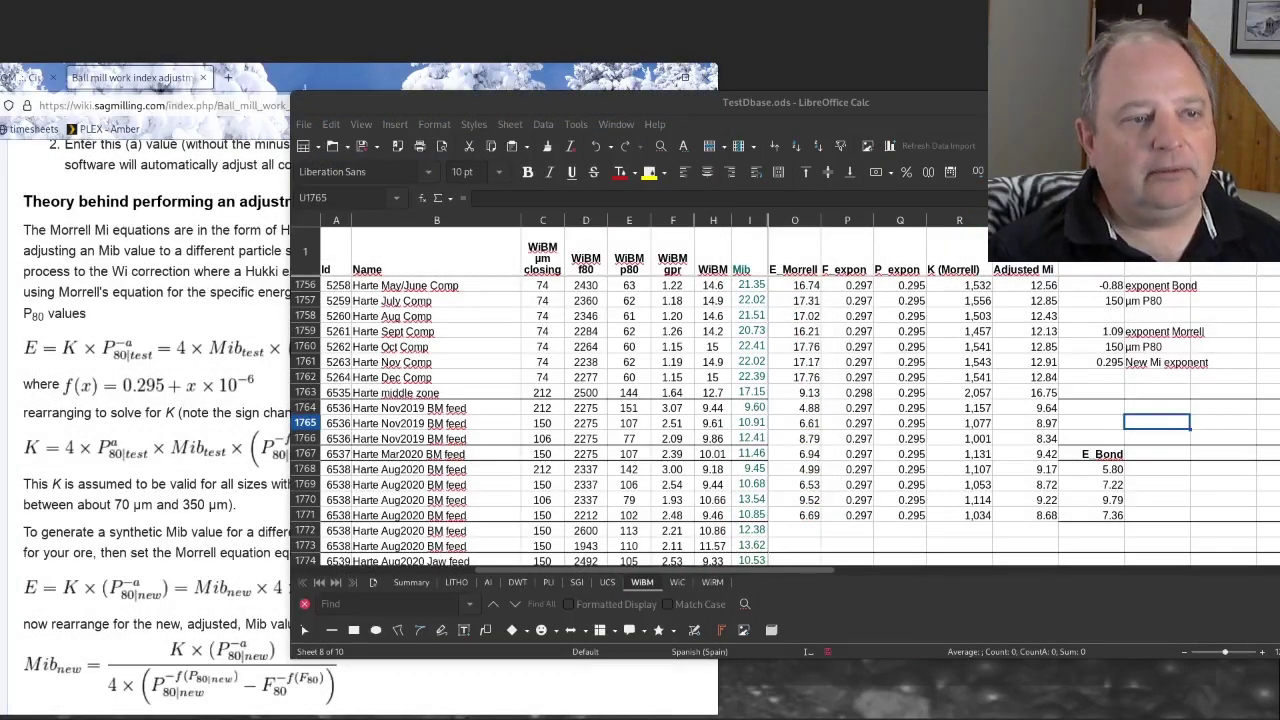
# Step: Select down the K (Morrell) column to the July Comp row's K cell
pyautogui.click(946, 274)
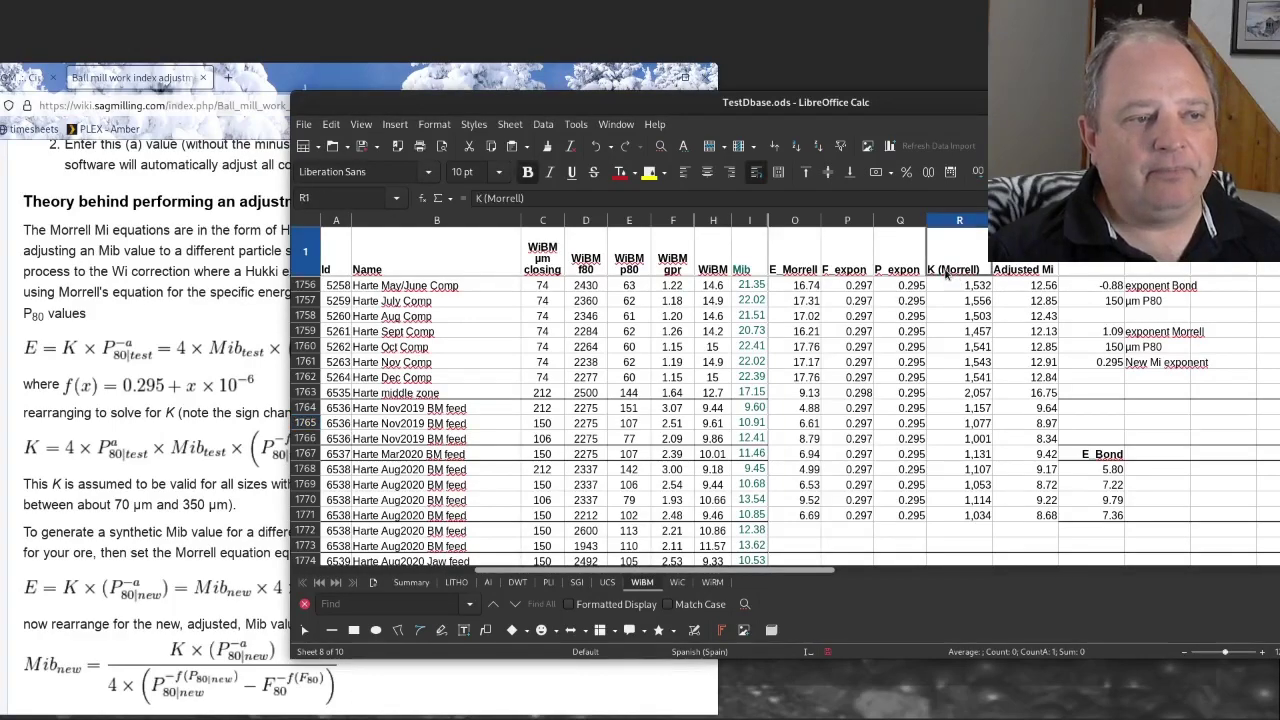
pyautogui.keyDown('shift'); pyautogui.click(948, 338); pyautogui.keyUp('shift')
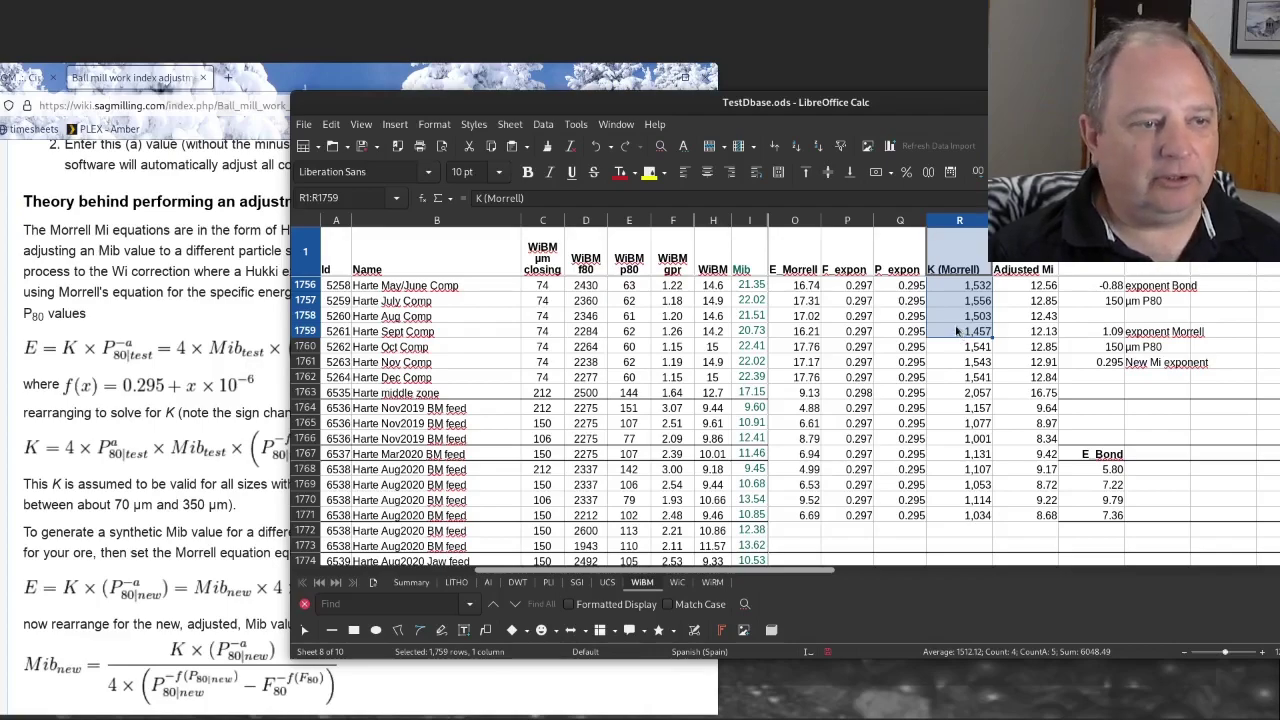
pyautogui.click(962, 302)
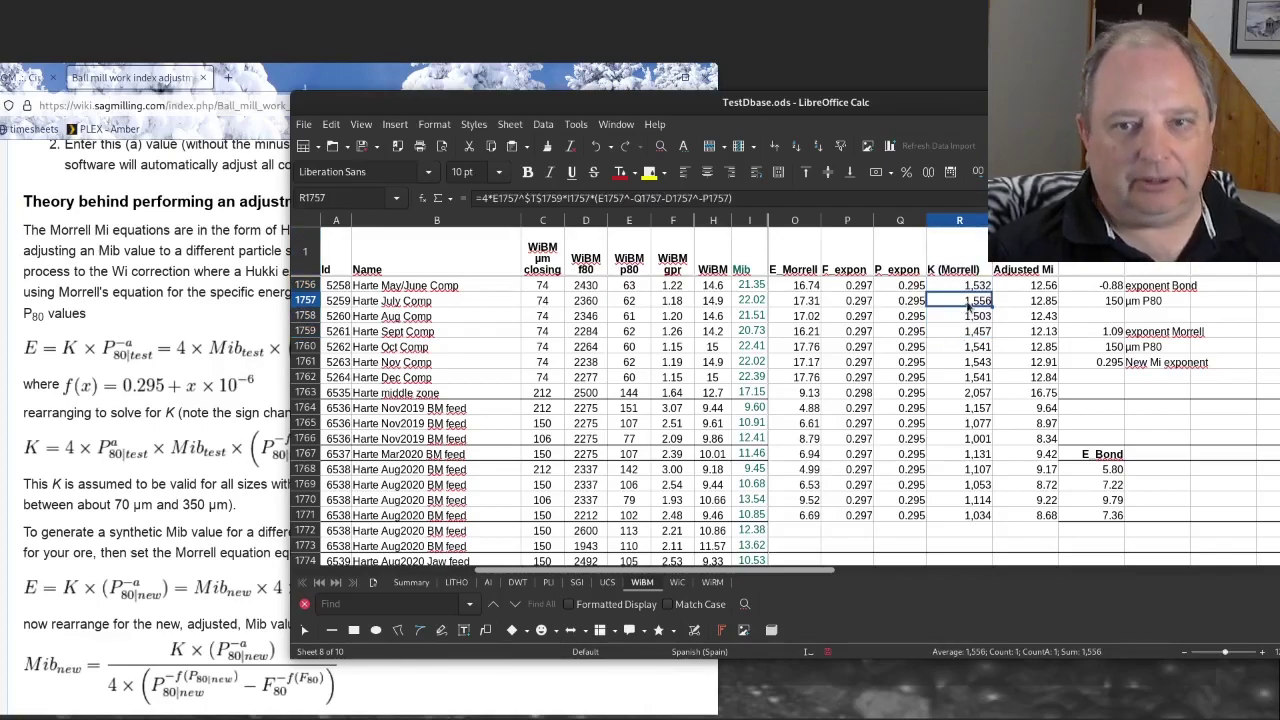
# Step: Review R1757's K formula and S1757's Adjusted Mi, then return to the wiki's K equation
pyautogui.doubleClick(985, 303)
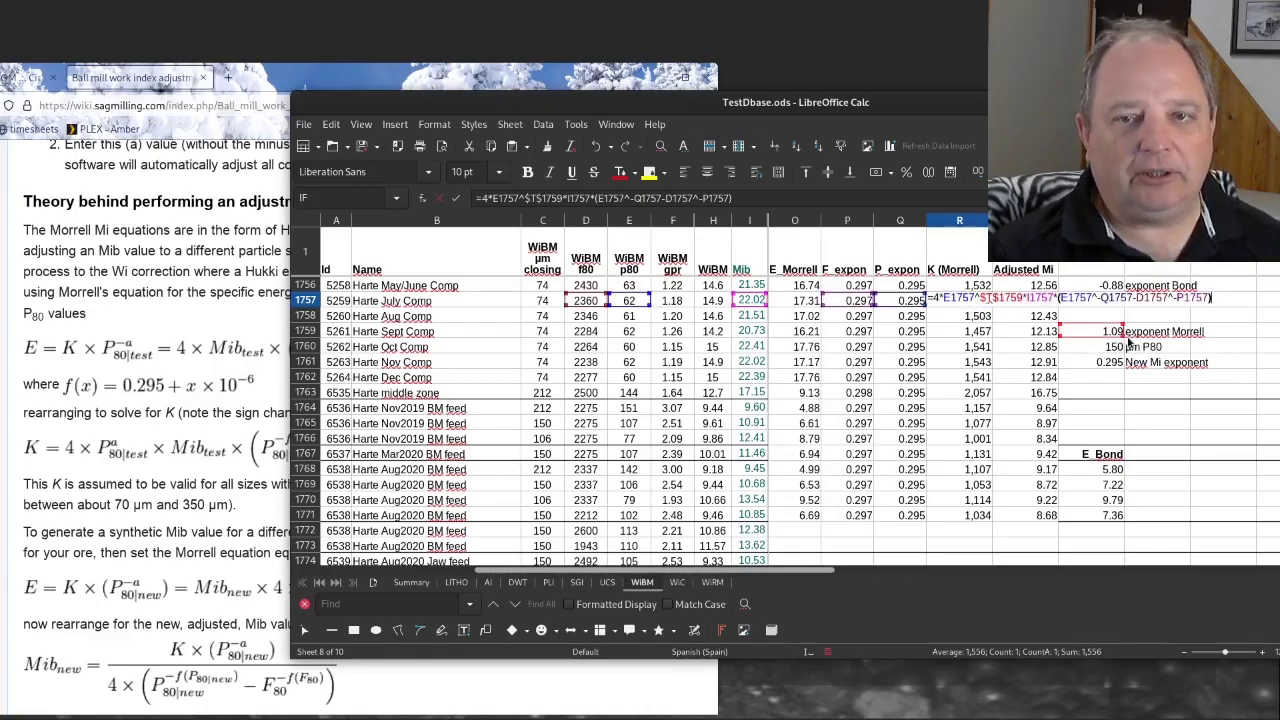
pyautogui.scroll(-8, 1060, 400)
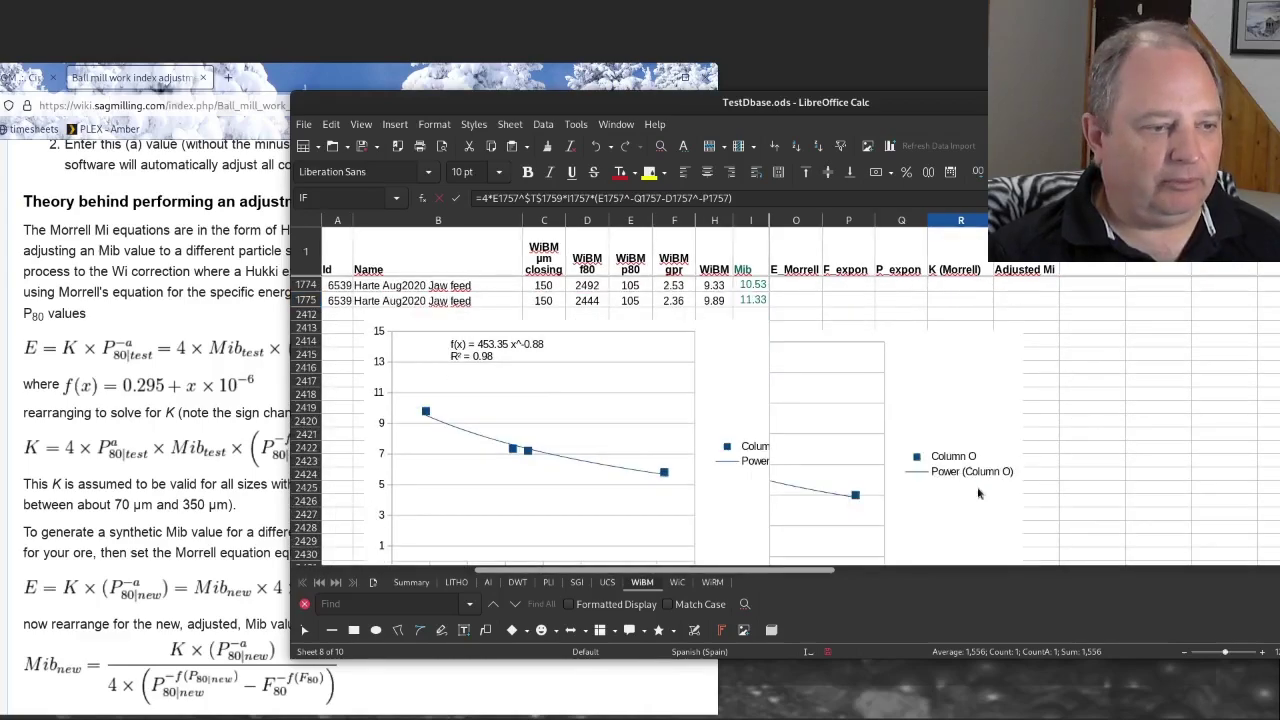
pyautogui.hscroll(-3, 1139, 439)
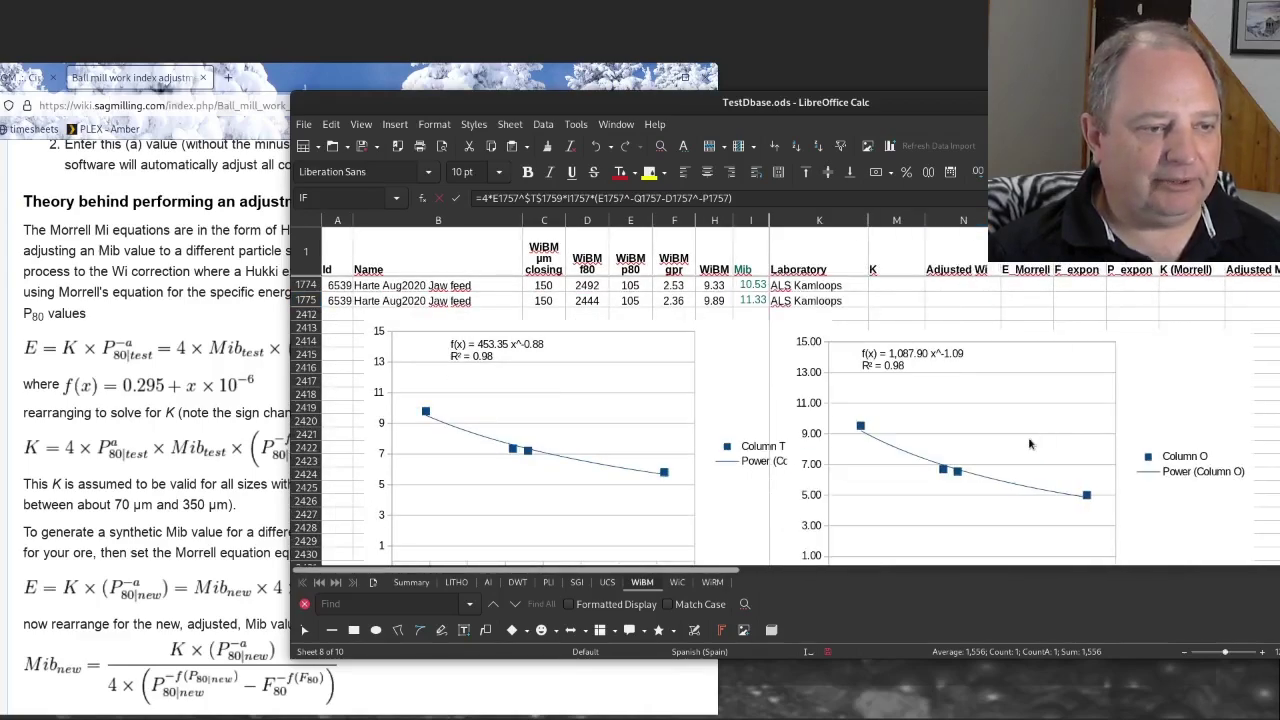
pyautogui.hscroll(3, 1070, 437)
pyautogui.scroll(8, 1070, 437)
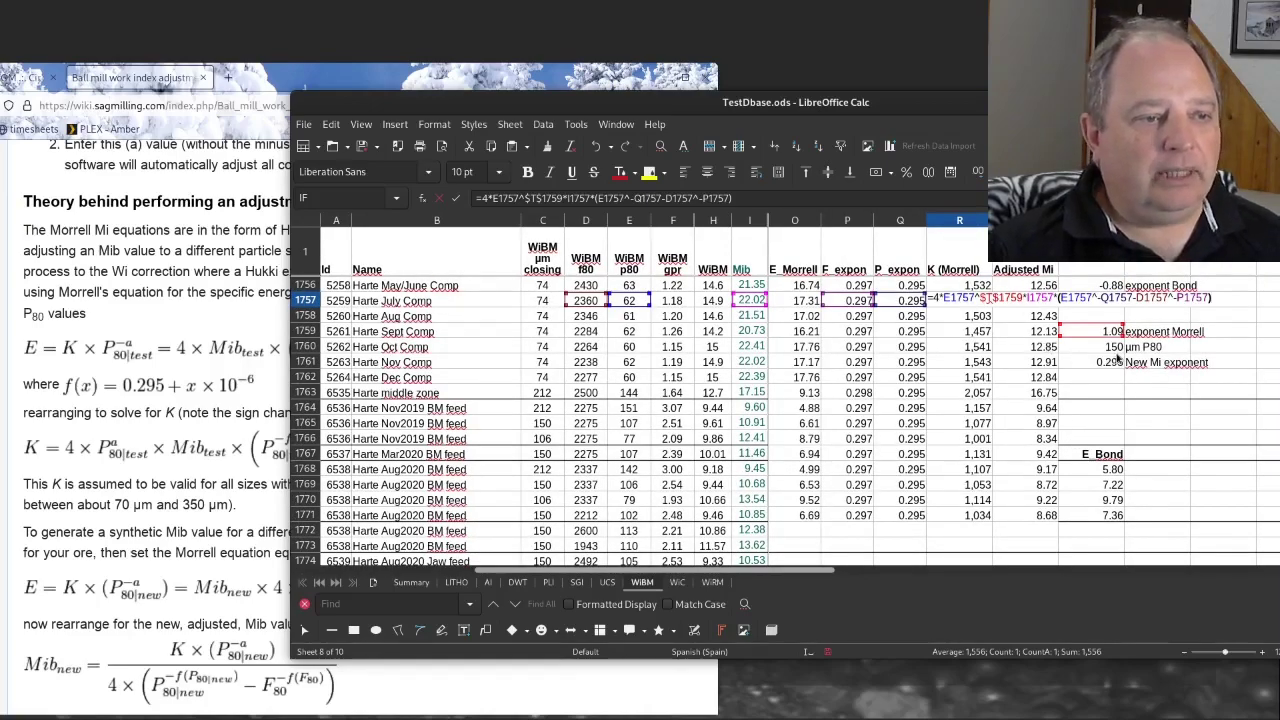
pyautogui.press('Return')
pyautogui.click(1021, 300)
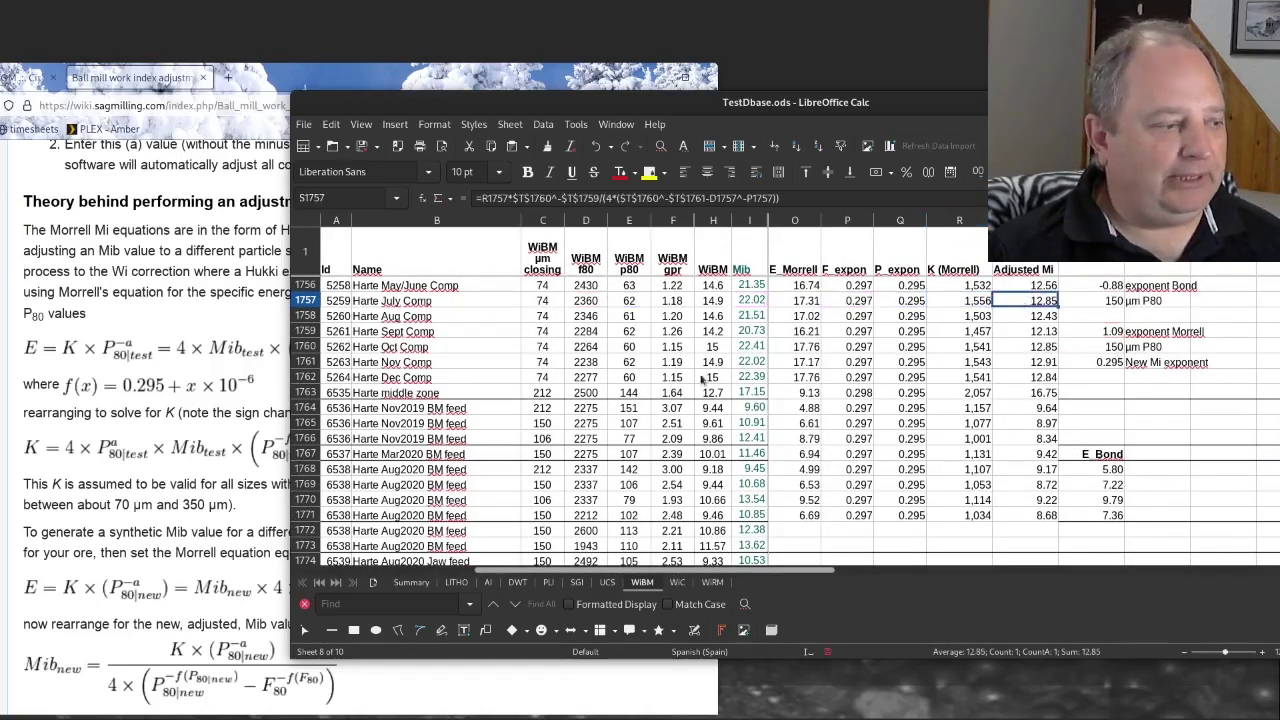
pyautogui.click(160, 509)
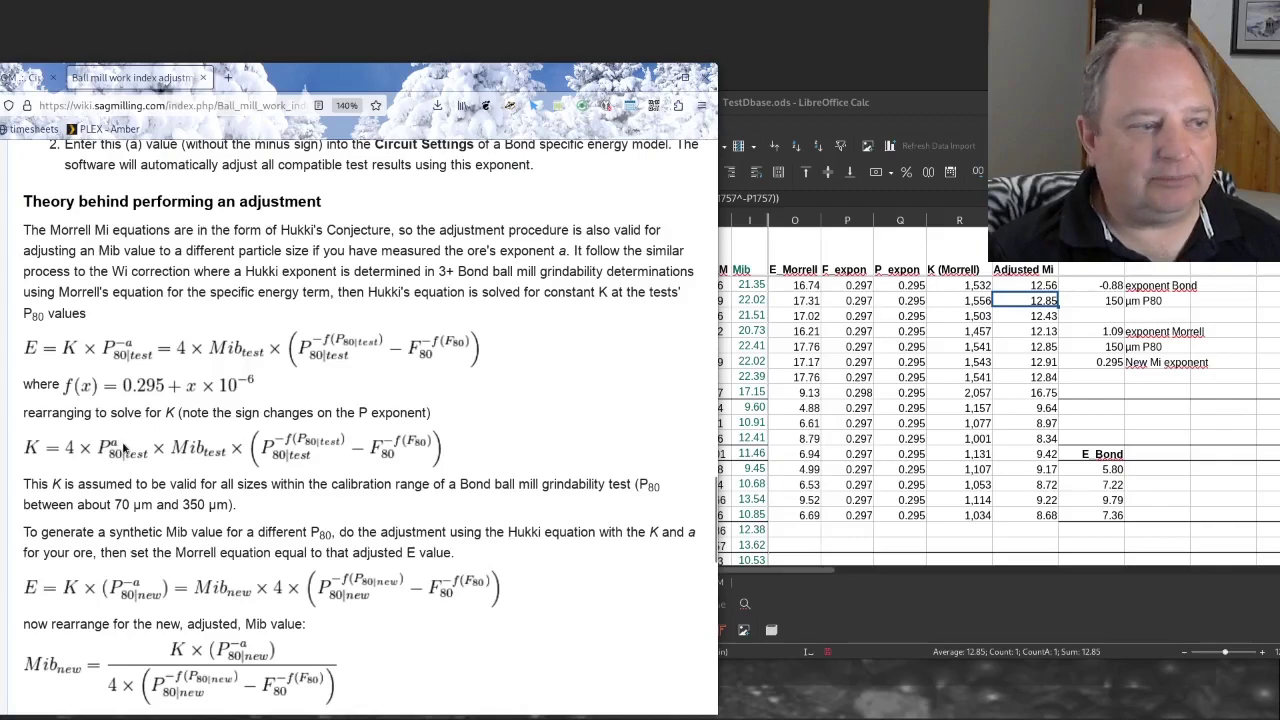
# Step: Inspect the July Comp K formula's bracketed P80 terms in the formula bar, leaving it unchanged
pyautogui.click(1045, 301)
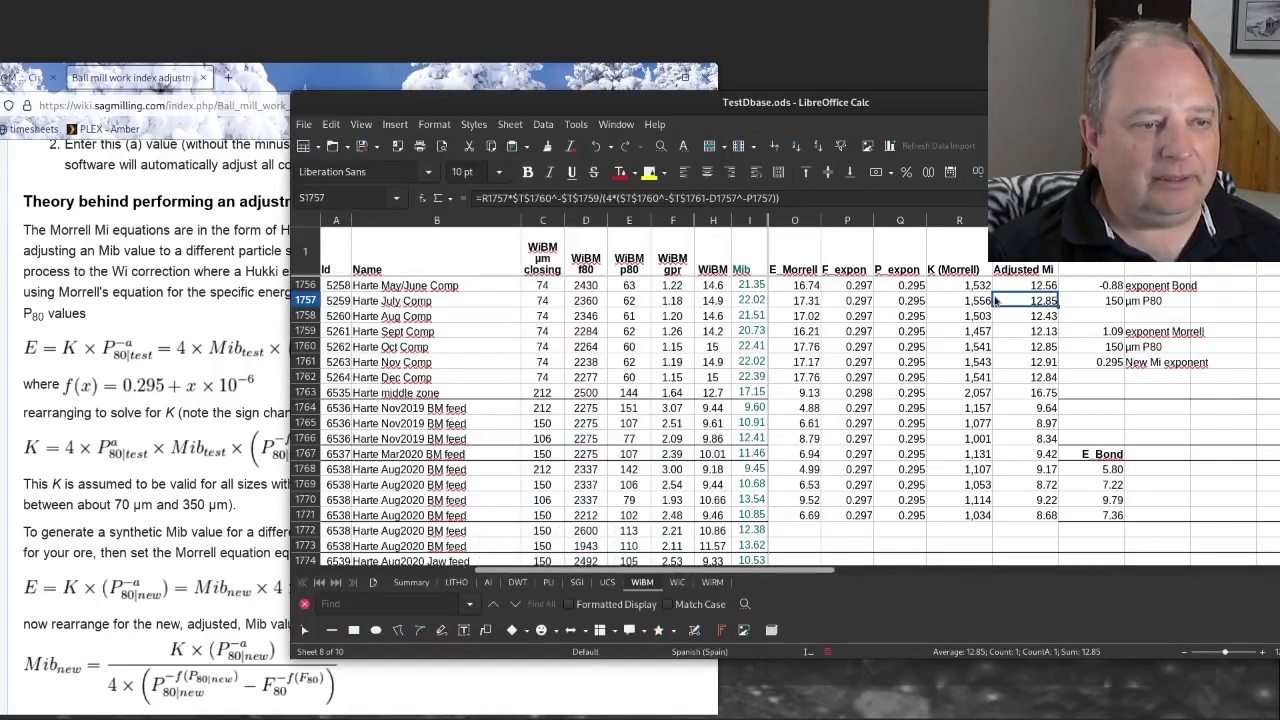
pyautogui.click(961, 301)
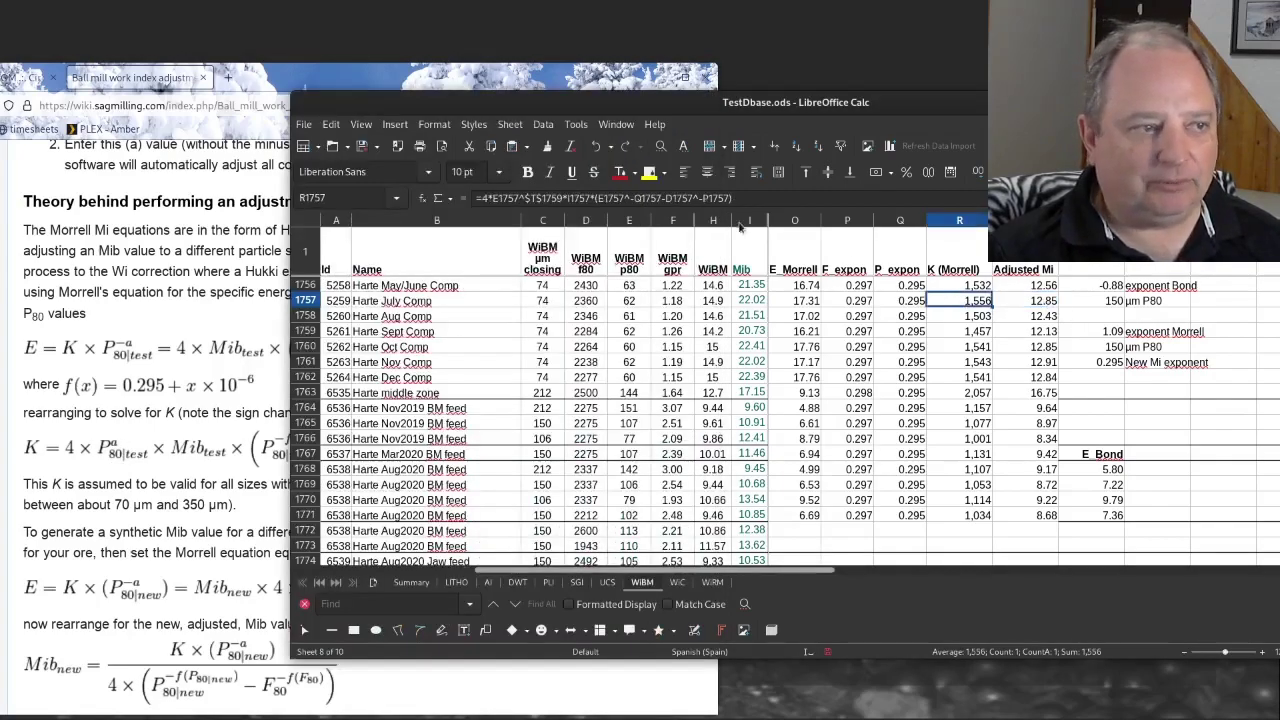
pyautogui.click(526, 198)
pyautogui.press('F4')
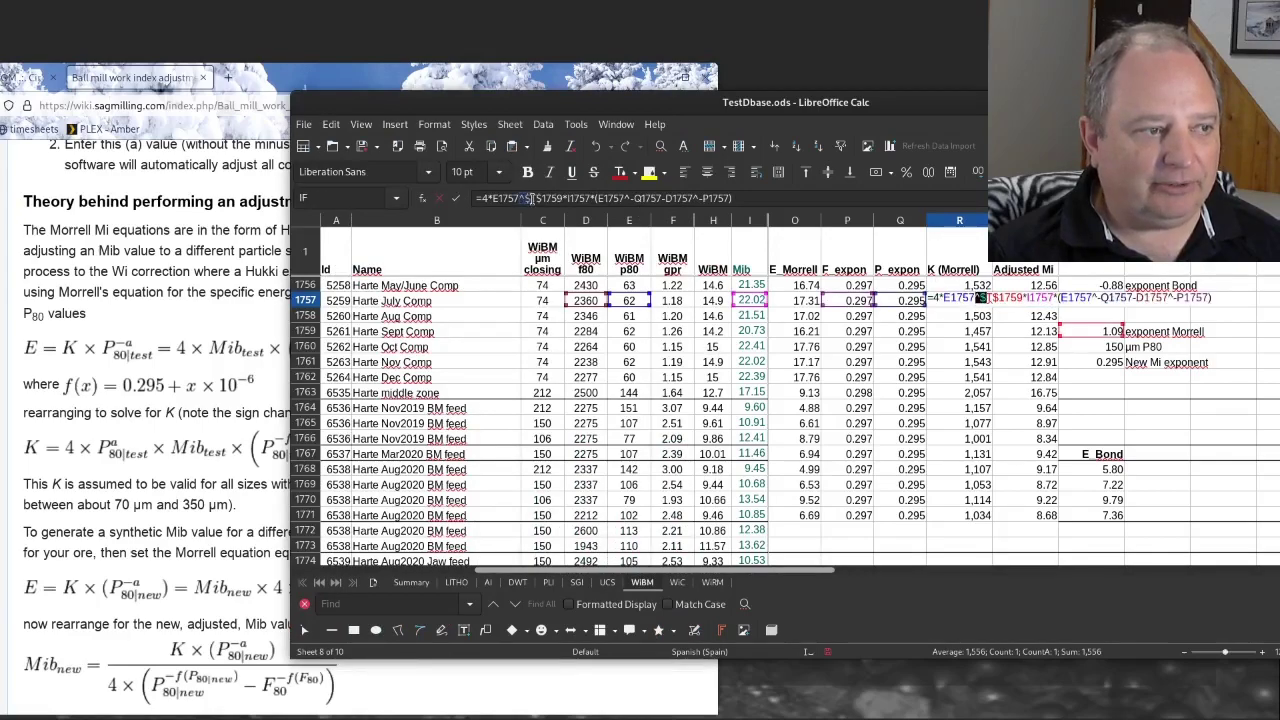
pyautogui.click(626, 198)
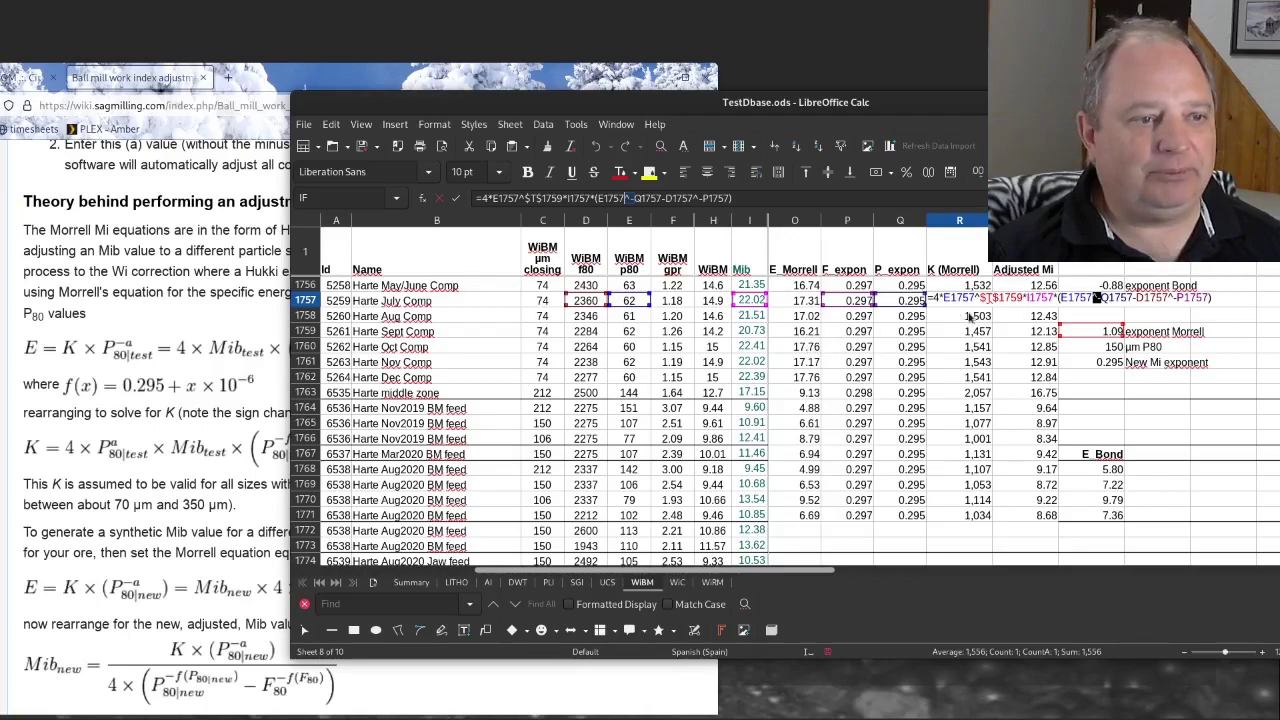
pyautogui.press('Escape')
# Step: Select the May/June Comp Mib 21.35 and Adjusted Mi 12.56 cells together for comparison
pyautogui.click(1026, 289)
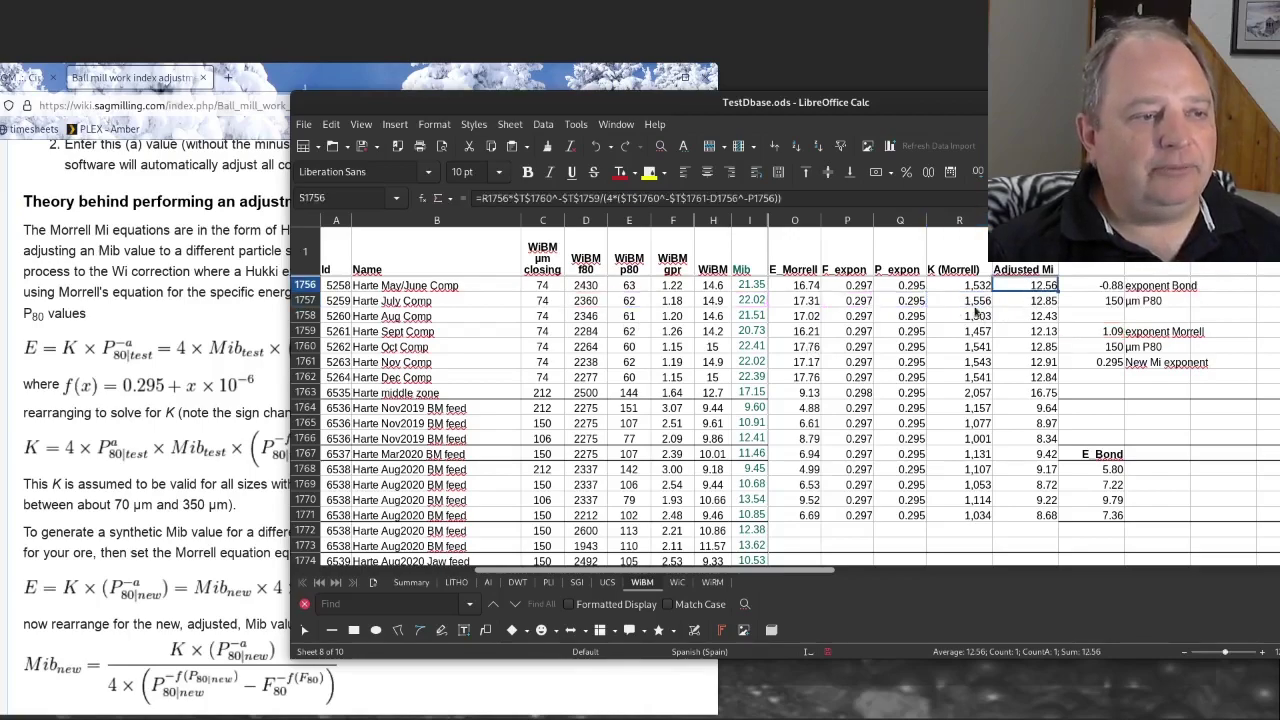
pyautogui.click(757, 289)
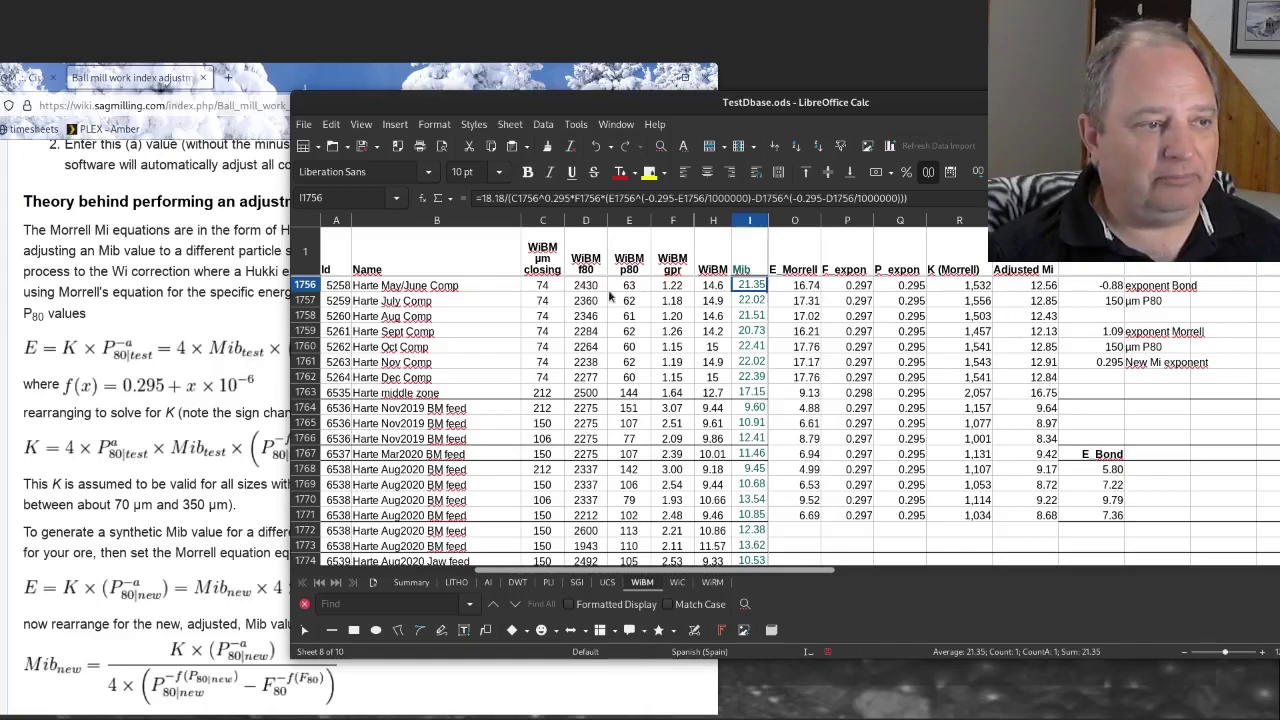
pyautogui.keyDown('ctrl'); pyautogui.click(1045, 289); pyautogui.keyUp('ctrl')
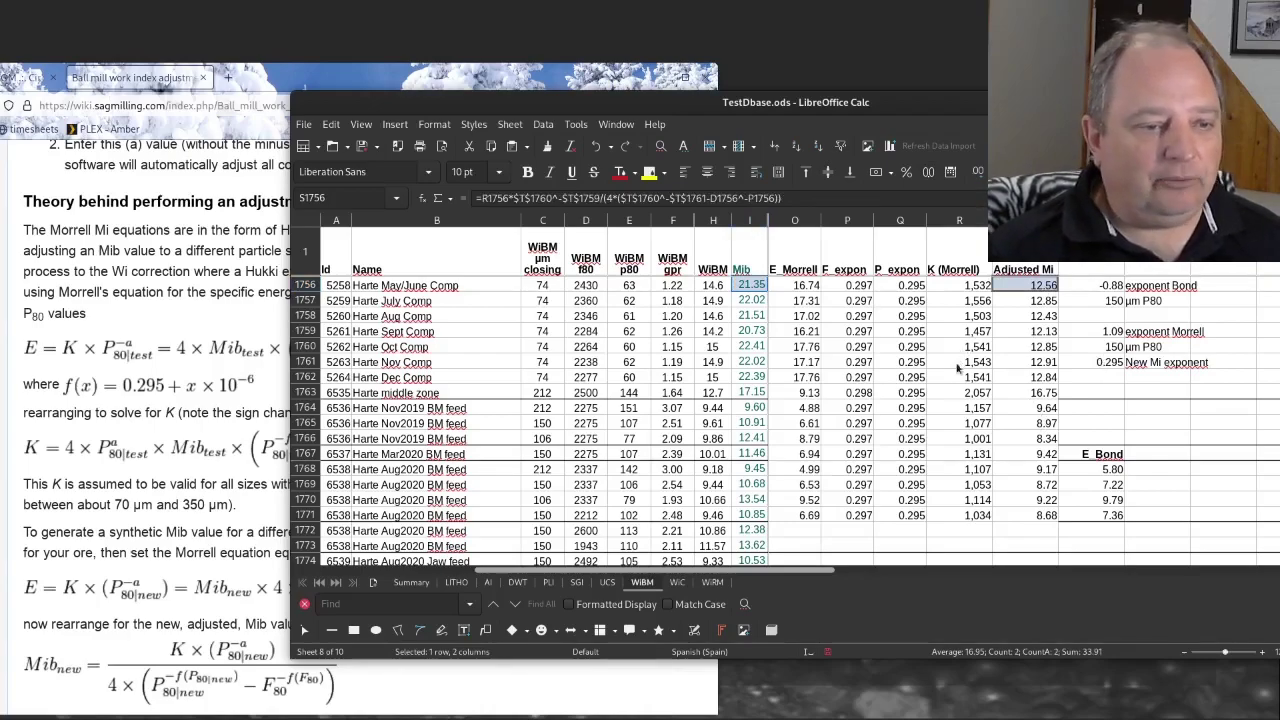
# Step: Review the Aug2020 BM feed row C1768:S1768 (Adjusted Mi 9.17), then return to the wiki's Mib theory
pyautogui.click(1036, 469)
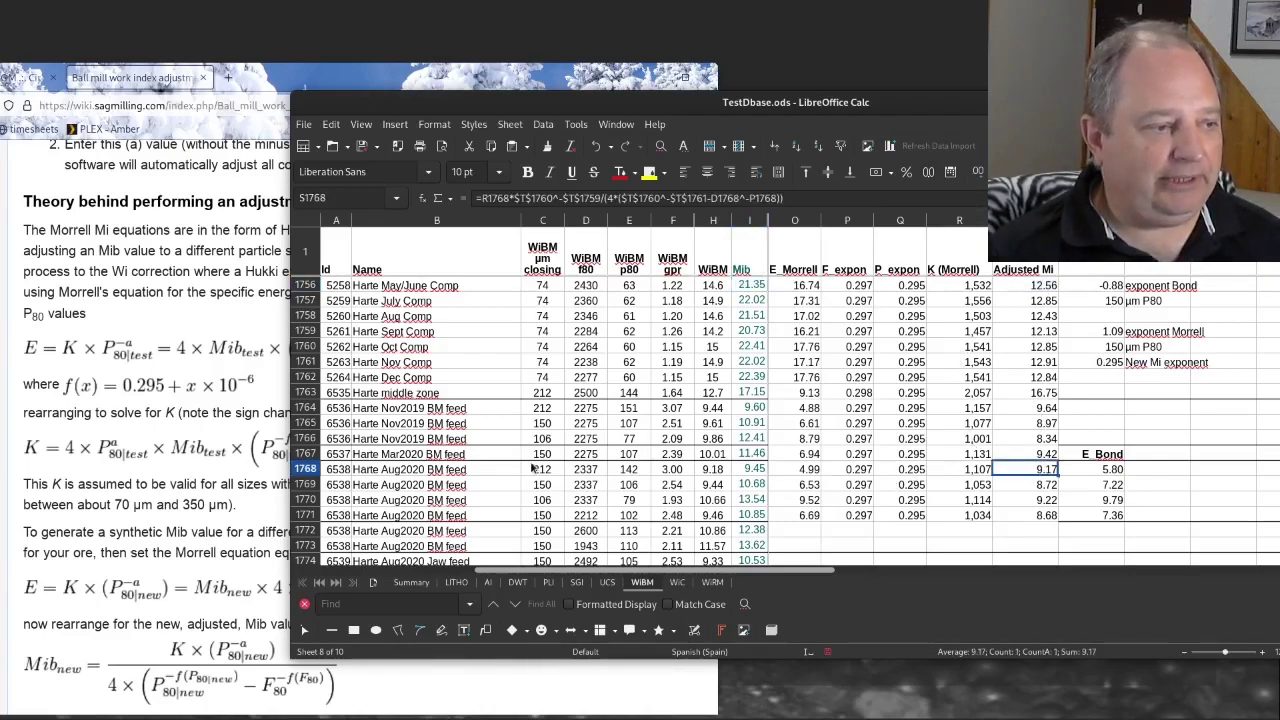
pyautogui.click(561, 470)
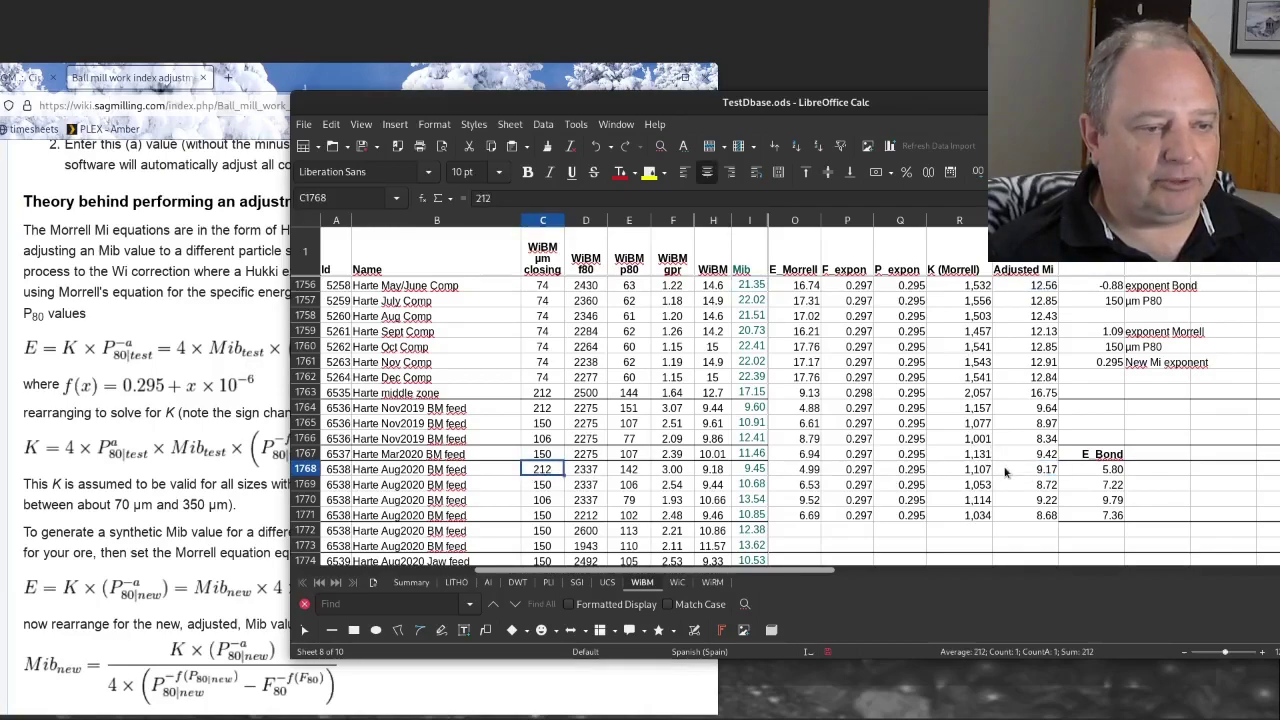
pyautogui.keyDown('shift'); pyautogui.click(1030, 471); pyautogui.keyUp('shift')
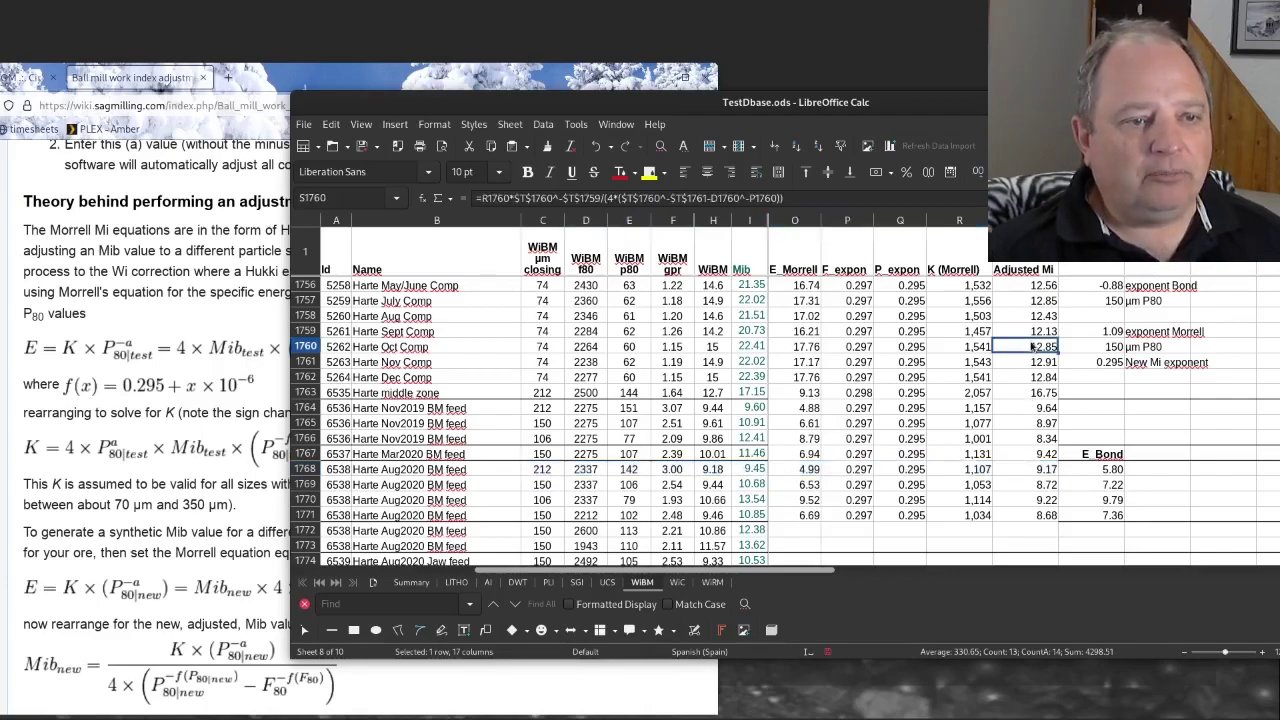
pyautogui.click(1032, 345)
pyautogui.click(253, 372)
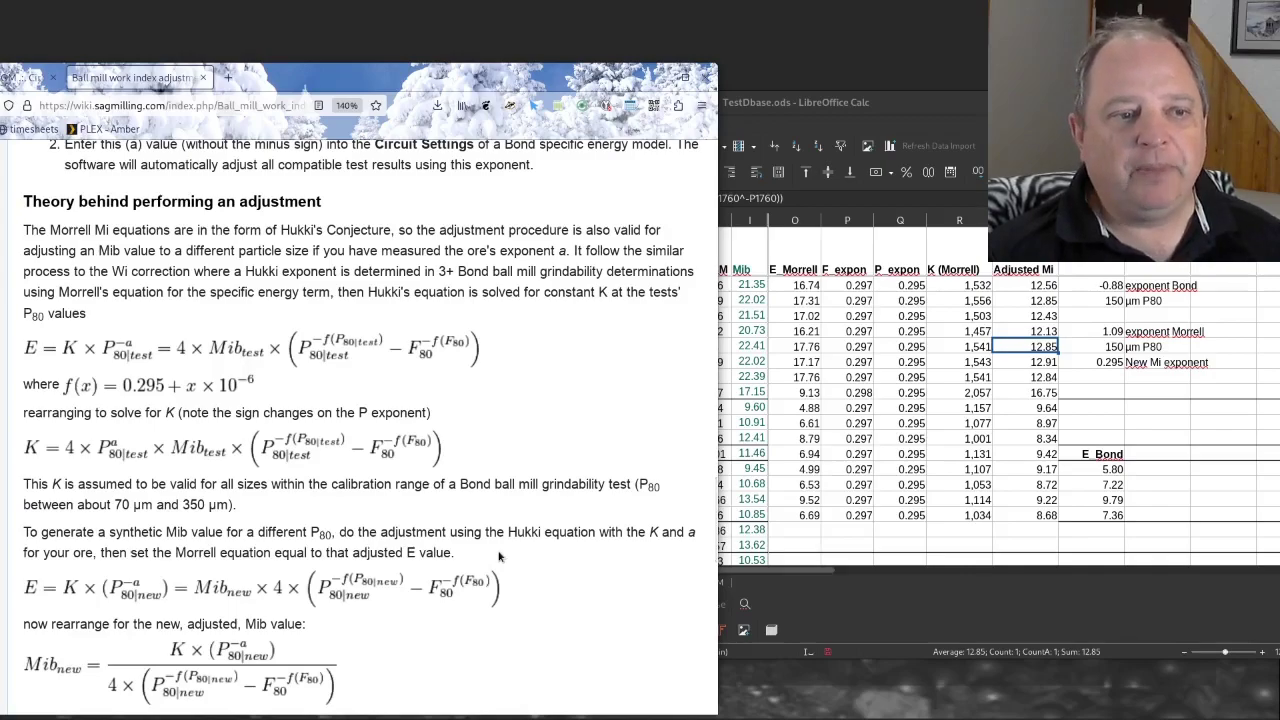
# Step: Scroll the wiki up to the Bond Wi adjustment equations, then select column H's WiBM values in Calc
pyautogui.scroll(6, 504, 550)
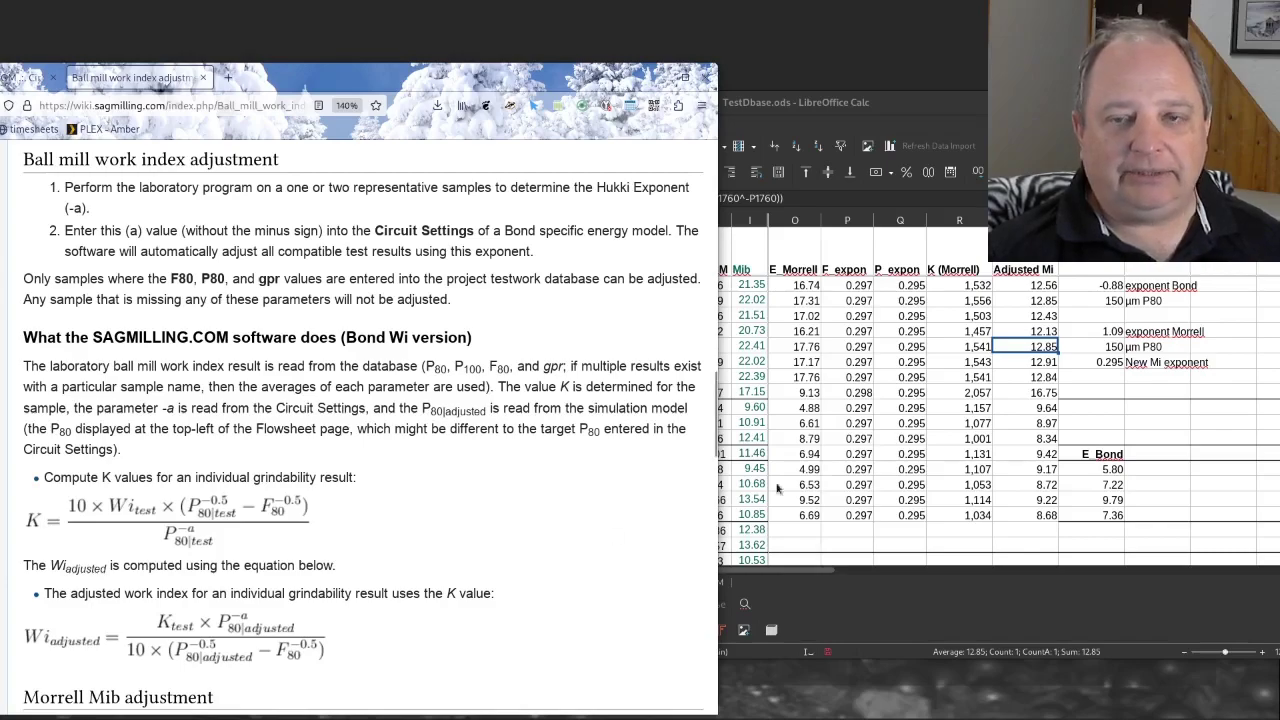
pyautogui.hotkey('alt', 'Tab')
pyautogui.moveTo(713, 252); pyautogui.dragTo(713, 316)
pyautogui.click(1050, 272)
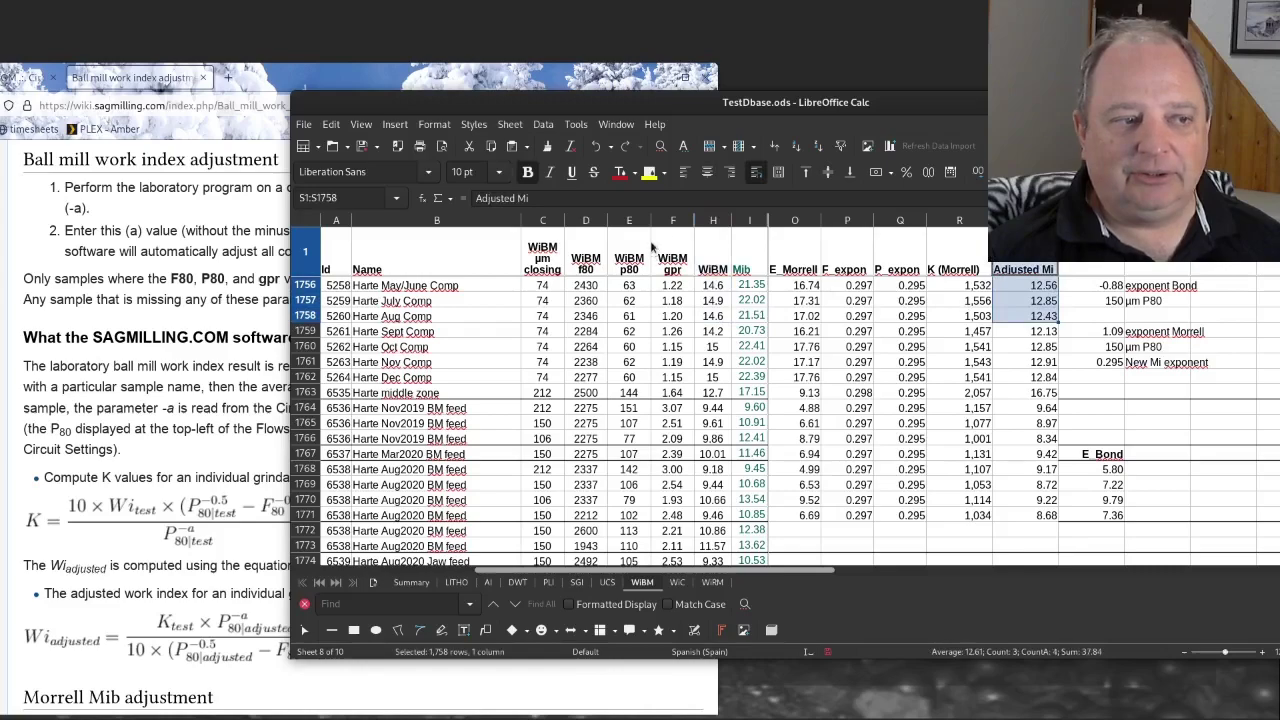
pyautogui.moveTo(749, 252); pyautogui.dragTo(750, 300)
pyautogui.moveTo(1022, 270); pyautogui.dragTo(1024, 300)
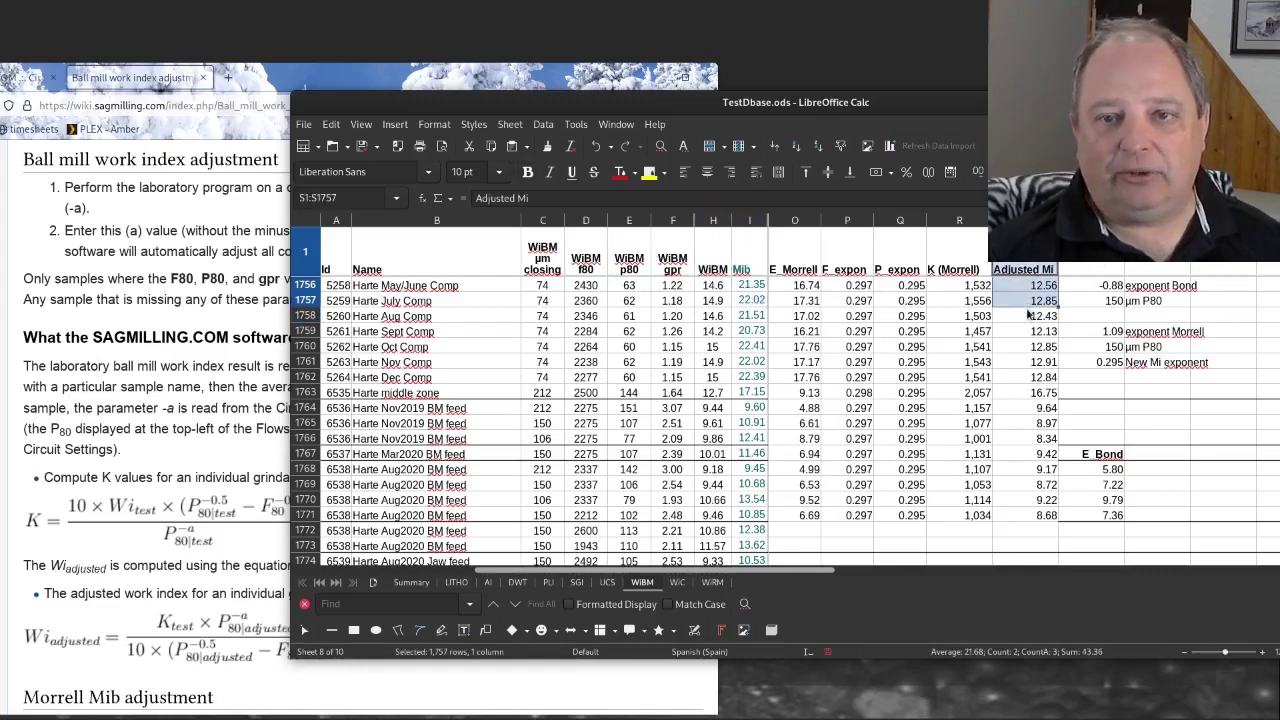